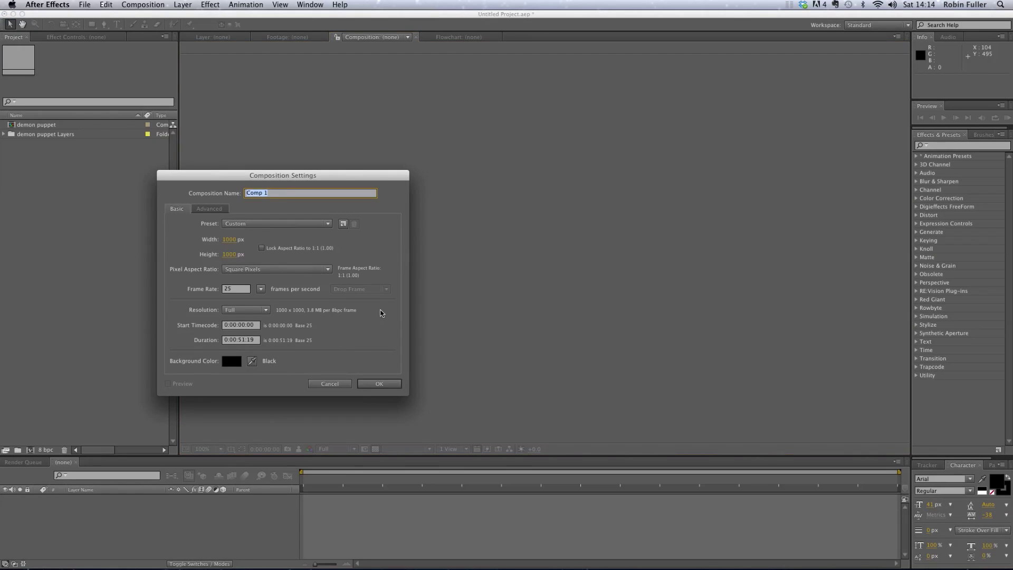
Create the new composition Comp 1 with the HDTV 1080 25 preset
{"action": "left_click", "coordinate": [309, 226]}
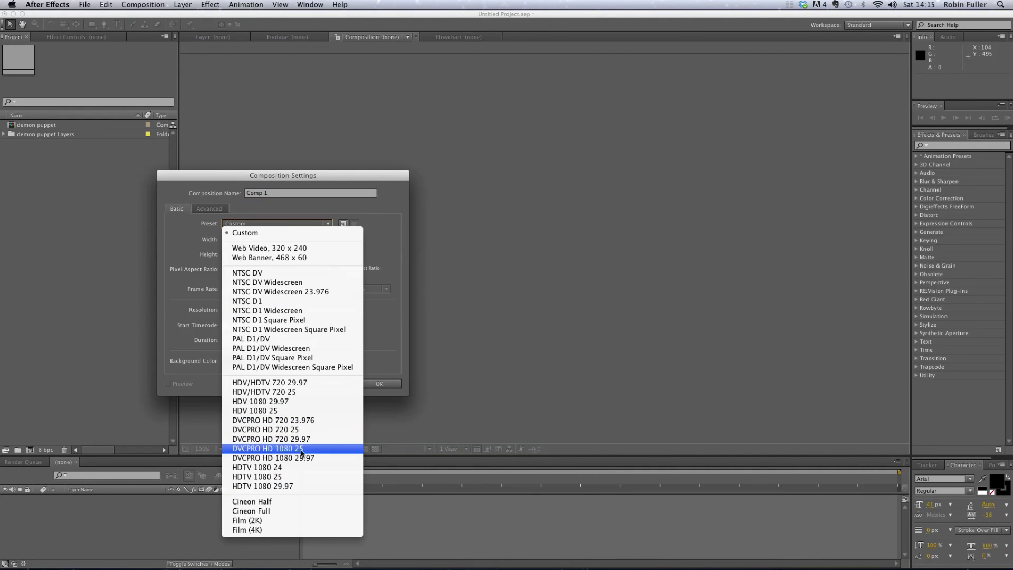
{"action": "left_click", "coordinate": [294, 477]}
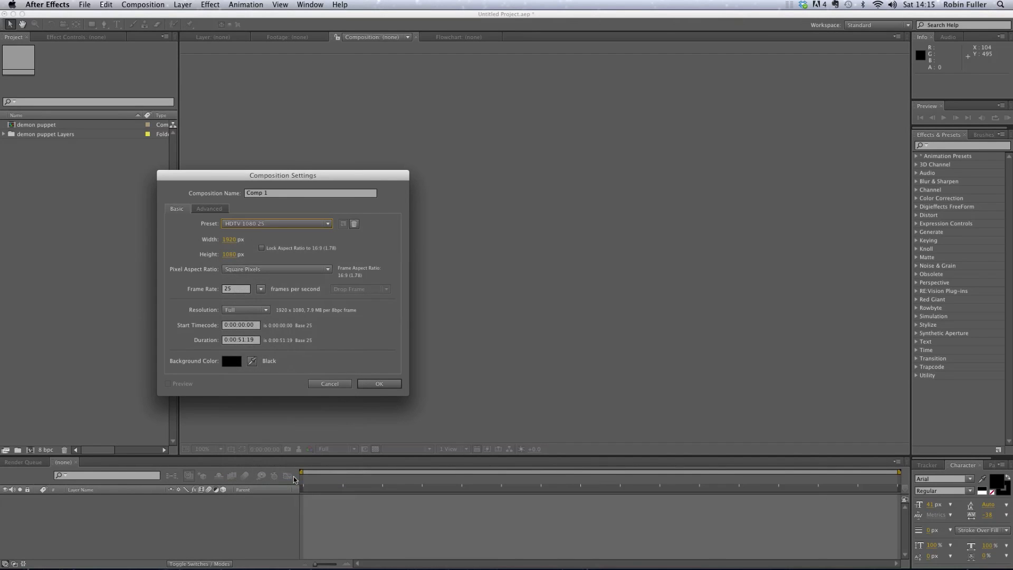
{"action": "left_click", "coordinate": [380, 384]}
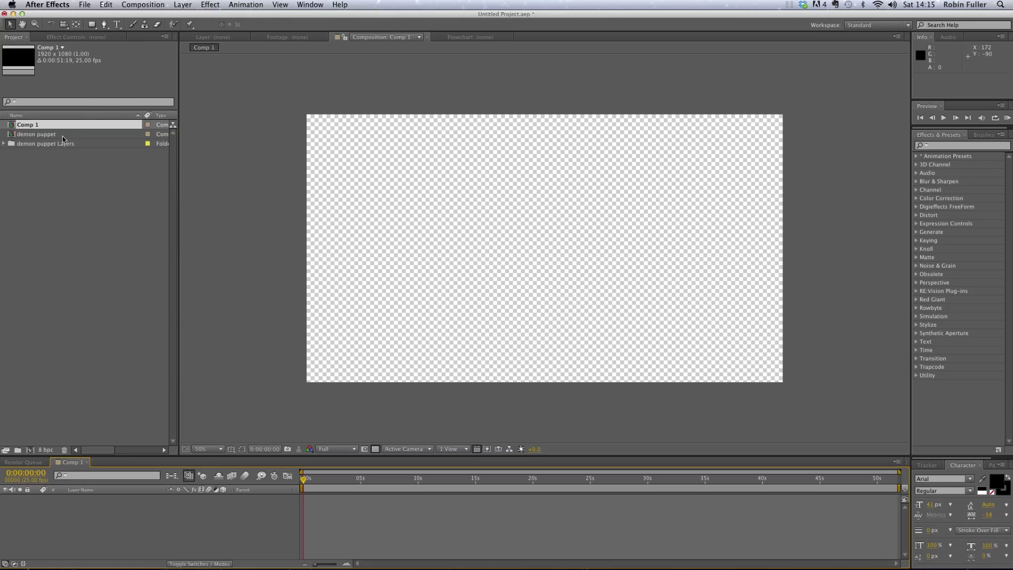
Add the demon puppet composition to Comp 1, scale it to 86% and move it to fit the frame
{"action": "left_click", "coordinate": [33, 136]}
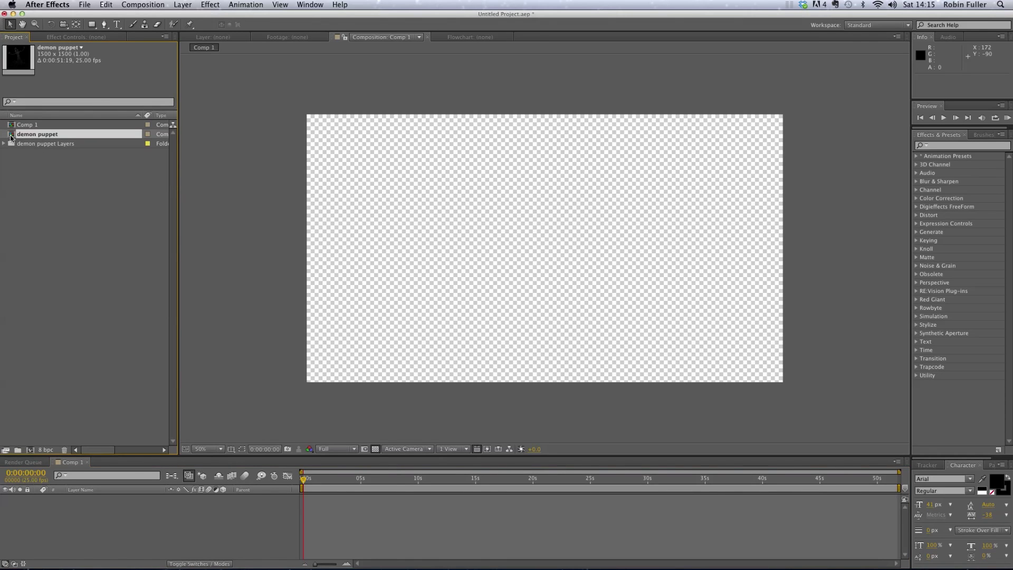
{"action": "left_click_drag", "start_coordinate": [11, 138], "coordinate": [557, 263]}
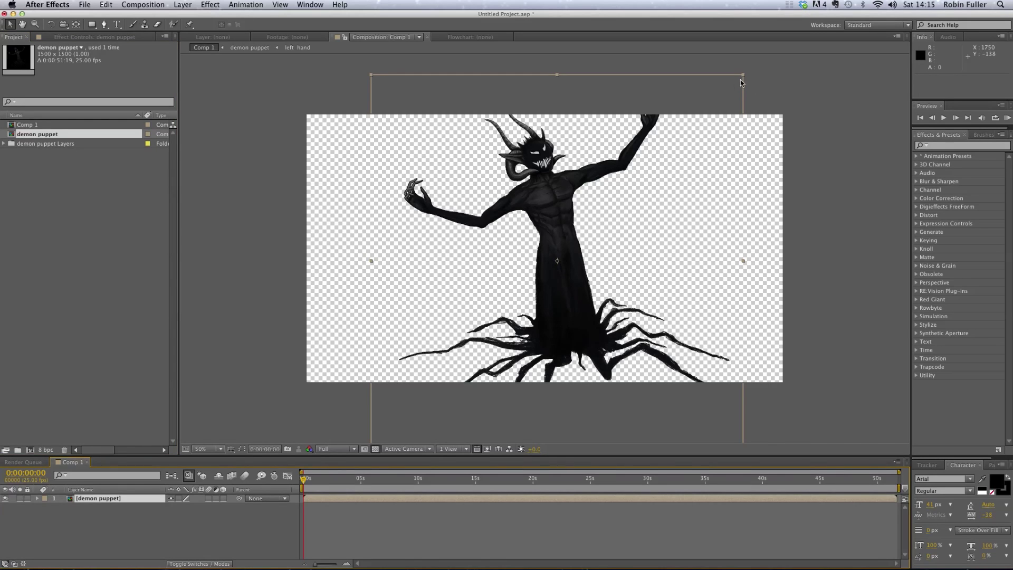
{"action": "left_click_drag", "start_coordinate": [742, 77], "coordinate": [716, 100]}
{"action": "left_click_drag", "start_coordinate": [603, 259], "coordinate": [578, 274]}
{"action": "left_click_drag", "start_coordinate": [693, 118], "coordinate": [700, 110]}
{"action": "left_click_drag", "start_coordinate": [556, 303], "coordinate": [569, 294]}
{"action": "left_click_drag", "start_coordinate": [713, 102], "coordinate": [708, 108]}
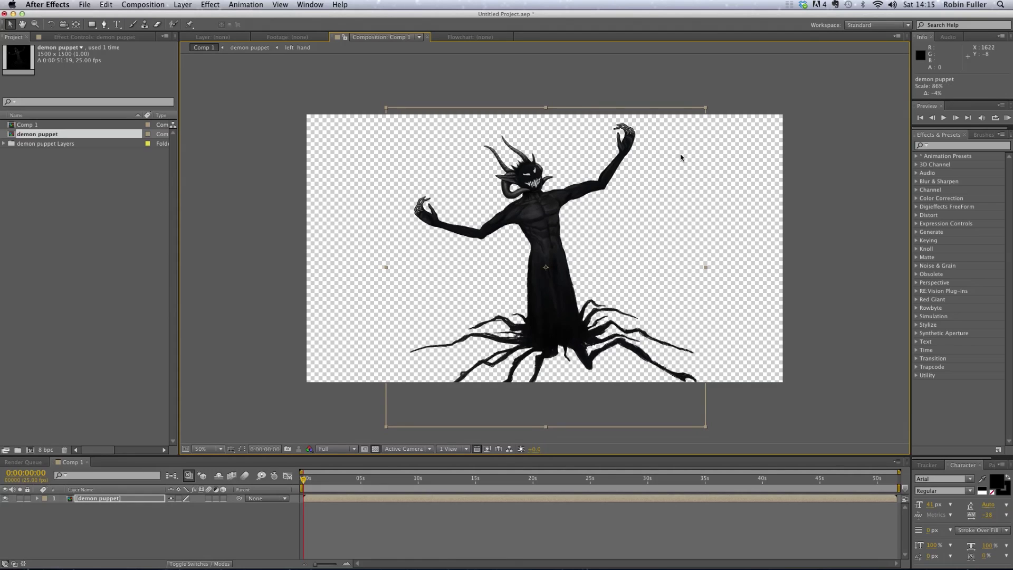
Examine the demon puppet's head, torso, arms and roots up close
{"action": "key", "text": "period"}
{"action": "key", "text": "space"}
{"action": "left_click_drag", "start_coordinate": [571, 219], "coordinate": [555, 289]}
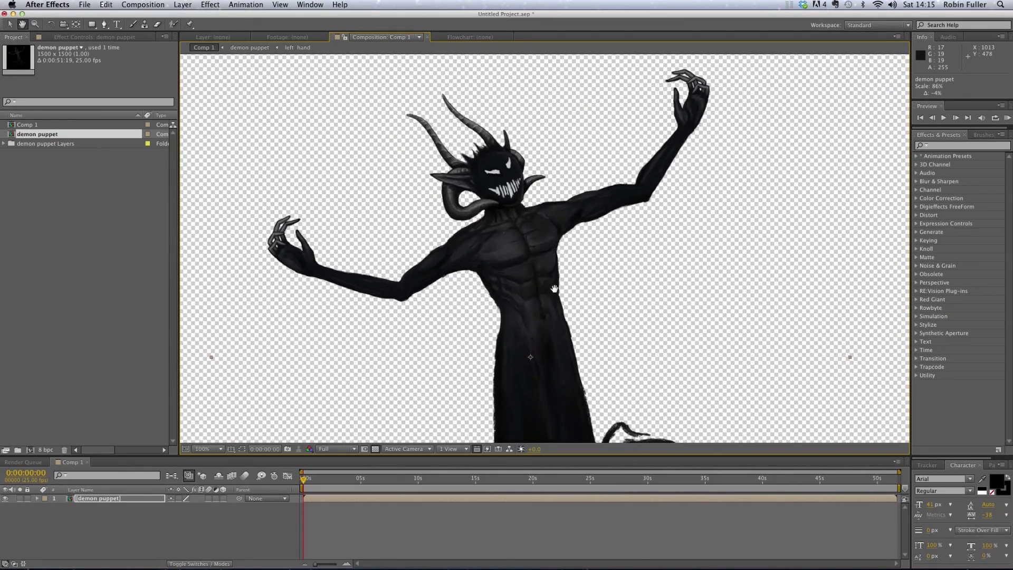
{"action": "key", "text": "period"}
{"action": "key", "text": "space"}
{"action": "left_click_drag", "start_coordinate": [503, 222], "coordinate": [557, 277]}
{"action": "key", "text": "comma"}
{"action": "key", "text": "comma"}
{"action": "key", "text": "space"}
{"action": "key", "text": "period"}
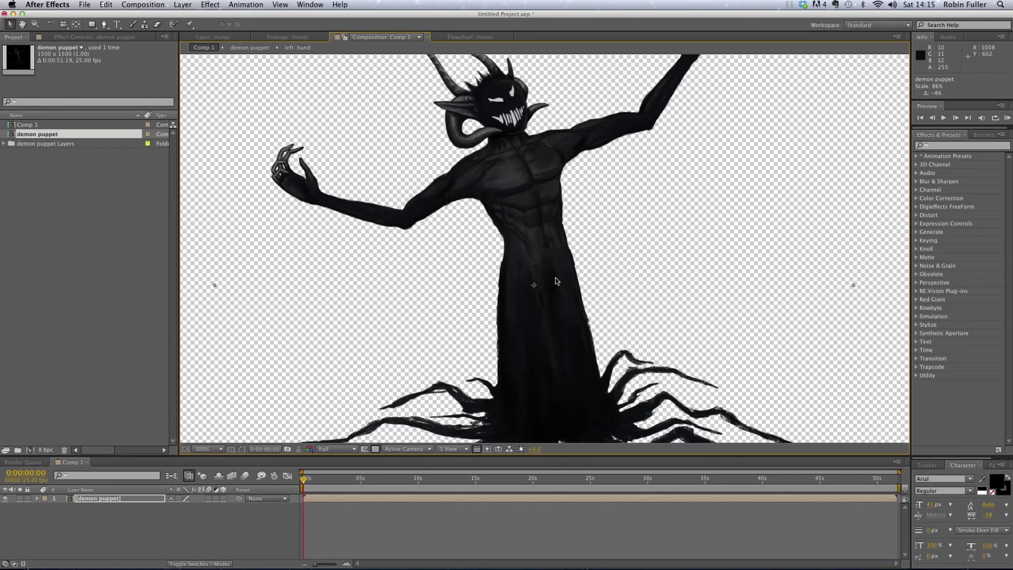
{"action": "key", "text": "comma"}
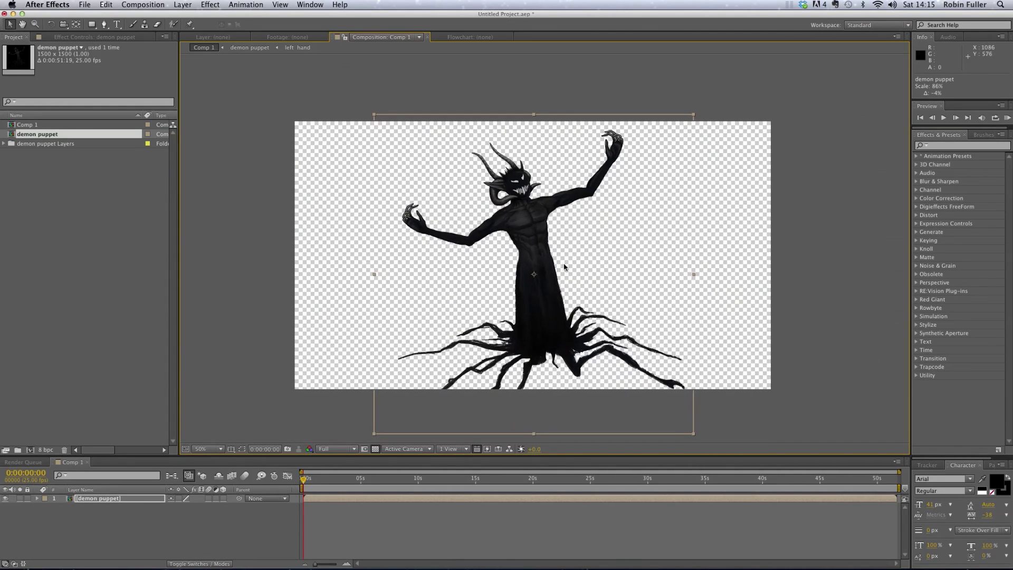
Shrink the demon puppet to fit inside the frame and place it at position 972, 548
{"action": "left_click_drag", "start_coordinate": [539, 263], "coordinate": [545, 259]}
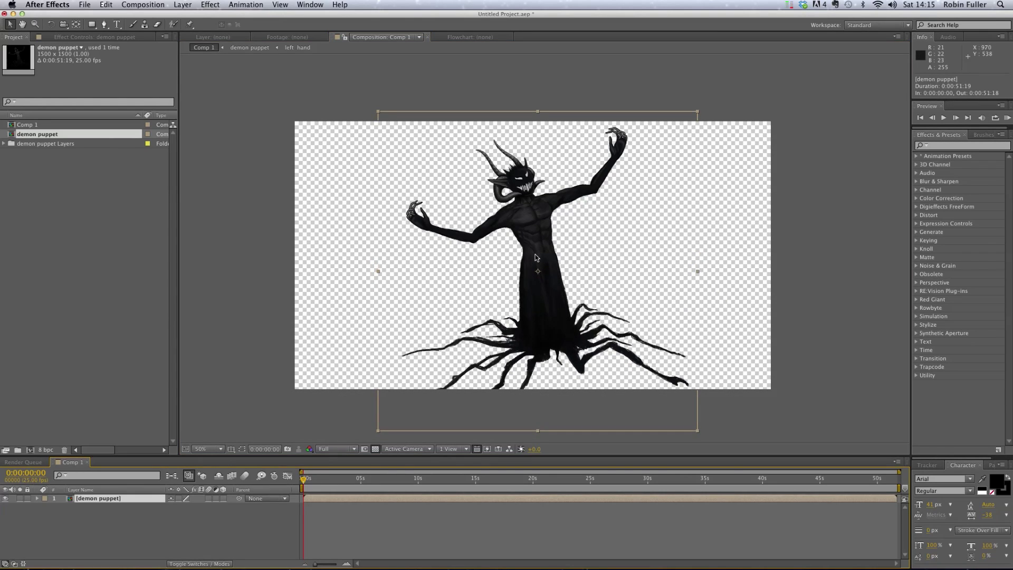
{"action": "left_click_drag", "start_coordinate": [531, 232], "coordinate": [529, 240]}
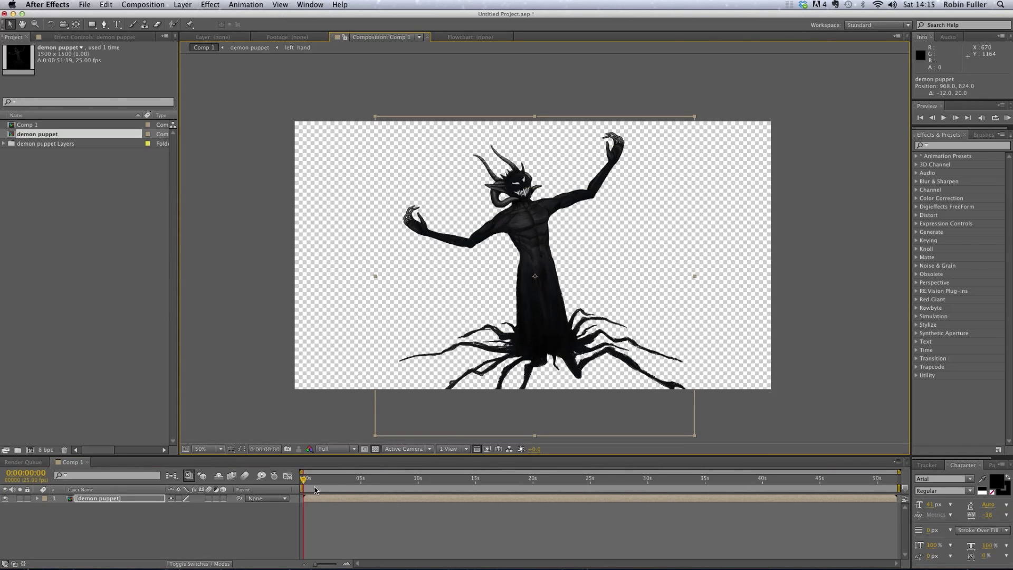
{"action": "left_click_drag", "start_coordinate": [320, 482], "coordinate": [296, 482]}
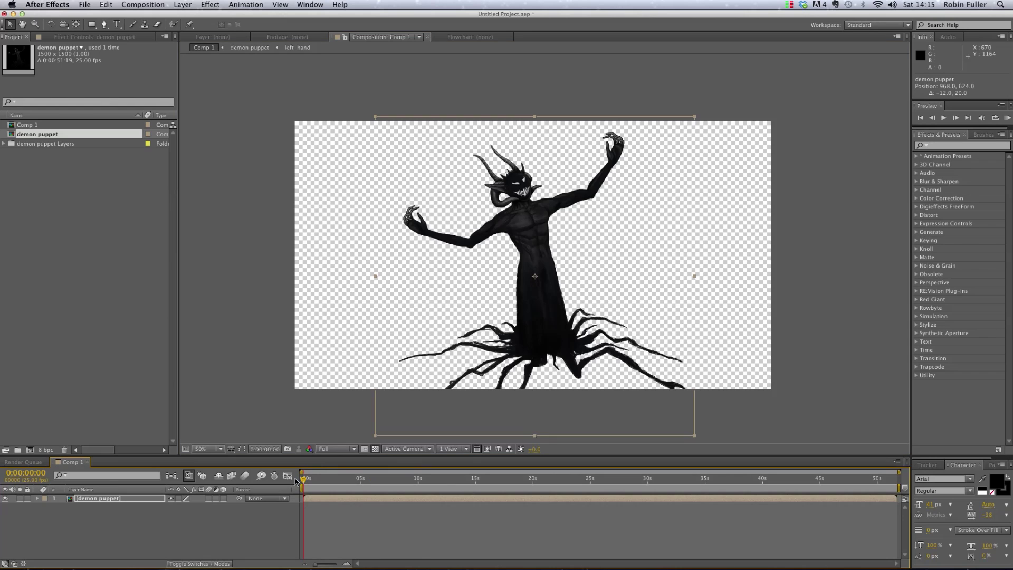
{"action": "scroll", "coordinate": [540, 275], "scroll_direction": "up", "scroll_amount": 2}
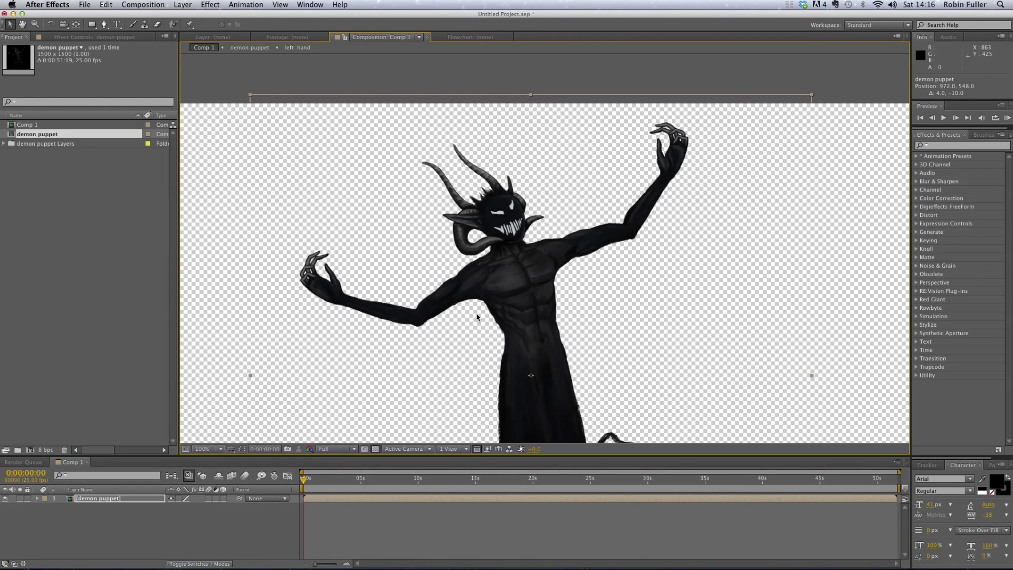
Look over the puppet's limbs, torso and root base as candidates for separate parts
{"action": "key", "text": "g"}
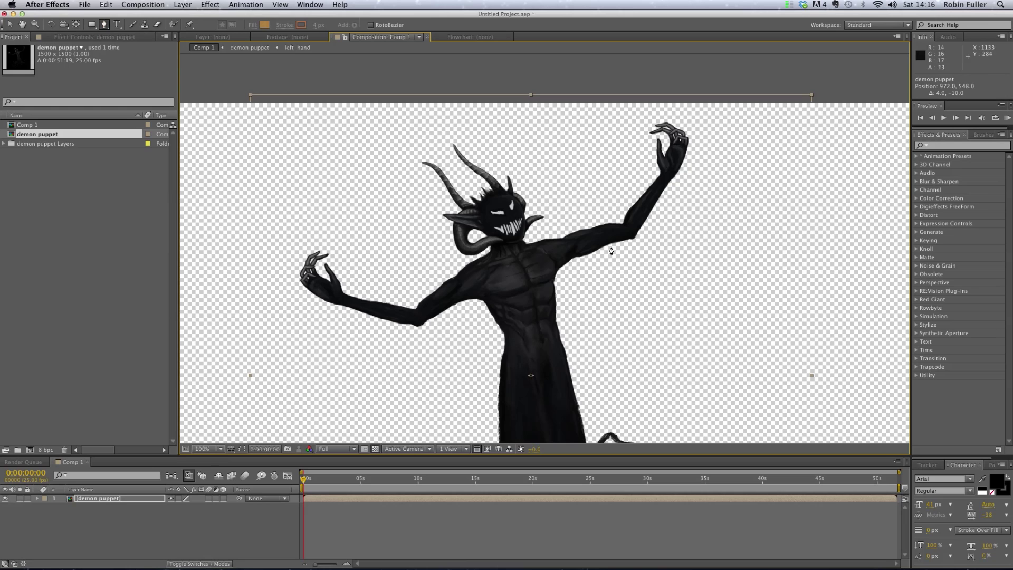
{"action": "key", "text": "h"}
{"action": "left_click_drag", "start_coordinate": [556, 361], "coordinate": [542, 239]}
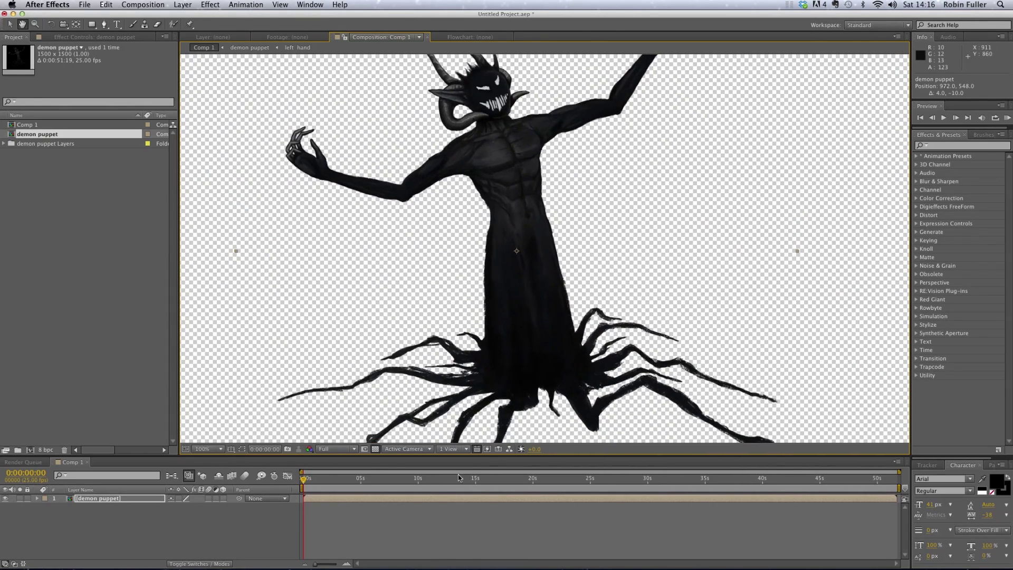
{"action": "left_click", "coordinate": [420, 510]}
{"action": "left_click", "coordinate": [419, 500]}
{"action": "scroll", "coordinate": [515, 336], "scroll_direction": "down", "scroll_amount": 3}
{"action": "scroll", "coordinate": [515, 337], "scroll_direction": "up", "scroll_amount": 4}
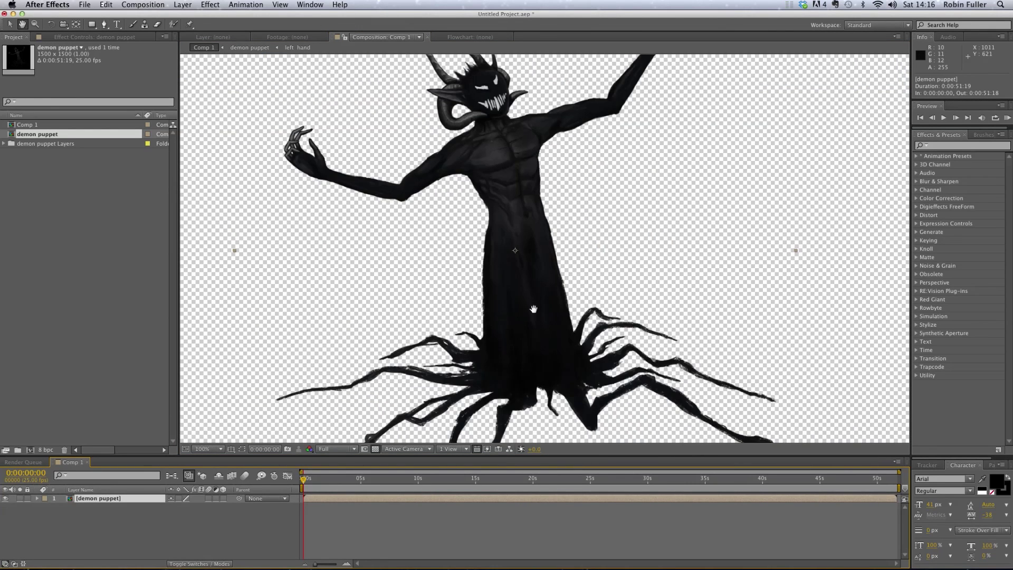
{"action": "scroll", "coordinate": [534, 316], "scroll_direction": "down", "scroll_amount": 2}
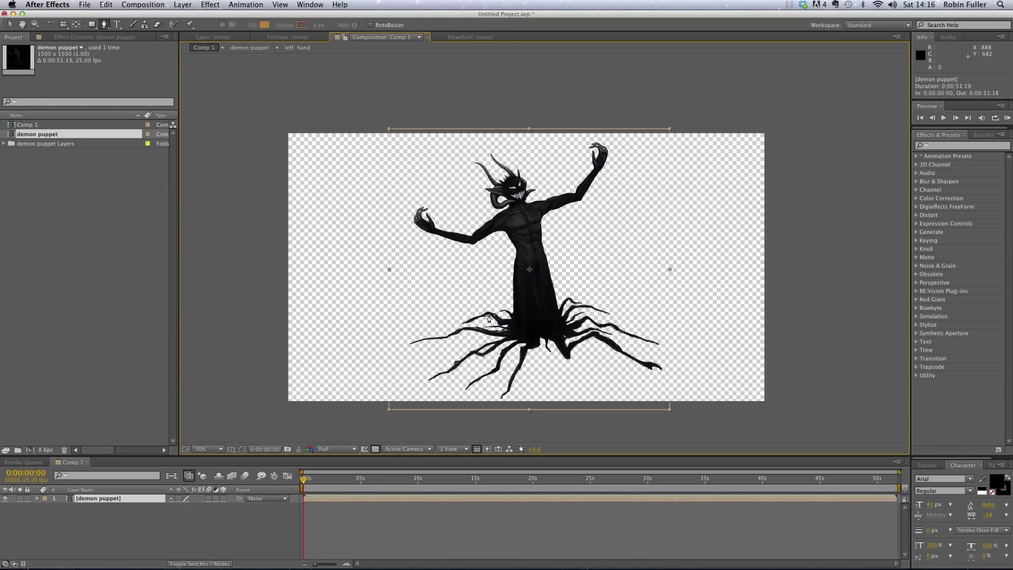
Duplicate the demon puppet layer six times to get seven identical layers
{"action": "left_click", "coordinate": [345, 499]}
{"action": "key", "text": "super+d"}
{"action": "key", "text": "super+d"}
{"action": "key", "text": "super+d"}
{"action": "key", "text": "super+d"}
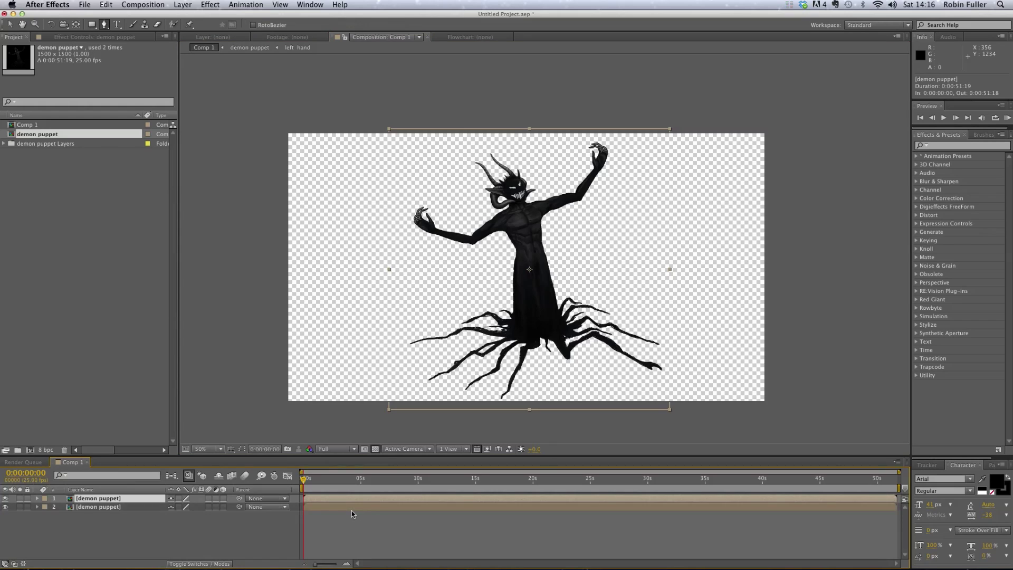
{"action": "key", "text": "super+d"}
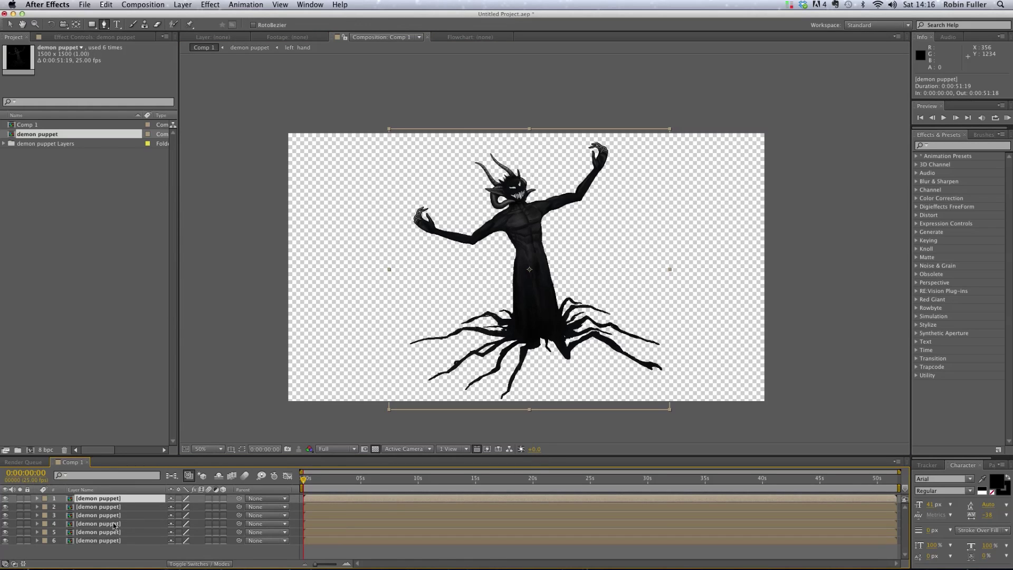
{"action": "key", "text": "super+d"}
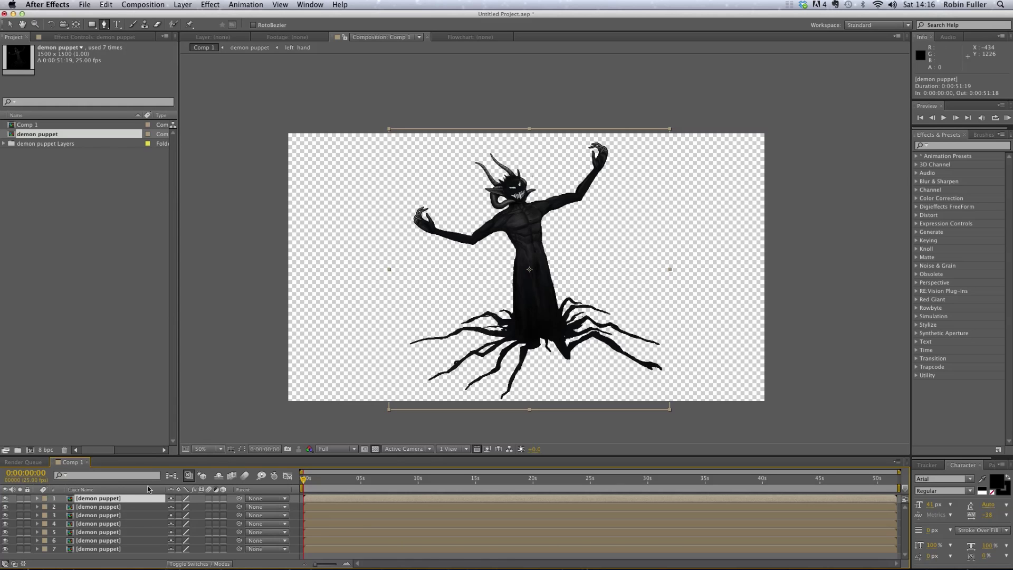
Start a curved Pen tool mask on the top demon puppet layer, crossing the waist and running down beside the skirt
{"action": "scroll", "coordinate": [536, 310], "scroll_direction": "up", "scroll_amount": 1}
{"action": "key", "text": "space"}
{"action": "left_click_drag", "start_coordinate": [529, 328], "coordinate": [523, 252]}
{"action": "scroll", "coordinate": [522, 255], "scroll_direction": "up", "scroll_amount": 2}
{"action": "key", "text": "space"}
{"action": "left_click_drag", "start_coordinate": [486, 215], "coordinate": [533, 268]}
{"action": "scroll", "coordinate": [579, 290], "scroll_direction": "down", "scroll_amount": 2}
{"action": "key", "text": "space"}
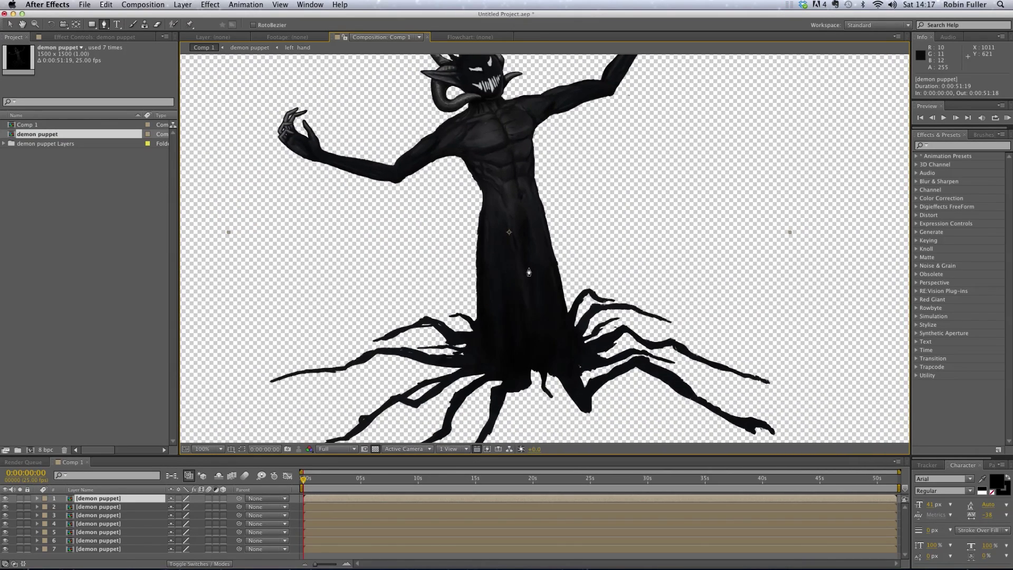
{"action": "key", "text": "period"}
{"action": "left_click_drag", "start_coordinate": [389, 202], "coordinate": [398, 181]}
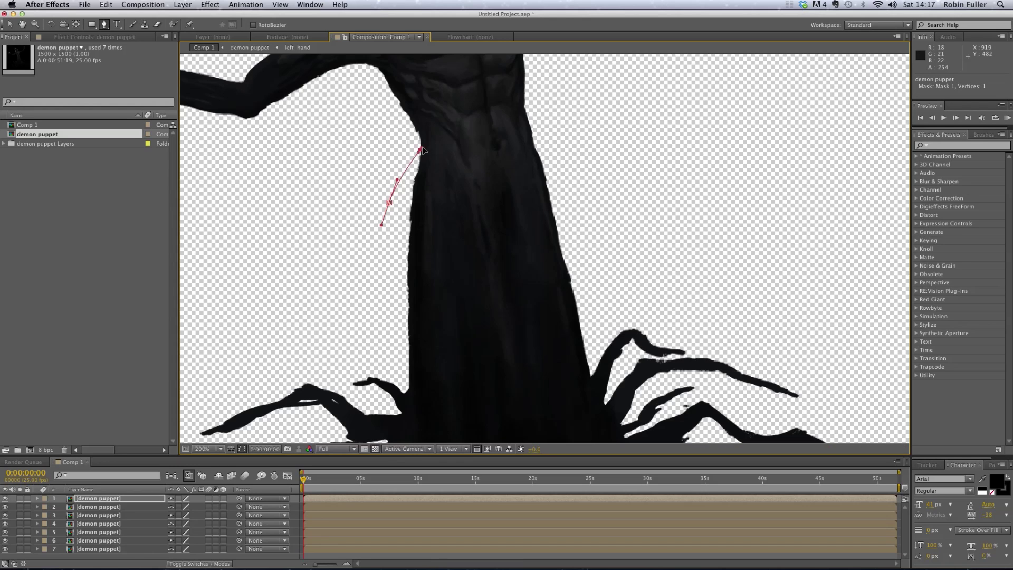
{"action": "left_click_drag", "start_coordinate": [507, 134], "coordinate": [555, 159]}
{"action": "key", "text": "space"}
{"action": "left_click_drag", "start_coordinate": [570, 231], "coordinate": [548, 165]}
{"action": "left_click_drag", "start_coordinate": [571, 198], "coordinate": [574, 207]}
Carry the lower-body mask loosely around all the roots and close it at its starting point beside the waist
{"action": "key", "text": "comma"}
{"action": "left_click_drag", "start_coordinate": [628, 234], "coordinate": [650, 236]}
{"action": "left_click_drag", "start_coordinate": [808, 328], "coordinate": [785, 317]}
{"action": "key", "text": "space"}
{"action": "left_click_drag", "start_coordinate": [783, 355], "coordinate": [753, 386]}
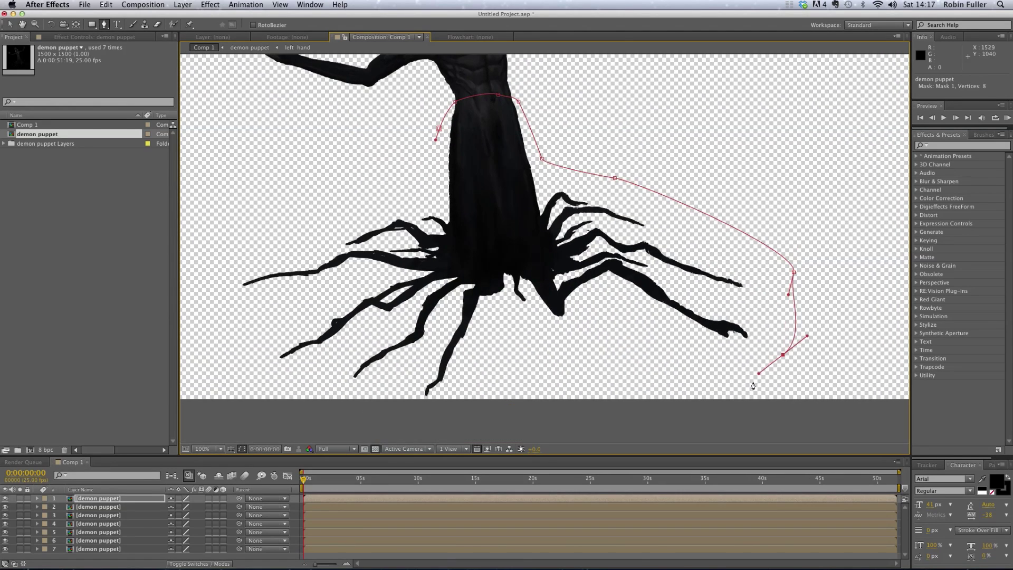
{"action": "left_click", "coordinate": [440, 427]}
{"action": "left_click_drag", "start_coordinate": [246, 383], "coordinate": [239, 377]}
{"action": "left_click_drag", "start_coordinate": [248, 248], "coordinate": [287, 233]}
{"action": "left_click_drag", "start_coordinate": [395, 183], "coordinate": [411, 169]}
{"action": "left_click", "coordinate": [439, 129]}
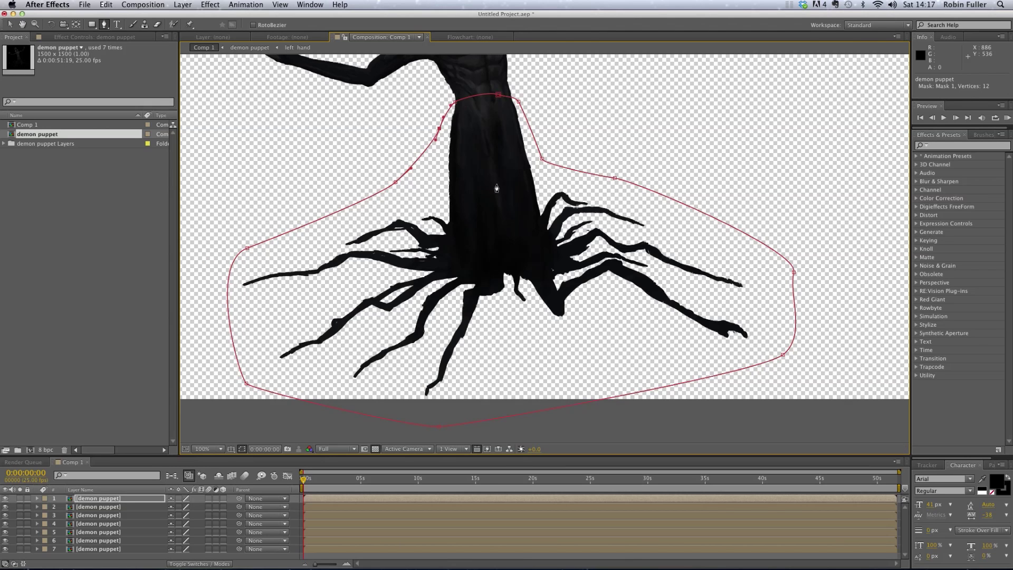
{"action": "scroll", "coordinate": [533, 227], "scroll_direction": "up", "scroll_amount": 5}
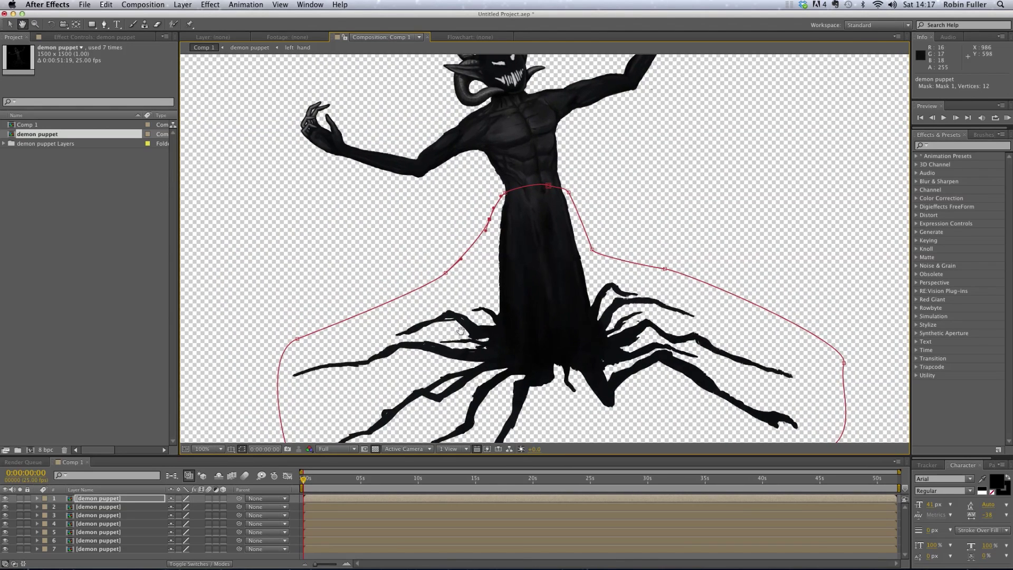
Draw a closed mask around the torso, from neck to waist, on the second demon puppet layer
{"action": "left_click", "coordinate": [121, 507]}
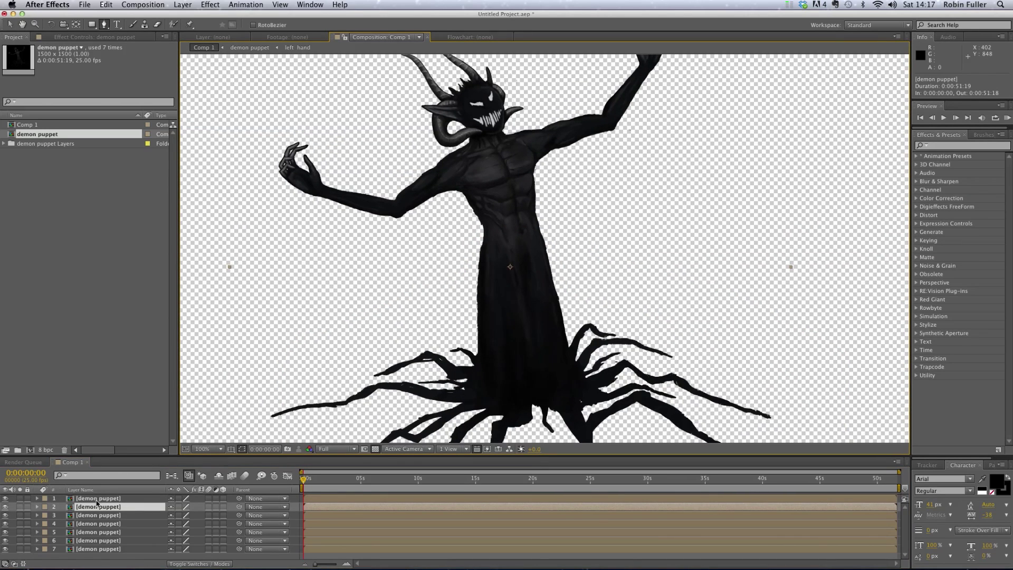
{"action": "left_click", "coordinate": [105, 500]}
{"action": "left_click", "coordinate": [104, 508]}
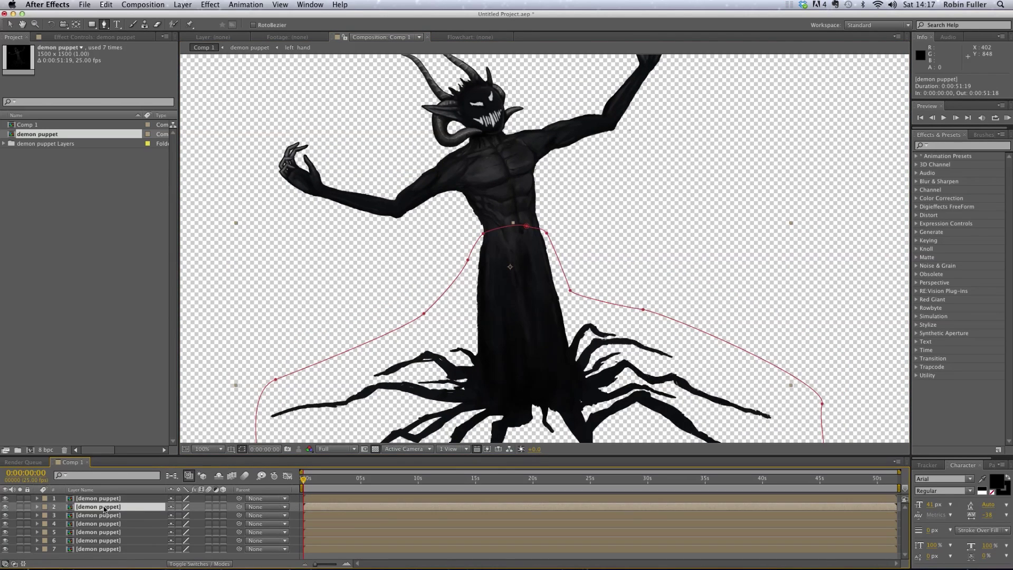
{"action": "left_click", "coordinate": [461, 145]}
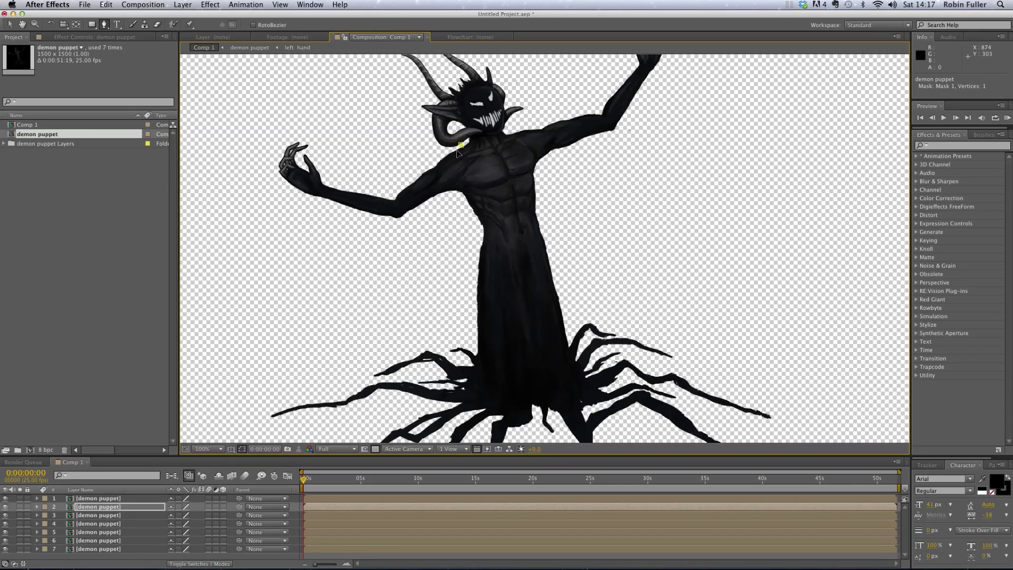
{"action": "left_click", "coordinate": [492, 233]}
{"action": "left_click", "coordinate": [533, 230]}
{"action": "left_click_drag", "start_coordinate": [533, 230], "coordinate": [545, 198]}
{"action": "left_click", "coordinate": [536, 153]}
{"action": "left_click_drag", "start_coordinate": [512, 130], "coordinate": [518, 129]}
{"action": "left_click", "coordinate": [462, 148]}
{"action": "scroll", "coordinate": [462, 158], "scroll_direction": "up", "scroll_amount": 5}
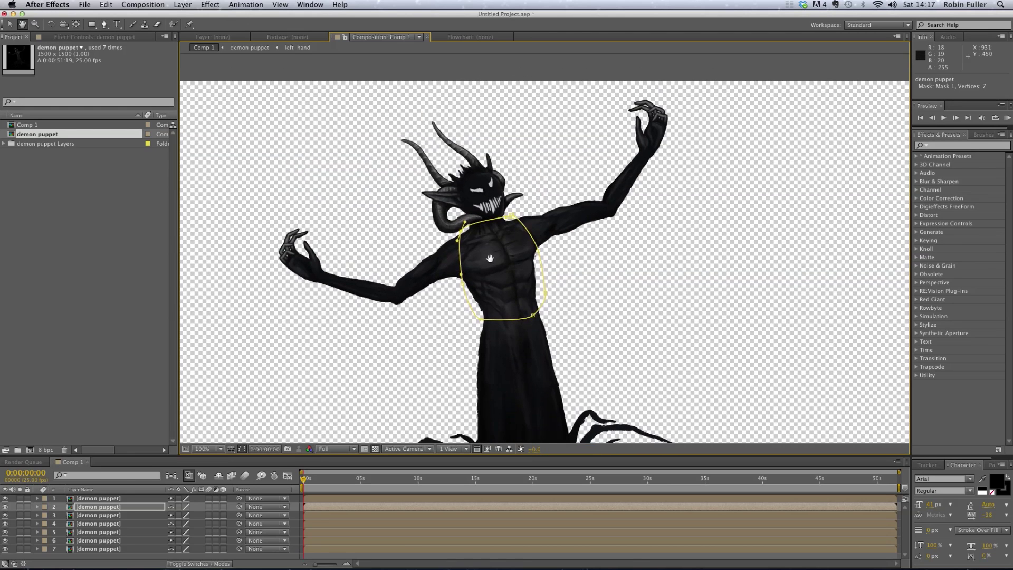
Draw a closed mask around the head and horns on the third demon puppet layer
{"action": "left_click", "coordinate": [98, 515]}
{"action": "left_click", "coordinate": [431, 233]}
{"action": "left_click", "coordinate": [483, 226]}
{"action": "left_click", "coordinate": [509, 217]}
{"action": "left_click_drag", "start_coordinate": [534, 185], "coordinate": [521, 167]}
{"action": "left_click", "coordinate": [466, 124]}
{"action": "left_click", "coordinate": [431, 107]}
{"action": "left_click", "coordinate": [389, 151]}
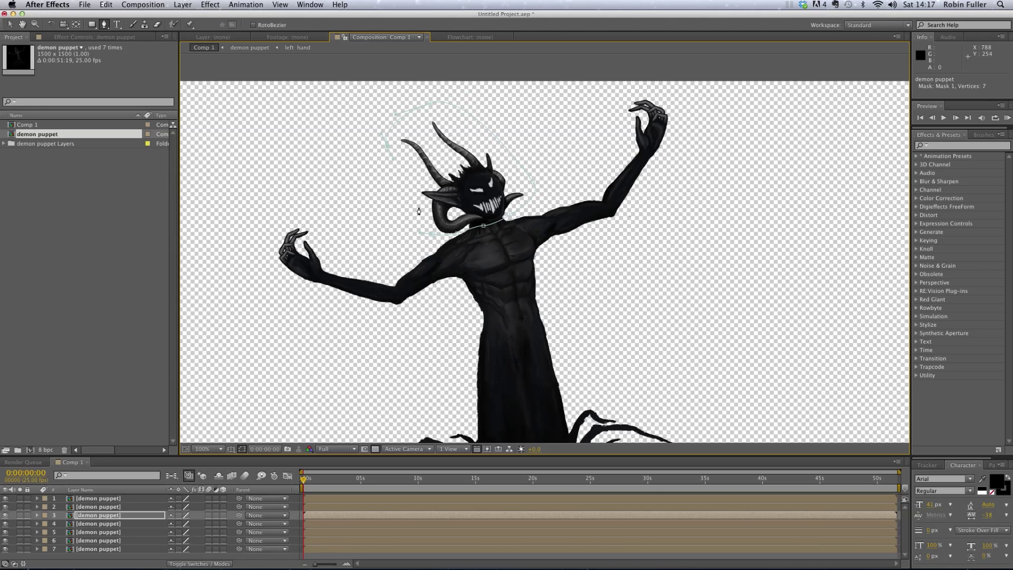
{"action": "left_click", "coordinate": [433, 239]}
Draw a closed mask around the raised arm's upper section, from shoulder to elbow, on the fourth demon puppet layer
{"action": "left_click", "coordinate": [111, 525]}
{"action": "key", "text": "h"}
{"action": "left_click_drag", "start_coordinate": [546, 245], "coordinate": [516, 260]}
{"action": "key", "text": "g"}
{"action": "left_click", "coordinate": [496, 214]}
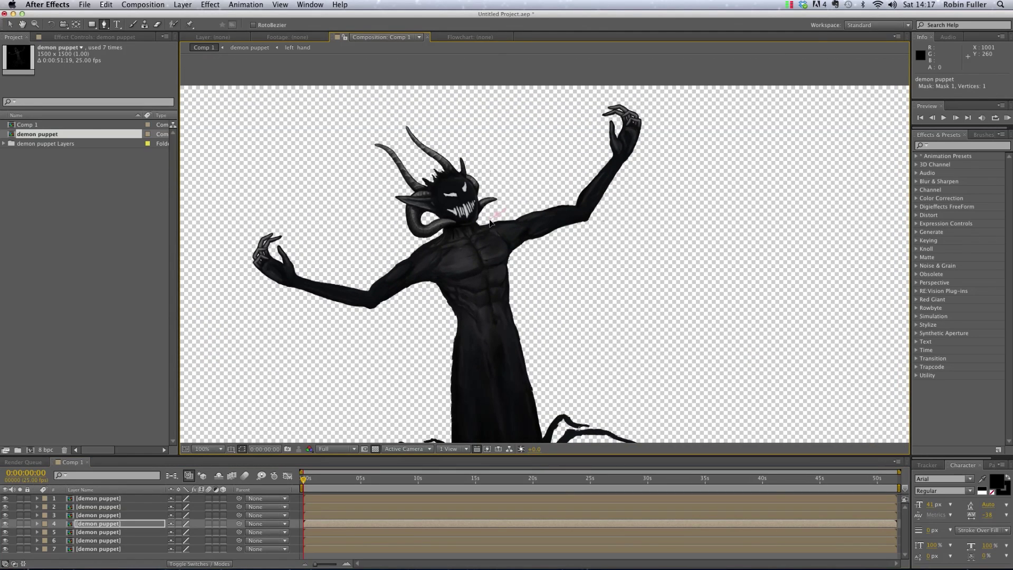
{"action": "left_click_drag", "start_coordinate": [504, 254], "coordinate": [556, 277]}
{"action": "key", "text": "period"}
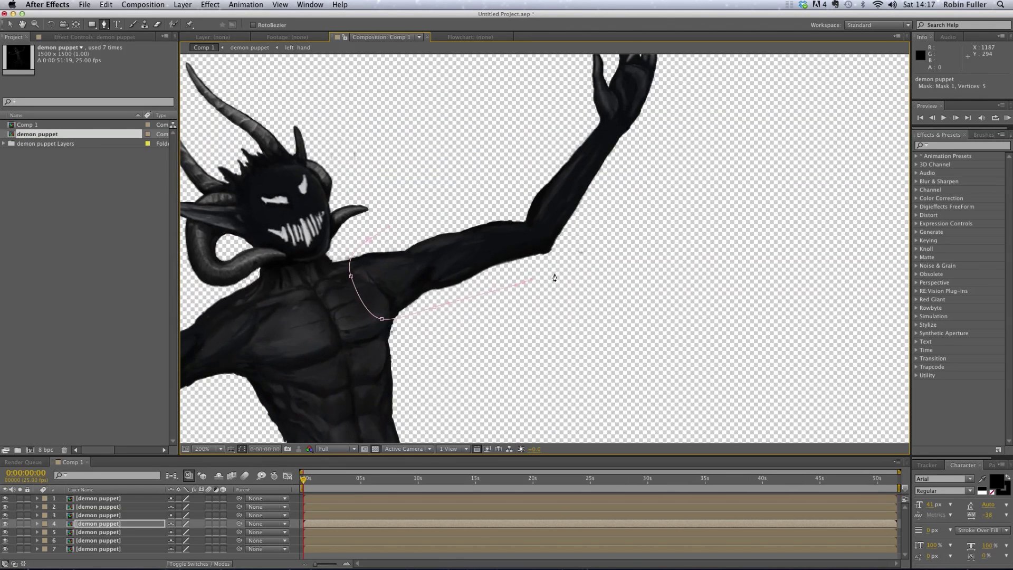
{"action": "left_click_drag", "start_coordinate": [539, 239], "coordinate": [498, 243]}
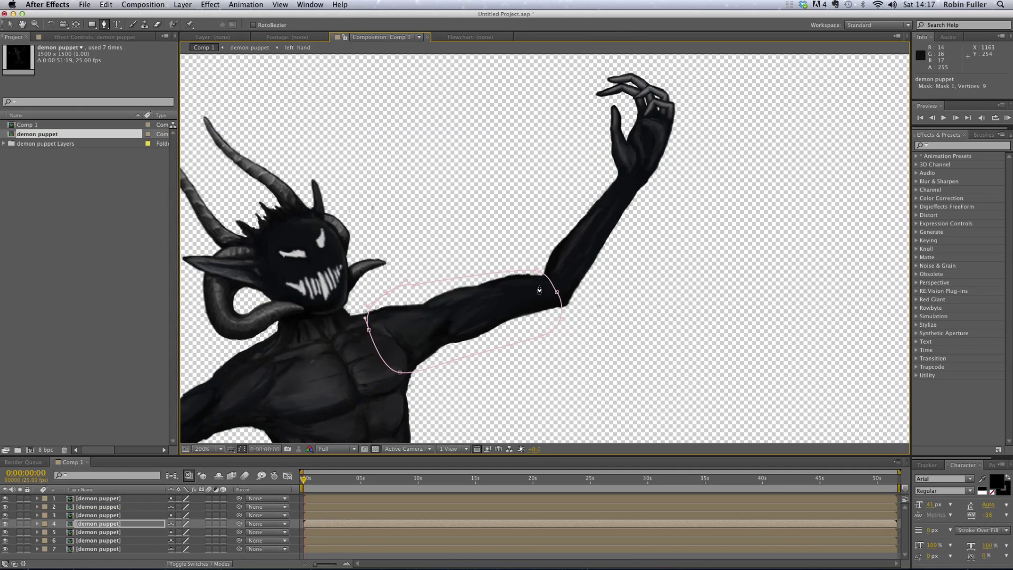
Draw a mask around the raised arm's forearm and hand on the fifth demon puppet layer
{"action": "left_click", "coordinate": [135, 533]}
{"action": "left_click_drag", "start_coordinate": [572, 101], "coordinate": [501, 158]}
{"action": "left_click_drag", "start_coordinate": [503, 255], "coordinate": [483, 353]}
{"action": "left_click", "coordinate": [484, 353]}
{"action": "left_click_drag", "start_coordinate": [595, 263], "coordinate": [597, 301]}
{"action": "left_click_drag", "start_coordinate": [619, 244], "coordinate": [623, 213]}
{"action": "left_click_drag", "start_coordinate": [559, 143], "coordinate": [530, 156]}
{"action": "left_click_drag", "start_coordinate": [502, 204], "coordinate": [508, 227]}
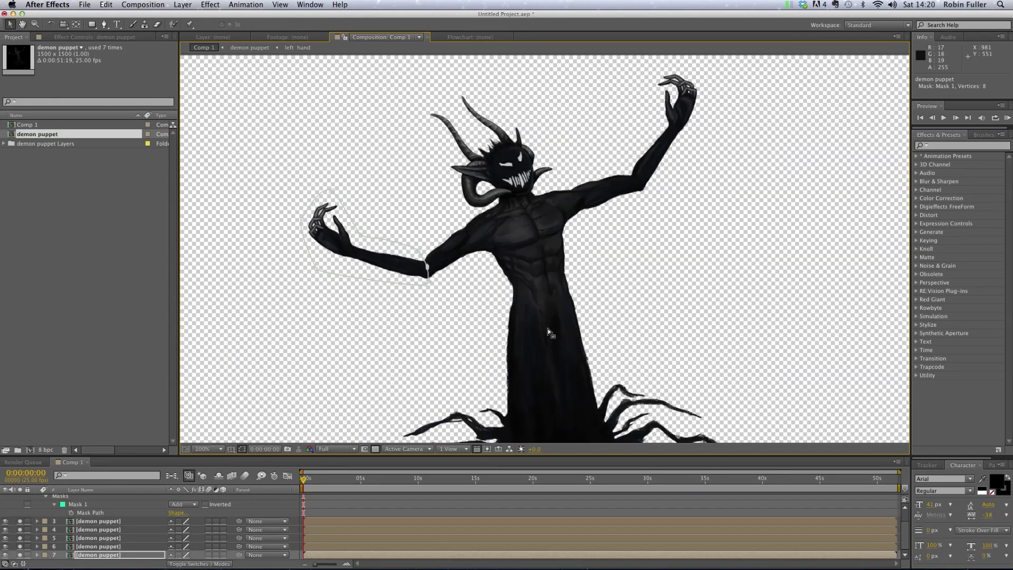
{"action": "key", "text": "comma"}
{"action": "key", "text": "v"}
{"action": "key", "text": "period"}
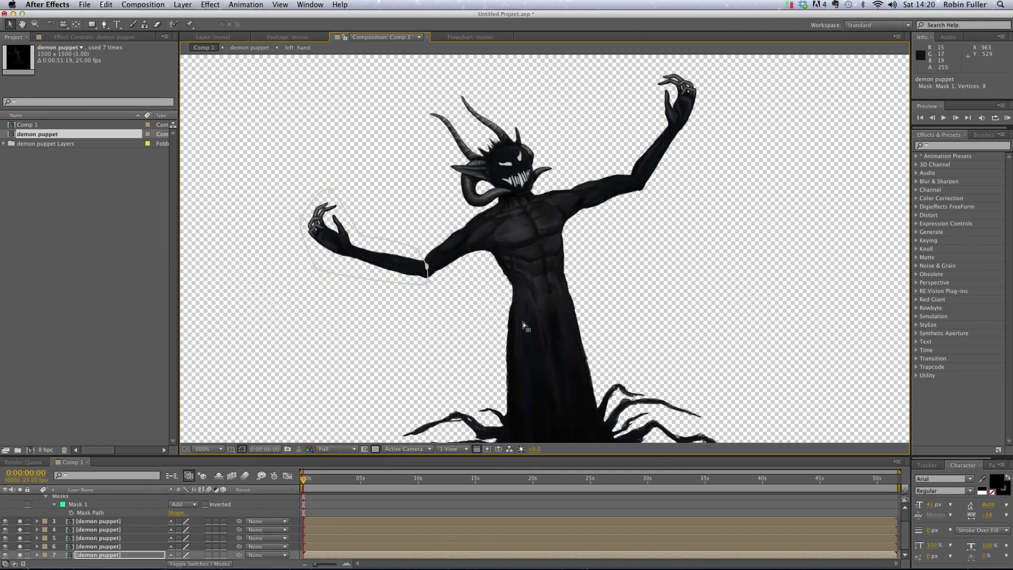
Rename the layers from bottom to top as arm left 01, arm left 02, arm right 01, arm right 02, head, torso and body
{"action": "scroll", "coordinate": [36, 508], "scroll_direction": "up", "scroll_amount": 2}
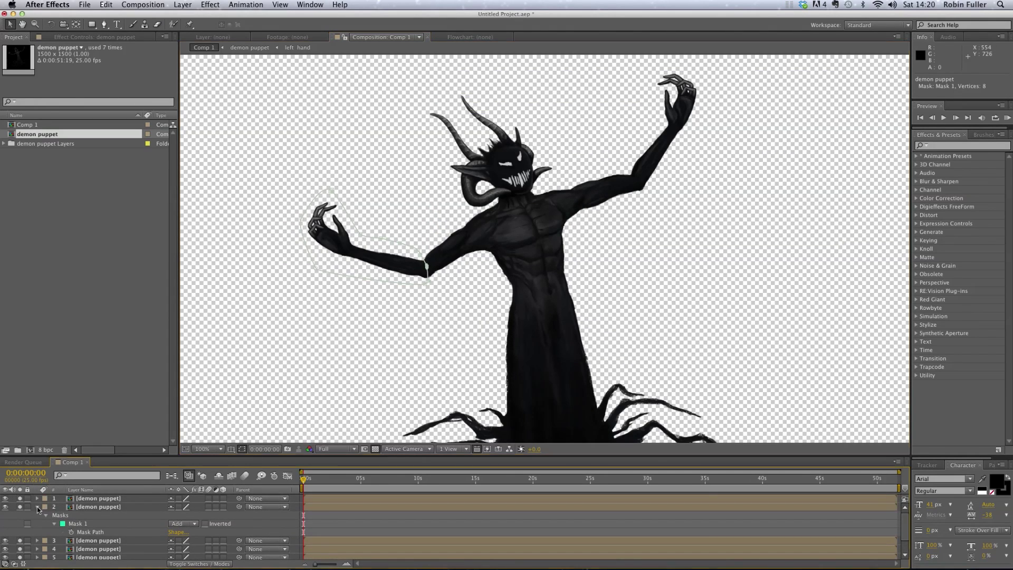
{"action": "left_click", "coordinate": [37, 506]}
{"action": "left_click", "coordinate": [108, 548]}
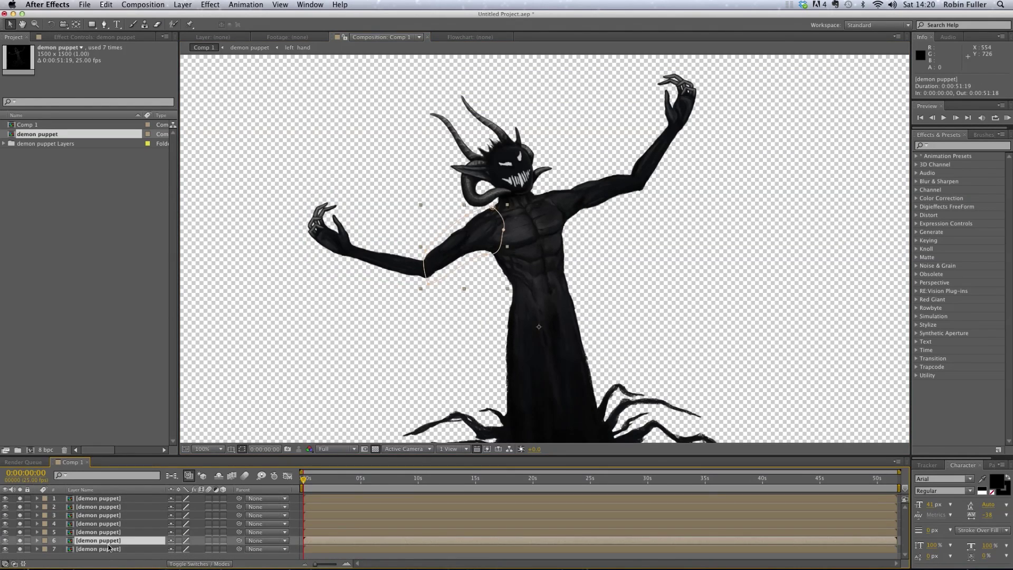
{"action": "key", "text": "Return"}
{"action": "type", "text": "arm left"}
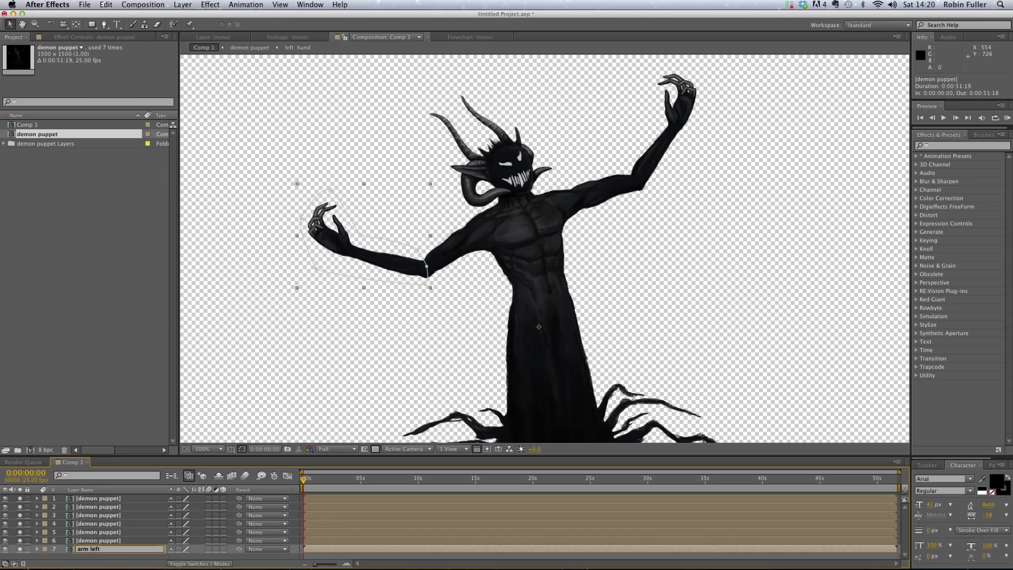
{"action": "type", "text": "01"}
{"action": "key", "text": "Return"}
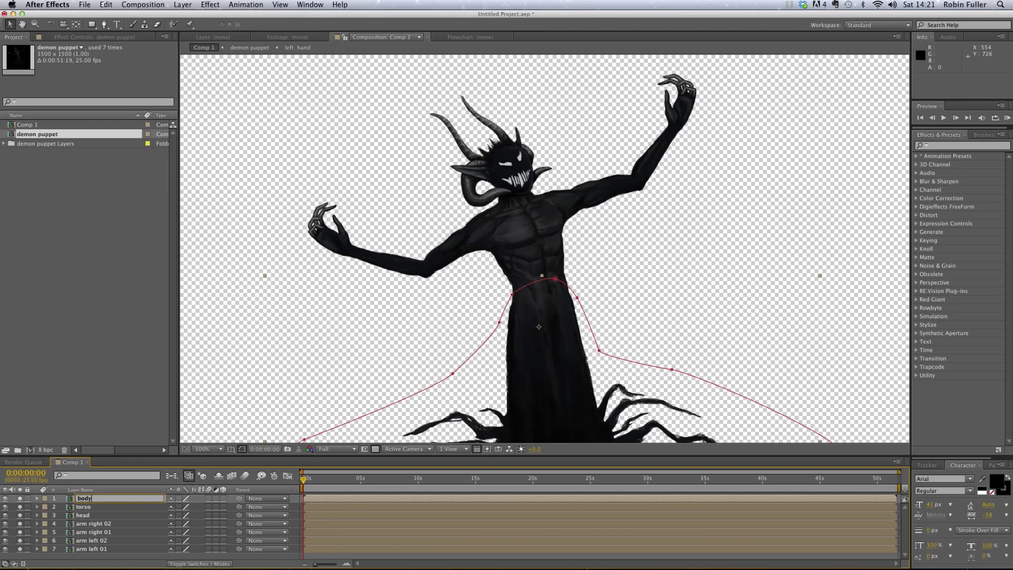
{"action": "key", "text": "Return"}
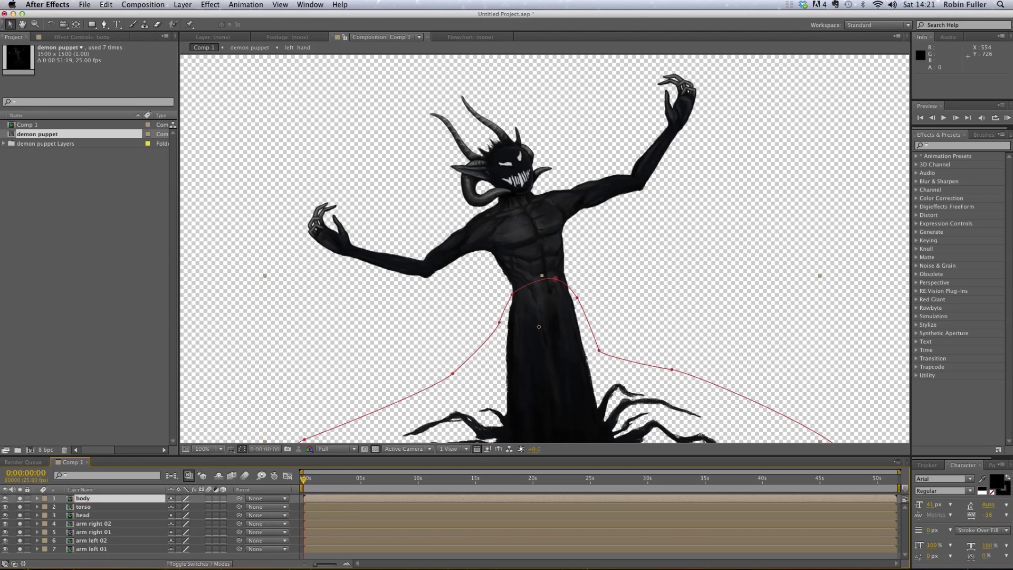
Examine how the torso, head and body layers' masks divide the puppet
{"action": "key", "text": "space"}
{"action": "left_click_drag", "start_coordinate": [601, 296], "coordinate": [605, 260]}
{"action": "left_click", "coordinate": [104, 510]}
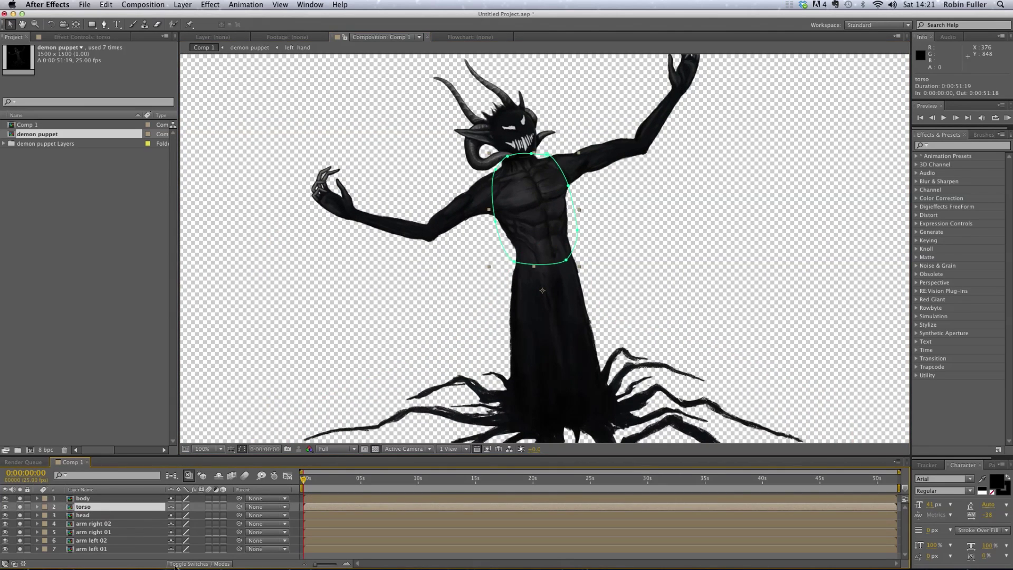
{"action": "left_click", "coordinate": [129, 515]}
{"action": "left_click", "coordinate": [131, 499]}
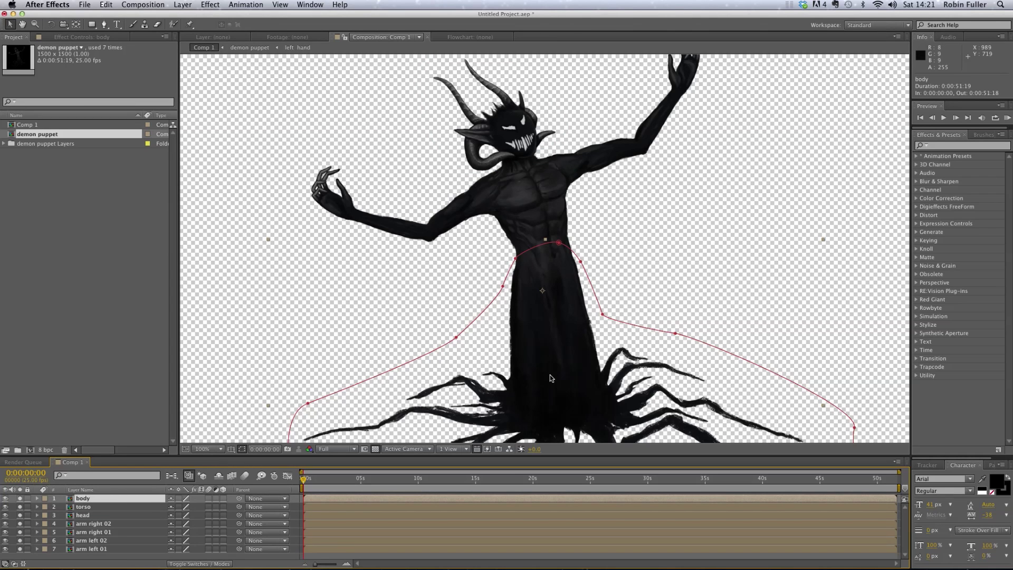
{"action": "left_click_drag", "start_coordinate": [551, 366], "coordinate": [522, 393]}
{"action": "key", "text": "v"}
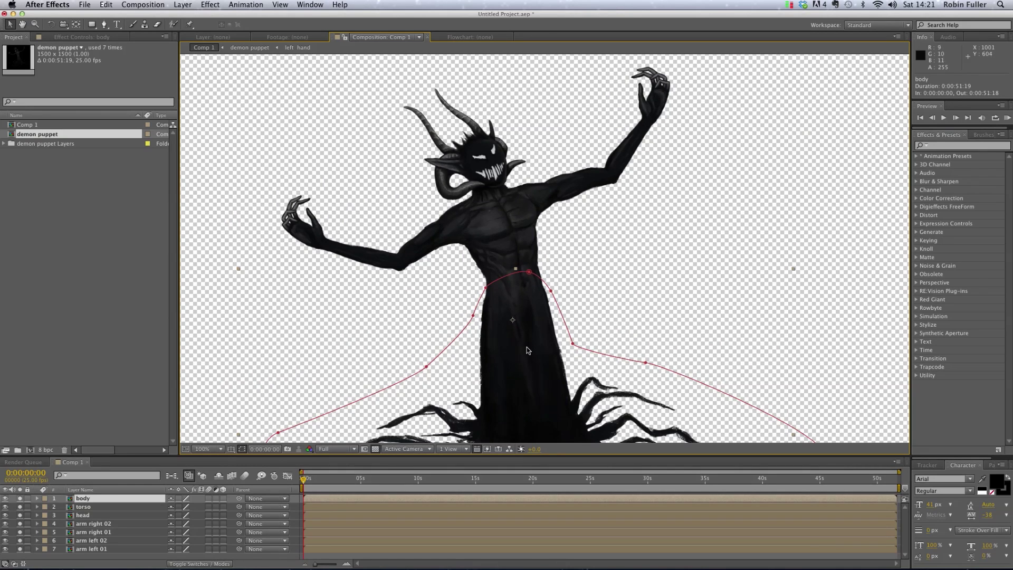
{"action": "key", "text": "comma"}
{"action": "key", "text": "period"}
{"action": "key", "text": "space"}
{"action": "left_click_drag", "start_coordinate": [535, 334], "coordinate": [536, 310]}
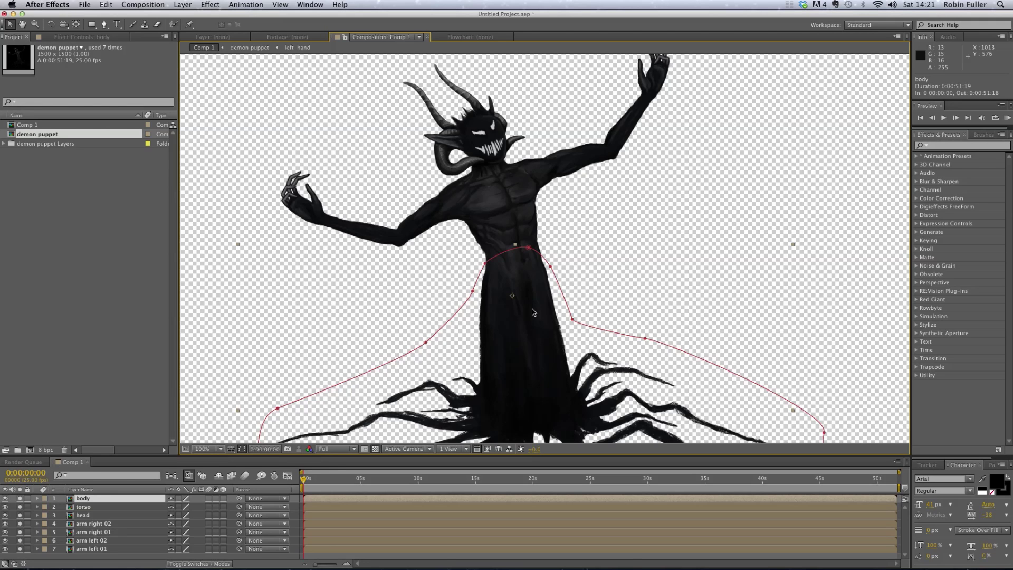
{"action": "key", "text": "space"}
{"action": "left_click_drag", "start_coordinate": [510, 270], "coordinate": [497, 320]}
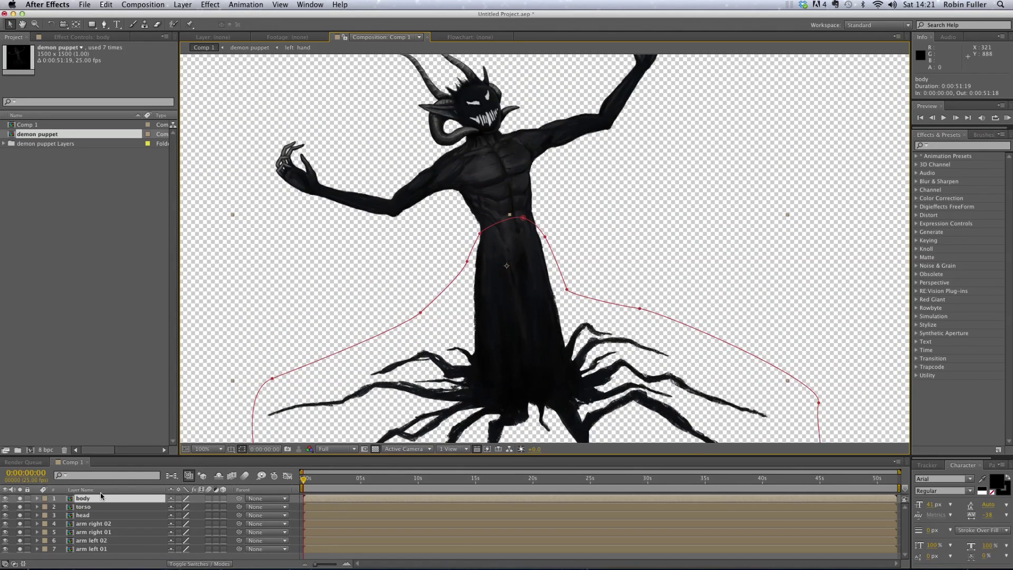
Parent the torso layer to body, and the head and arm right 02 layers to torso
{"action": "left_click", "coordinate": [106, 508]}
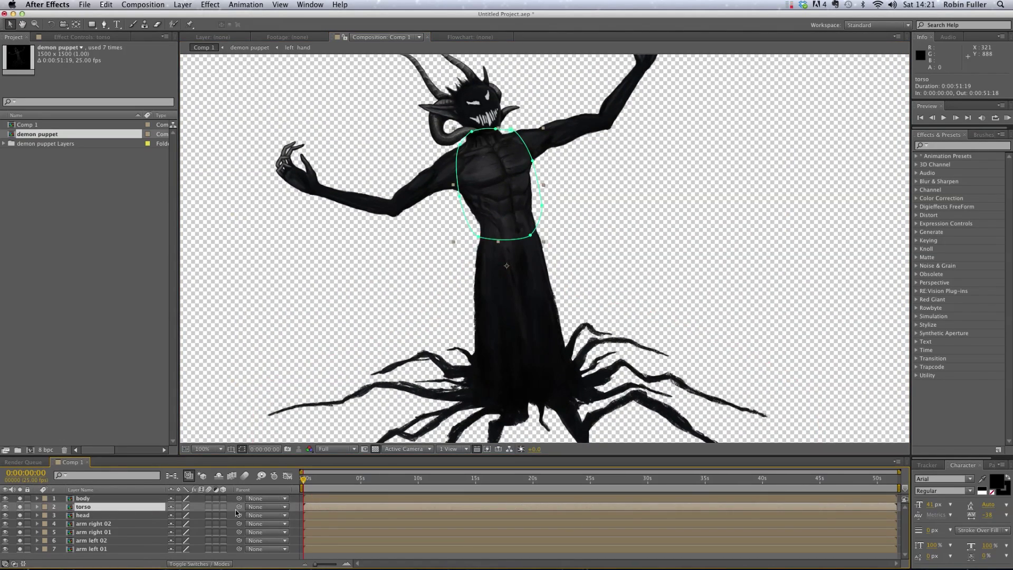
{"action": "left_click_drag", "start_coordinate": [241, 510], "coordinate": [88, 502]}
{"action": "left_click", "coordinate": [93, 515]}
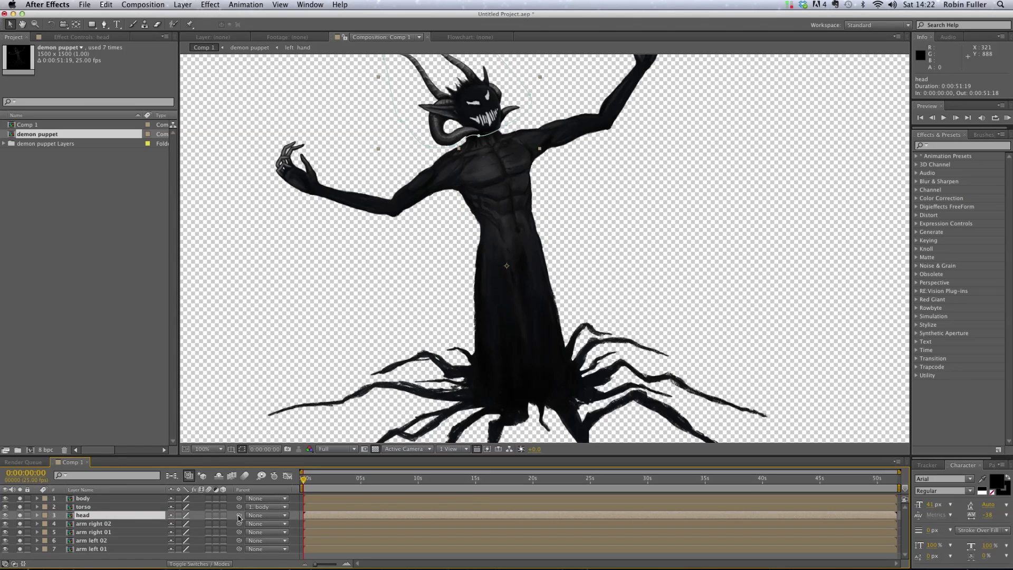
{"action": "left_click_drag", "start_coordinate": [239, 516], "coordinate": [106, 510]}
{"action": "left_click", "coordinate": [108, 524]}
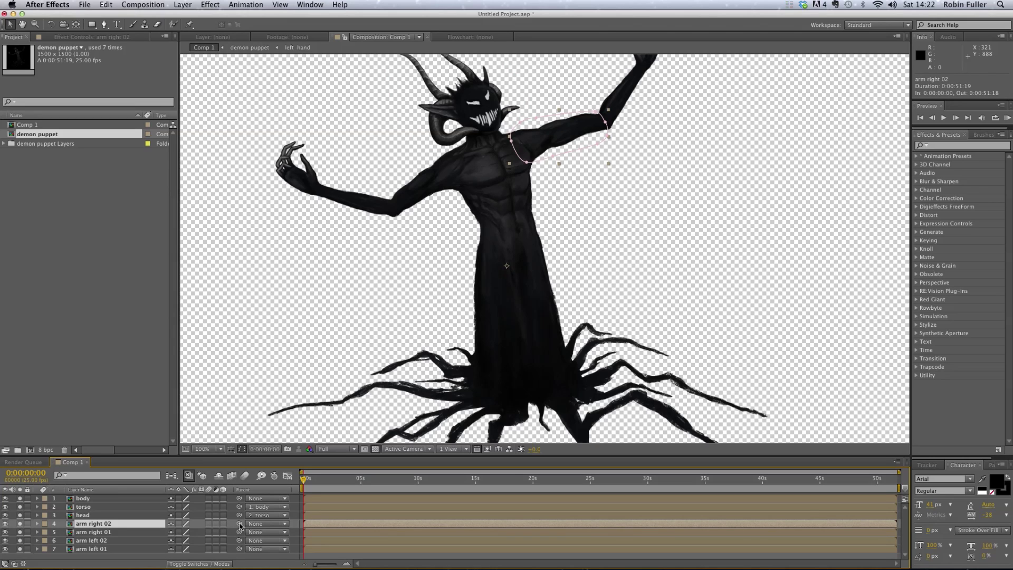
{"action": "left_click_drag", "start_coordinate": [239, 525], "coordinate": [108, 510]}
Parent arm right 01 to arm right 02, arm left 02 to torso, and arm left 01 to arm left 02
{"action": "left_click", "coordinate": [93, 532]}
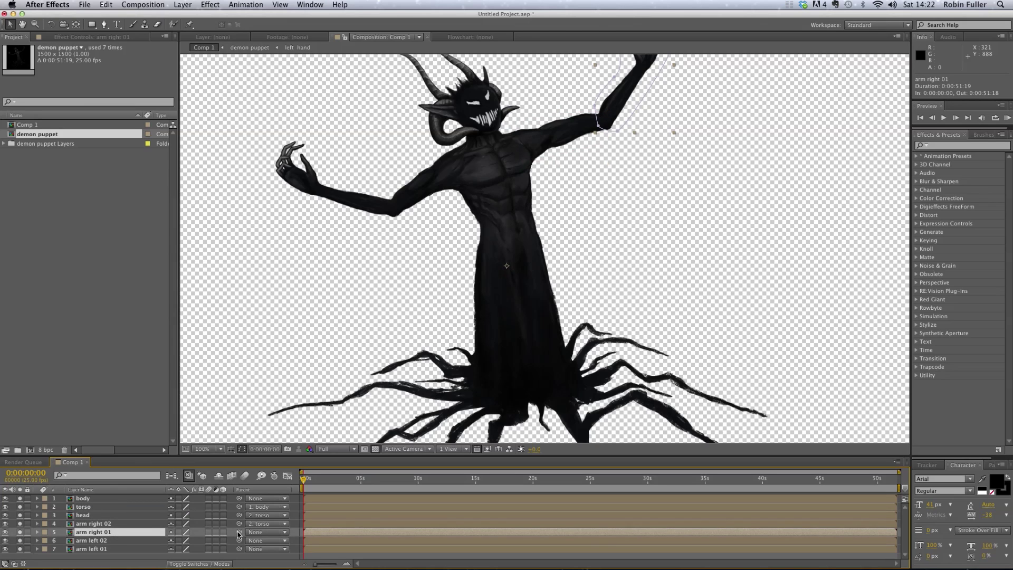
{"action": "left_click_drag", "start_coordinate": [234, 534], "coordinate": [119, 527]}
{"action": "left_click", "coordinate": [117, 542]}
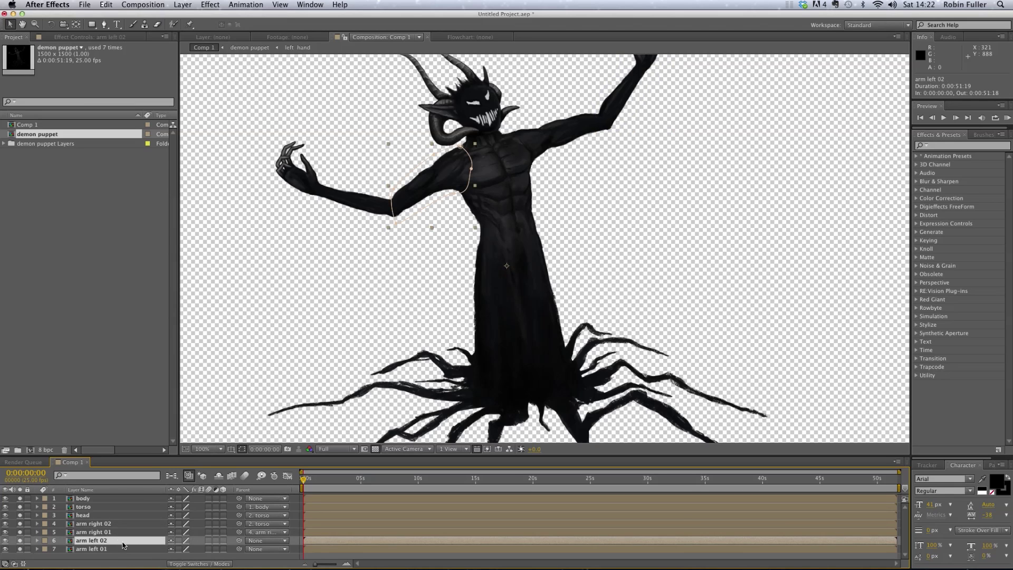
{"action": "left_click_drag", "start_coordinate": [238, 542], "coordinate": [82, 507]}
{"action": "left_click", "coordinate": [126, 551]}
{"action": "left_click_drag", "start_coordinate": [239, 550], "coordinate": [109, 542]}
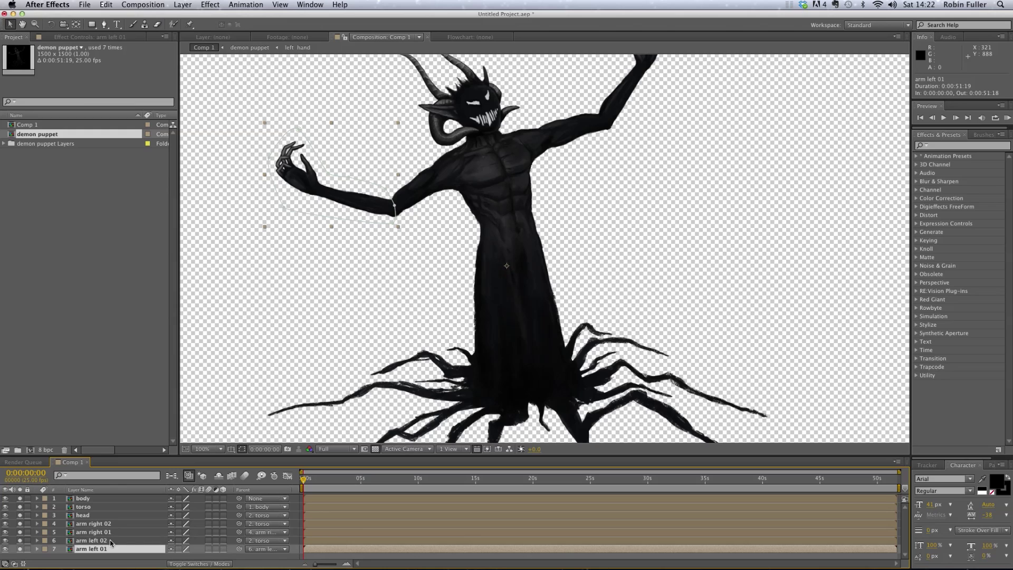
Try moving the body layer to test the parenting, briefly solo it, and undo each move
{"action": "key", "text": "space"}
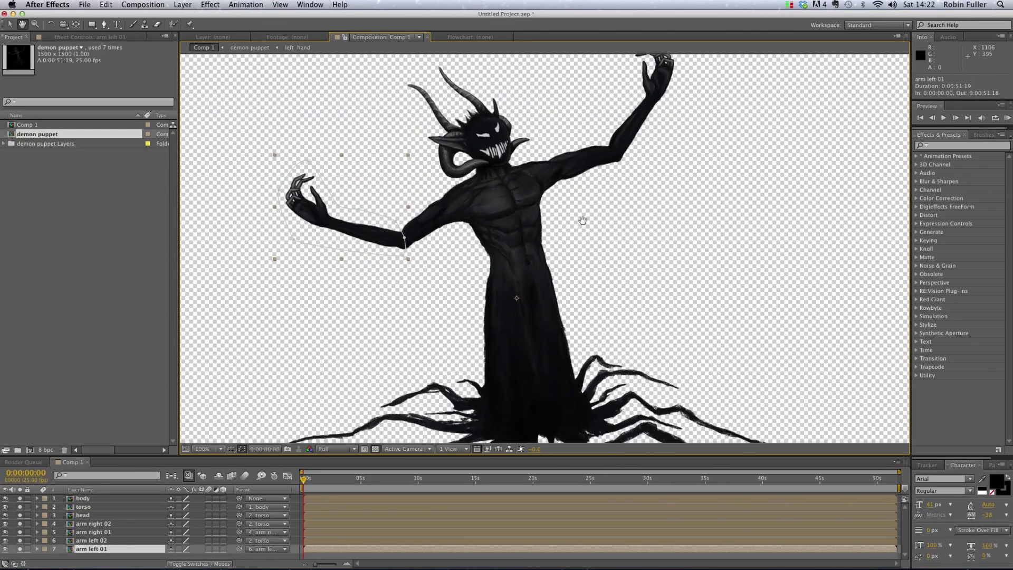
{"action": "key", "text": "comma"}
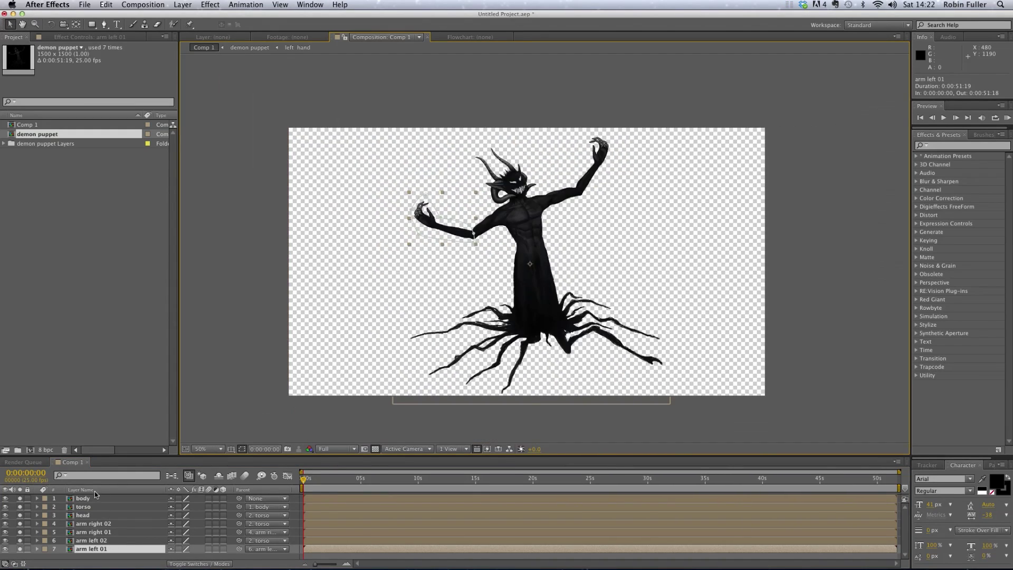
{"action": "left_click", "coordinate": [125, 497]}
{"action": "left_click_drag", "start_coordinate": [538, 316], "coordinate": [524, 318]}
{"action": "key", "text": "super+z"}
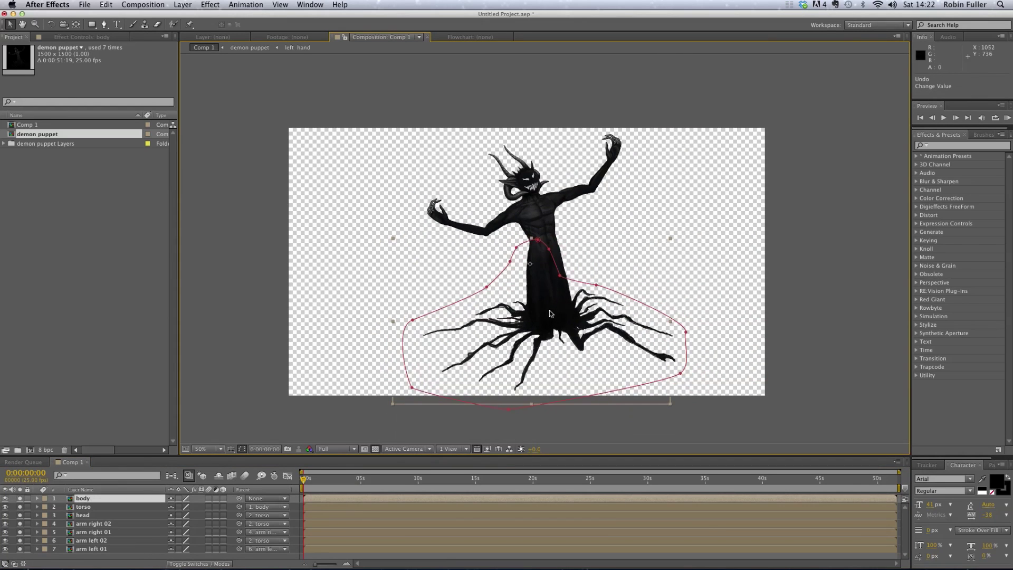
{"action": "left_click", "coordinate": [21, 499]}
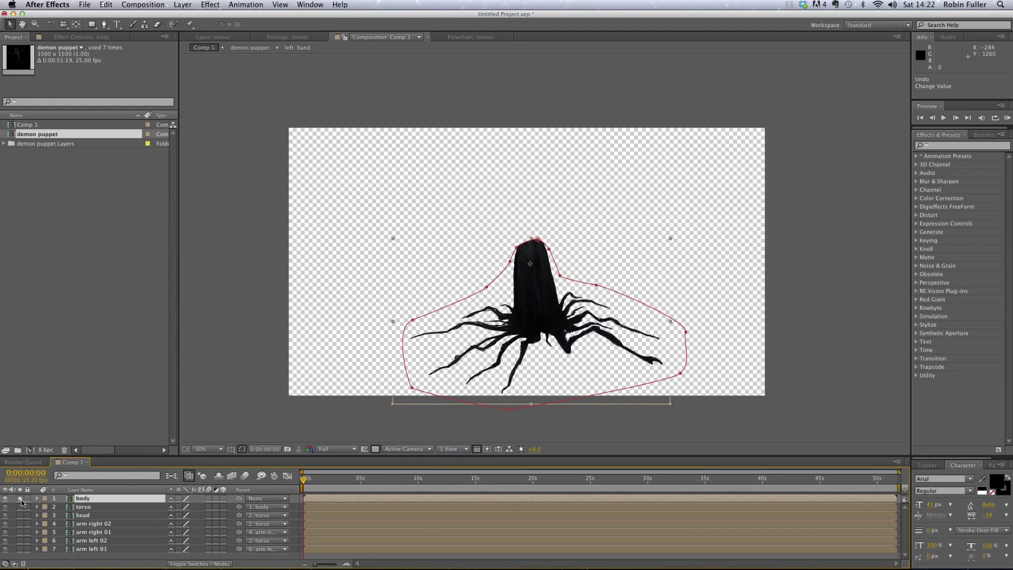
{"action": "left_click", "coordinate": [20, 499]}
{"action": "left_click_drag", "start_coordinate": [554, 318], "coordinate": [535, 293]}
{"action": "key", "text": "super+z"}
Move the body layer's anchor point down to the base of the robe, between the roots
{"action": "key", "text": "period"}
{"action": "key", "text": "h"}
{"action": "key", "text": "v"}
{"action": "key", "text": "y"}
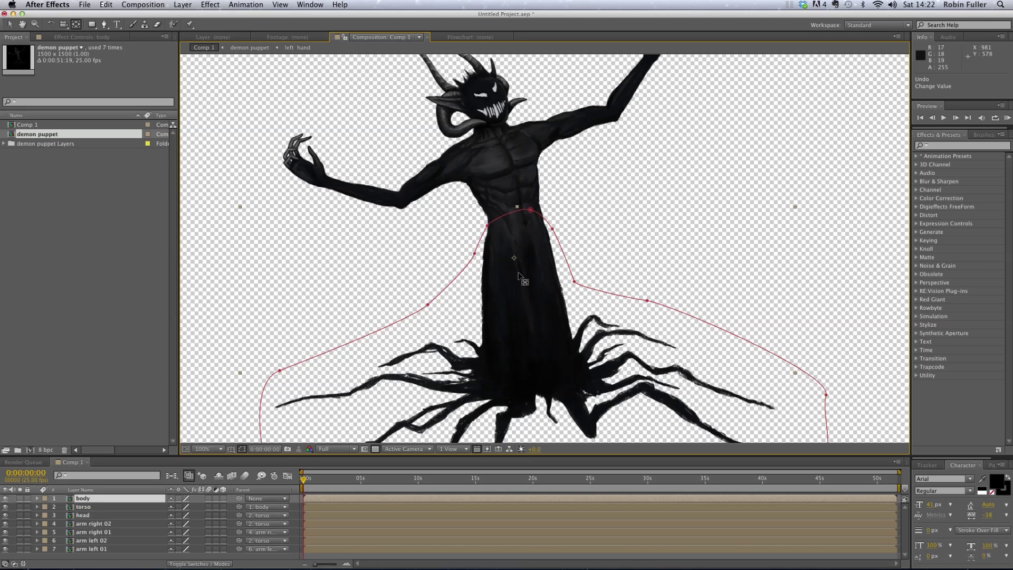
{"action": "left_click_drag", "start_coordinate": [513, 256], "coordinate": [532, 309]}
{"action": "key", "text": "super+z"}
{"action": "left_click_drag", "start_coordinate": [514, 258], "coordinate": [533, 372]}
Try rotating the body layer around its base to test the pivot, and undo each rotation
{"action": "key", "text": "w"}
{"action": "left_click_drag", "start_coordinate": [537, 313], "coordinate": [569, 295]}
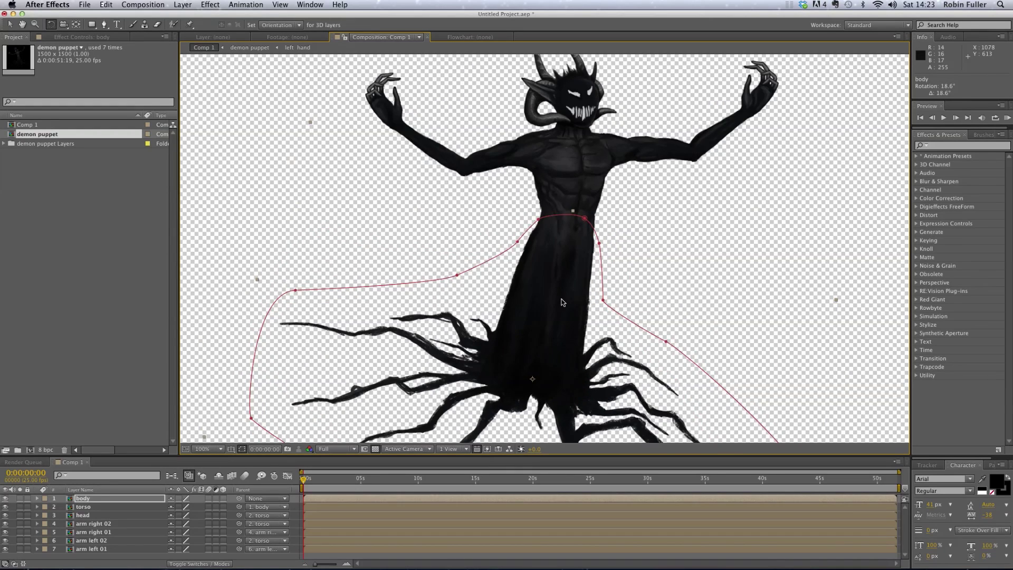
{"action": "key", "text": "super+z"}
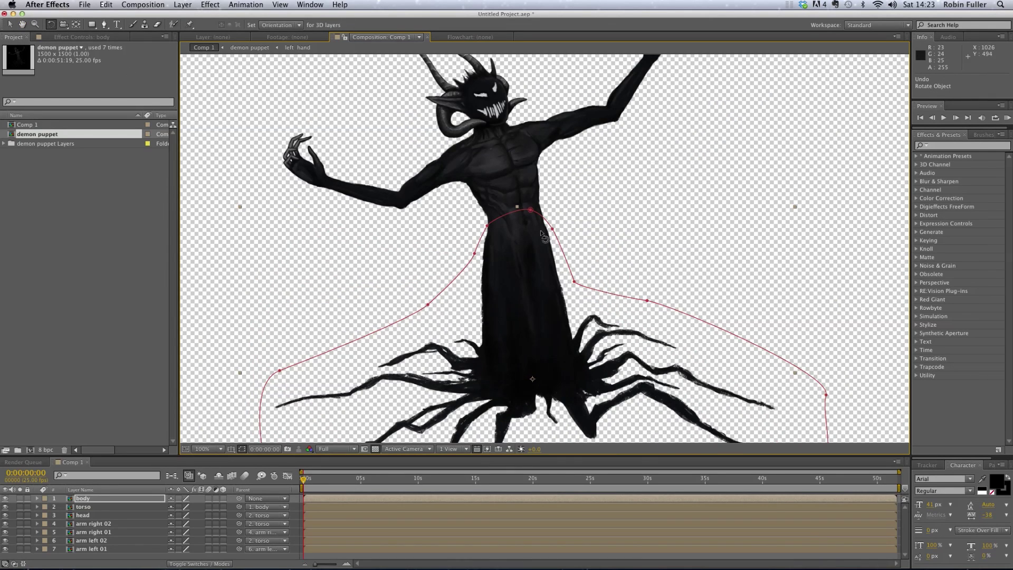
{"action": "left_click_drag", "start_coordinate": [535, 257], "coordinate": [532, 345]}
{"action": "key", "text": "super+z"}
Move the torso layer's anchor point up to the waist, and test its rotation before undoing that rotation
{"action": "left_click", "coordinate": [105, 507]}
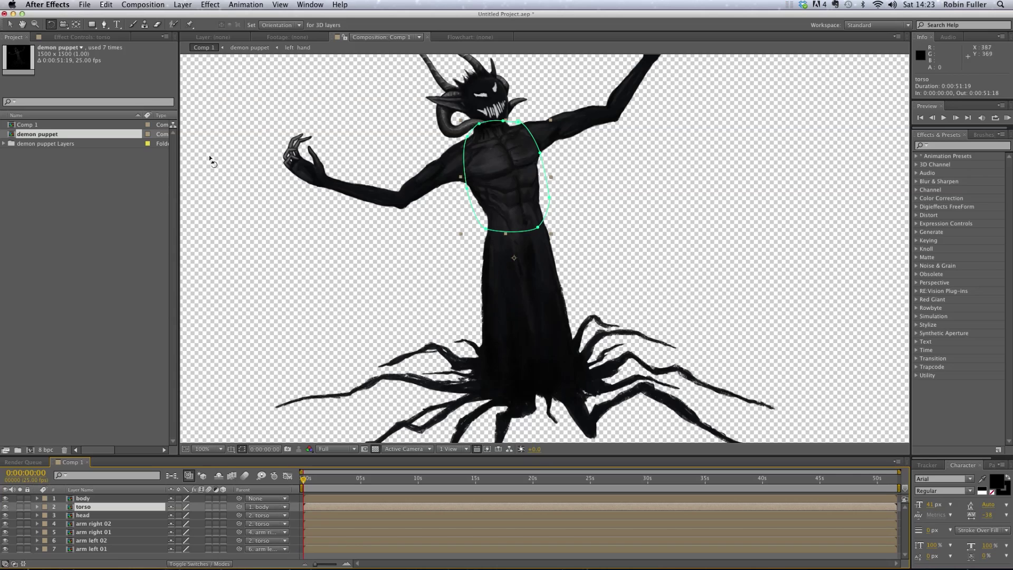
{"action": "key", "text": "y"}
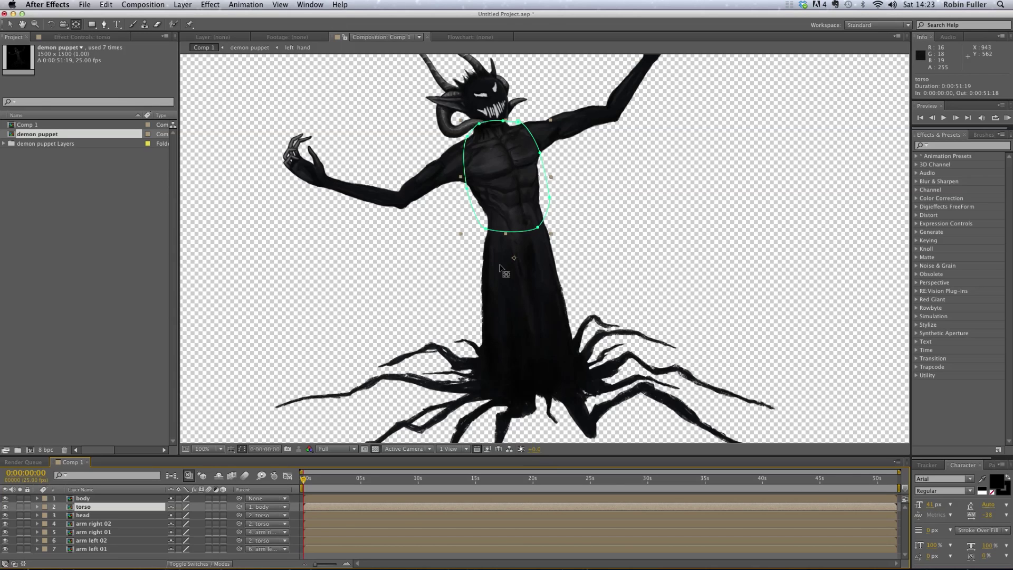
{"action": "left_click_drag", "start_coordinate": [514, 258], "coordinate": [519, 233]}
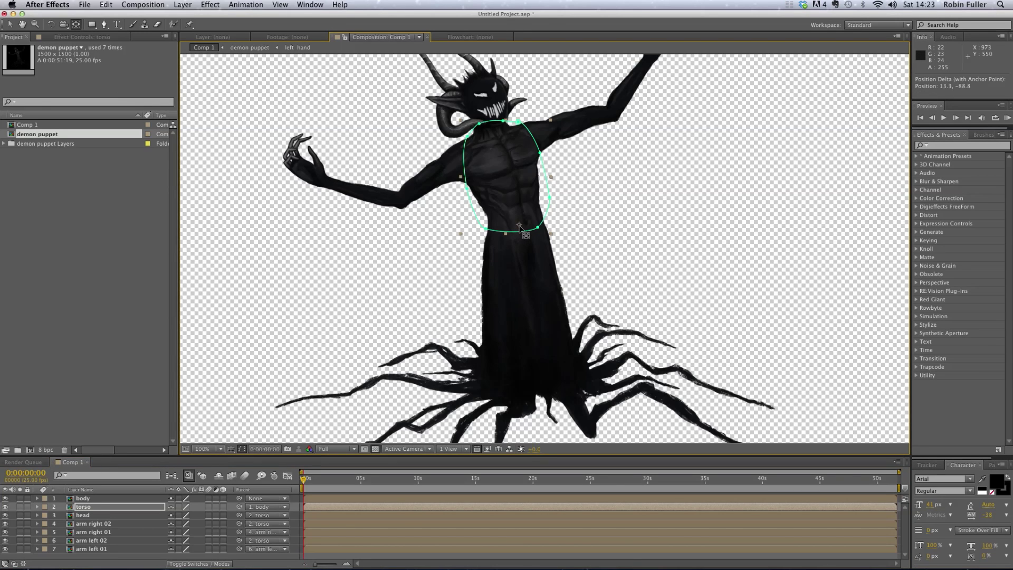
{"action": "key", "text": "w"}
{"action": "left_click_drag", "start_coordinate": [512, 150], "coordinate": [497, 290]}
{"action": "key", "text": "super+z"}
Move the head layer's anchor point to the base of the neck, and test its rotation before undoing that rotation
{"action": "left_click", "coordinate": [87, 515]}
{"action": "key", "text": "h"}
{"action": "key", "text": "w"}
{"action": "key", "text": "y"}
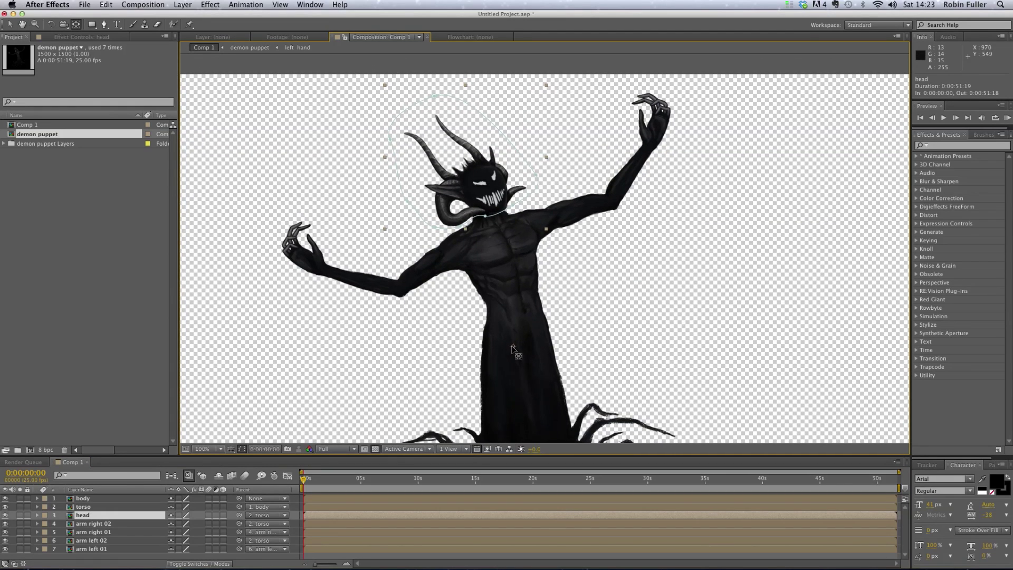
{"action": "left_click_drag", "start_coordinate": [513, 348], "coordinate": [493, 212]}
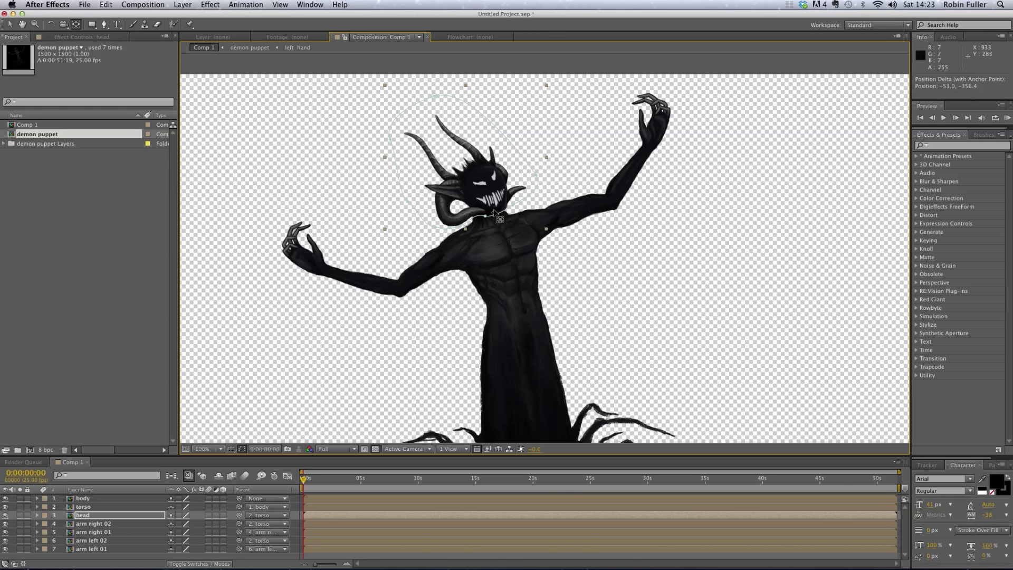
{"action": "key", "text": "w"}
{"action": "left_click_drag", "start_coordinate": [498, 172], "coordinate": [475, 161]}
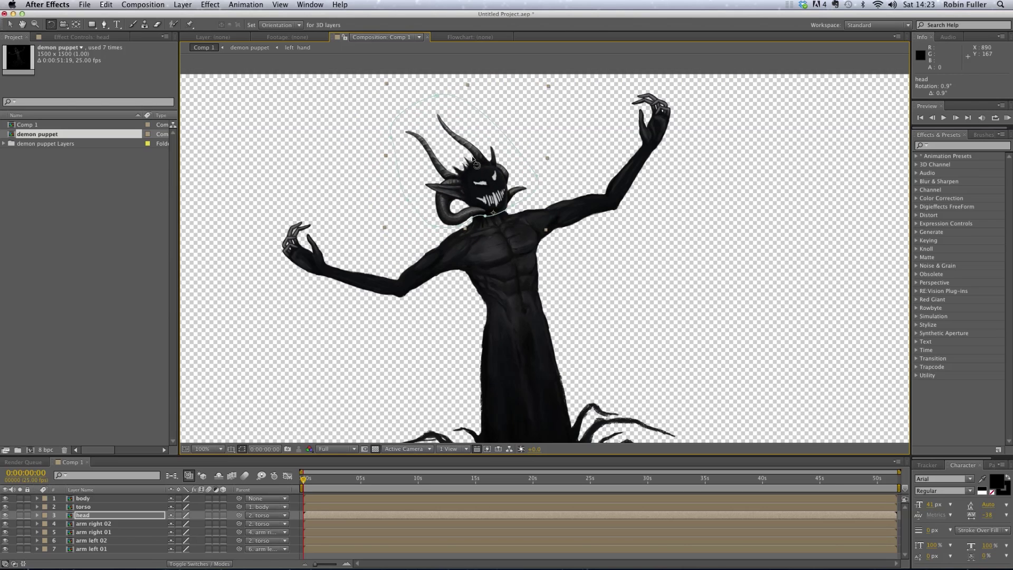
{"action": "key", "text": "super+z"}
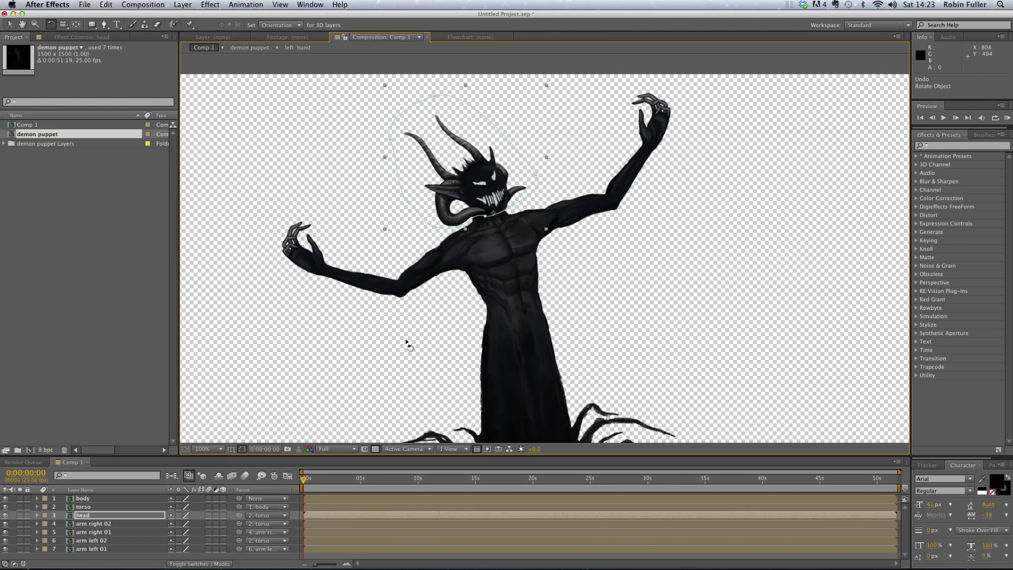
Move the anchor point of arm right 02 to the shoulder and that of arm right 01 to the elbow
{"action": "left_click", "coordinate": [110, 525]}
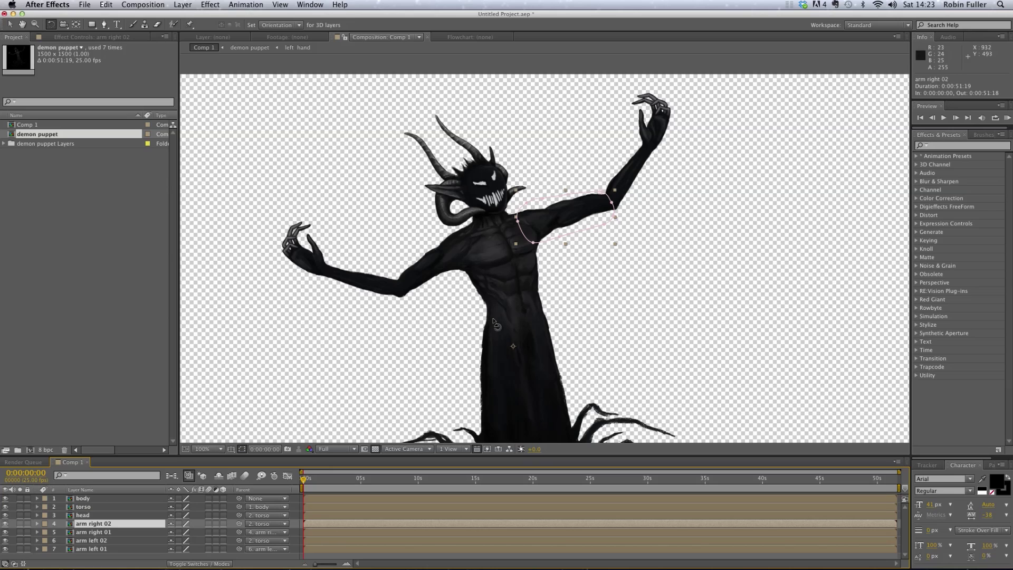
{"action": "key", "text": "y"}
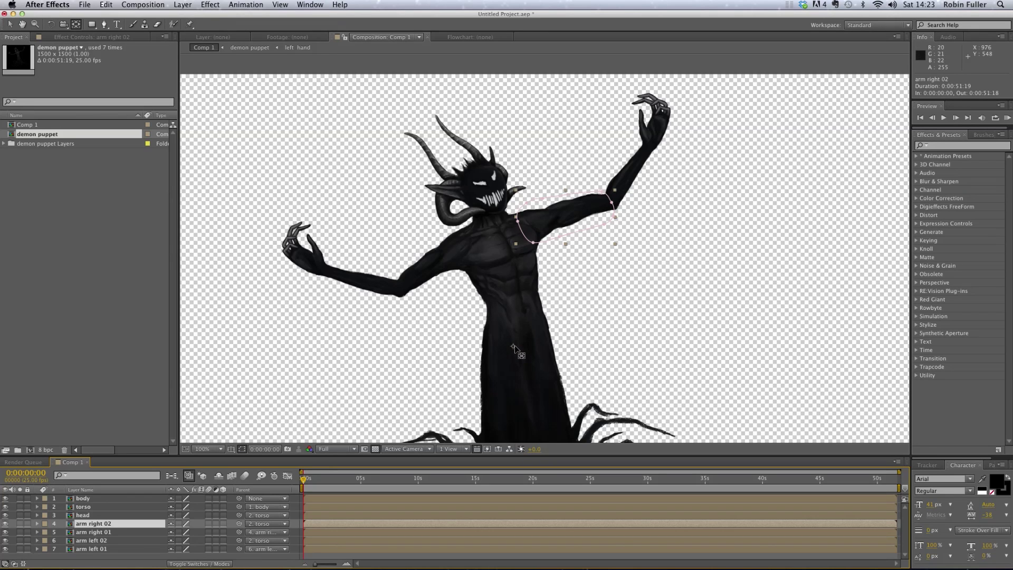
{"action": "left_click_drag", "start_coordinate": [514, 338], "coordinate": [521, 228]}
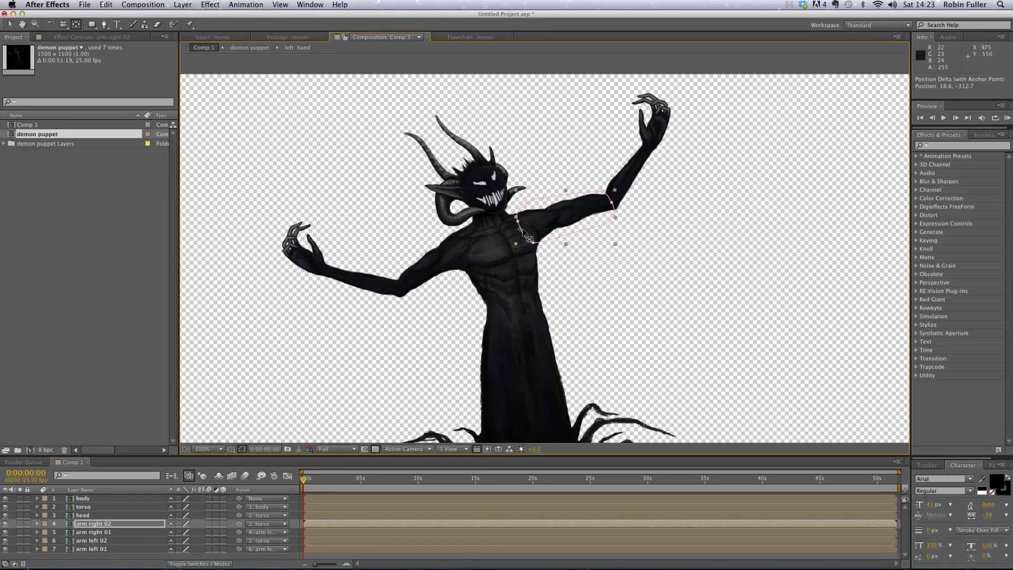
{"action": "left_click", "coordinate": [102, 533]}
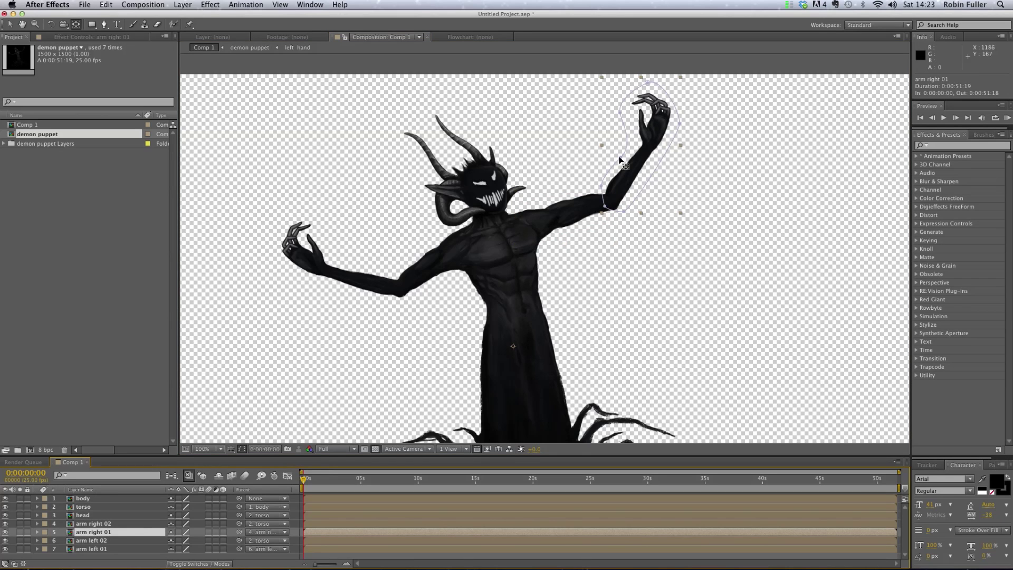
{"action": "left_click_drag", "start_coordinate": [513, 347], "coordinate": [615, 206]}
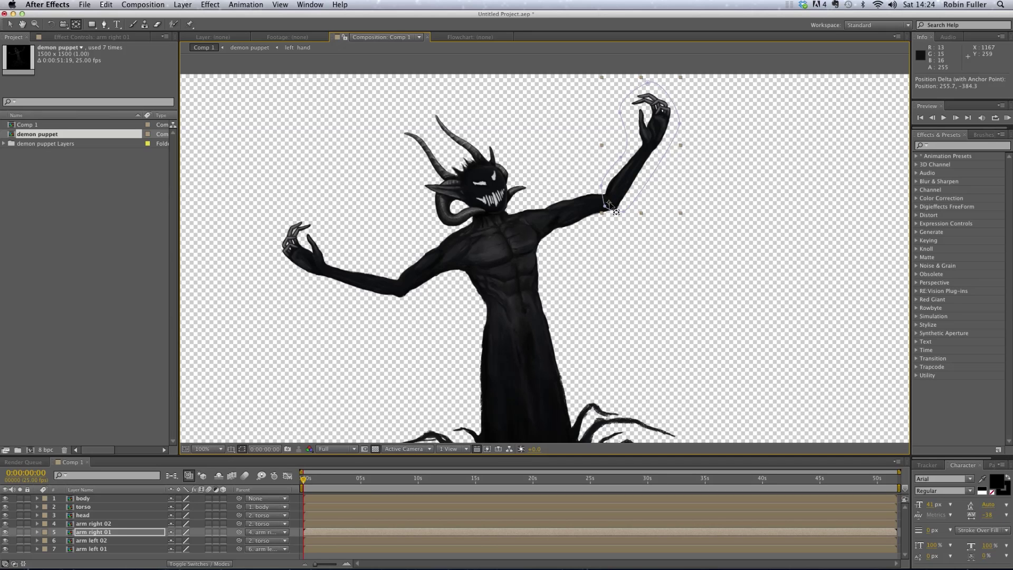
Move the anchor point of arm left 02 to the shoulder and that of arm left 01 to the elbow
{"action": "left_click", "coordinate": [99, 542]}
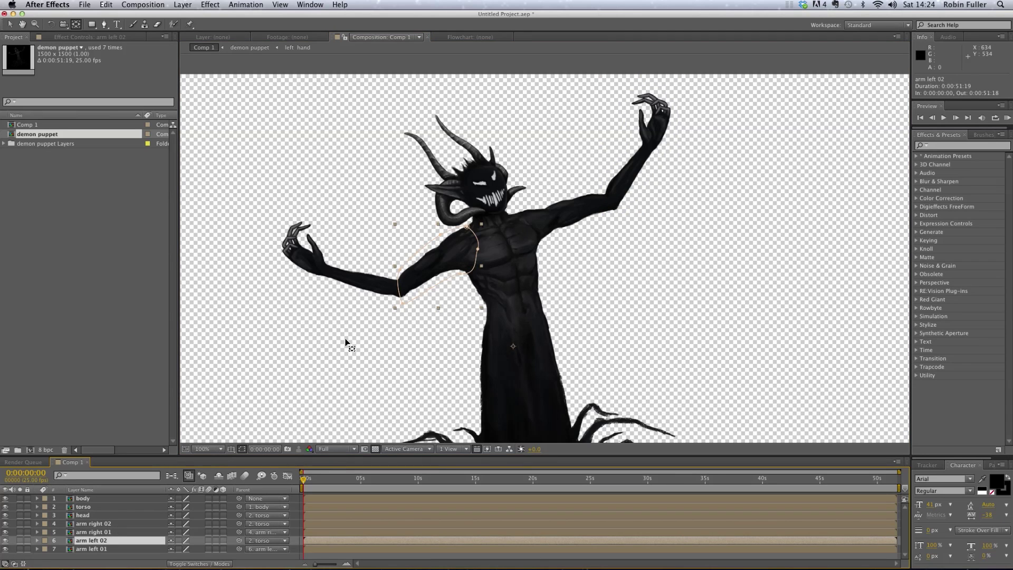
{"action": "left_click_drag", "start_coordinate": [515, 347], "coordinate": [469, 249]}
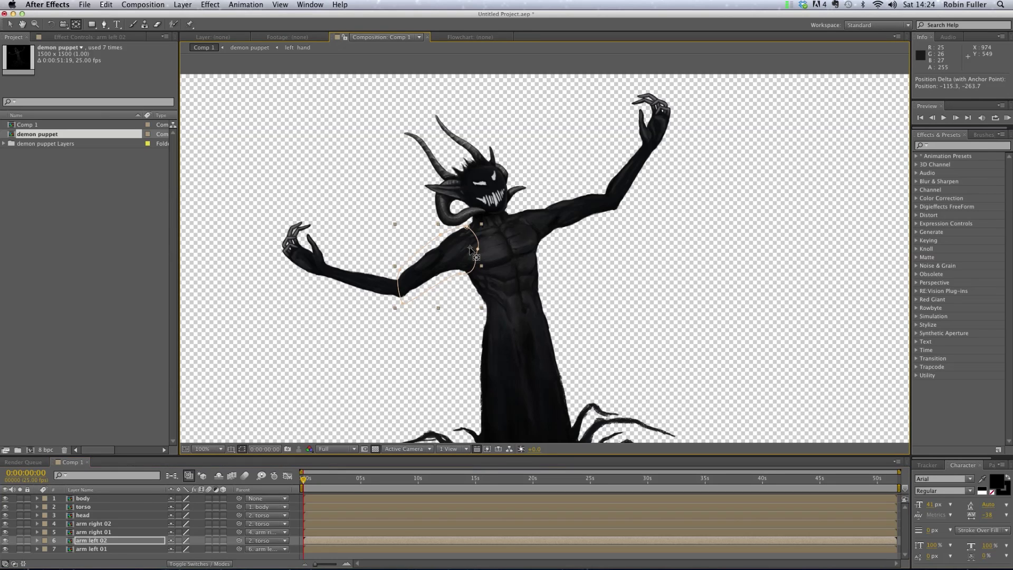
{"action": "left_click", "coordinate": [122, 549]}
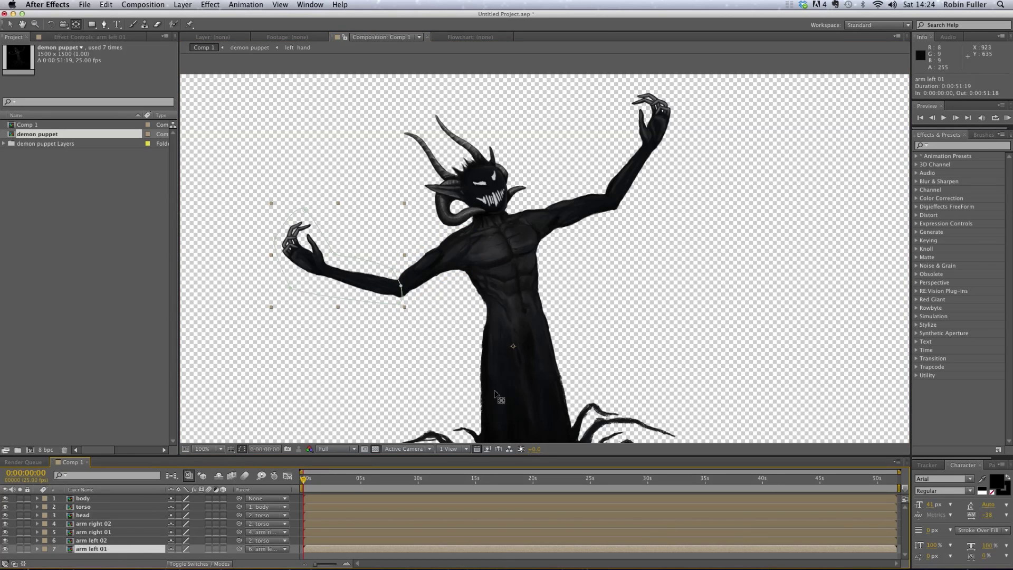
{"action": "left_click_drag", "start_coordinate": [514, 347], "coordinate": [399, 289]}
Rotate both forearm layers around their elbows, swinging arm right 01 outward by 28.1° and back inward, and arm left 01 upward
{"action": "key", "text": "space"}
{"action": "mouse_move", "coordinate": [521, 321]}
{"action": "left_mouse_down"}
{"action": "mouse_move", "coordinate": [548, 303]}
{"action": "mouse_move", "coordinate": [524, 307]}
{"action": "left_mouse_up"}
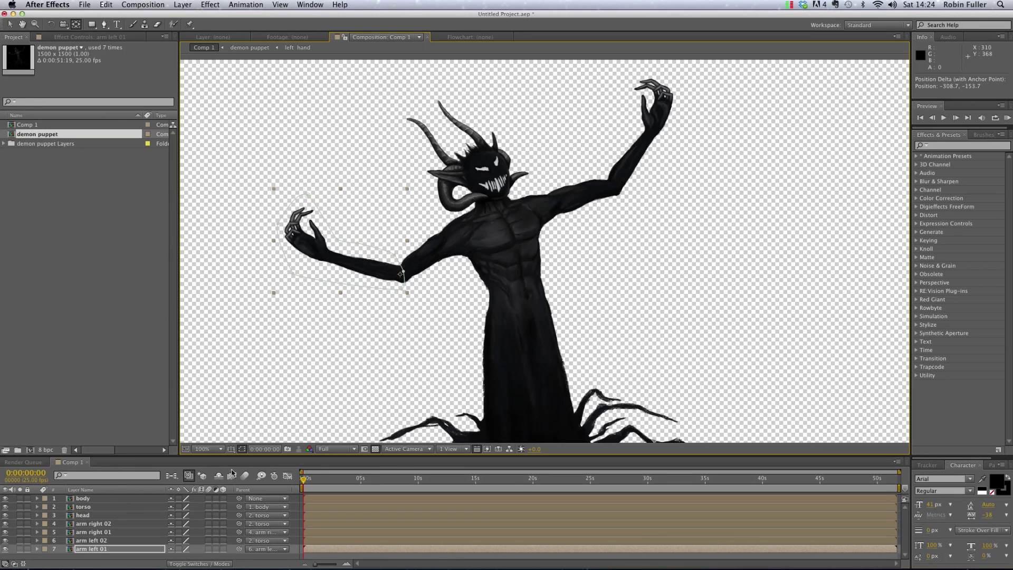
{"action": "key", "text": "w"}
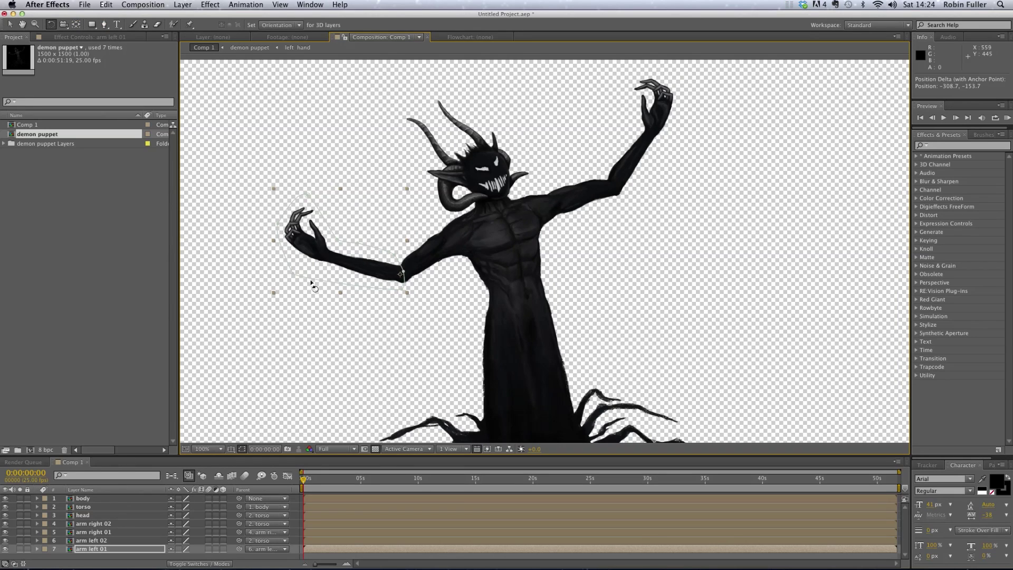
{"action": "mouse_move", "coordinate": [308, 237]}
{"action": "left_mouse_down"}
{"action": "mouse_move", "coordinate": [347, 198]}
{"action": "mouse_move", "coordinate": [309, 217]}
{"action": "mouse_move", "coordinate": [295, 243]}
{"action": "mouse_move", "coordinate": [306, 216]}
{"action": "left_mouse_up"}
{"action": "left_click_drag", "start_coordinate": [669, 132], "coordinate": [688, 166]}
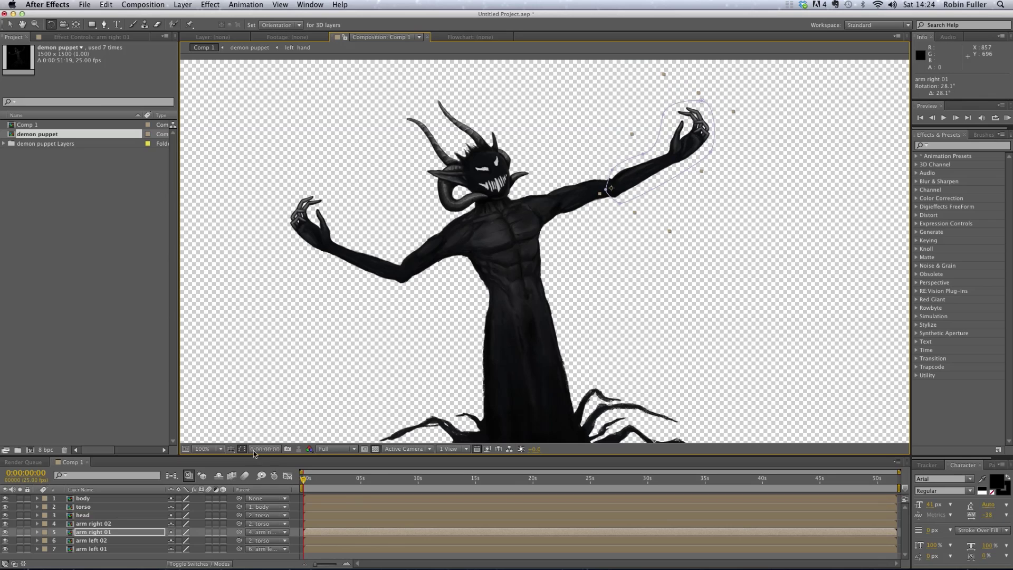
{"action": "left_click_drag", "start_coordinate": [713, 104], "coordinate": [596, 127]}
{"action": "left_click_drag", "start_coordinate": [319, 240], "coordinate": [334, 211]}
Lower both upper arms by rotating them at the shoulders, and undo the trial rotation of the torso
{"action": "left_click_drag", "start_coordinate": [582, 200], "coordinate": [590, 258]}
{"action": "left_click_drag", "start_coordinate": [416, 270], "coordinate": [473, 299]}
{"action": "mouse_move", "coordinate": [512, 223]}
{"action": "left_mouse_down"}
{"action": "mouse_move", "coordinate": [534, 228]}
{"action": "mouse_move", "coordinate": [497, 232]}
{"action": "mouse_move", "coordinate": [514, 232]}
{"action": "left_mouse_up"}
{"action": "key", "text": "super+z"}
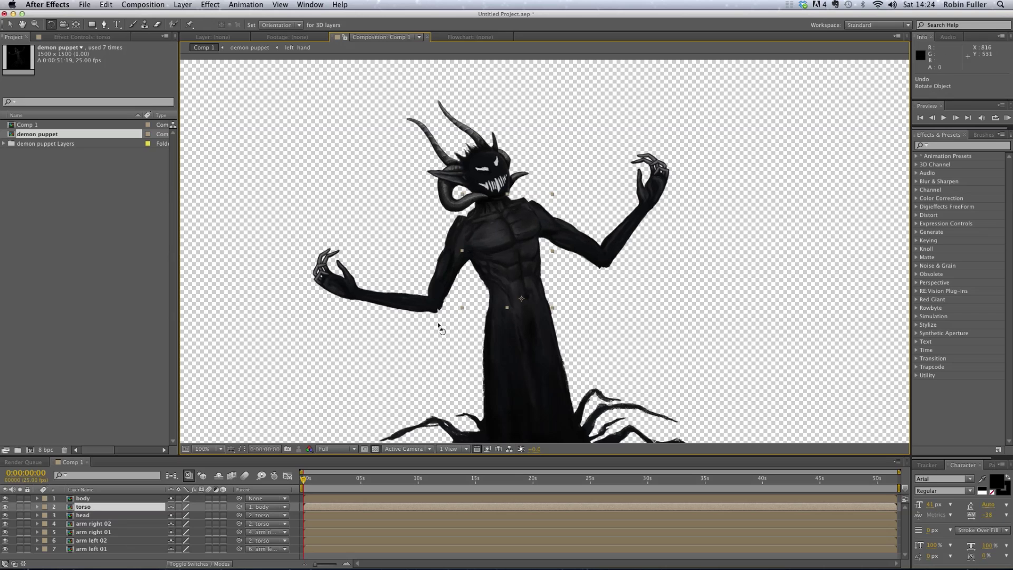
Lean the torso and tilt the head sideways, swing the right forearm outward, and undo the stray body rotation
{"action": "left_click_drag", "start_coordinate": [559, 220], "coordinate": [498, 243]}
{"action": "left_click_drag", "start_coordinate": [649, 167], "coordinate": [697, 233]}
{"action": "left_click", "coordinate": [488, 155]}
{"action": "mouse_move", "coordinate": [489, 155]}
{"action": "left_mouse_down"}
{"action": "mouse_move", "coordinate": [497, 156]}
{"action": "mouse_move", "coordinate": [476, 161]}
{"action": "left_mouse_up"}
{"action": "mouse_move", "coordinate": [433, 284]}
{"action": "left_mouse_down"}
{"action": "mouse_move", "coordinate": [404, 272]}
{"action": "mouse_move", "coordinate": [428, 271]}
{"action": "left_mouse_up"}
{"action": "key", "text": "super+z"}
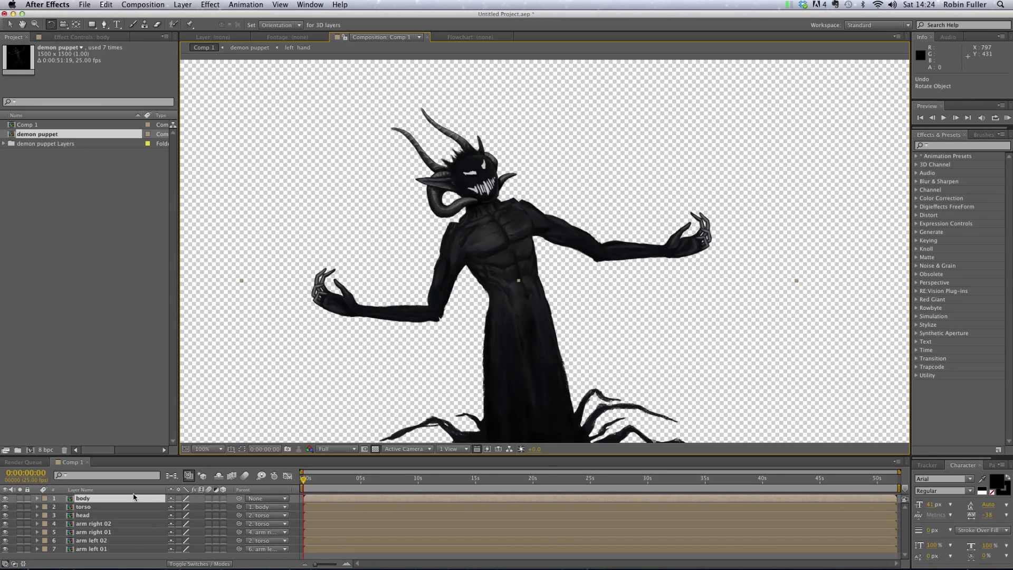
Raise arm right 02 at the shoulder and bend arm right 01 upward, undoing the accidental rotation of the body
{"action": "left_click", "coordinate": [122, 524]}
{"action": "left_click_drag", "start_coordinate": [578, 240], "coordinate": [596, 185]}
{"action": "left_click_drag", "start_coordinate": [668, 103], "coordinate": [623, 97]}
{"action": "mouse_move", "coordinate": [439, 293]}
{"action": "left_mouse_down"}
{"action": "mouse_move", "coordinate": [465, 243]}
{"action": "mouse_move", "coordinate": [438, 291]}
{"action": "left_mouse_up"}
{"action": "key", "text": "super+z"}
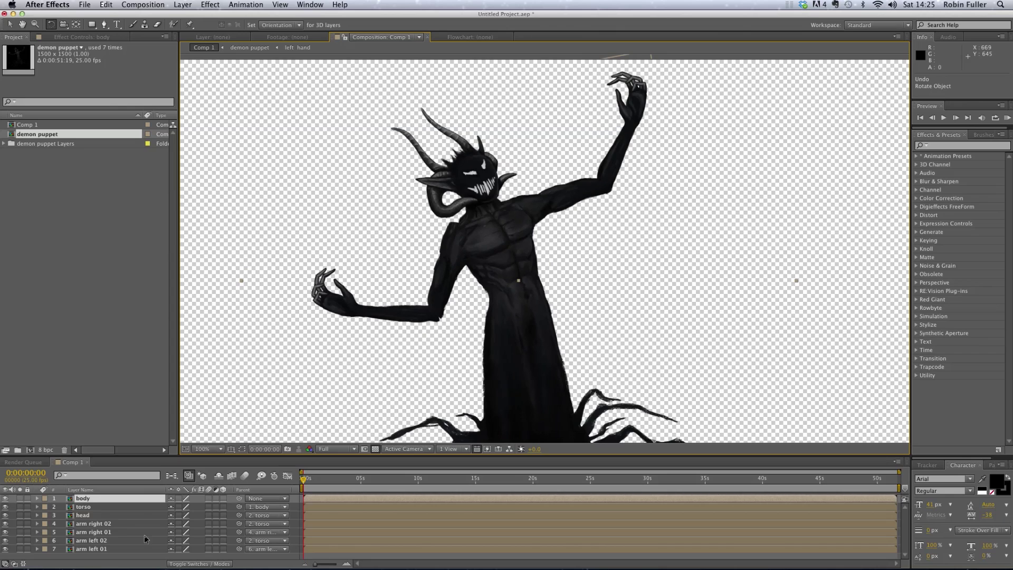
Raise arm left 02 at the shoulder and rotate arm left 01 upward to about 32.7°
{"action": "left_click", "coordinate": [100, 516]}
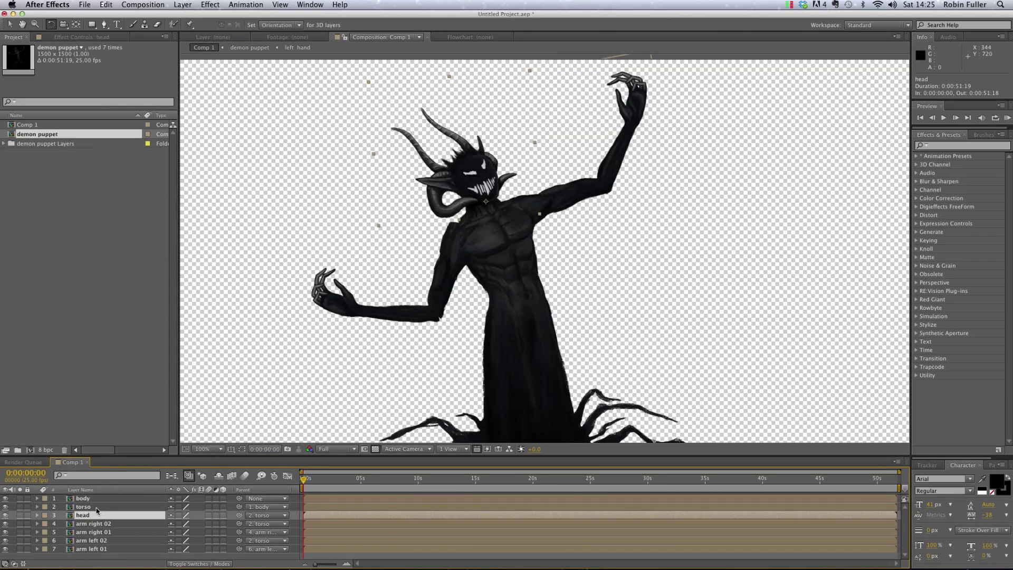
{"action": "left_click", "coordinate": [103, 534]}
{"action": "left_click", "coordinate": [102, 542]}
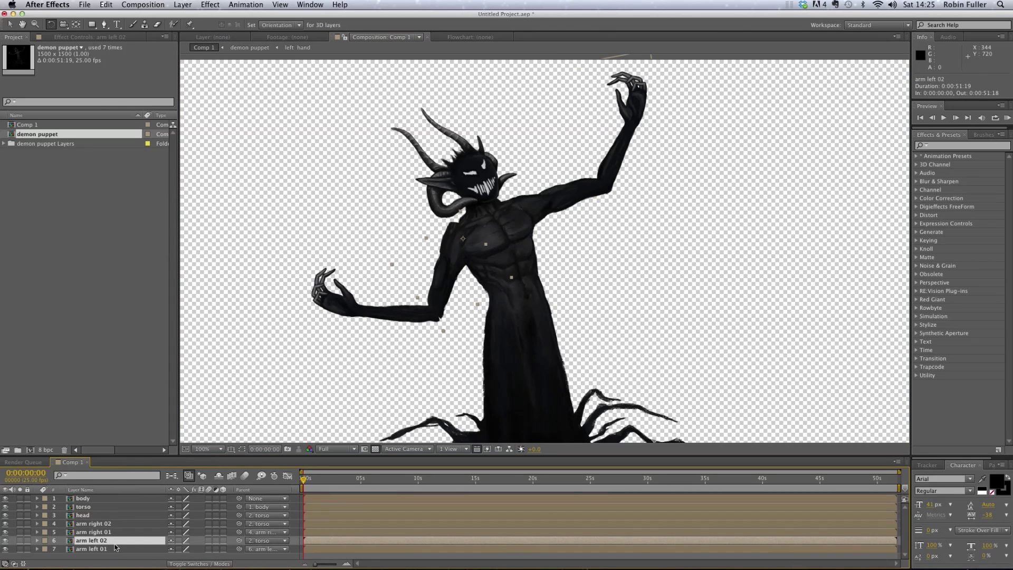
{"action": "left_click_drag", "start_coordinate": [433, 306], "coordinate": [393, 294]}
{"action": "key", "text": "period"}
{"action": "left_click_drag", "start_coordinate": [341, 270], "coordinate": [652, 248]}
{"action": "left_click_drag", "start_coordinate": [375, 306], "coordinate": [495, 185]}
Rotate arm right 01 inward at the elbow to about -28.7°
{"action": "key", "text": "comma"}
{"action": "key", "text": "comma"}
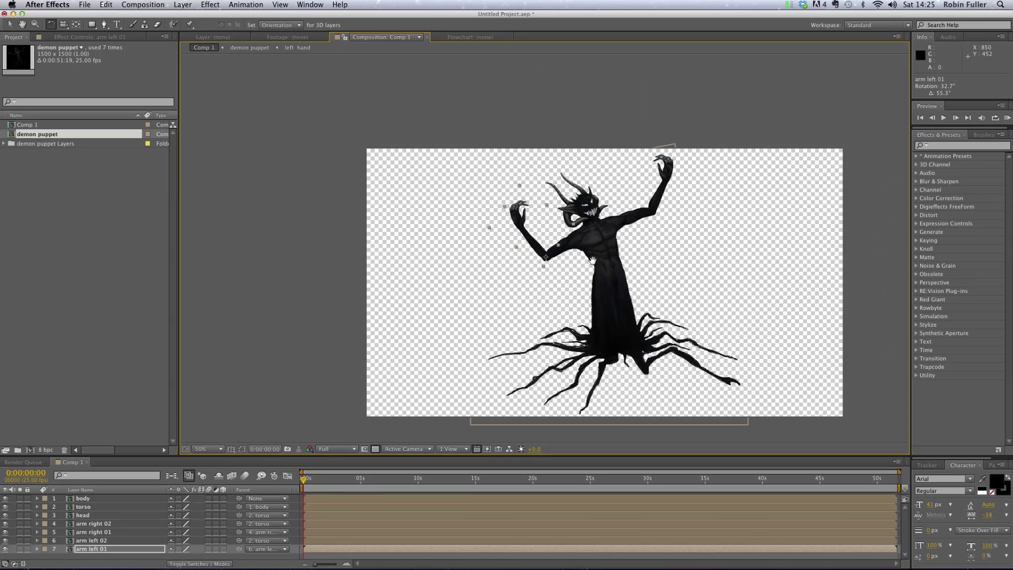
{"action": "left_click_drag", "start_coordinate": [658, 237], "coordinate": [470, 235]}
{"action": "mouse_move", "coordinate": [486, 200]}
{"action": "left_mouse_down"}
{"action": "mouse_move", "coordinate": [496, 203]}
{"action": "mouse_move", "coordinate": [477, 190]}
{"action": "mouse_move", "coordinate": [483, 208]}
{"action": "left_mouse_up"}
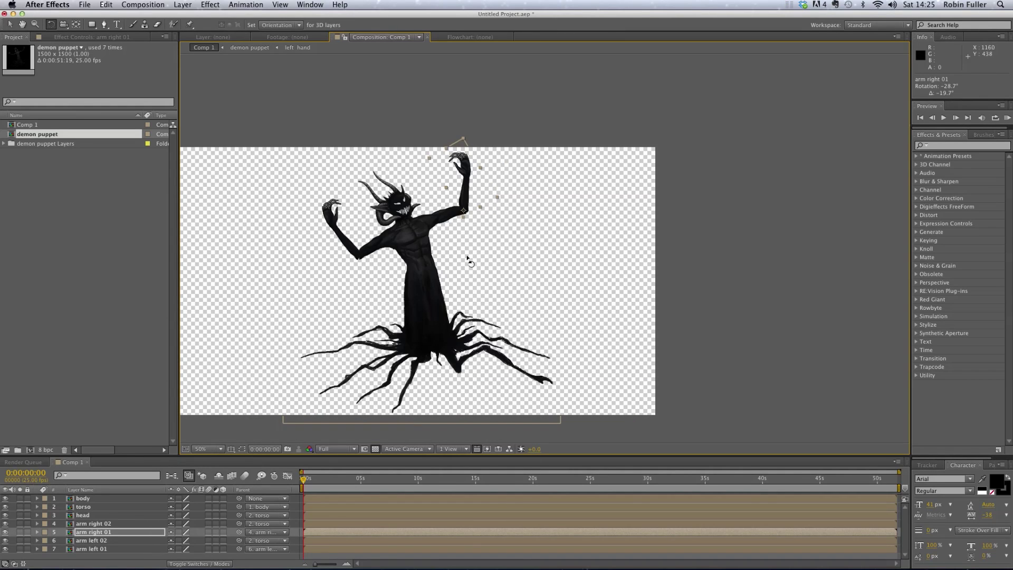
Rename the Comp 1 composition to "parenting"
{"action": "left_click", "coordinate": [74, 465]}
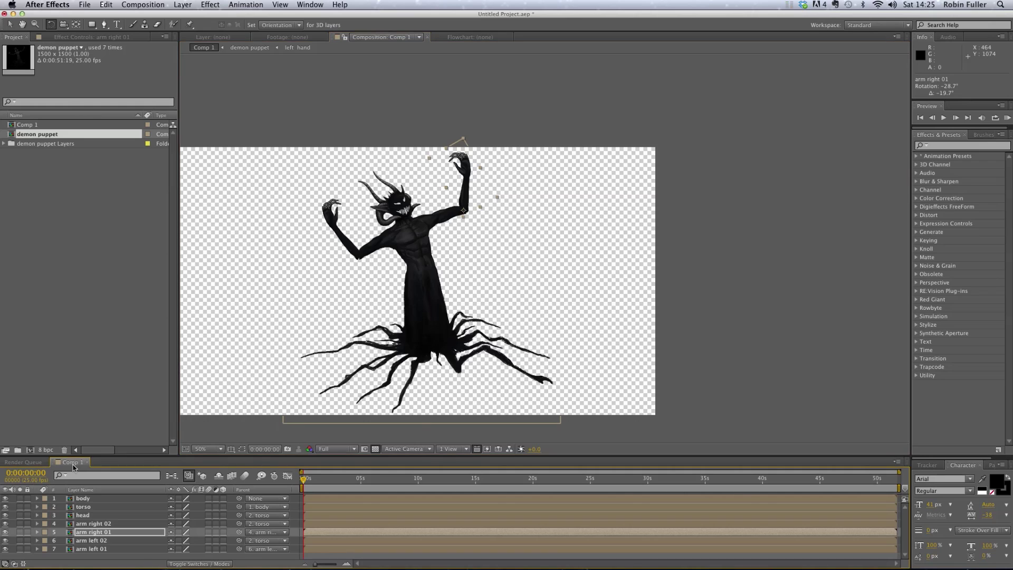
{"action": "key", "text": "super+k"}
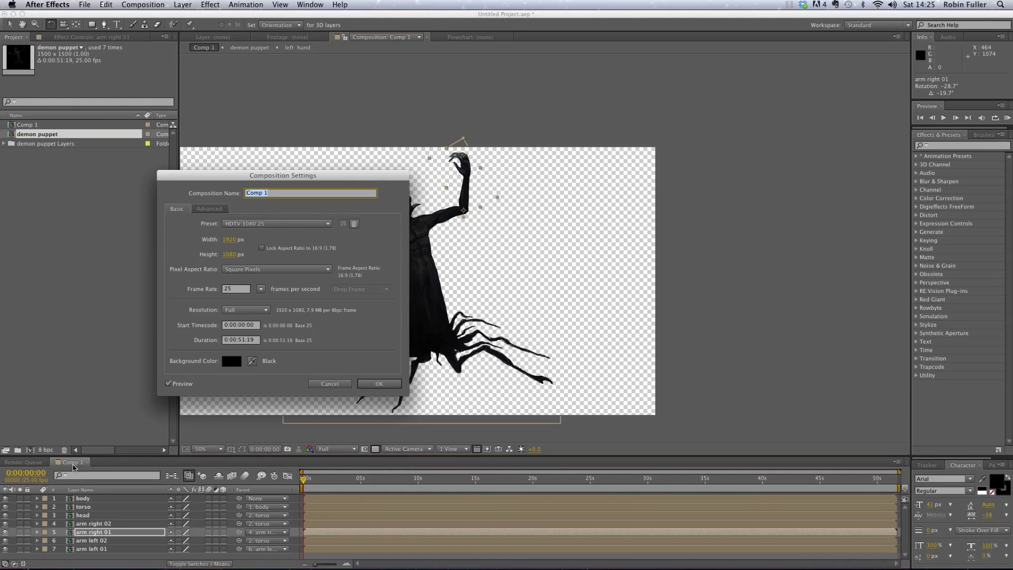
{"action": "type", "text": "parenting"}
{"action": "key", "text": "Return"}
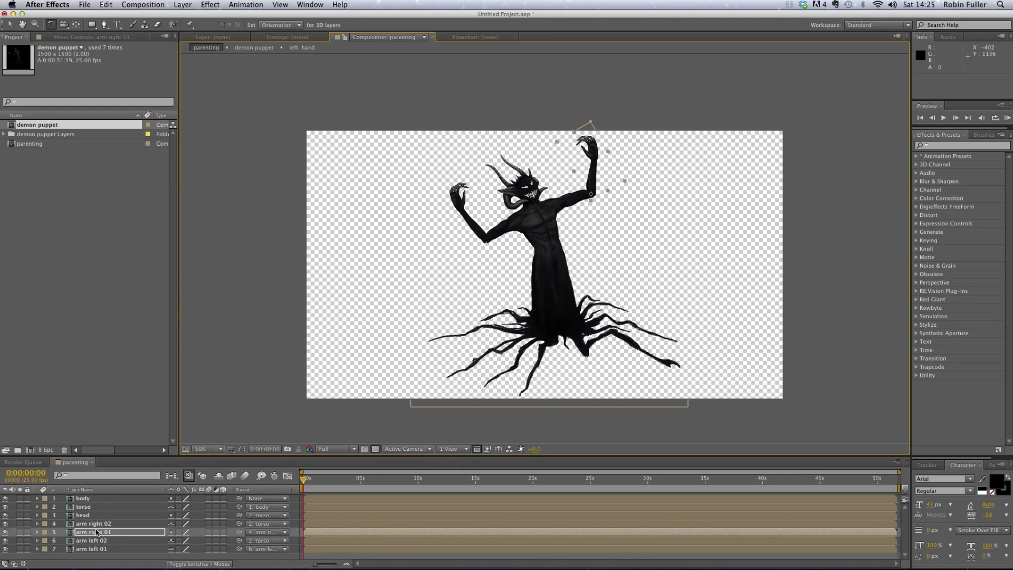
Create a new HDTV 1080 25 composition named "puppet" with a duration of 0:00:51:19
{"action": "left_click", "coordinate": [82, 243]}
{"action": "key", "text": "super+n"}
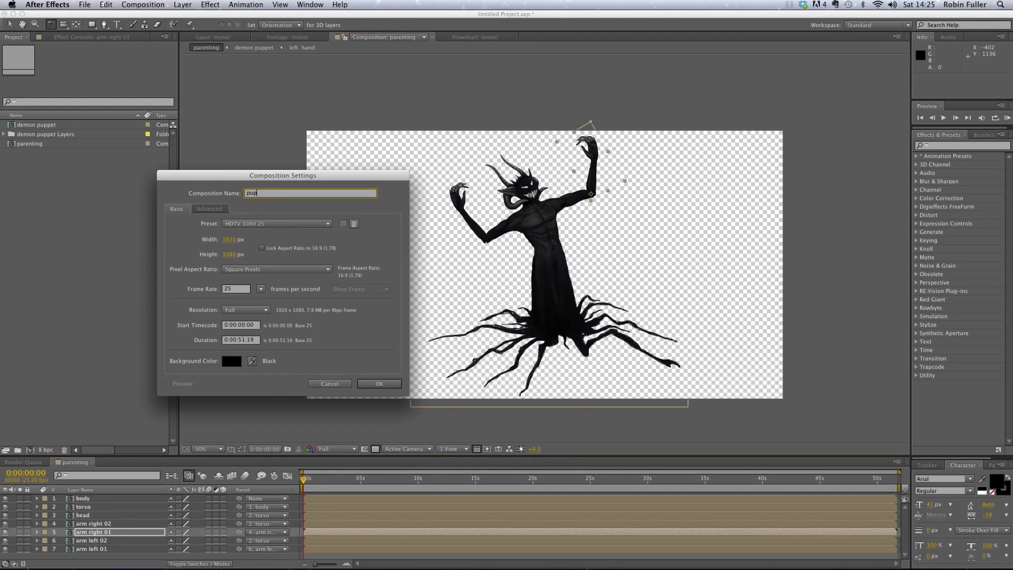
{"action": "key", "text": "Return"}
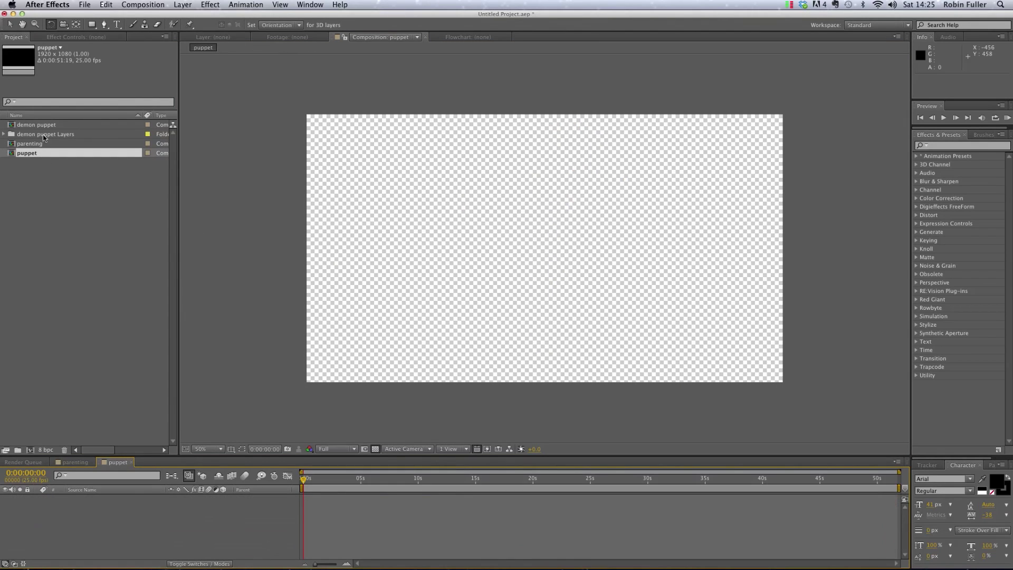
Add demon puppet to the new composition, scale it down to slightly under 90%, and position it at about 918, 618
{"action": "left_click_drag", "start_coordinate": [13, 126], "coordinate": [554, 286]}
{"action": "key", "text": "v"}
{"action": "left_click_drag", "start_coordinate": [740, 95], "coordinate": [733, 113]}
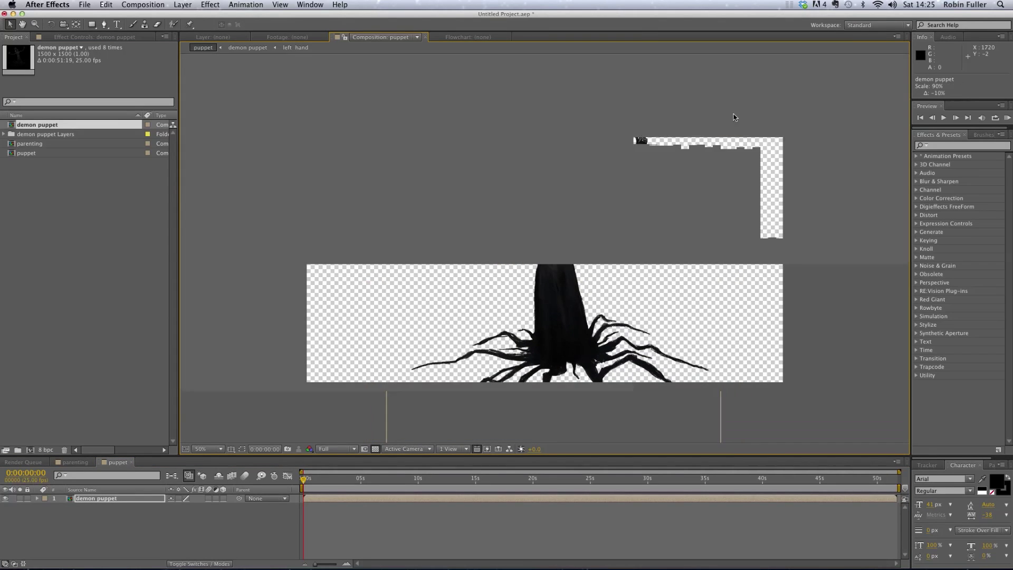
{"action": "mouse_move", "coordinate": [553, 236]}
{"action": "left_mouse_down"}
{"action": "mouse_move", "coordinate": [542, 216]}
{"action": "mouse_move", "coordinate": [542, 227]}
{"action": "left_mouse_up"}
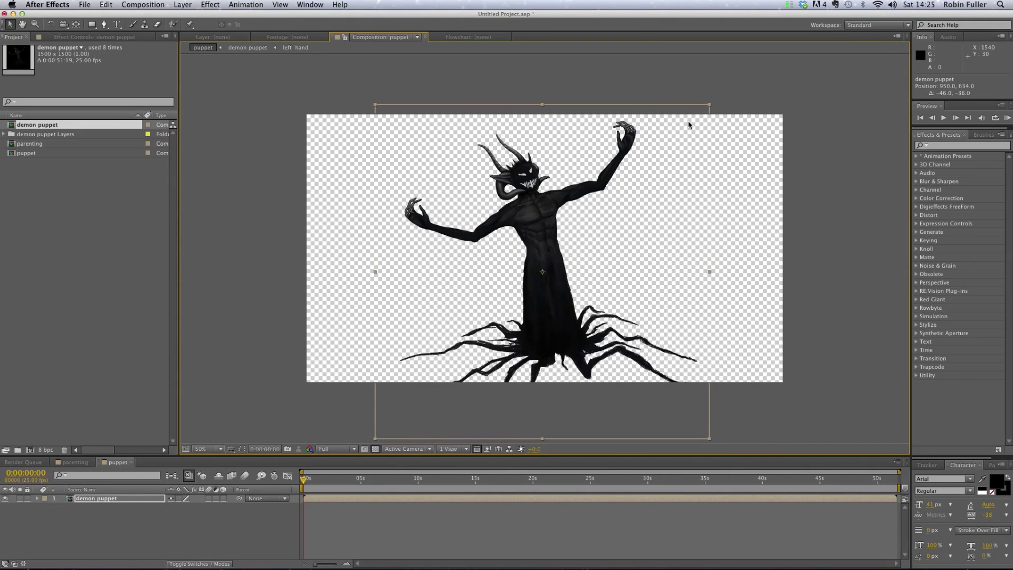
{"action": "left_click_drag", "start_coordinate": [709, 108], "coordinate": [707, 112]}
{"action": "left_click_drag", "start_coordinate": [541, 244], "coordinate": [533, 235]}
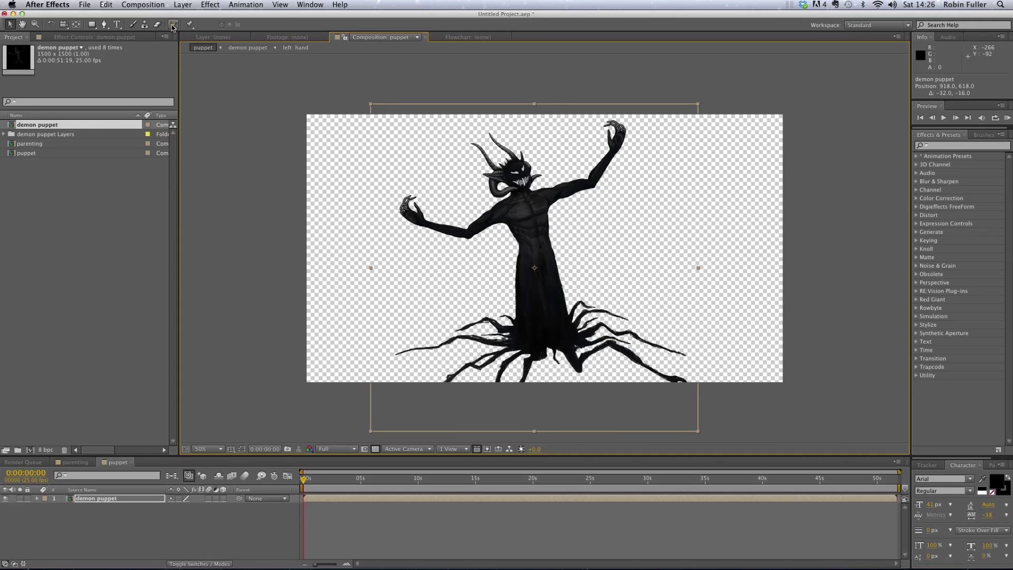
Place a first pin with the Puppet Pin tool at the base of the demon's body, just above the roots
{"action": "left_click", "coordinate": [190, 25]}
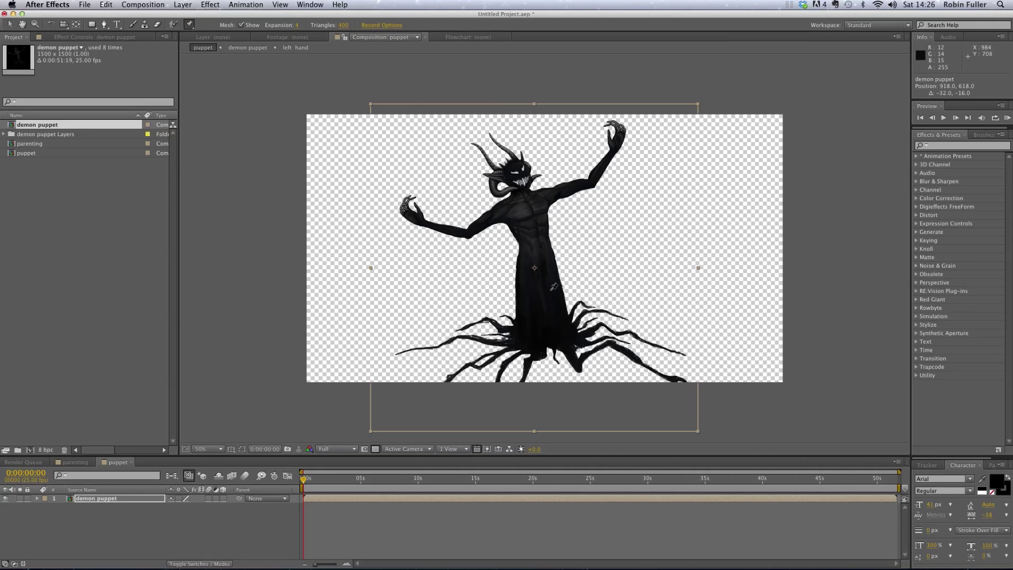
{"action": "key", "text": "."}
{"action": "key", "text": "space"}
{"action": "left_click_drag", "start_coordinate": [430, 109], "coordinate": [448, 186]}
{"action": "key", "text": "space"}
{"action": "left_click_drag", "start_coordinate": [558, 293], "coordinate": [523, 178]}
{"action": "left_click", "coordinate": [527, 386]}
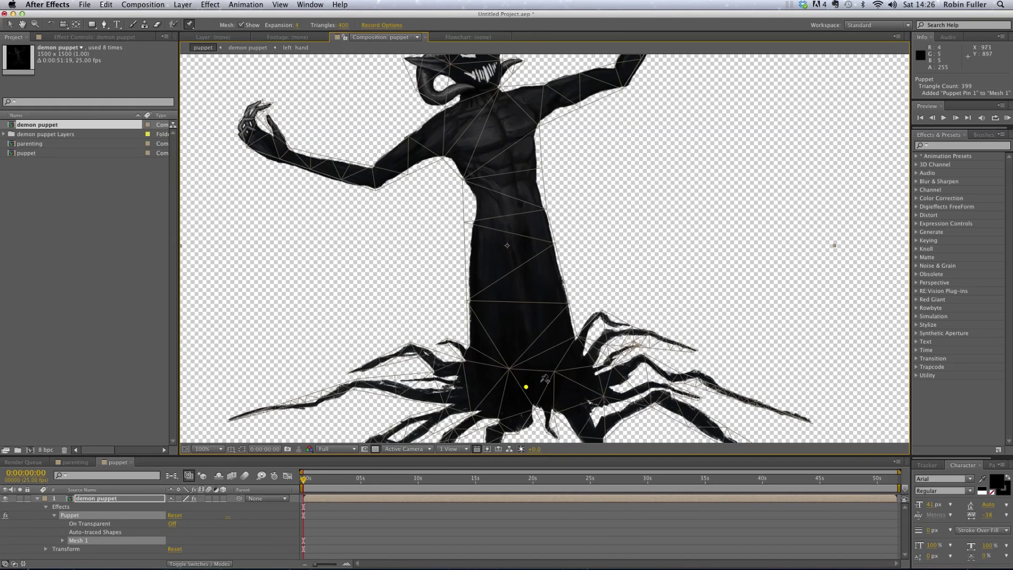
Add puppet pins at the demon's waist, upper chest and head
{"action": "scroll", "coordinate": [543, 252], "scroll_direction": "down", "scroll_amount": 2}
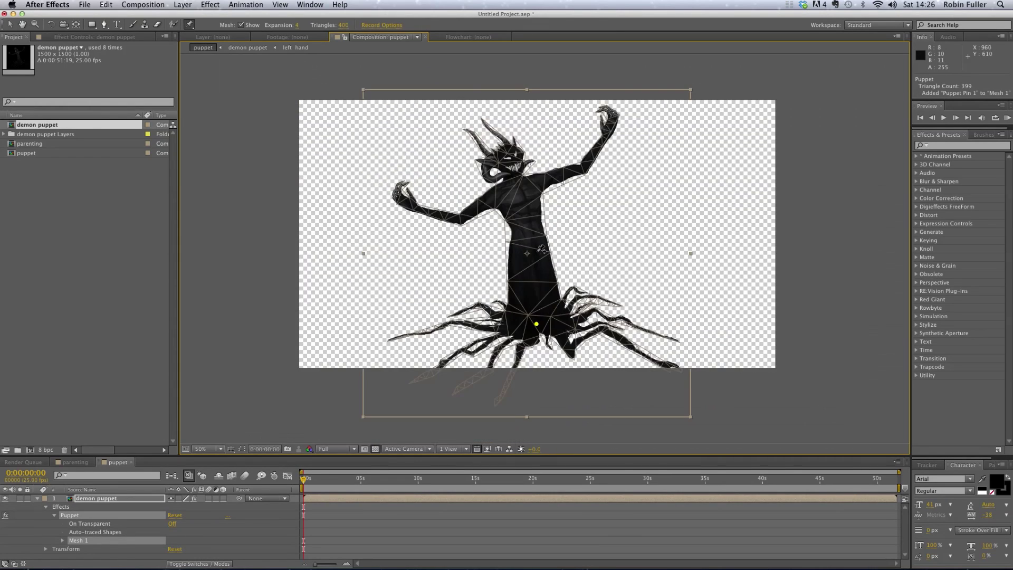
{"action": "scroll", "coordinate": [542, 249], "scroll_direction": "up", "scroll_amount": 2}
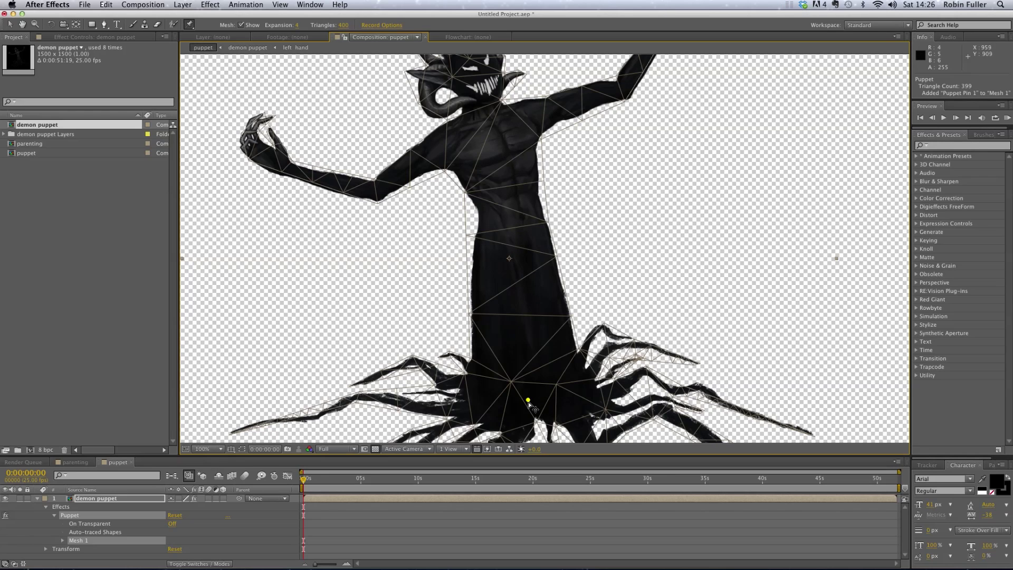
{"action": "left_click", "coordinate": [520, 242]}
{"action": "left_click", "coordinate": [497, 127]}
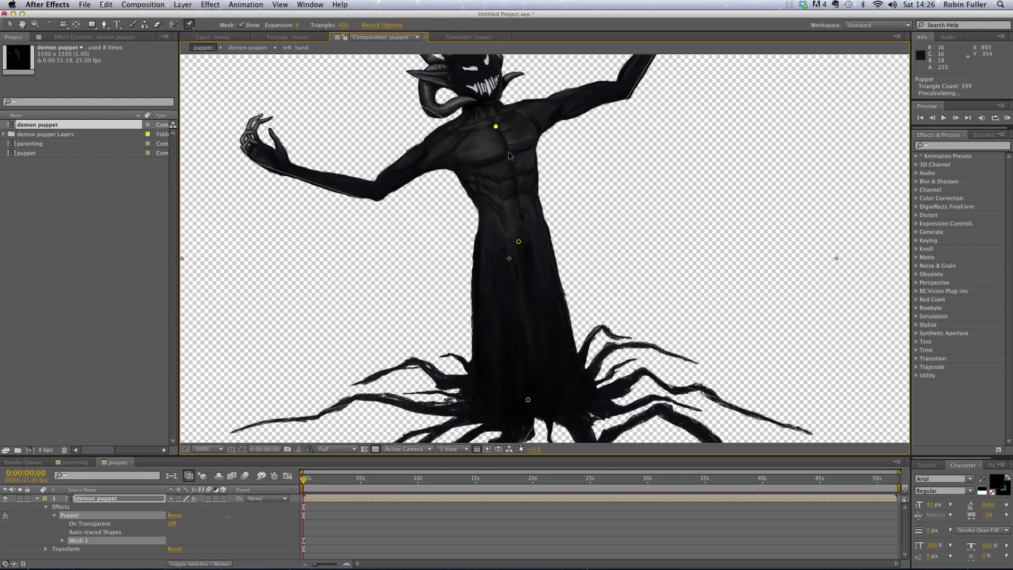
{"action": "left_click_drag", "start_coordinate": [514, 147], "coordinate": [529, 212]}
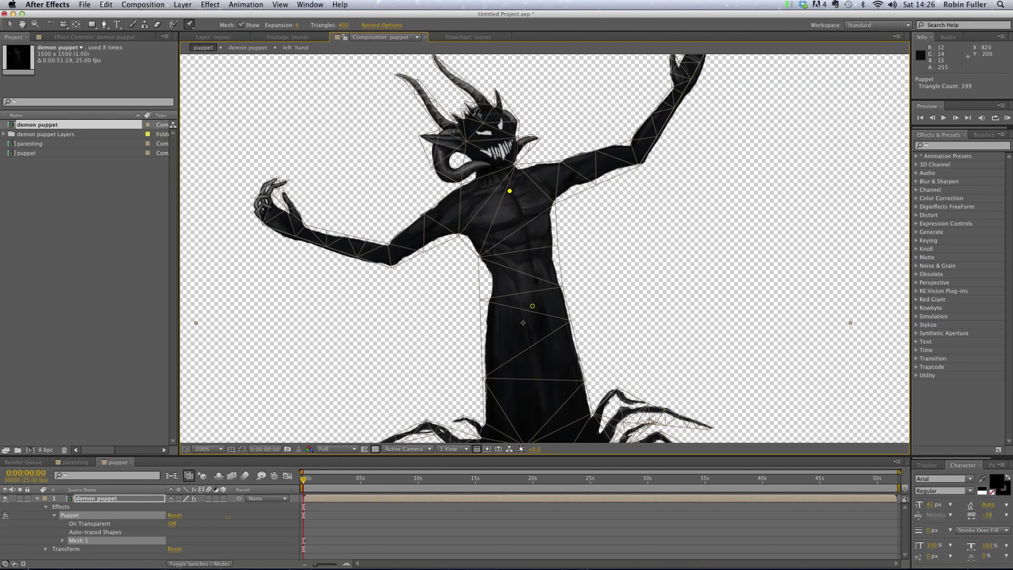
{"action": "left_click", "coordinate": [472, 118]}
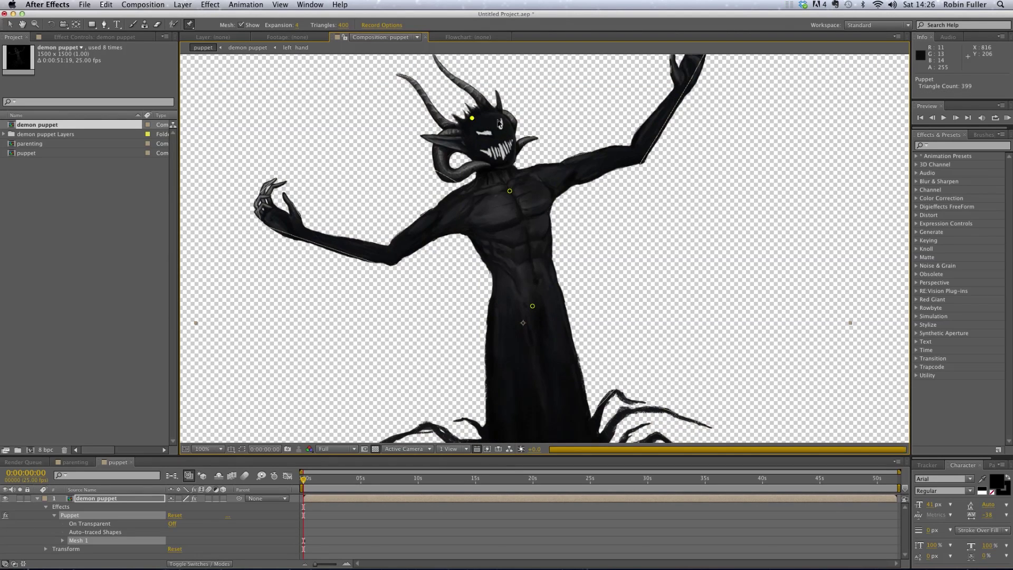
Add puppet pins at both elbows and both wrists of the demon
{"action": "left_click", "coordinate": [634, 156]}
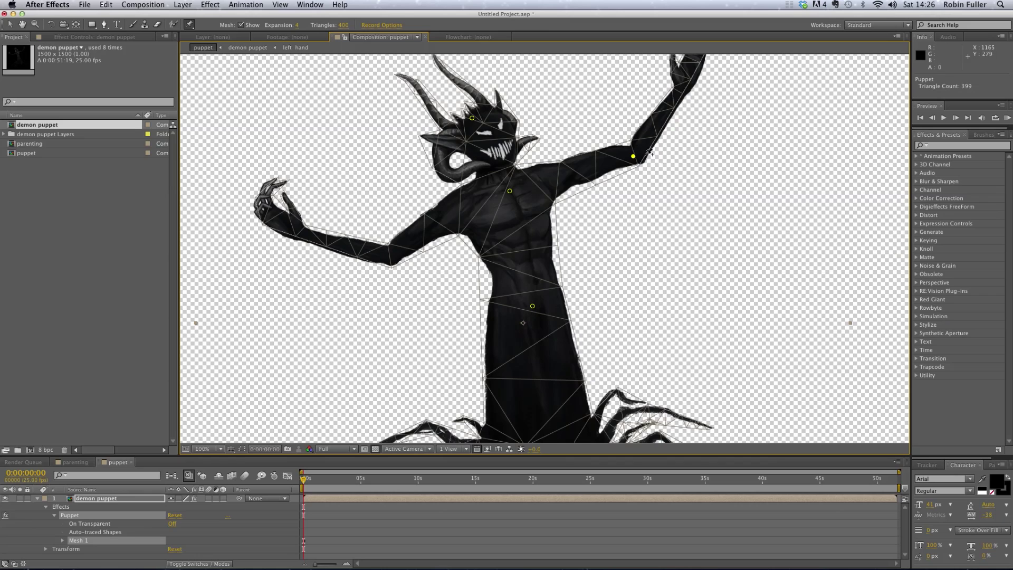
{"action": "left_click", "coordinate": [391, 256]}
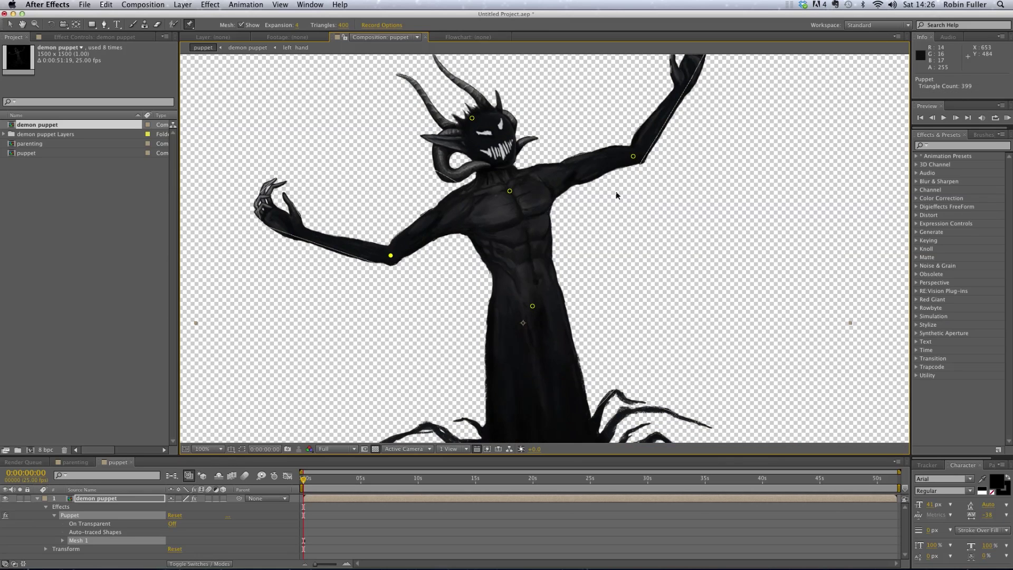
{"action": "key", "text": "space"}
{"action": "left_click_drag", "start_coordinate": [604, 205], "coordinate": [579, 263]}
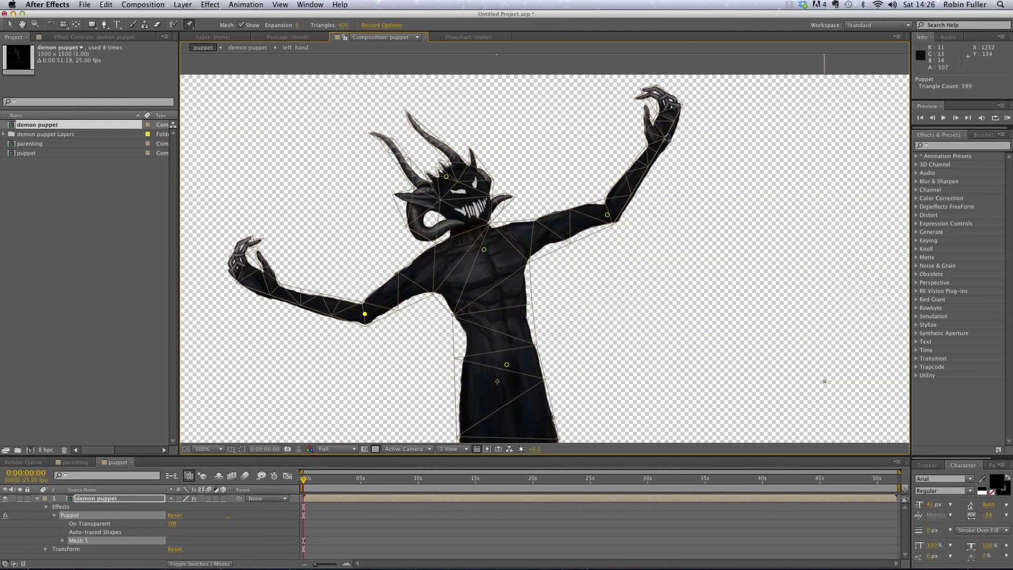
{"action": "left_click", "coordinate": [659, 141]}
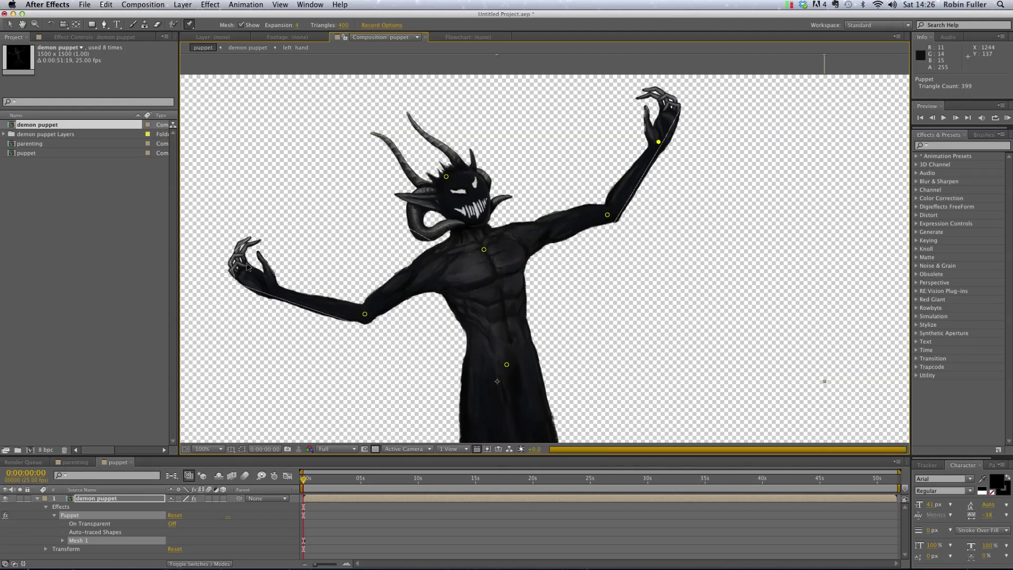
{"action": "left_click", "coordinate": [273, 292]}
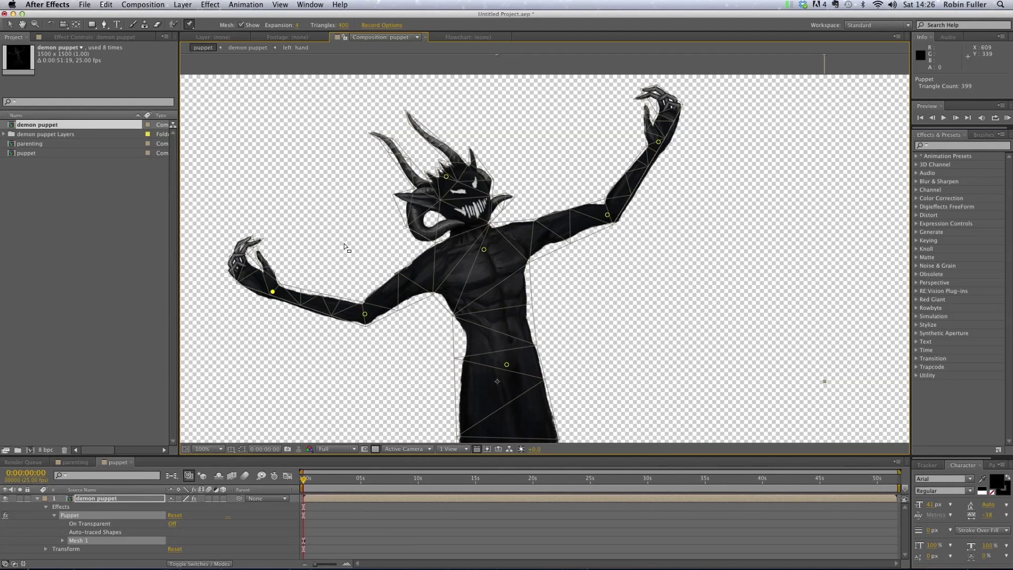
Increase the puppet mesh's triangle count to 700 for a denser mesh across the demon
{"action": "scroll", "coordinate": [344, 247], "scroll_direction": "down", "scroll_amount": 2}
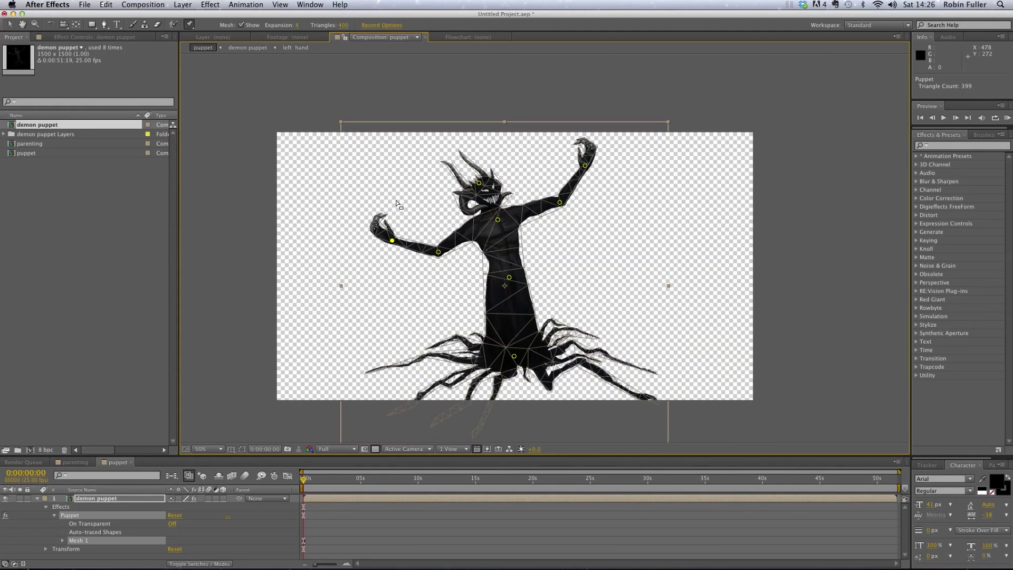
{"action": "key", "text": "period"}
{"action": "left_click_drag", "start_coordinate": [484, 341], "coordinate": [509, 269]}
{"action": "left_click_drag", "start_coordinate": [460, 157], "coordinate": [483, 172]}
{"action": "left_click", "coordinate": [343, 25]}
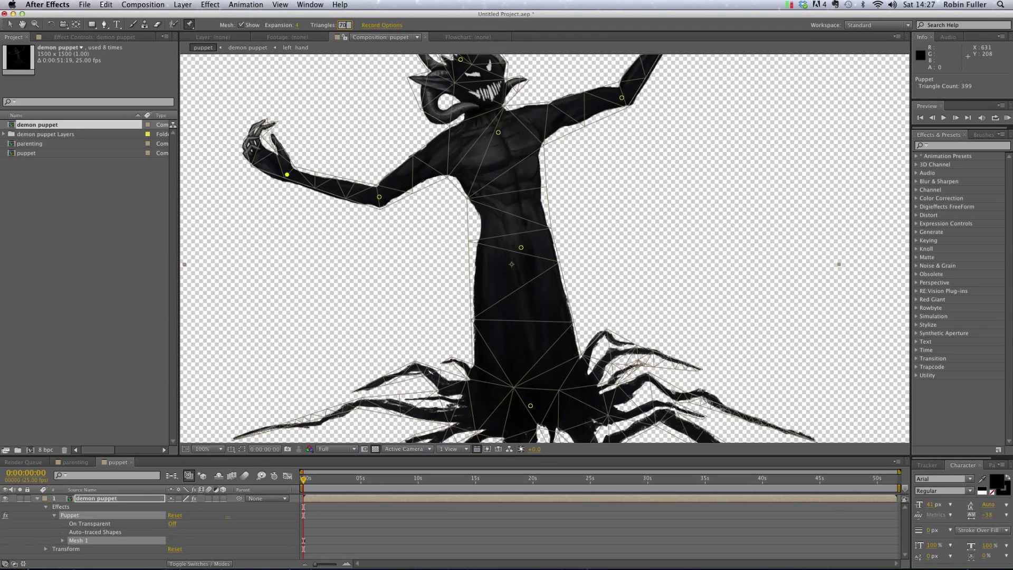
{"action": "type", "text": "700"}
{"action": "key", "text": "Return"}
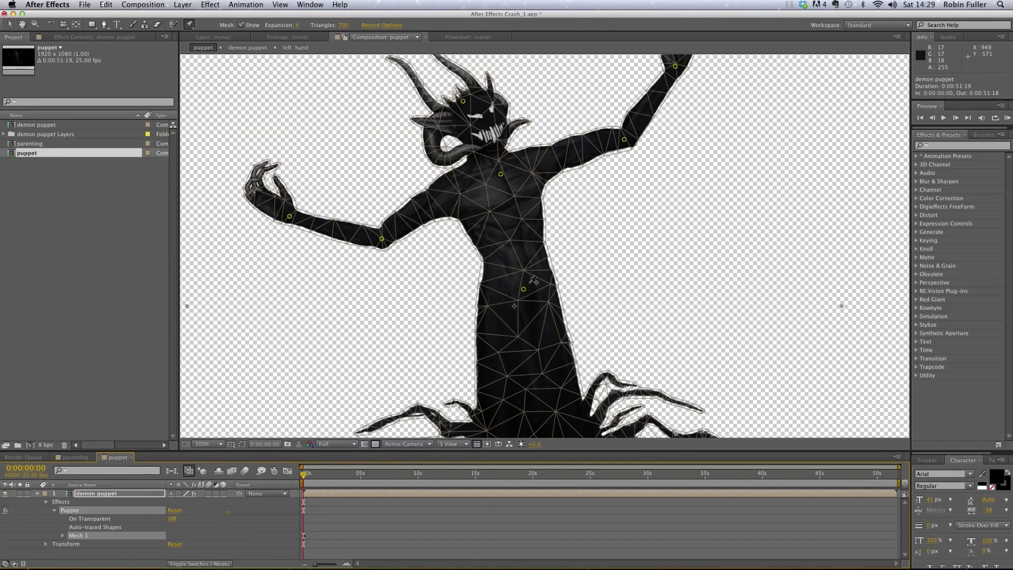
Examine the puppet mesh along the demon's arms, torso, base and roots
{"action": "key", "text": "space"}
{"action": "left_click_drag", "start_coordinate": [548, 244], "coordinate": [555, 190]}
{"action": "key", "text": "space"}
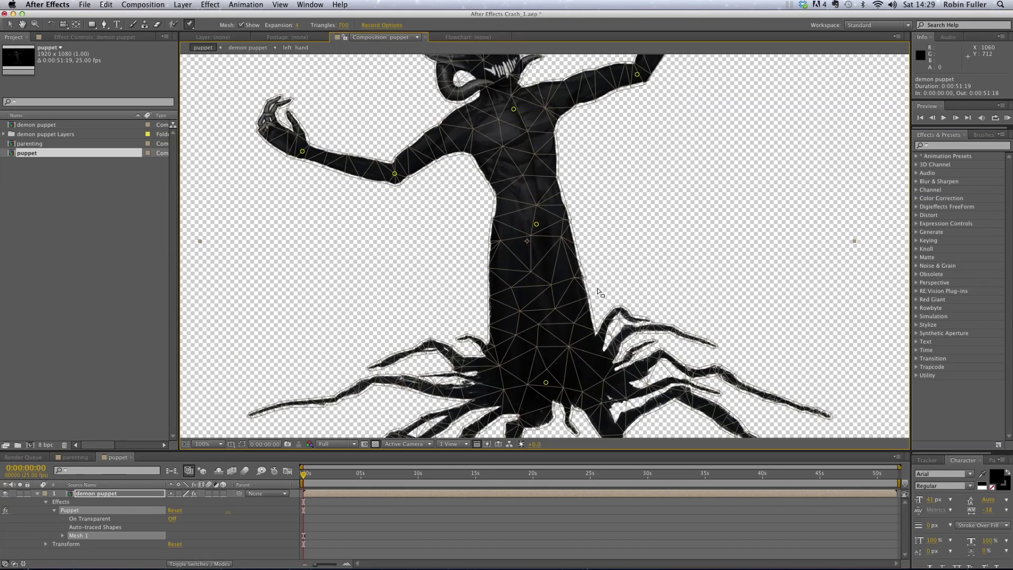
{"action": "key", "text": "space"}
{"action": "left_click_drag", "start_coordinate": [563, 227], "coordinate": [560, 328]}
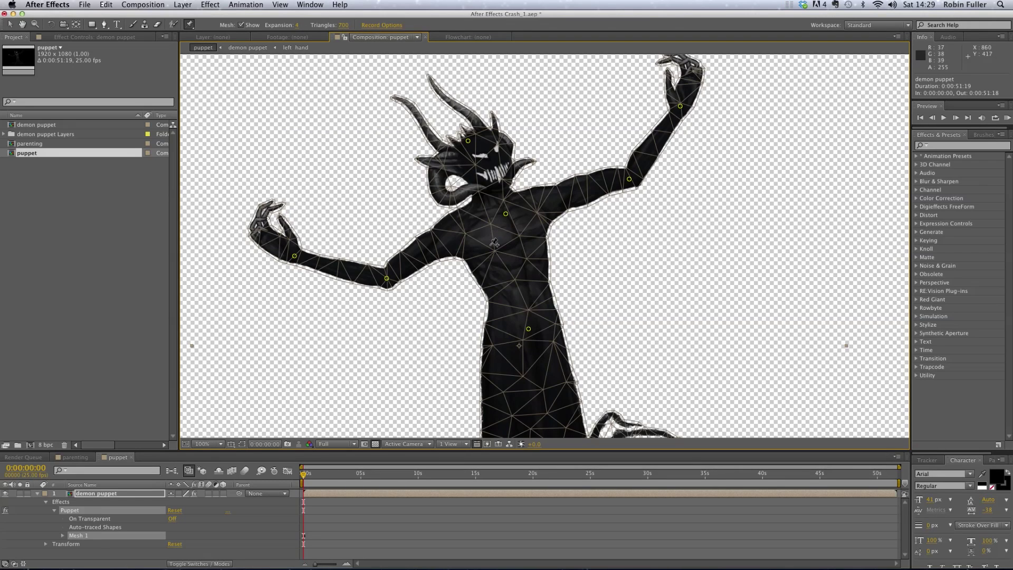
{"action": "key", "text": "space"}
{"action": "left_click_drag", "start_coordinate": [526, 337], "coordinate": [518, 246]}
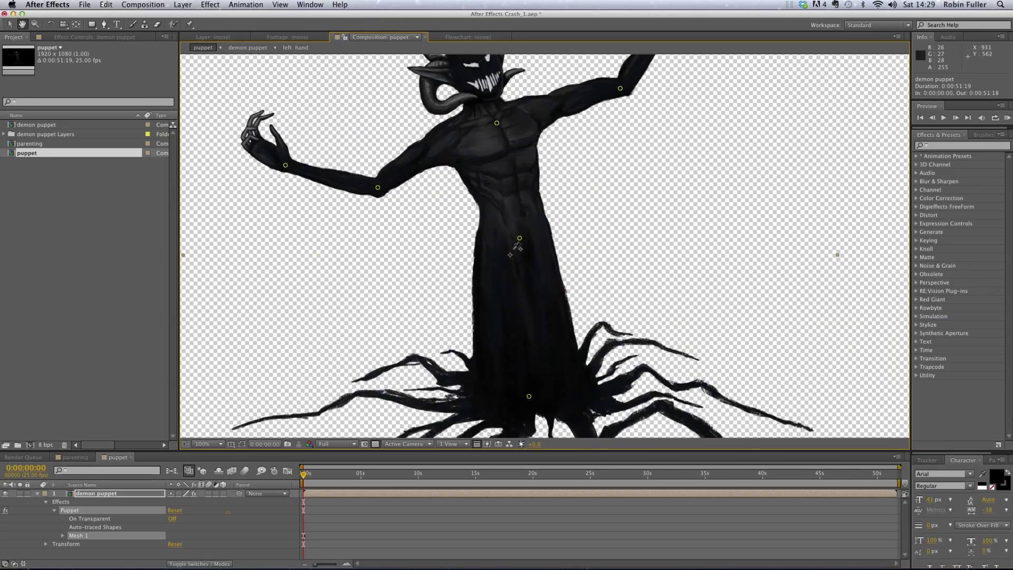
{"action": "key", "text": "space"}
{"action": "left_click_drag", "start_coordinate": [510, 136], "coordinate": [536, 261]}
{"action": "key", "text": "space"}
{"action": "key", "text": "space"}
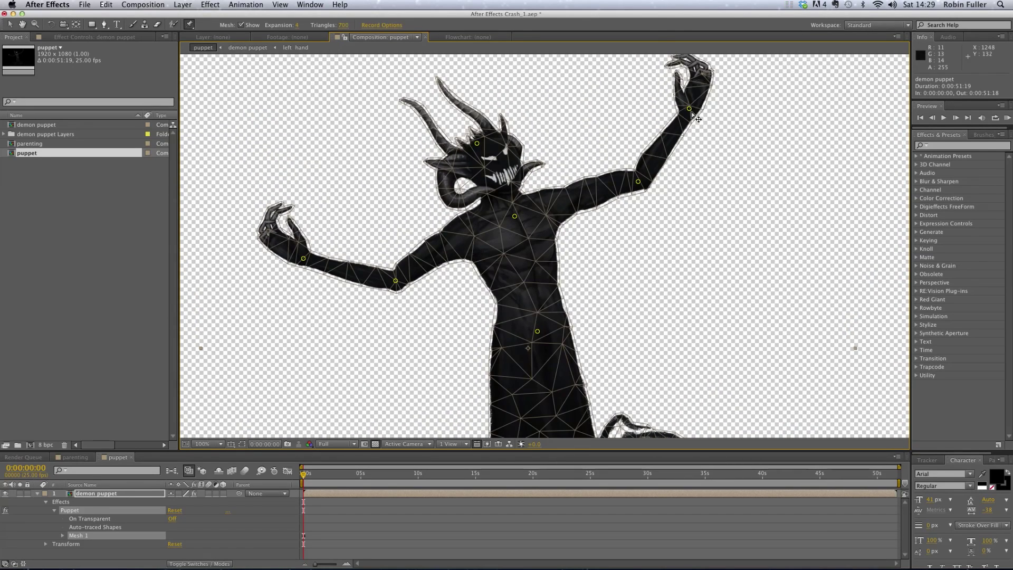
Try bending the raised arm by moving its wrist pin towards the head, and undo the move
{"action": "left_click_drag", "start_coordinate": [690, 109], "coordinate": [628, 117]}
{"action": "key", "text": "super+z"}
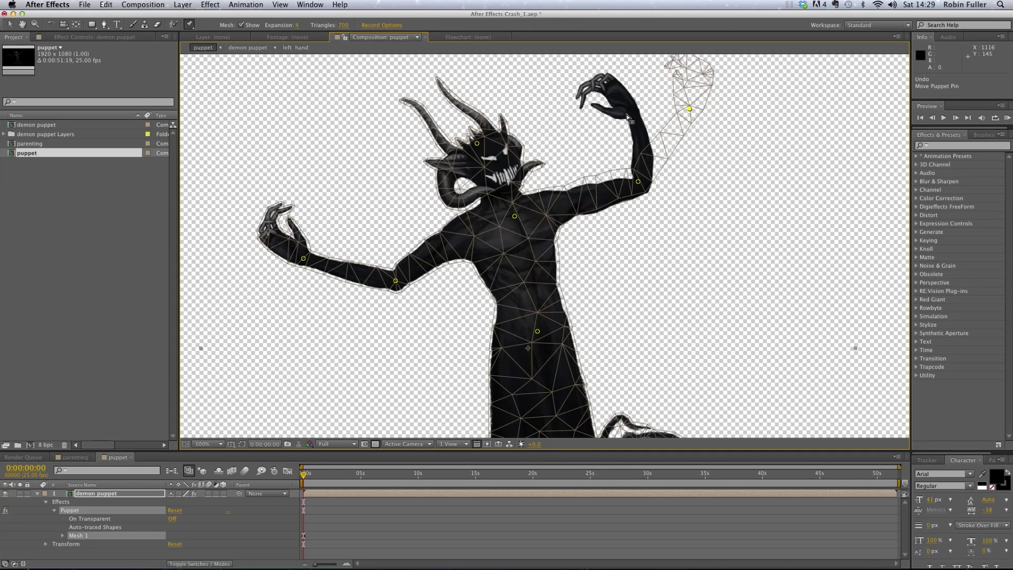
Place two starch pins on the demon's lower body, one near each side below the waist pin
{"action": "left_click", "coordinate": [189, 24]}
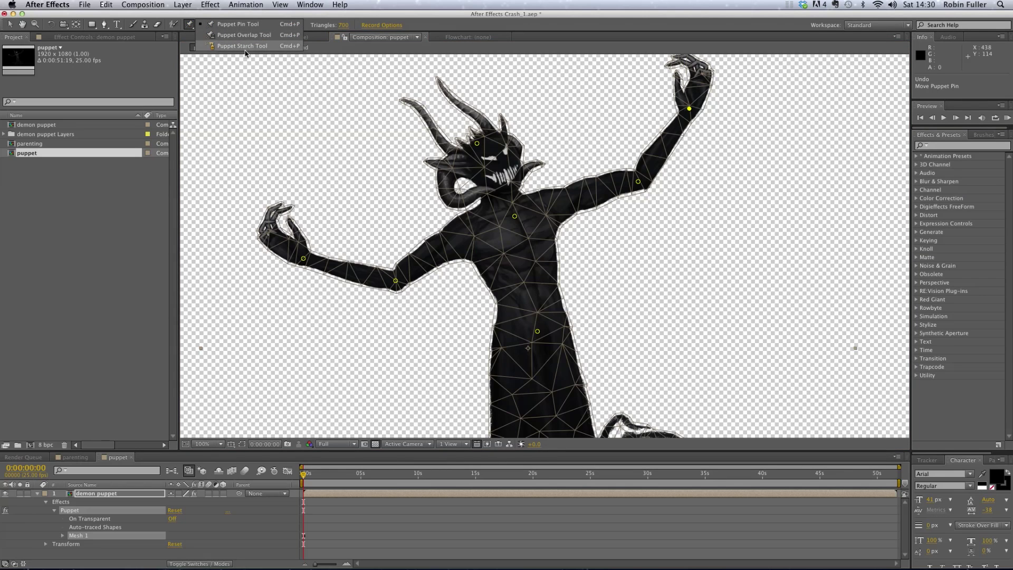
{"action": "left_click", "coordinate": [244, 47]}
{"action": "key", "text": "space"}
{"action": "left_click_drag", "start_coordinate": [706, 328], "coordinate": [604, 187]}
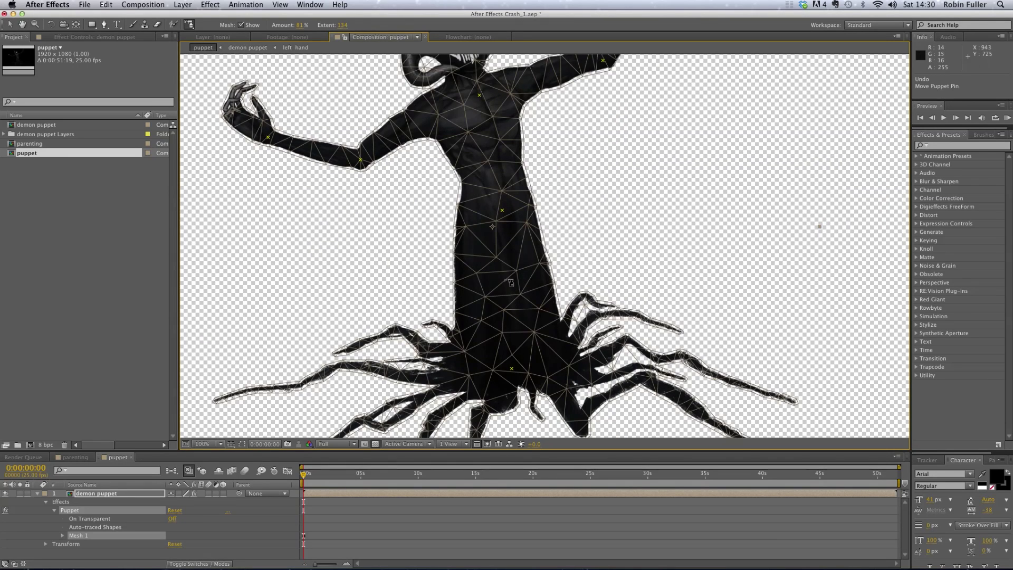
{"action": "left_click", "coordinate": [474, 274]}
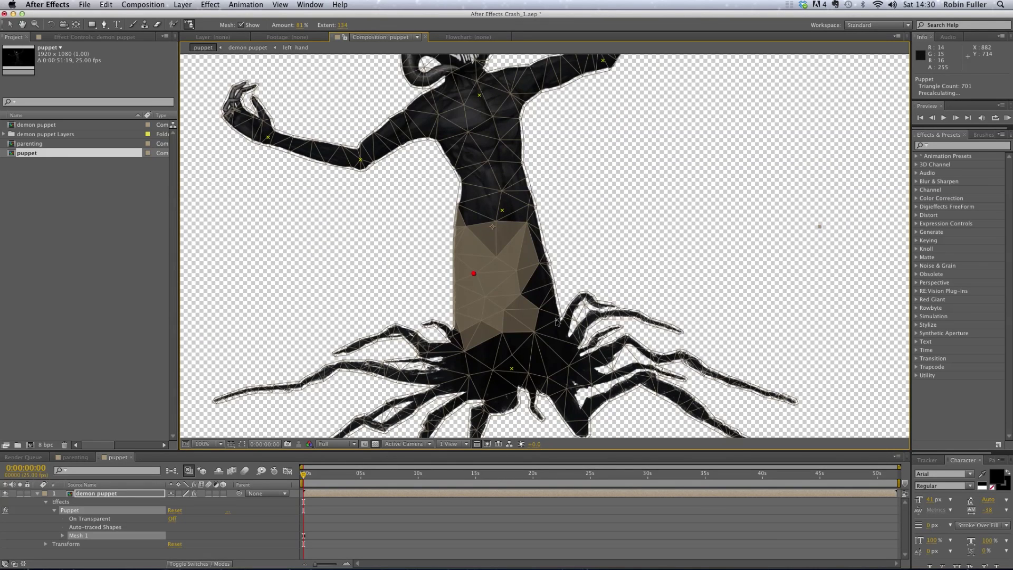
{"action": "left_click", "coordinate": [548, 278]}
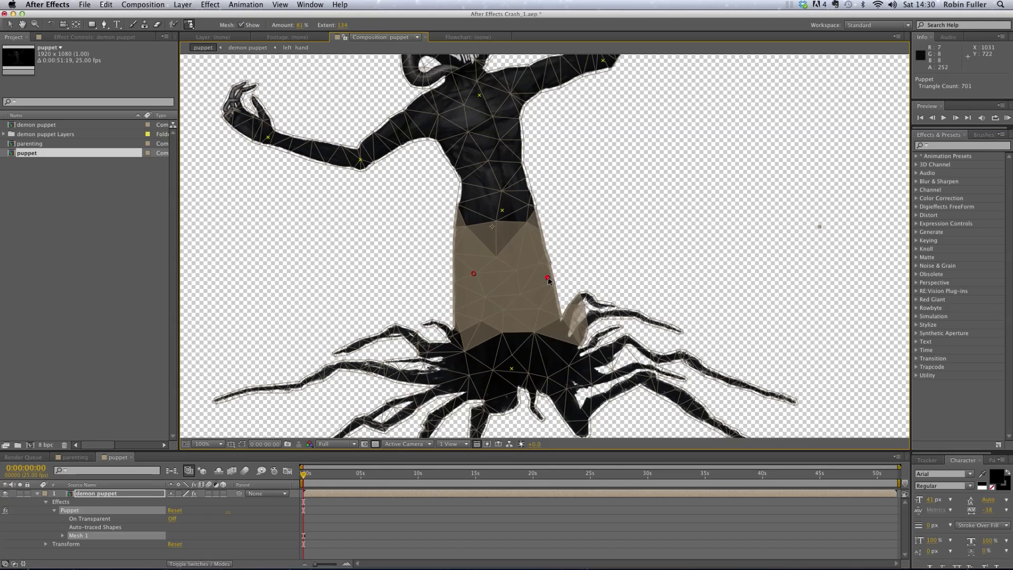
Add starch pins to the raised arm's upper arm and forearm, reducing their extent, with 59 for the forearm
{"action": "key", "text": "space"}
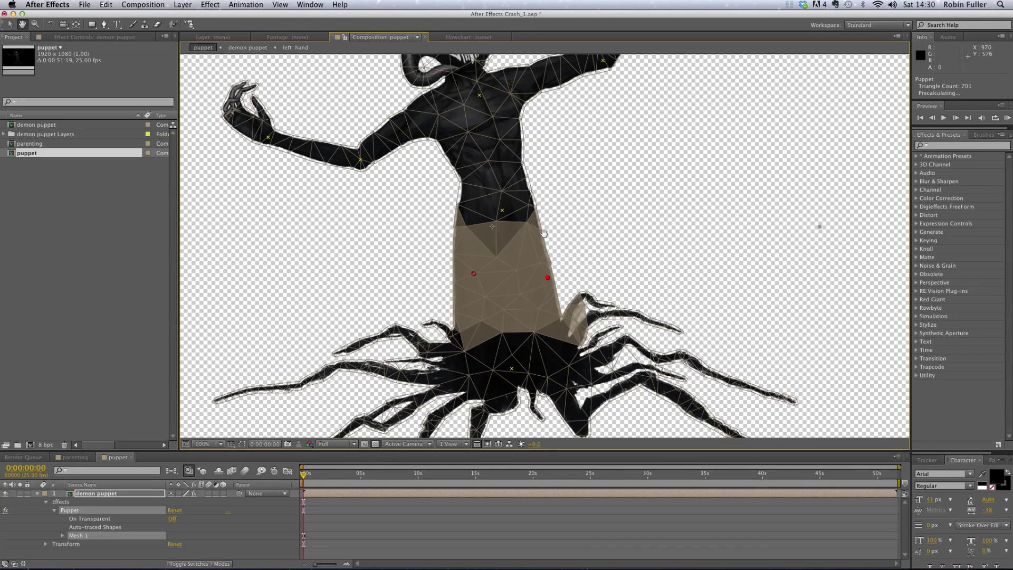
{"action": "key", "text": "v"}
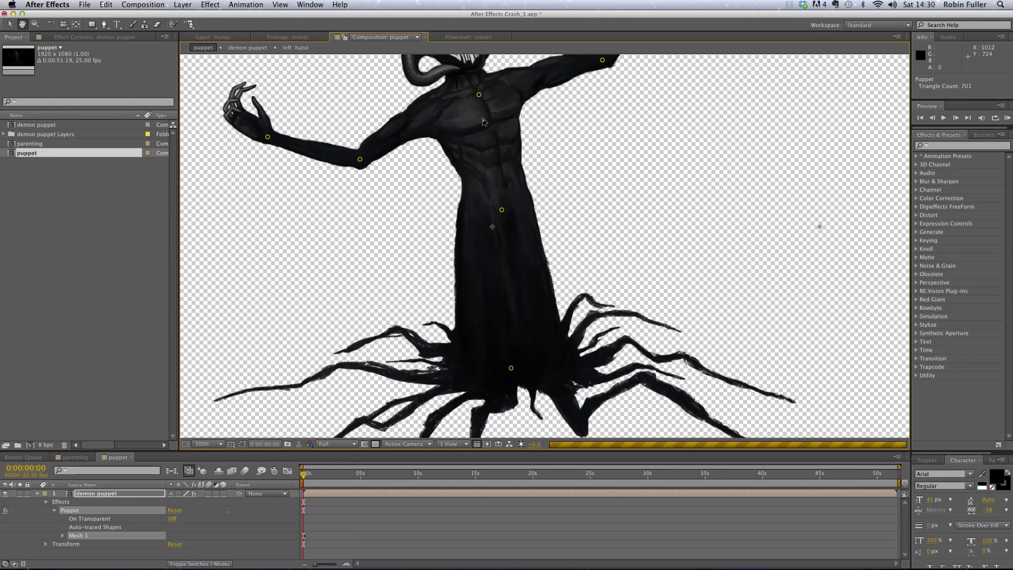
{"action": "key", "text": "space"}
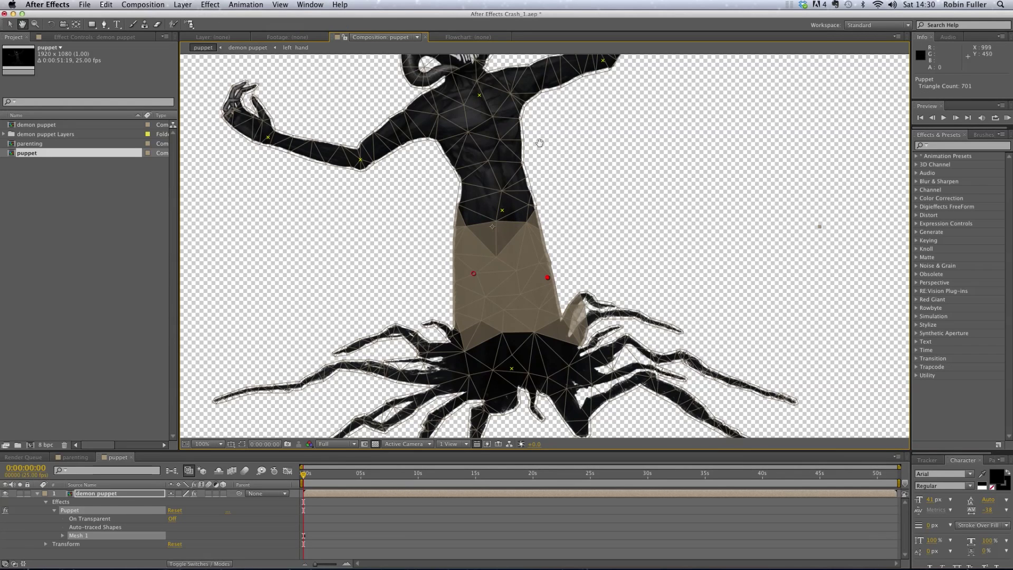
{"action": "scroll", "coordinate": [566, 158], "scroll_direction": "up", "scroll_amount": 5}
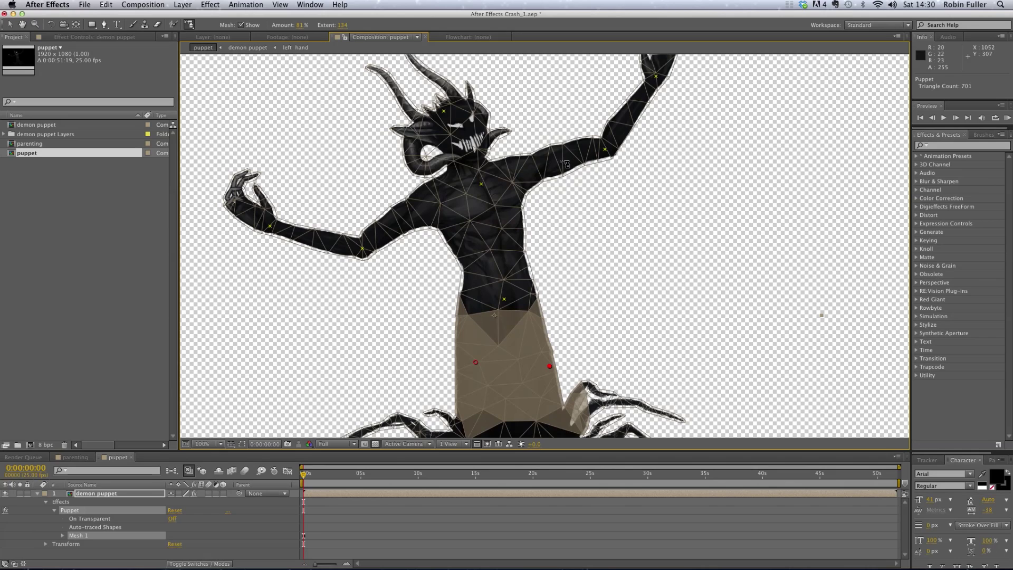
{"action": "left_click", "coordinate": [559, 162]}
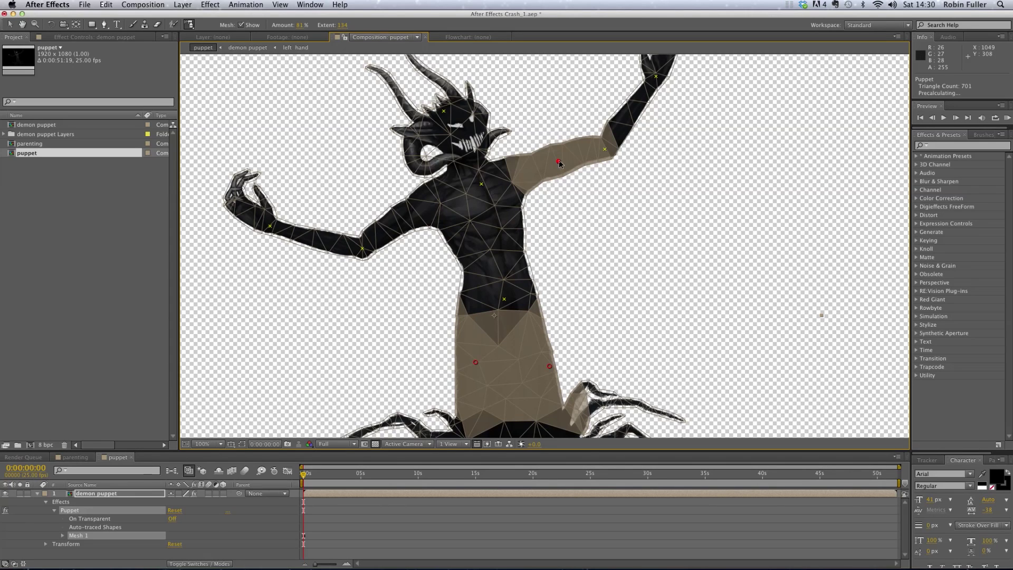
{"action": "left_click_drag", "start_coordinate": [342, 26], "coordinate": [330, 37]}
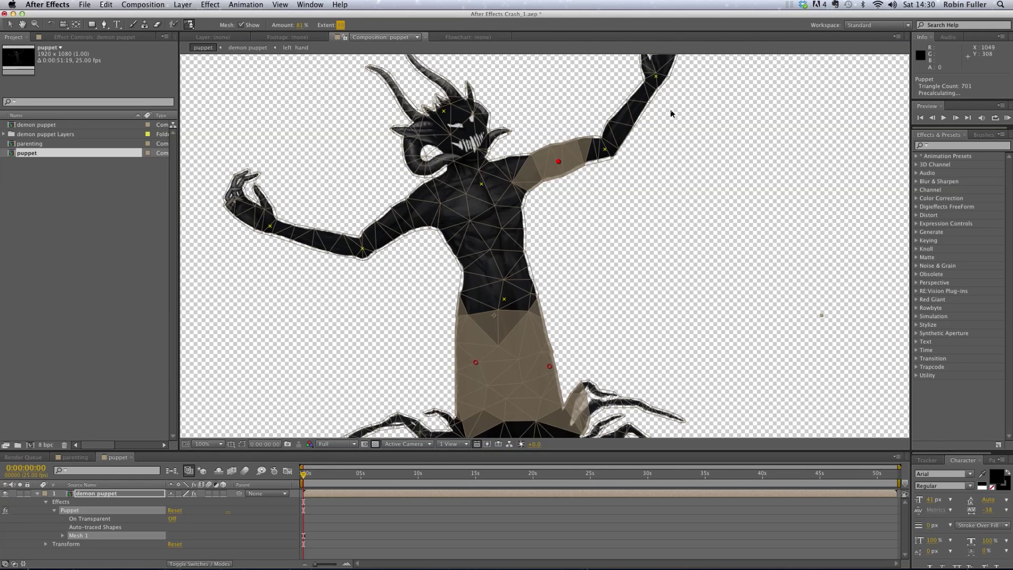
{"action": "left_click", "coordinate": [636, 112]}
{"action": "left_click", "coordinate": [336, 28]}
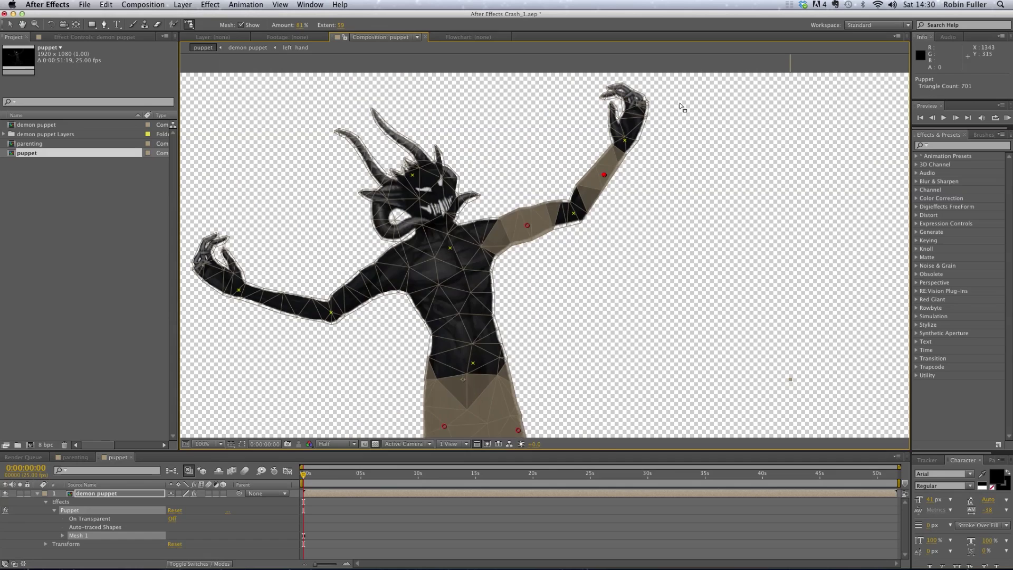
Test the starched raised arm by moving its wrist pin inward, and undo the move
{"action": "key", "text": "v"}
{"action": "mouse_move", "coordinate": [625, 141]}
{"action": "left_mouse_down"}
{"action": "mouse_move", "coordinate": [578, 139]}
{"action": "mouse_move", "coordinate": [625, 175]}
{"action": "mouse_move", "coordinate": [642, 161]}
{"action": "mouse_move", "coordinate": [575, 147]}
{"action": "mouse_move", "coordinate": [608, 150]}
{"action": "left_mouse_up"}
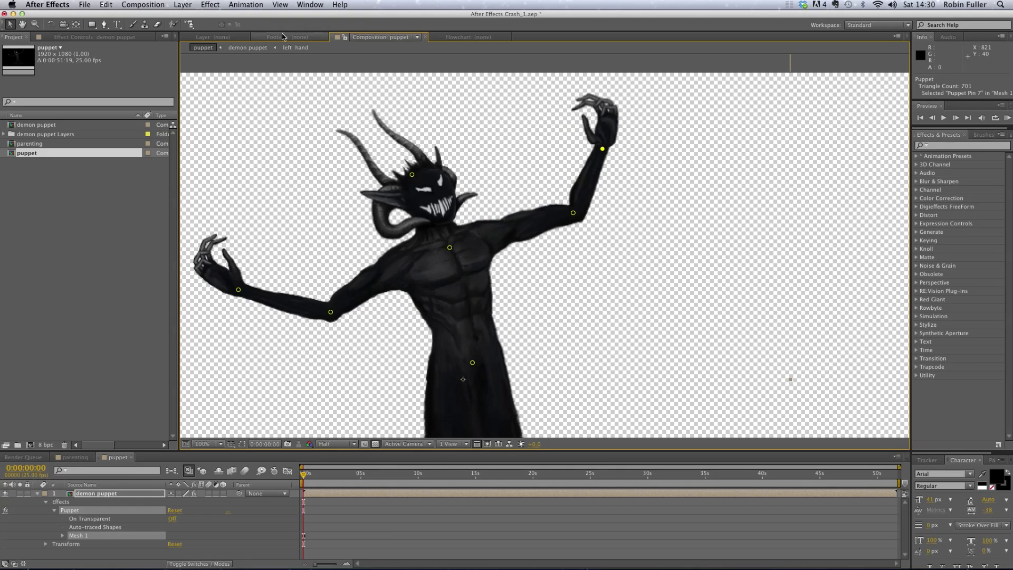
{"action": "left_click", "coordinate": [189, 25]}
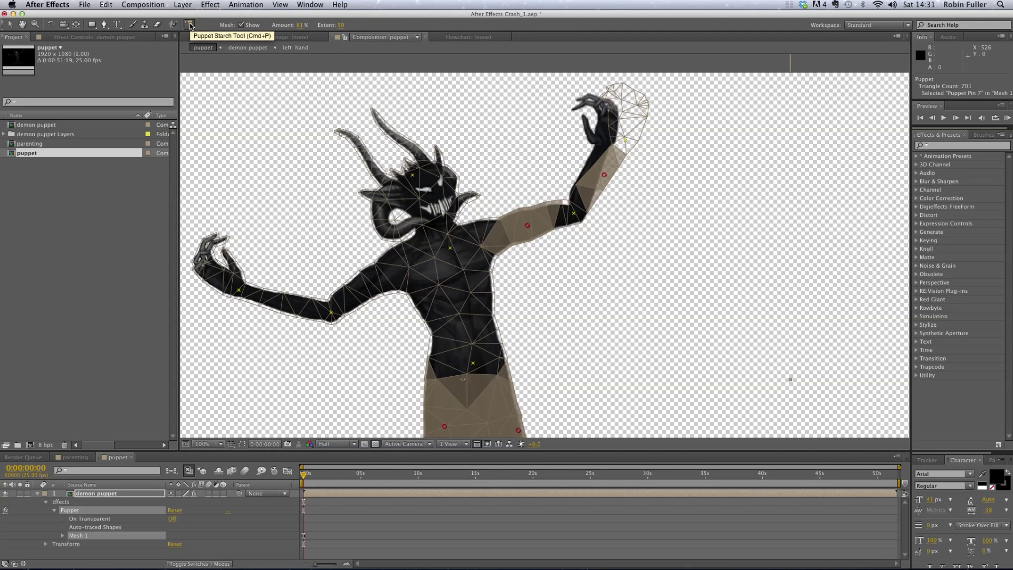
{"action": "key", "text": "super+z"}
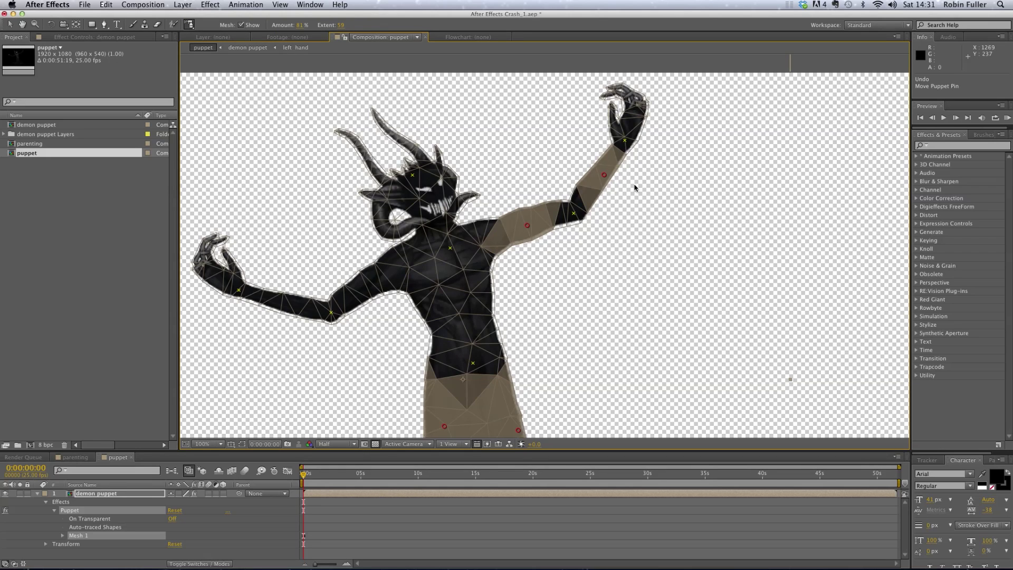
Lower the wrist and elbow pins of the demon's lower arm, and shift the head and chest pins slightly
{"action": "key", "text": "v"}
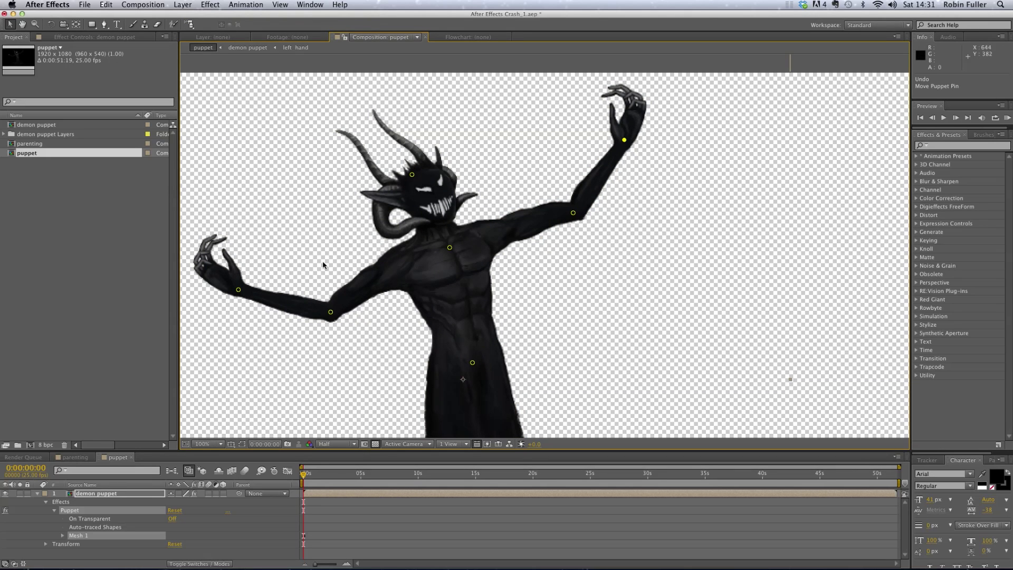
{"action": "mouse_move", "coordinate": [237, 291]}
{"action": "left_mouse_down"}
{"action": "mouse_move", "coordinate": [226, 292]}
{"action": "mouse_move", "coordinate": [238, 310]}
{"action": "left_mouse_up"}
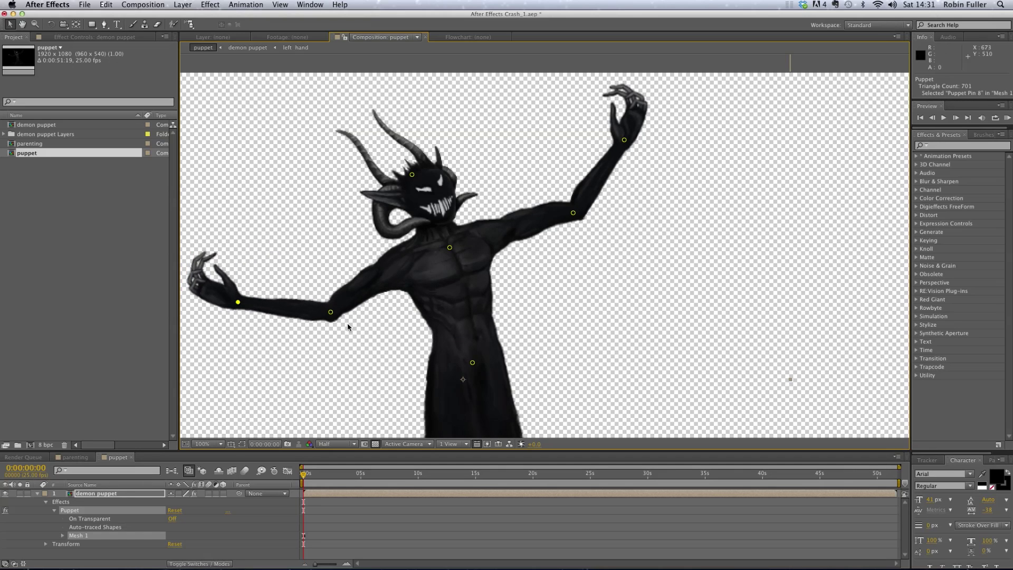
{"action": "left_click_drag", "start_coordinate": [330, 312], "coordinate": [337, 334]}
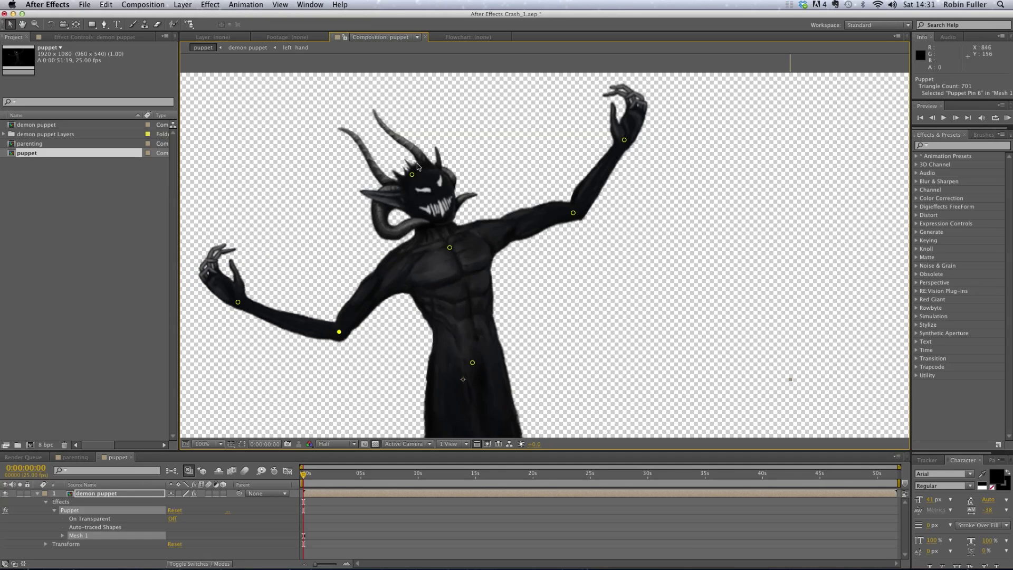
{"action": "left_click_drag", "start_coordinate": [420, 176], "coordinate": [434, 165]}
{"action": "left_click_drag", "start_coordinate": [451, 166], "coordinate": [409, 167]}
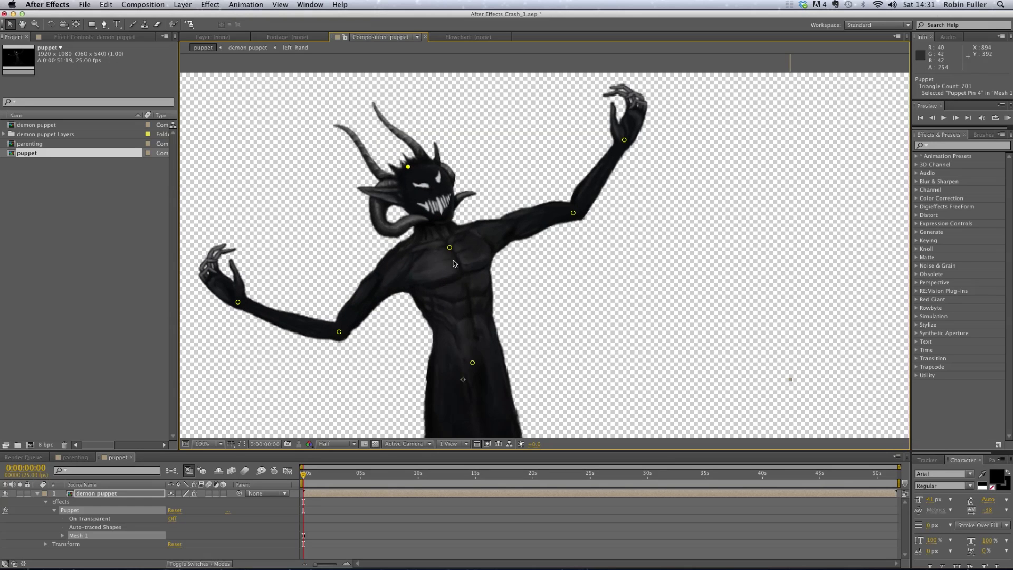
{"action": "left_click_drag", "start_coordinate": [451, 249], "coordinate": [446, 248]}
Repose the raised arm by lowering its elbow and wrist pins so the upper arm extends almost horizontally
{"action": "key", "text": "space"}
{"action": "scroll", "coordinate": [500, 262], "scroll_direction": "down", "scroll_amount": 1}
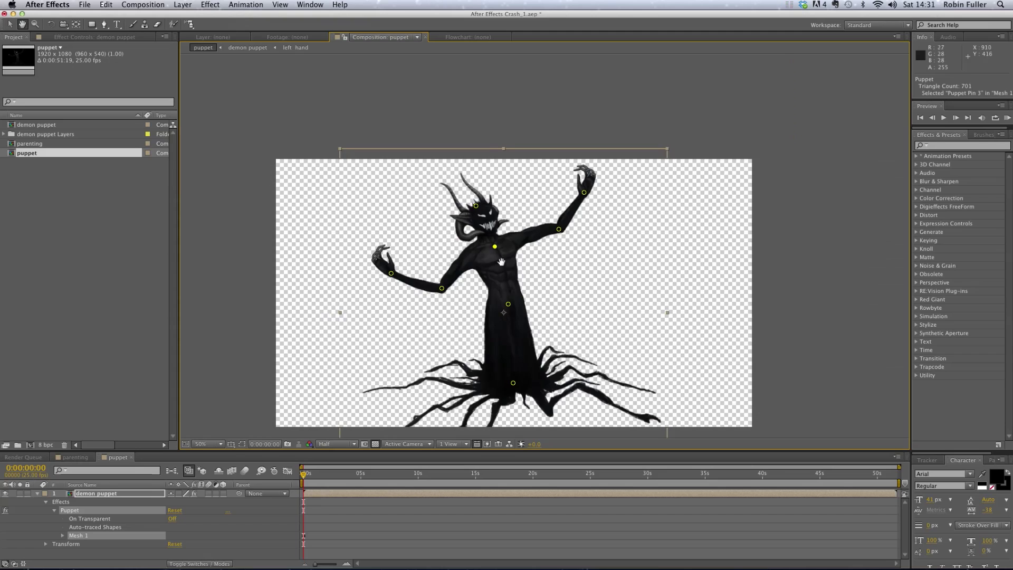
{"action": "scroll", "coordinate": [502, 262], "scroll_direction": "down", "scroll_amount": 1}
{"action": "scroll", "coordinate": [514, 260], "scroll_direction": "up", "scroll_amount": 1}
{"action": "left_click_drag", "start_coordinate": [514, 260], "coordinate": [514, 246]}
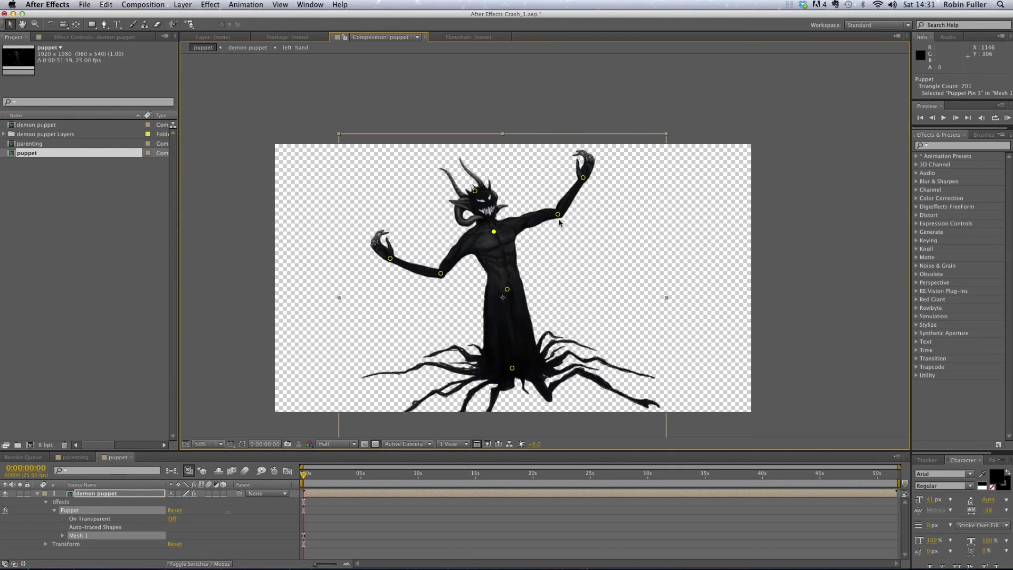
{"action": "left_click_drag", "start_coordinate": [559, 216], "coordinate": [555, 248]}
{"action": "left_click_drag", "start_coordinate": [585, 180], "coordinate": [546, 263]}
{"action": "key", "text": "super+z"}
{"action": "left_click_drag", "start_coordinate": [601, 243], "coordinate": [594, 223]}
{"action": "left_click_drag", "start_coordinate": [546, 264], "coordinate": [552, 249]}
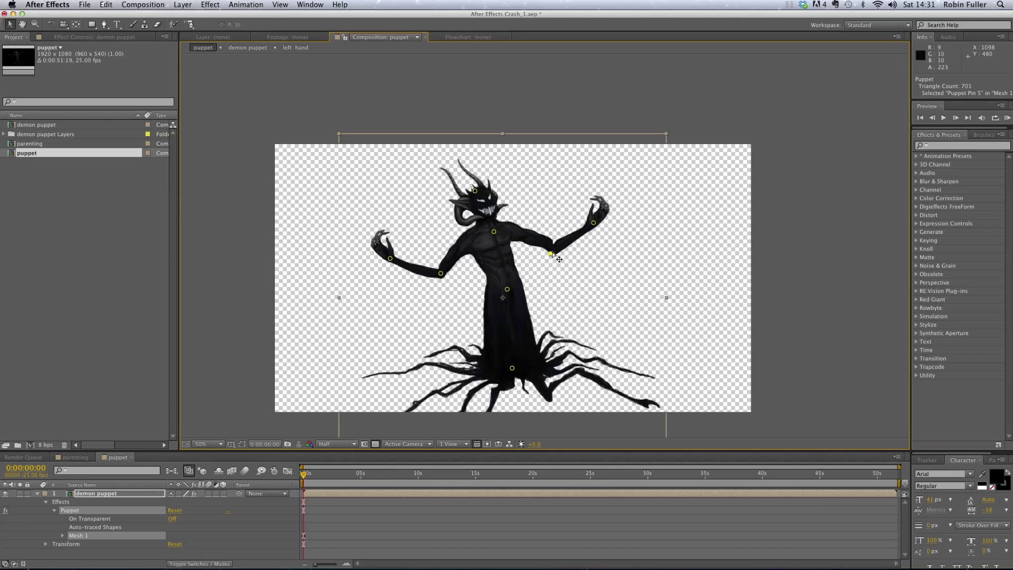
{"action": "left_click_drag", "start_coordinate": [595, 224], "coordinate": [588, 204]}
{"action": "left_click_drag", "start_coordinate": [552, 250], "coordinate": [553, 235]}
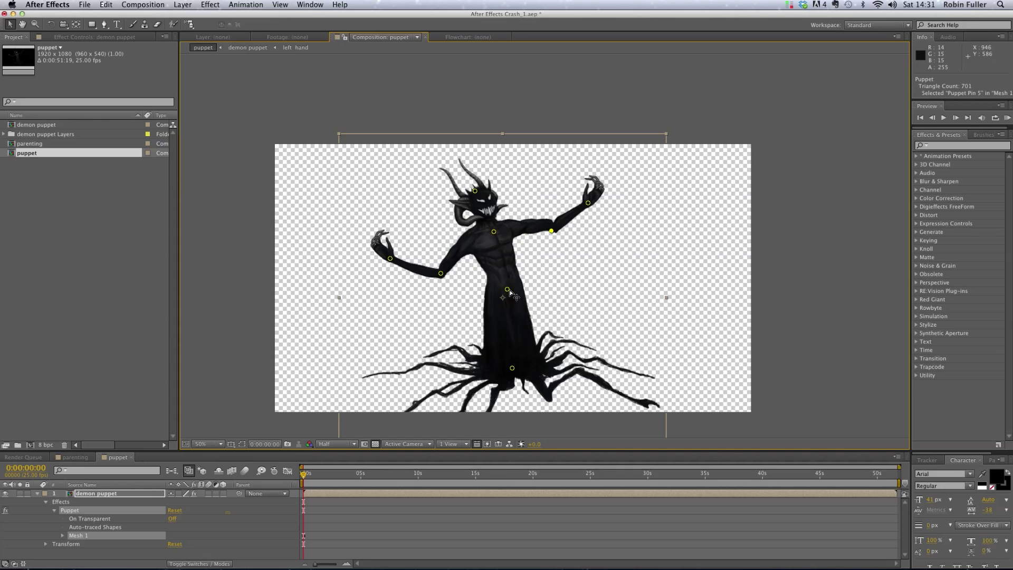
Undo a trial shift of the waist pin, and raise the elbow pin of the lower arm slightly
{"action": "mouse_move", "coordinate": [509, 290]}
{"action": "left_mouse_down"}
{"action": "mouse_move", "coordinate": [501, 294]}
{"action": "mouse_move", "coordinate": [516, 293]}
{"action": "left_mouse_up"}
{"action": "key", "text": "super+z"}
{"action": "left_click", "coordinate": [442, 274]}
{"action": "mouse_move", "coordinate": [442, 274]}
{"action": "left_mouse_down"}
{"action": "mouse_move", "coordinate": [443, 242]}
{"action": "mouse_move", "coordinate": [439, 265]}
{"action": "left_mouse_up"}
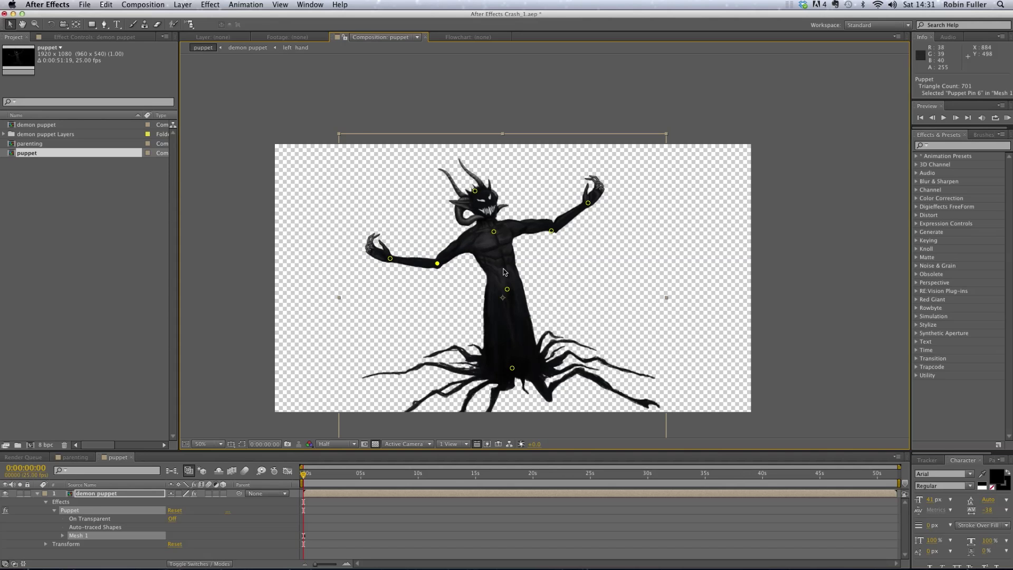
Set the preview resolution to Full, lower the raised arm's elbow pin, and move its wrist pin slightly up and inward
{"action": "scroll", "coordinate": [504, 272], "scroll_direction": "up", "scroll_amount": 4}
{"action": "scroll", "coordinate": [588, 299], "scroll_direction": "down", "scroll_amount": 2}
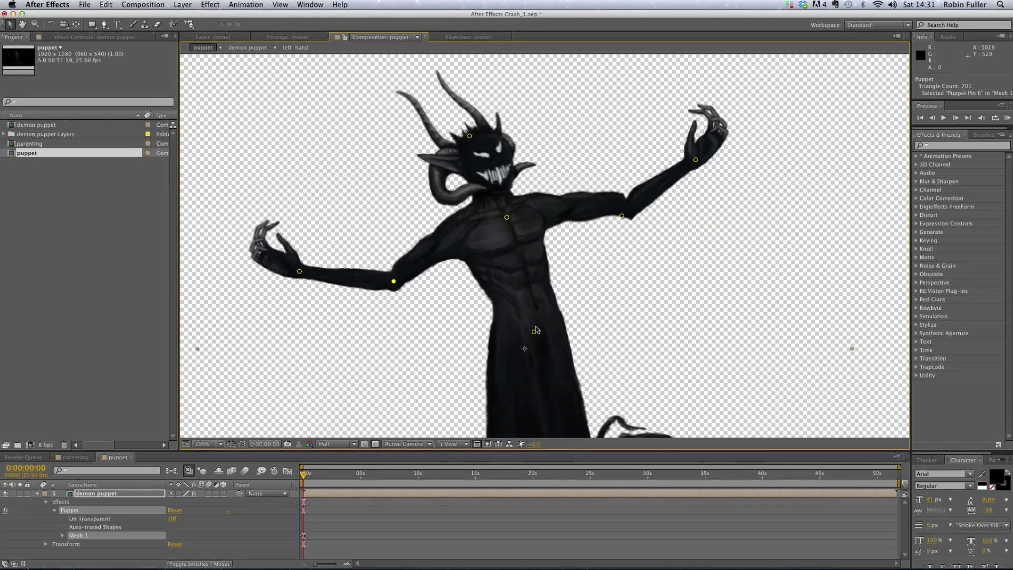
{"action": "left_click", "coordinate": [335, 445]}
{"action": "left_click", "coordinate": [346, 469]}
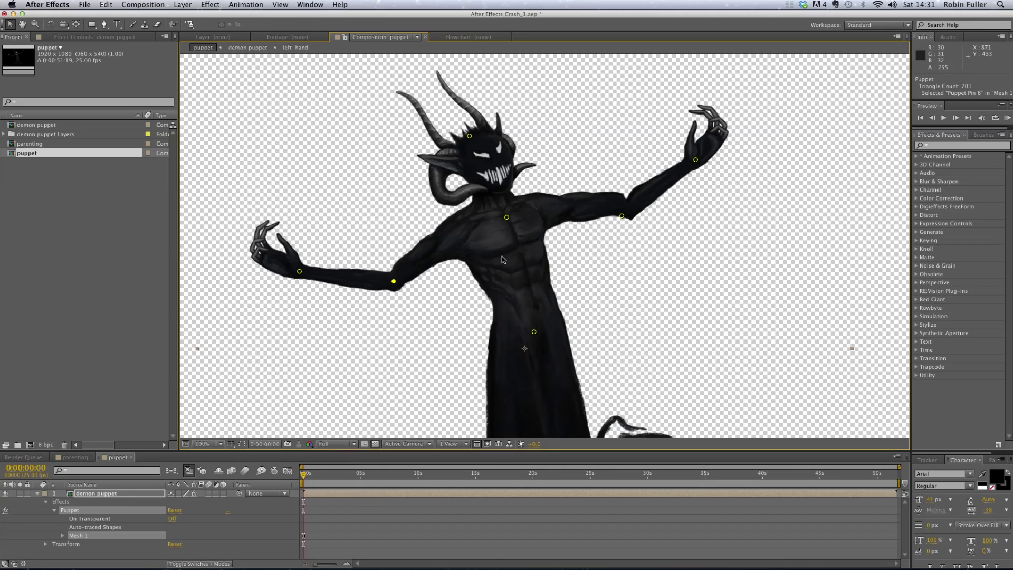
{"action": "left_click_drag", "start_coordinate": [623, 217], "coordinate": [628, 229]}
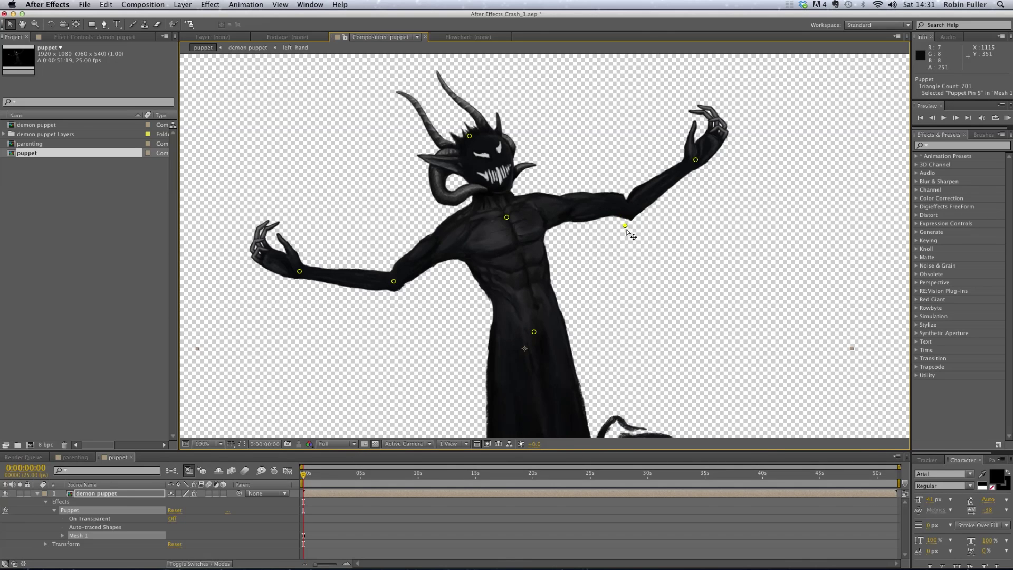
{"action": "left_click_drag", "start_coordinate": [694, 158], "coordinate": [689, 150]}
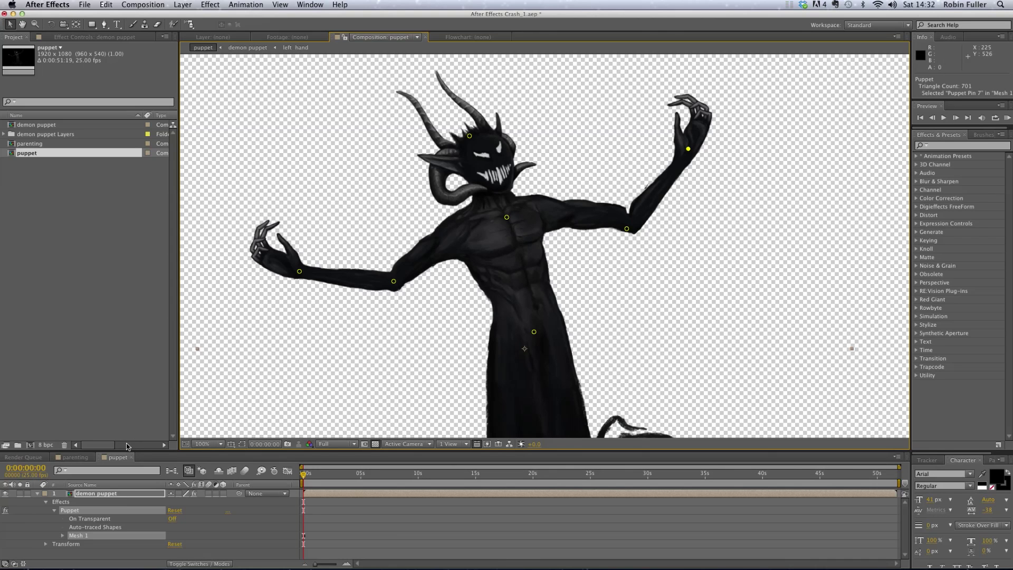
Nudge the wrist pin of the demon's raised arm slightly downward
{"action": "key", "text": "comma"}
{"action": "key", "text": "period"}
{"action": "key", "text": "comma"}
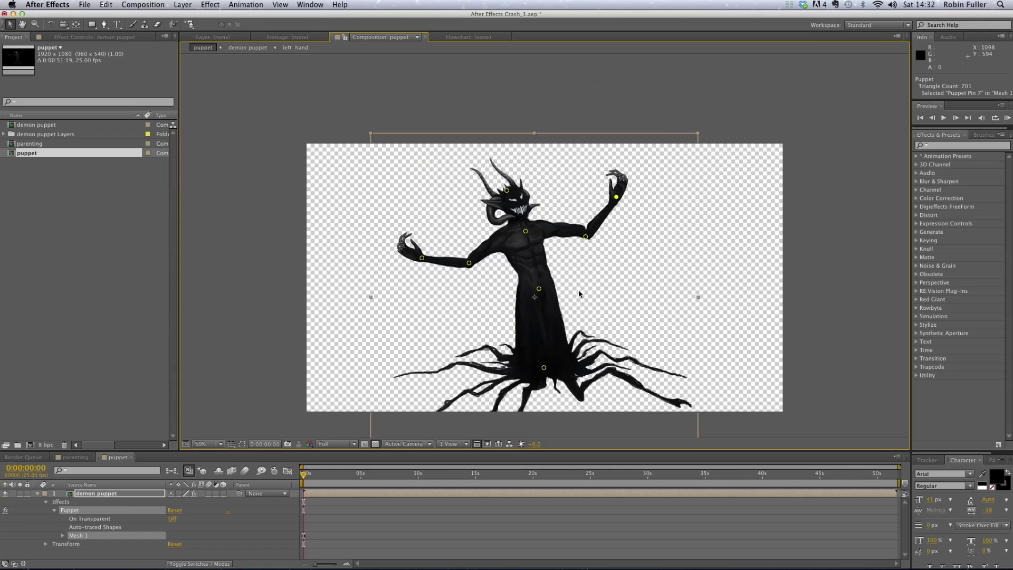
{"action": "key", "text": "period"}
{"action": "left_click_drag", "start_coordinate": [553, 306], "coordinate": [538, 278]}
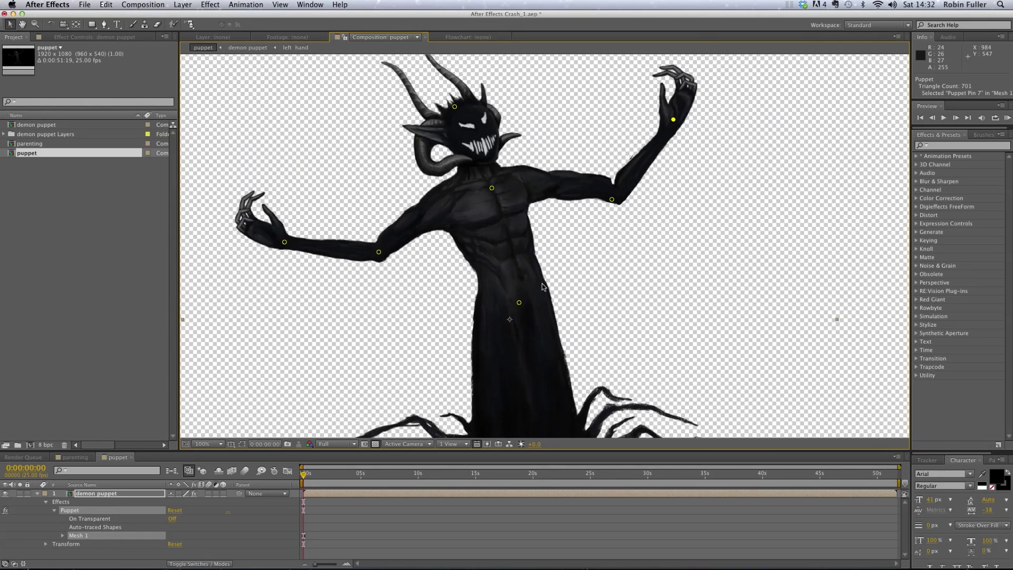
{"action": "key", "text": "comma"}
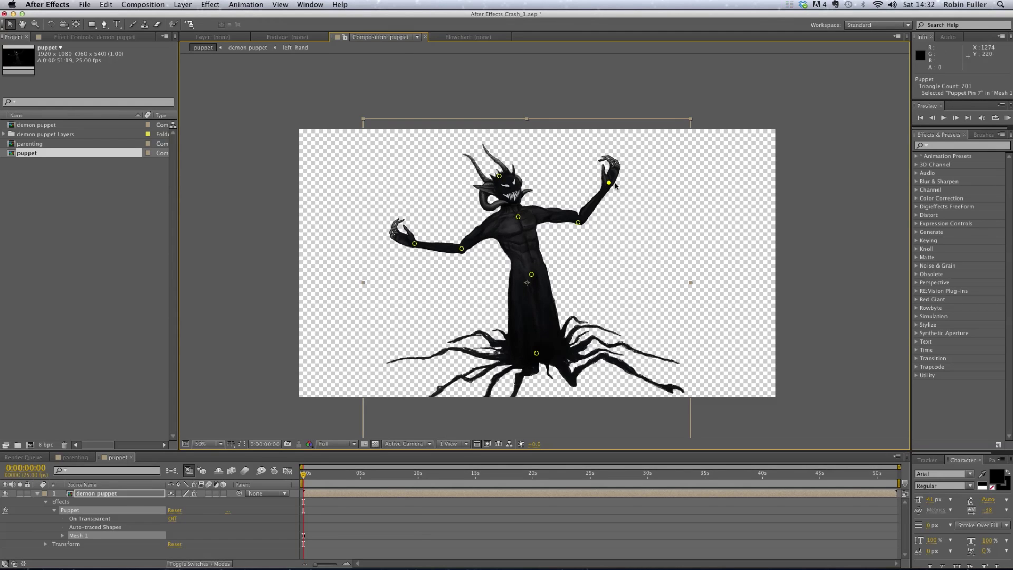
{"action": "mouse_move", "coordinate": [615, 189]}
{"action": "left_mouse_down"}
{"action": "mouse_move", "coordinate": [602, 222]}
{"action": "mouse_move", "coordinate": [624, 204]}
{"action": "mouse_move", "coordinate": [614, 177]}
{"action": "mouse_move", "coordinate": [612, 189]}
{"action": "left_mouse_up"}
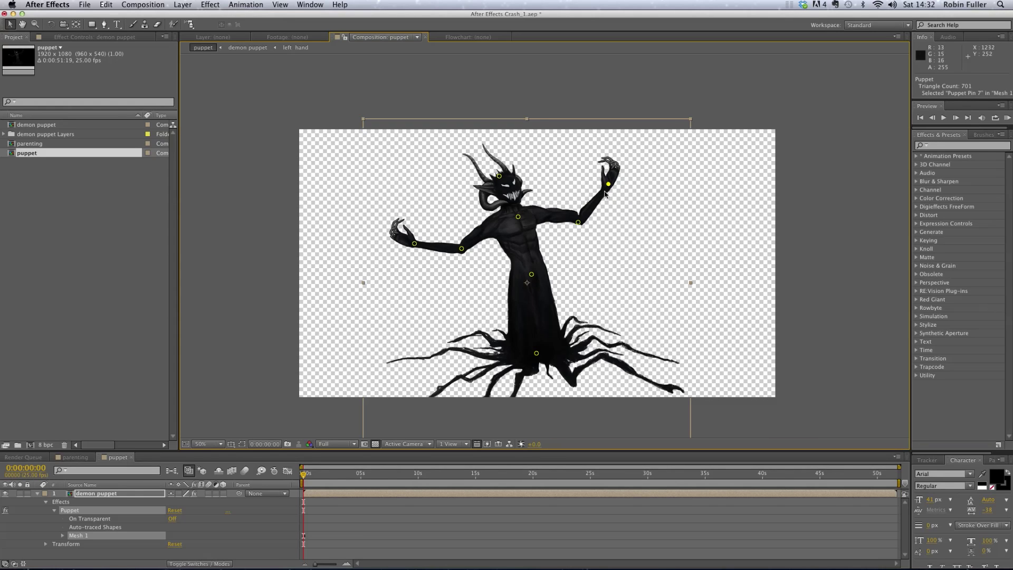
In the parenting composition, rotate the arm right 02 layer to 12.5°
{"action": "left_click", "coordinate": [74, 458]}
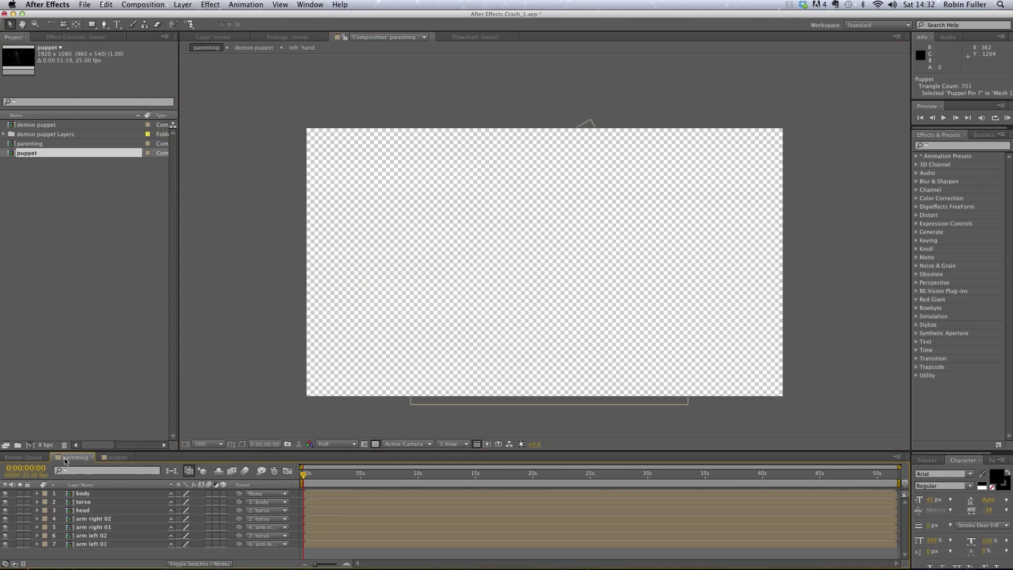
{"action": "key", "text": "w"}
{"action": "mouse_move", "coordinate": [588, 203]}
{"action": "left_mouse_down"}
{"action": "mouse_move", "coordinate": [585, 234]}
{"action": "mouse_move", "coordinate": [587, 205]}
{"action": "left_mouse_up"}
In the puppet composition, lower the raised arm's elbow pin, and bring its wrist pin down so the forearm extends outward
{"action": "left_click", "coordinate": [118, 458]}
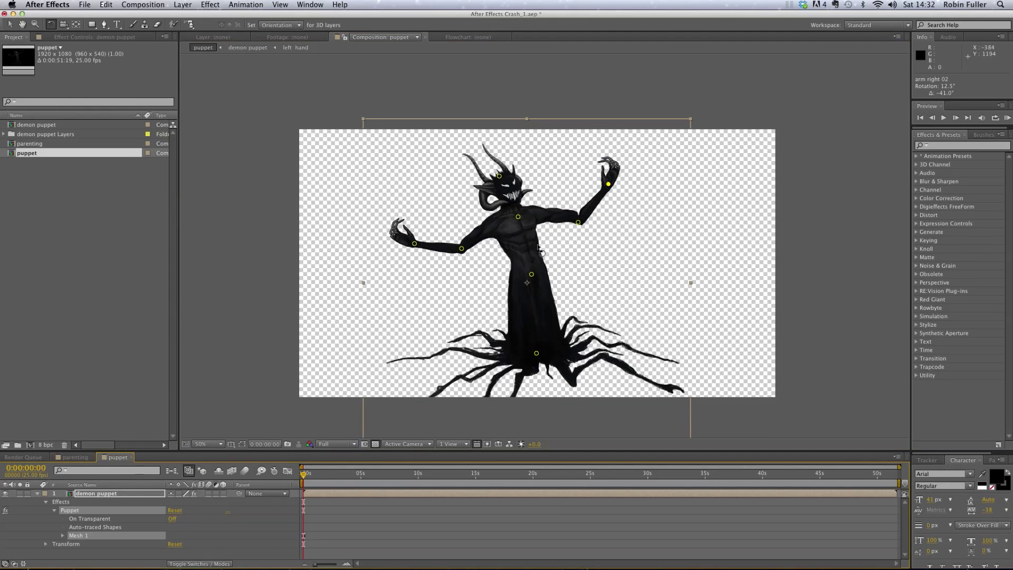
{"action": "key", "text": "v"}
{"action": "left_click", "coordinate": [579, 224]}
{"action": "left_click_drag", "start_coordinate": [578, 224], "coordinate": [571, 247]}
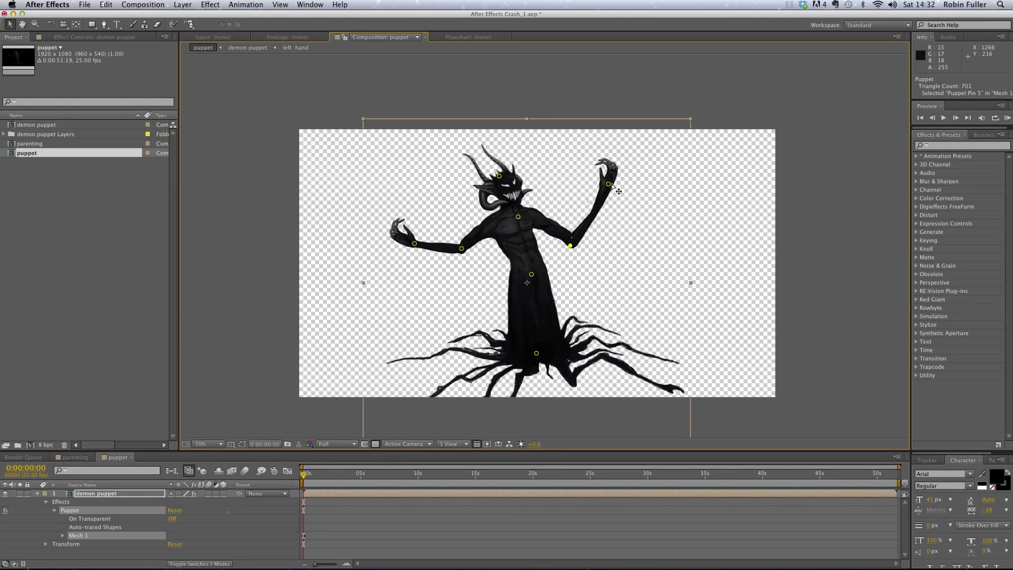
{"action": "left_click_drag", "start_coordinate": [609, 185], "coordinate": [610, 232]}
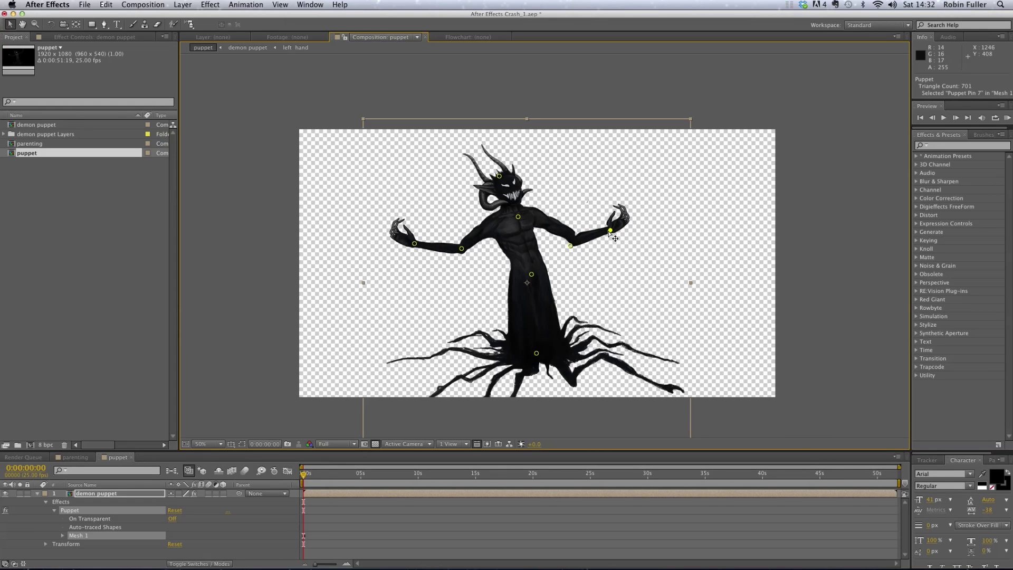
Create a new HDTV 1080 25 composition named Comp 1 and add the demon puppet composition at its centre
{"action": "key", "text": "super+n"}
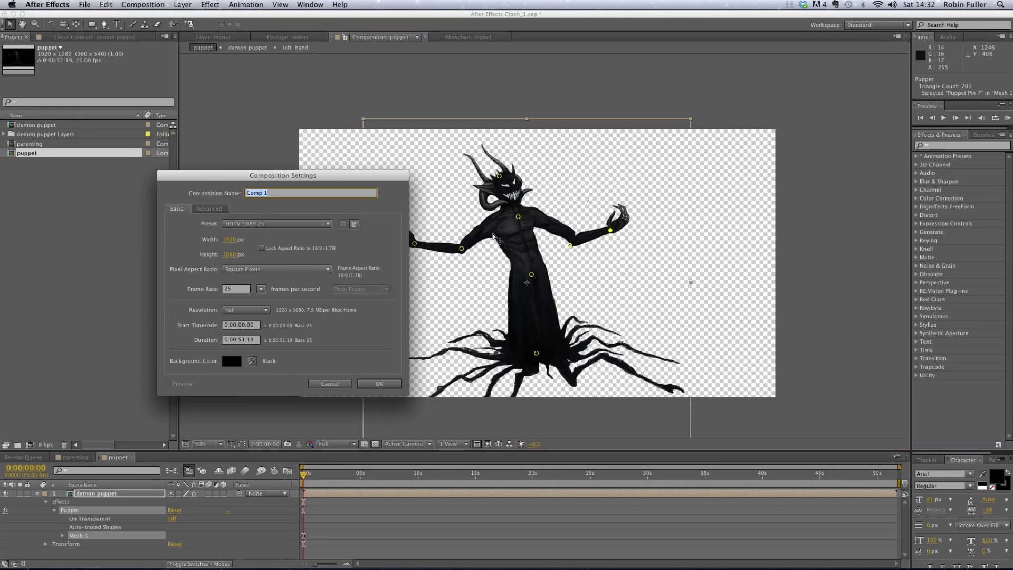
{"action": "left_click", "coordinate": [379, 384]}
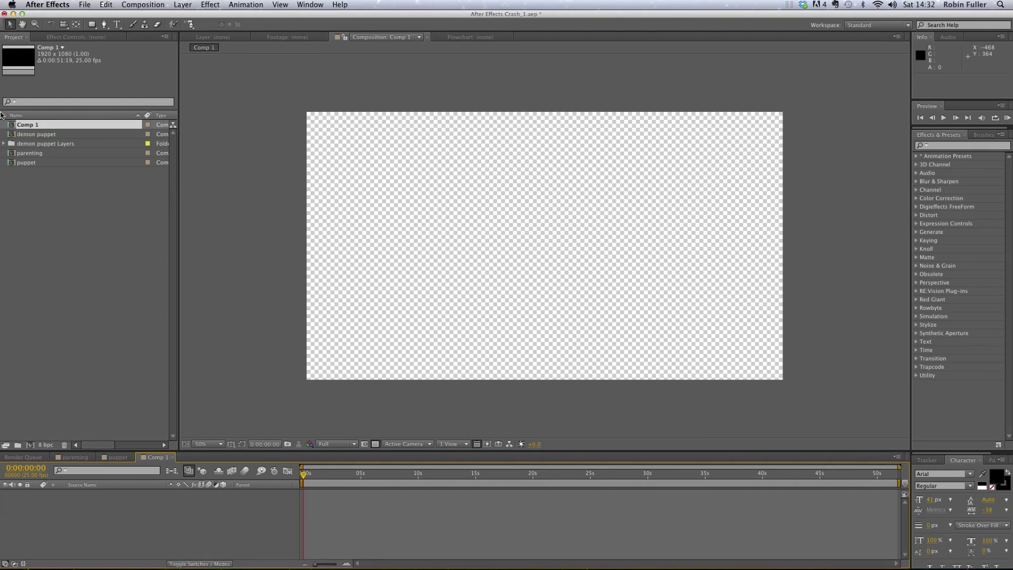
{"action": "left_click", "coordinate": [46, 135]}
{"action": "left_click_drag", "start_coordinate": [10, 136], "coordinate": [545, 242]}
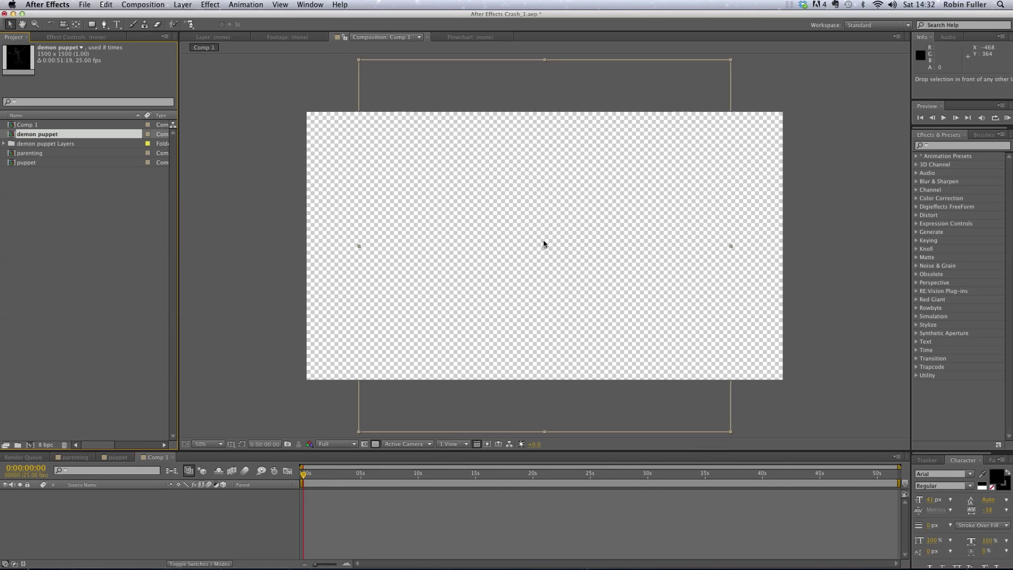
{"action": "left_click_drag", "start_coordinate": [731, 60], "coordinate": [706, 109]}
{"action": "left_click_drag", "start_coordinate": [558, 196], "coordinate": [552, 203]}
{"action": "key", "text": "super+z"}
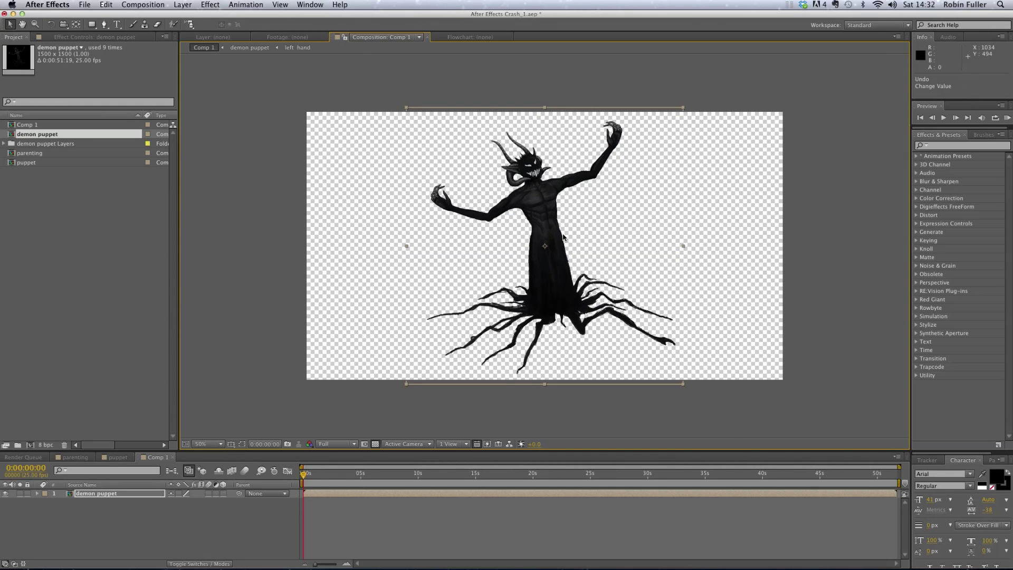
{"action": "key", "text": "super+z"}
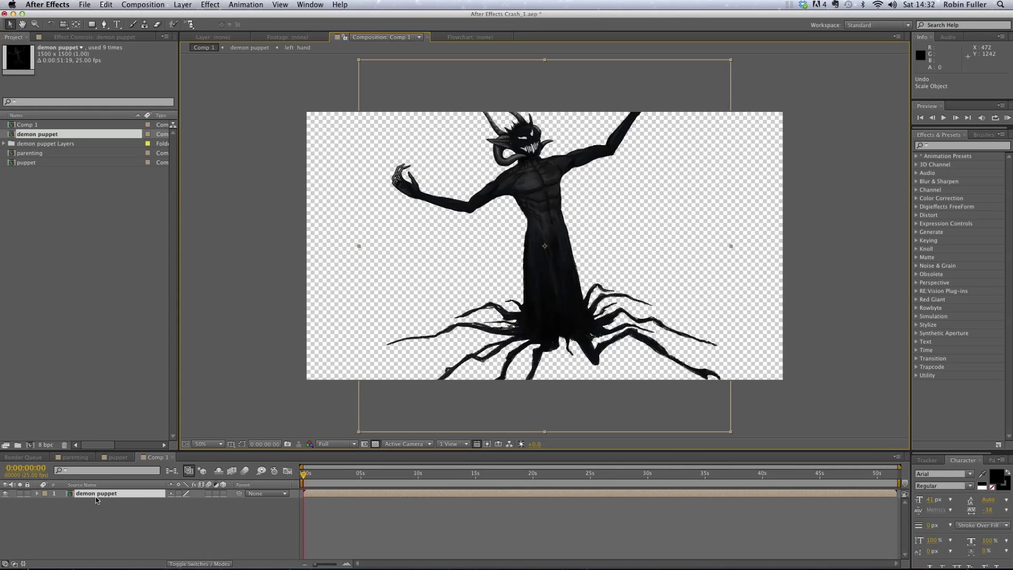
Pre-compose the demon puppet layer as demon puppet Comp 1, moving all attributes into the new composition
{"action": "right_click", "coordinate": [459, 499]}
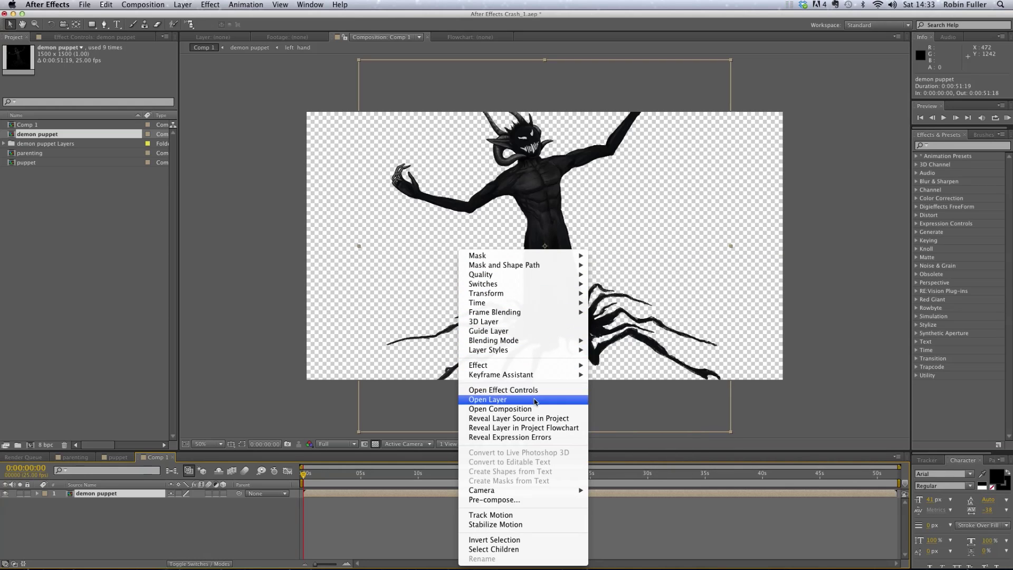
{"action": "left_click", "coordinate": [493, 500]}
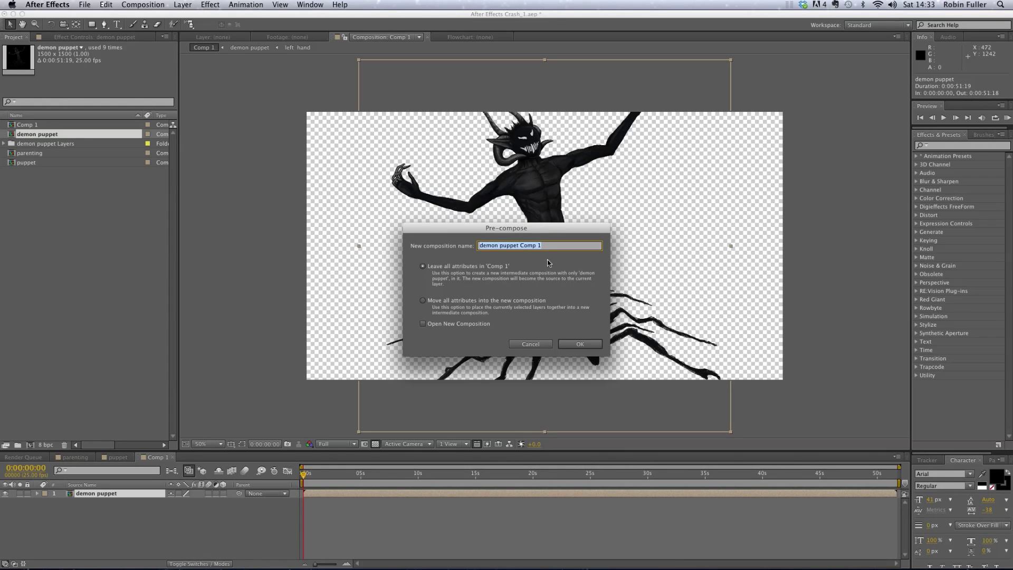
{"action": "left_click", "coordinate": [464, 304]}
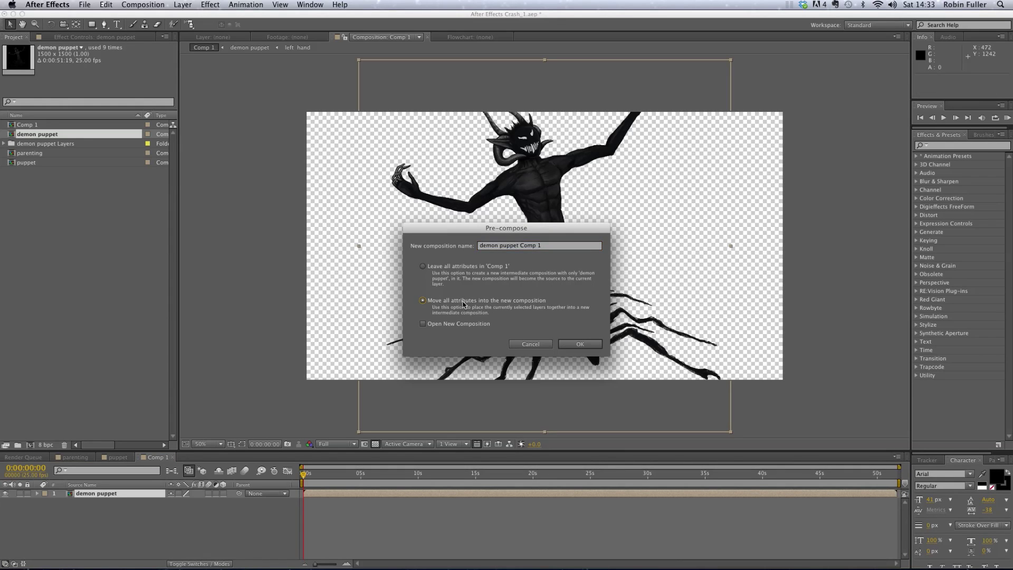
{"action": "left_click", "coordinate": [558, 245]}
{"action": "left_click", "coordinate": [580, 344]}
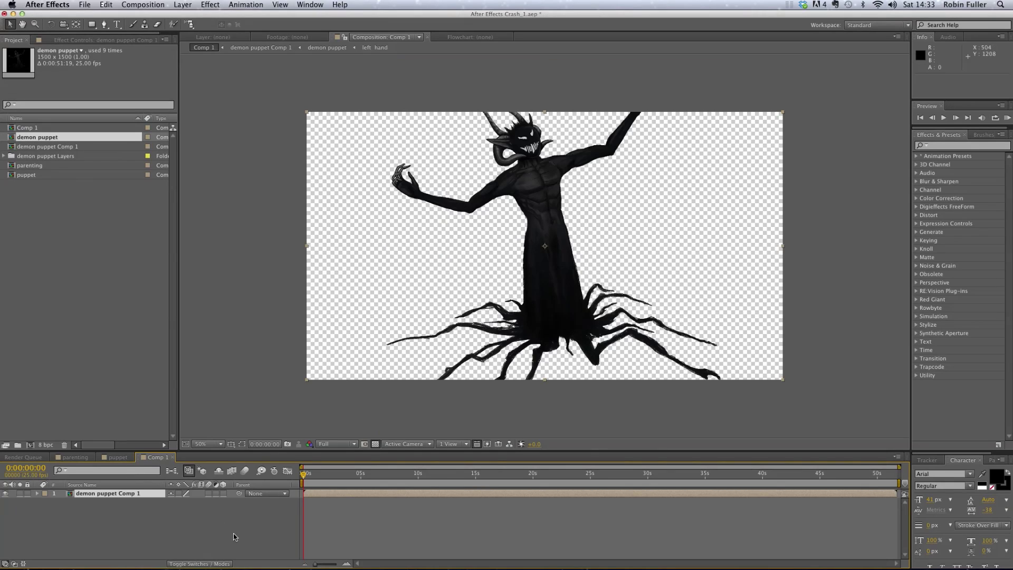
Open demon puppet Comp 1 and set its composition size to 1500 × 1500 px
{"action": "double_click", "coordinate": [119, 493]}
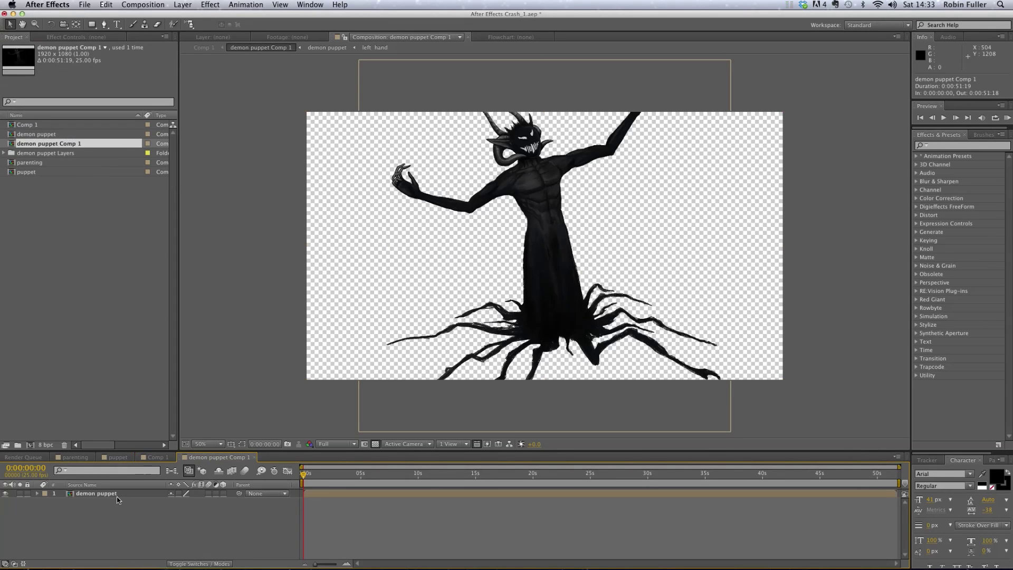
{"action": "left_click", "coordinate": [329, 494]}
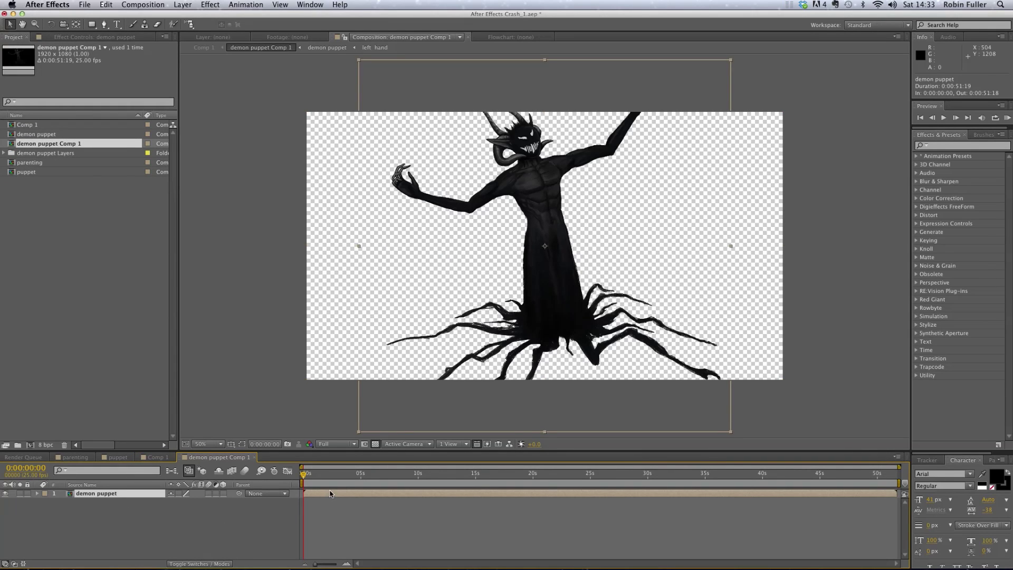
{"action": "key", "text": "super+k"}
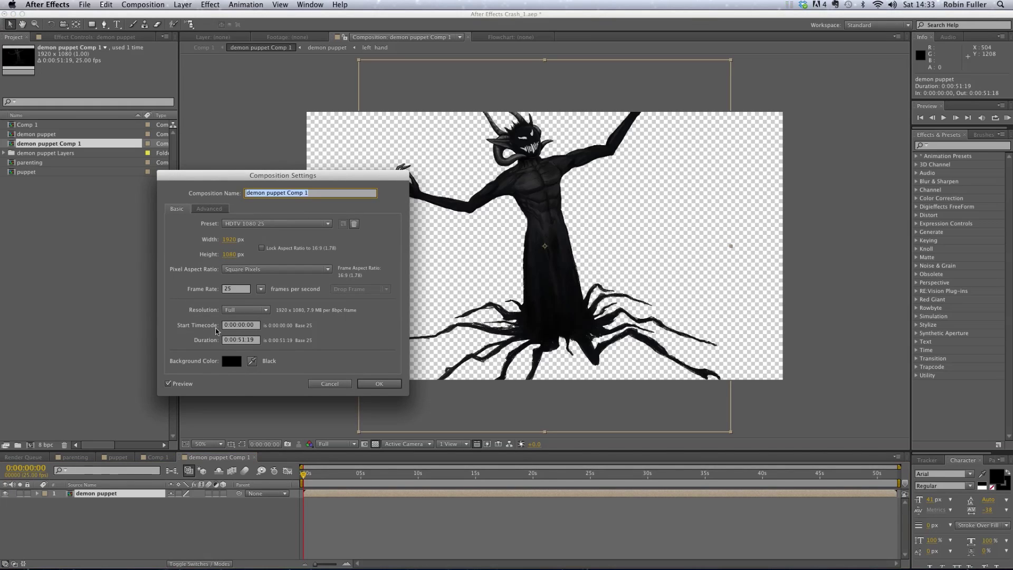
{"action": "left_click", "coordinate": [229, 239]}
{"action": "type", "text": "1500"}
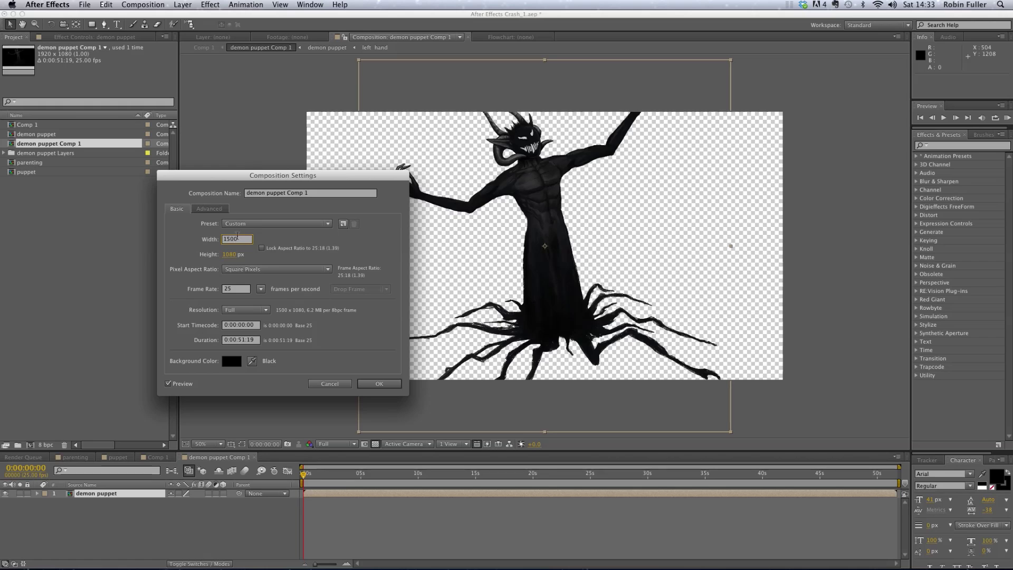
{"action": "key", "text": "Tab"}
{"action": "type", "text": "1500"}
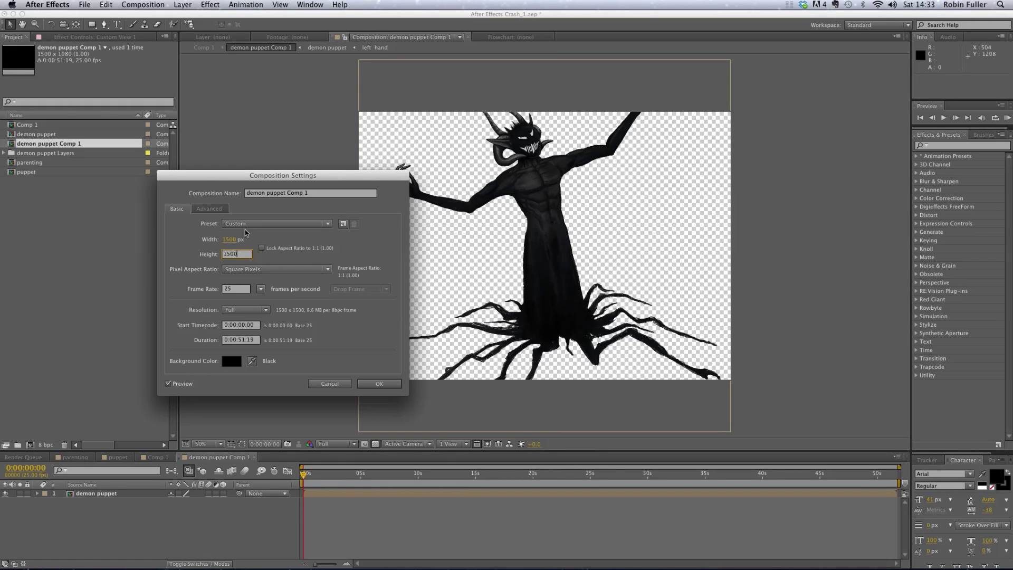
{"action": "key", "text": "Return"}
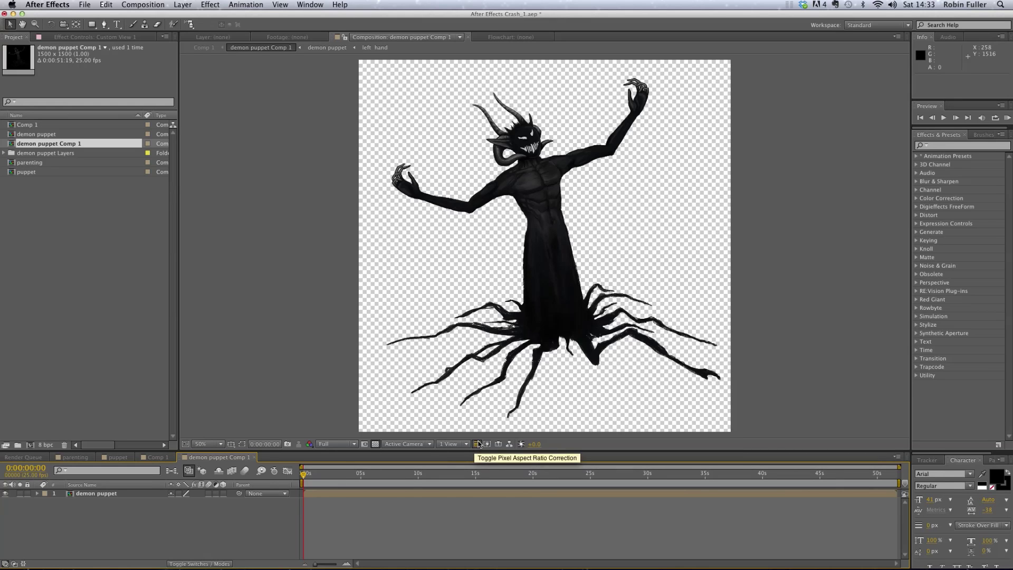
Enlarge demon puppet Comp 1 to a width and height of 1800 px
{"action": "key", "text": "super+k"}
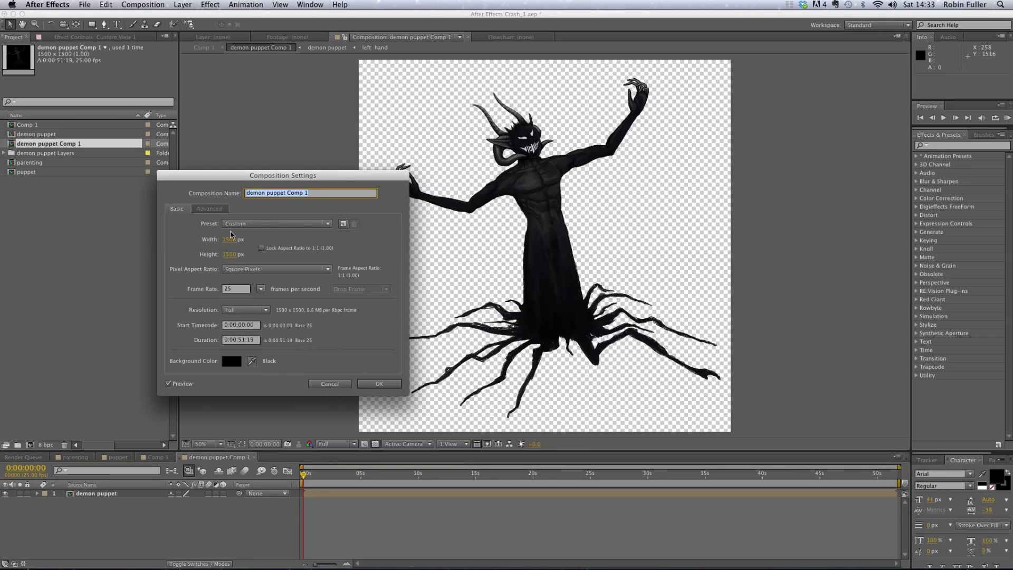
{"action": "left_click", "coordinate": [228, 240]}
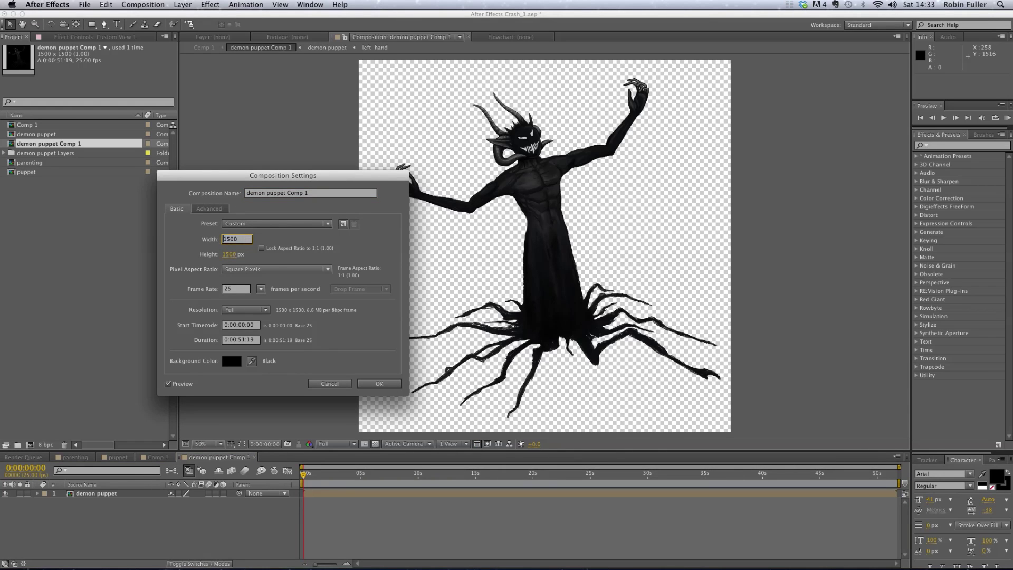
{"action": "type", "text": "1800"}
{"action": "key", "text": "Tab"}
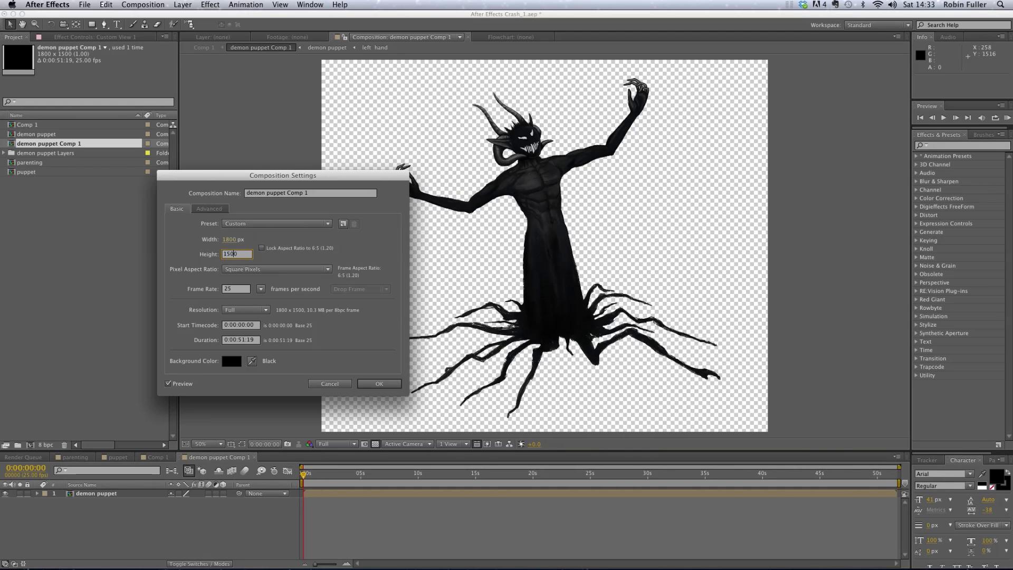
{"action": "type", "text": "1800"}
{"action": "key", "text": "Return"}
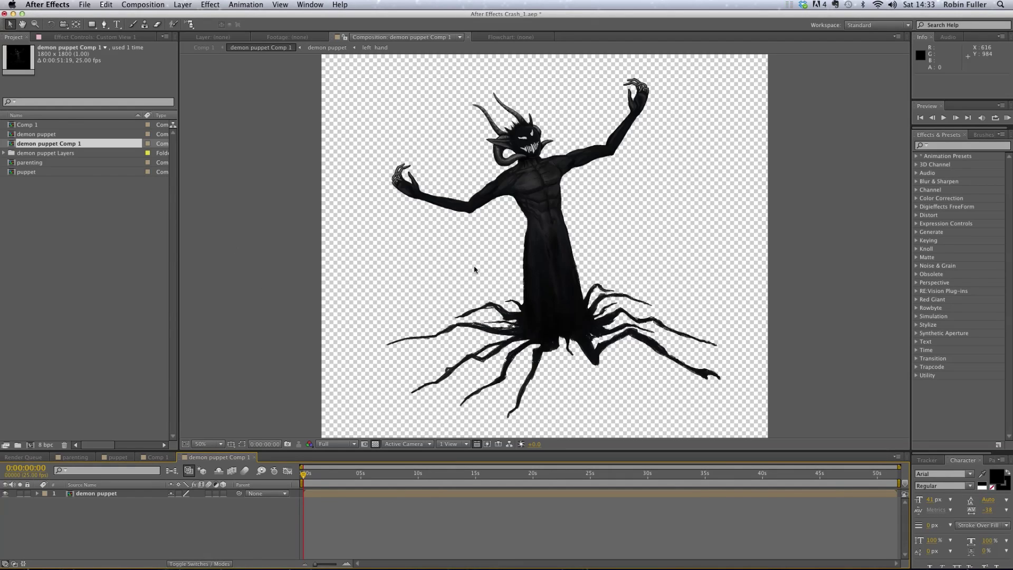
Inspect the demon's figure up close and as a whole in the enlarged composition
{"action": "scroll", "coordinate": [475, 269], "scroll_direction": "down", "scroll_amount": 2}
{"action": "scroll", "coordinate": [564, 283], "scroll_direction": "up", "scroll_amount": 2}
{"action": "scroll", "coordinate": [566, 281], "scroll_direction": "up", "scroll_amount": 1}
{"action": "key", "text": "space"}
{"action": "left_click_drag", "start_coordinate": [553, 224], "coordinate": [540, 362]}
{"action": "scroll", "coordinate": [533, 314], "scroll_direction": "down", "scroll_amount": 1}
{"action": "scroll", "coordinate": [533, 315], "scroll_direction": "up", "scroll_amount": 1}
{"action": "left_click_drag", "start_coordinate": [533, 315], "coordinate": [554, 291]}
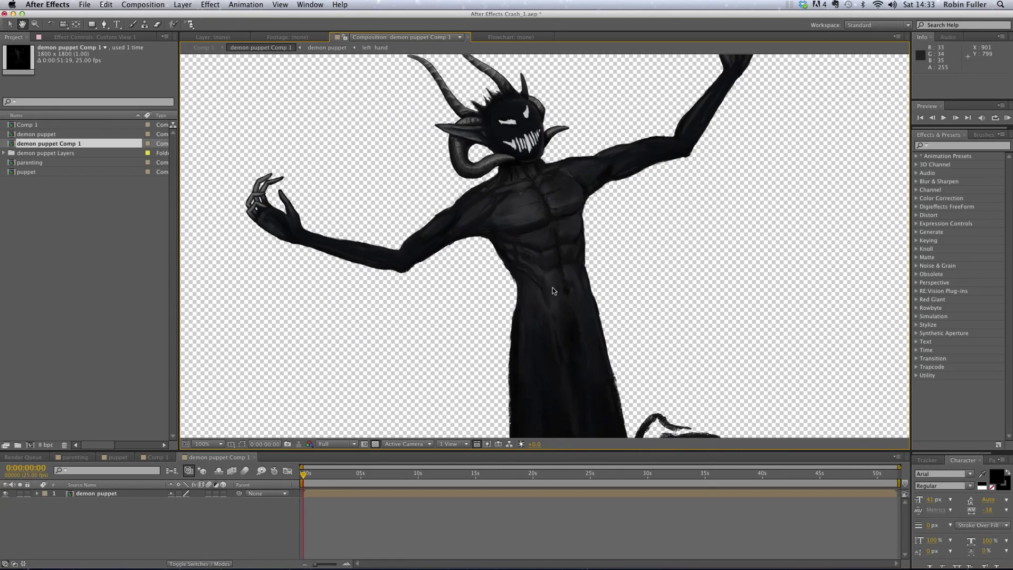
{"action": "scroll", "coordinate": [554, 291], "scroll_direction": "down", "scroll_amount": 1}
Add a null object and position it over the demon's lower body at about 928, 902
{"action": "left_click", "coordinate": [183, 5]}
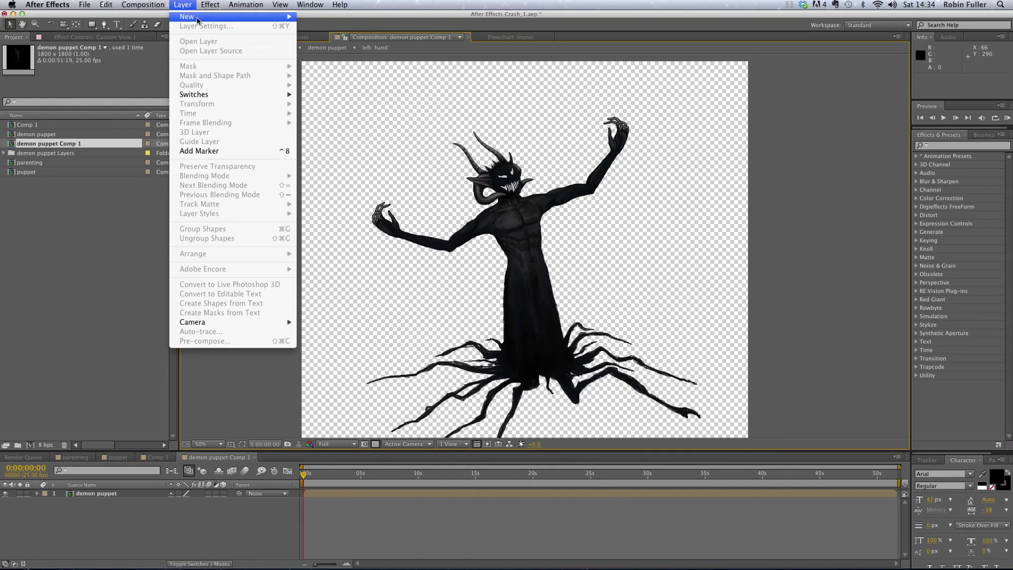
{"action": "mouse_move", "coordinate": [200, 19]}
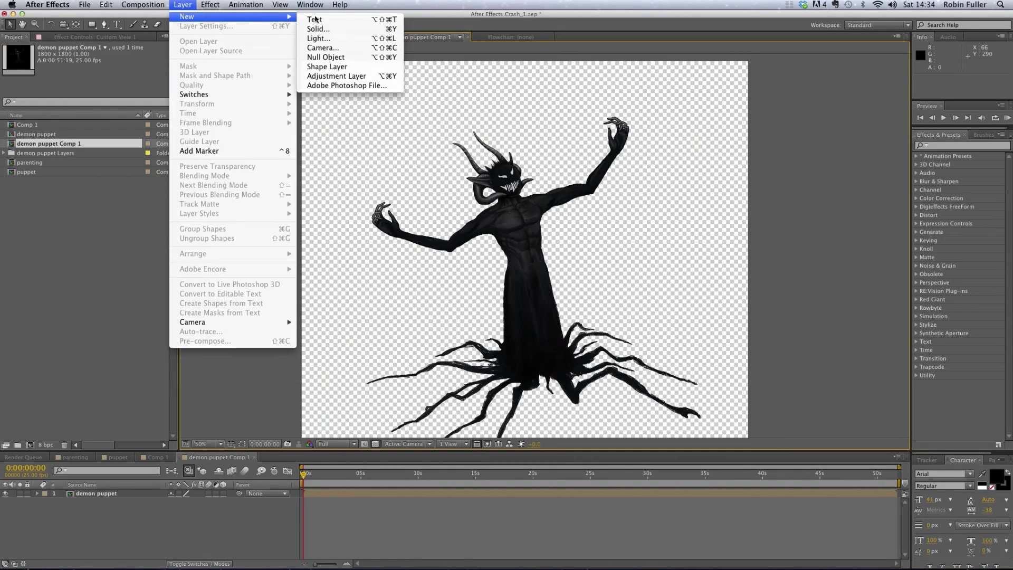
{"action": "left_click", "coordinate": [348, 58]}
{"action": "left_click_drag", "start_coordinate": [541, 308], "coordinate": [548, 308]}
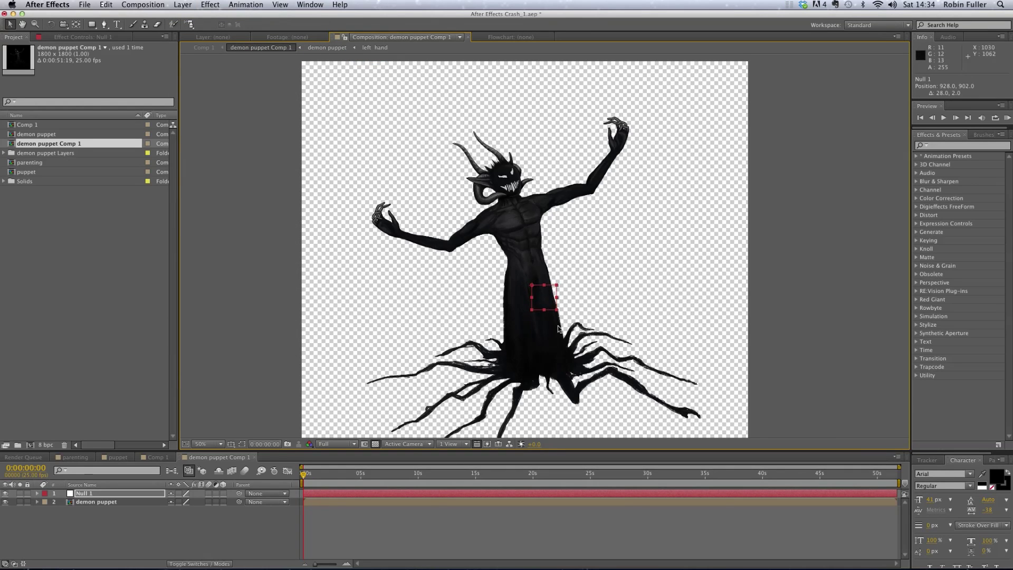
Move the null object to the base of the demon's body at about 953, 1222 and scale it to 38%
{"action": "key", "text": "slash"}
{"action": "left_click_drag", "start_coordinate": [548, 345], "coordinate": [550, 233]}
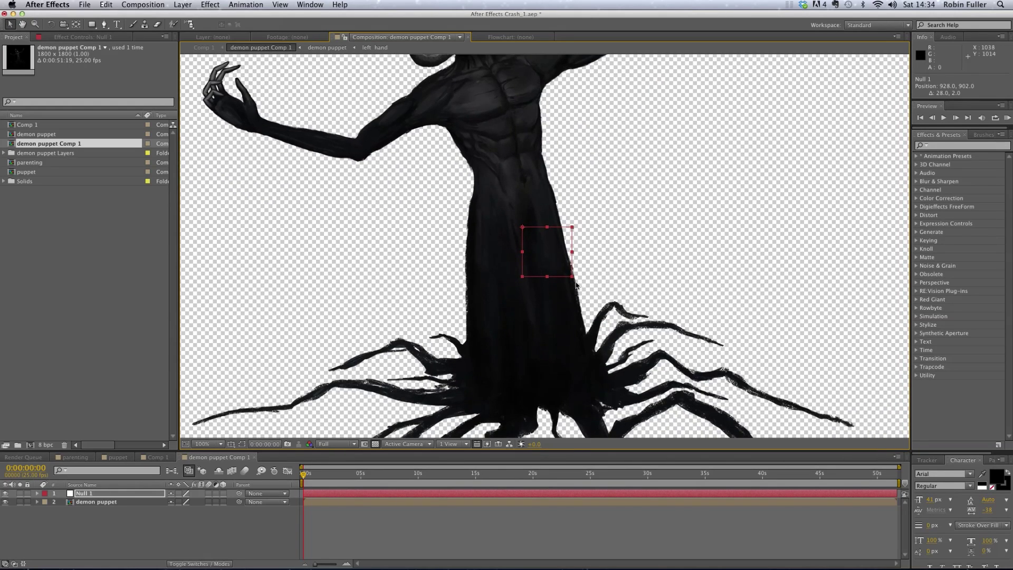
{"action": "left_click_drag", "start_coordinate": [572, 277], "coordinate": [551, 401]}
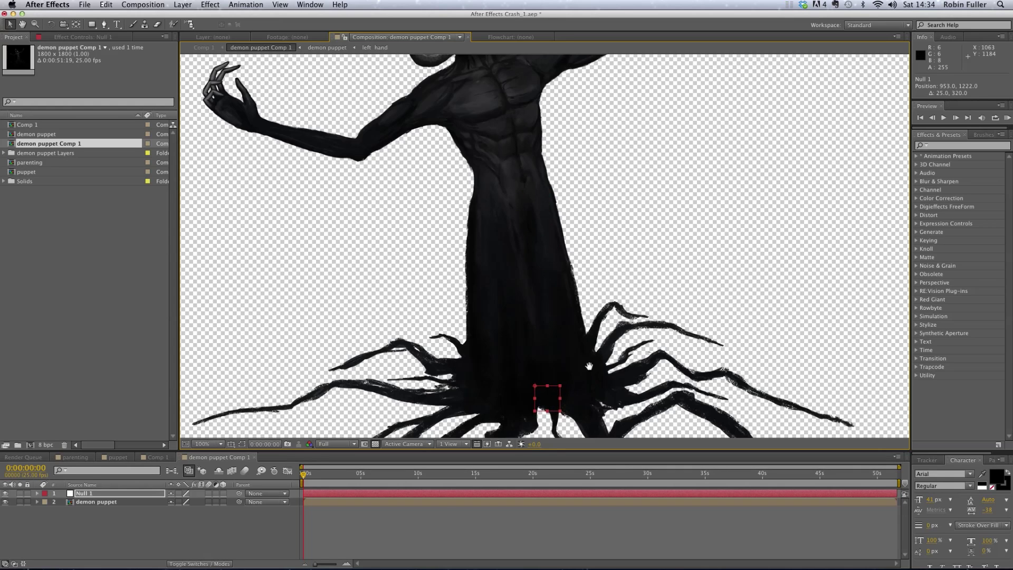
{"action": "left_click_drag", "start_coordinate": [589, 366], "coordinate": [576, 302]}
{"action": "left_click_drag", "start_coordinate": [536, 338], "coordinate": [541, 345]}
{"action": "scroll", "coordinate": [572, 340], "scroll_direction": "up", "scroll_amount": 2}
{"action": "scroll", "coordinate": [572, 342], "scroll_direction": "down", "scroll_amount": 3}
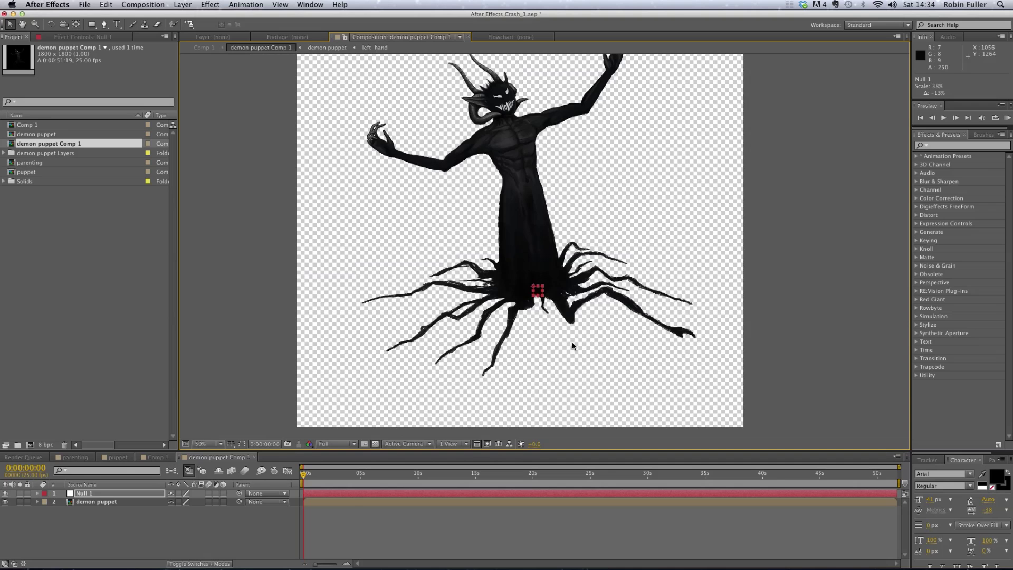
{"action": "scroll", "coordinate": [573, 346], "scroll_direction": "up", "scroll_amount": 1}
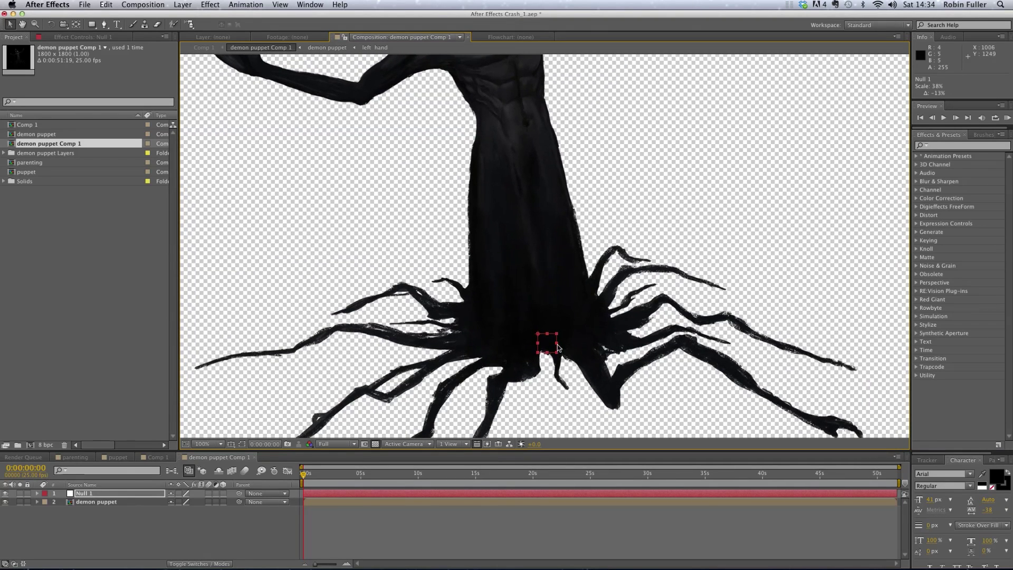
Duplicate the null object at the demon's base and place the copy on the waist at about 933, 835
{"action": "key", "text": "ctrl+d"}
{"action": "left_click_drag", "start_coordinate": [547, 349], "coordinate": [536, 228]}
{"action": "left_click_drag", "start_coordinate": [535, 225], "coordinate": [539, 228]}
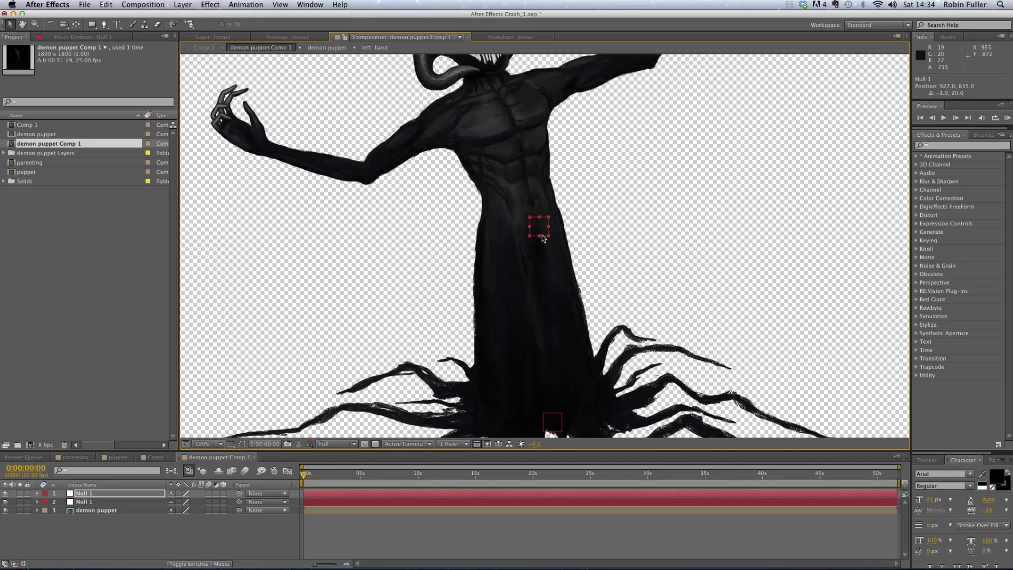
{"action": "scroll", "coordinate": [541, 236], "scroll_direction": "up", "scroll_amount": 4}
{"action": "left_click_drag", "start_coordinate": [564, 252], "coordinate": [559, 208]}
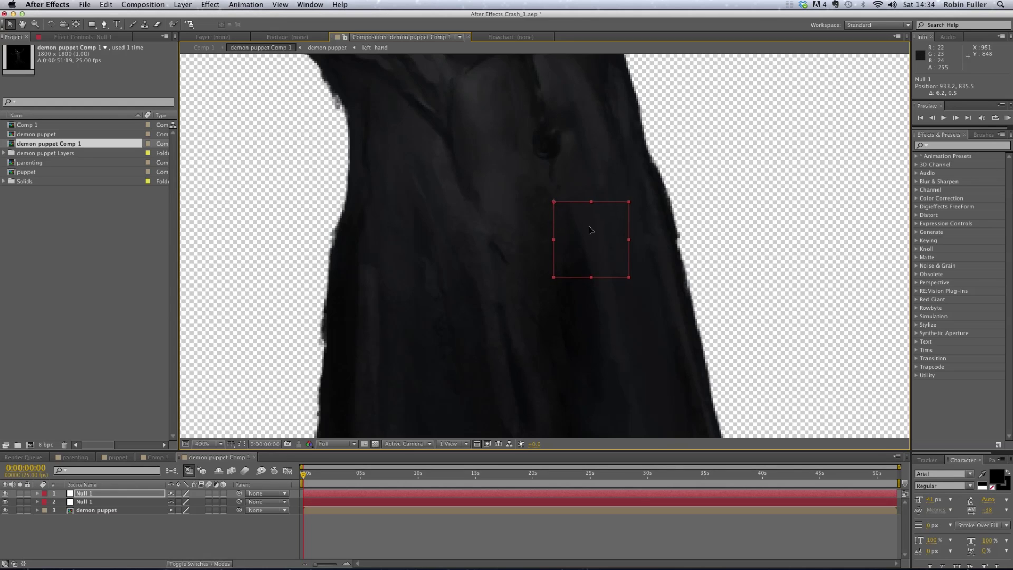
{"action": "key", "text": "w"}
{"action": "mouse_move", "coordinate": [596, 261]}
{"action": "left_mouse_down"}
{"action": "mouse_move", "coordinate": [622, 232]}
{"action": "mouse_move", "coordinate": [614, 262]}
{"action": "mouse_move", "coordinate": [634, 217]}
{"action": "mouse_move", "coordinate": [483, 227]}
{"action": "mouse_move", "coordinate": [604, 267]}
{"action": "mouse_move", "coordinate": [599, 280]}
{"action": "left_mouse_up"}
{"action": "key", "text": "ctrl+z"}
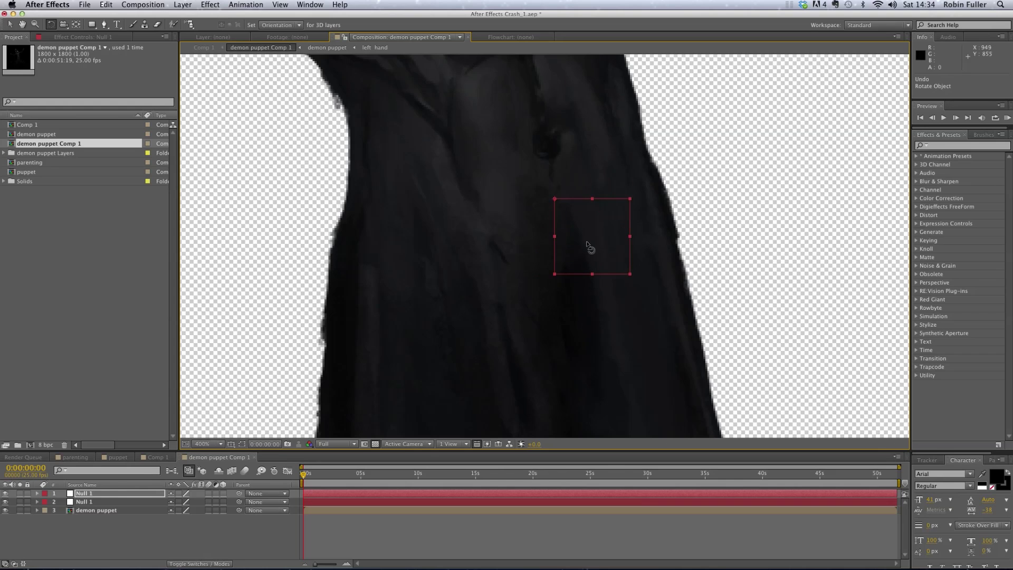
{"action": "key", "text": "v"}
Fine-tune the waist null's position to about 933, 828
{"action": "left_click_drag", "start_coordinate": [589, 245], "coordinate": [587, 241]}
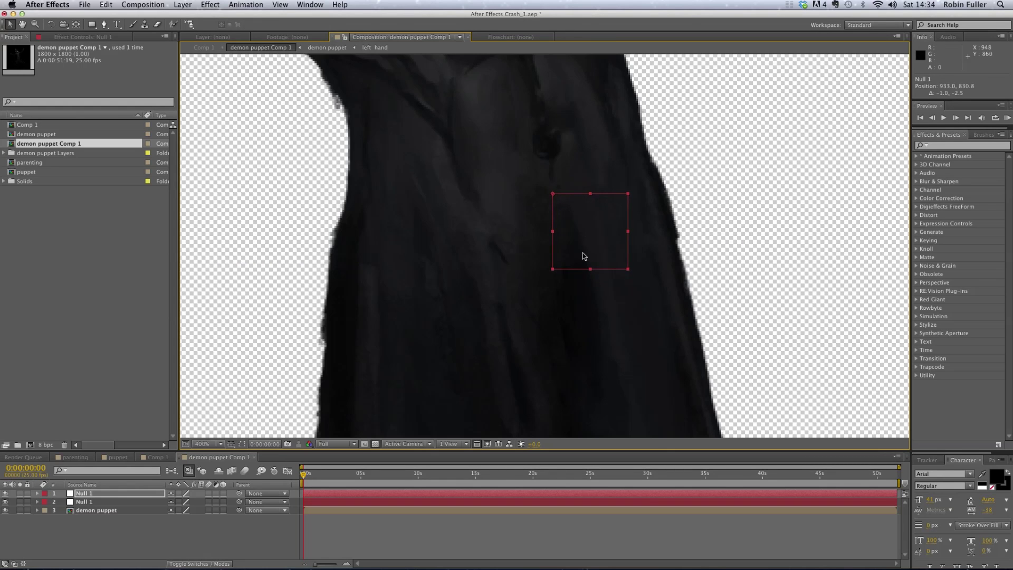
{"action": "key", "text": "comma"}
{"action": "key", "text": "comma"}
{"action": "key", "text": "comma"}
{"action": "key", "text": "period"}
{"action": "key", "text": "period"}
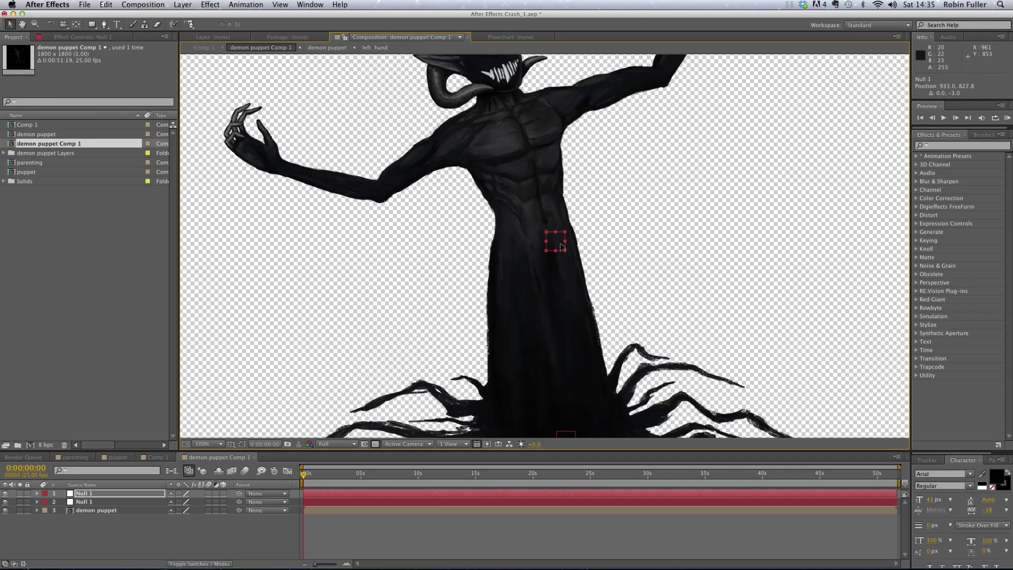
Duplicate the waist null three times, placing the copies on the centre of the chest and on both shoulders
{"action": "key", "text": "period"}
{"action": "left_click_drag", "start_coordinate": [565, 251], "coordinate": [488, 219]}
{"action": "key", "text": "comma"}
{"action": "key", "text": "space"}
{"action": "key", "text": "v"}
{"action": "key", "text": "ctrl+d"}
{"action": "key", "text": "ctrl+d"}
{"action": "key", "text": "ctrl+d"}
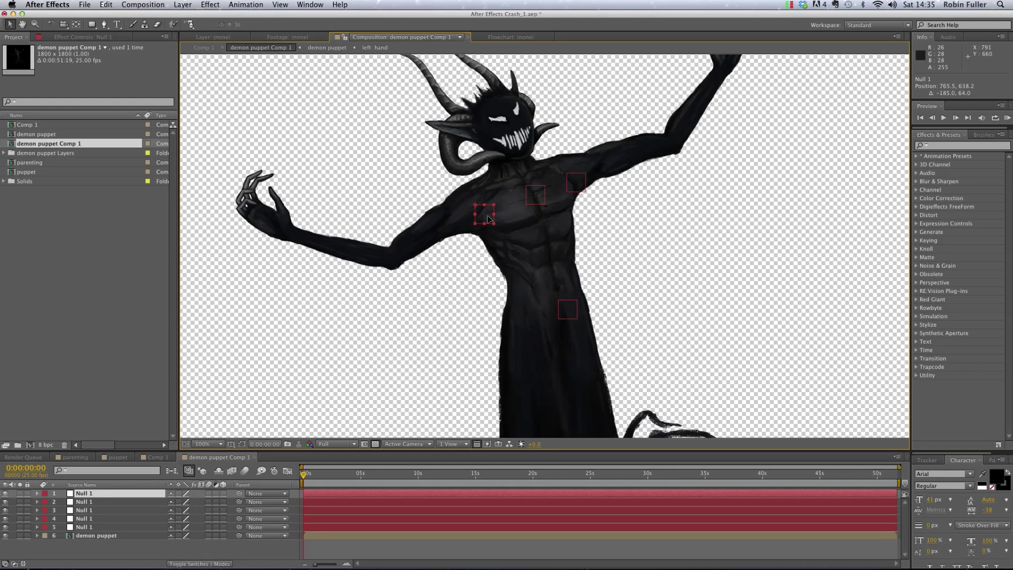
Nudge the shoulder nulls to about 765, 636 and 951, 574, and the waist null to about 932, 829
{"action": "key", "text": "Return"}
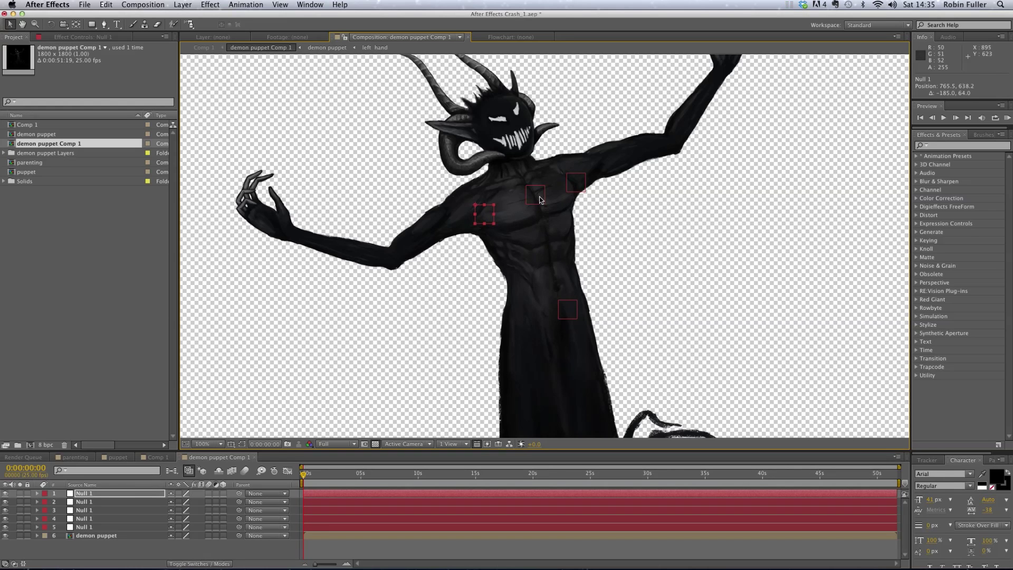
{"action": "left_click_drag", "start_coordinate": [577, 189], "coordinate": [577, 190]}
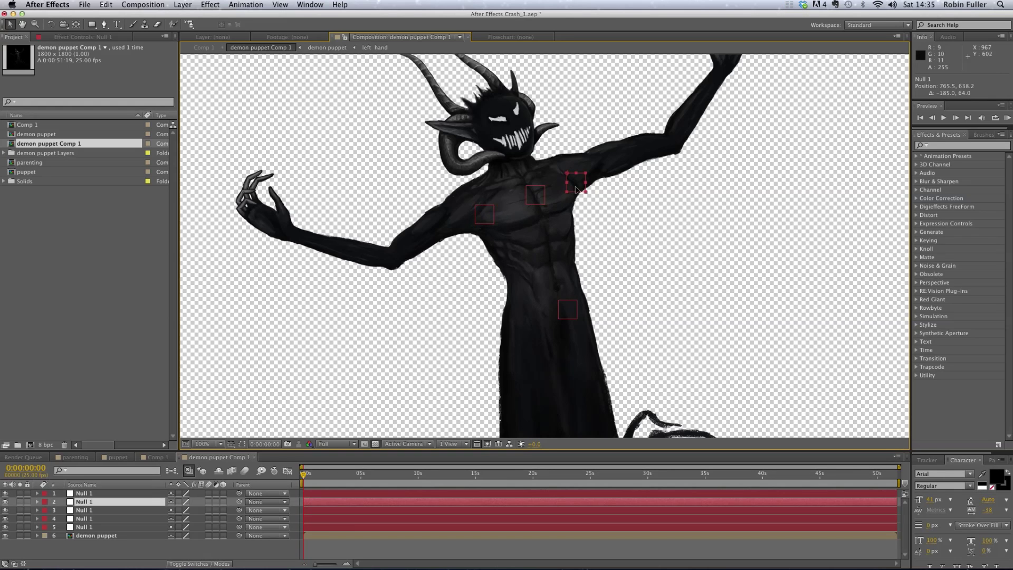
{"action": "left_click", "coordinate": [487, 216]}
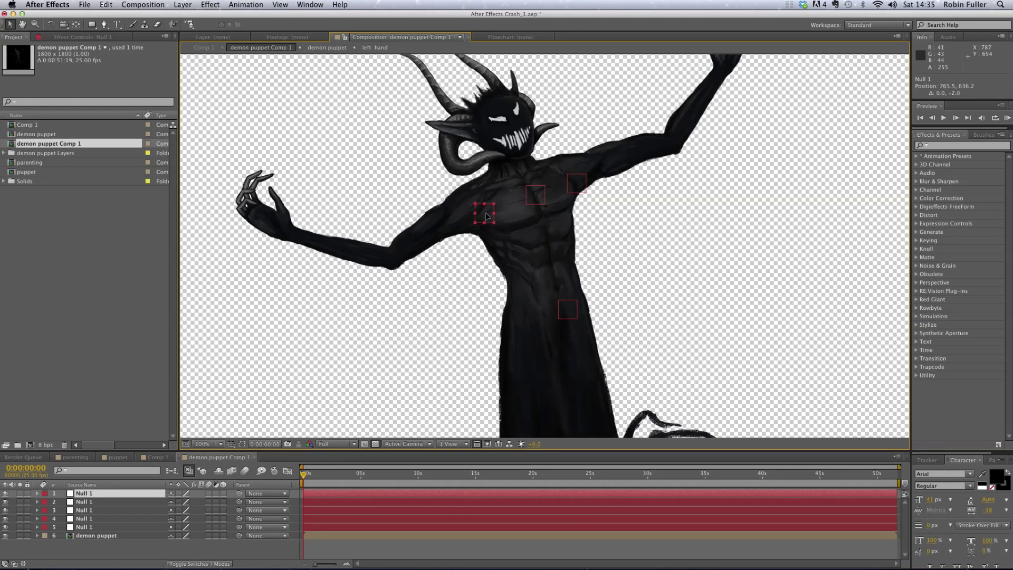
{"action": "left_click", "coordinate": [576, 183]}
{"action": "left_click", "coordinate": [572, 311]}
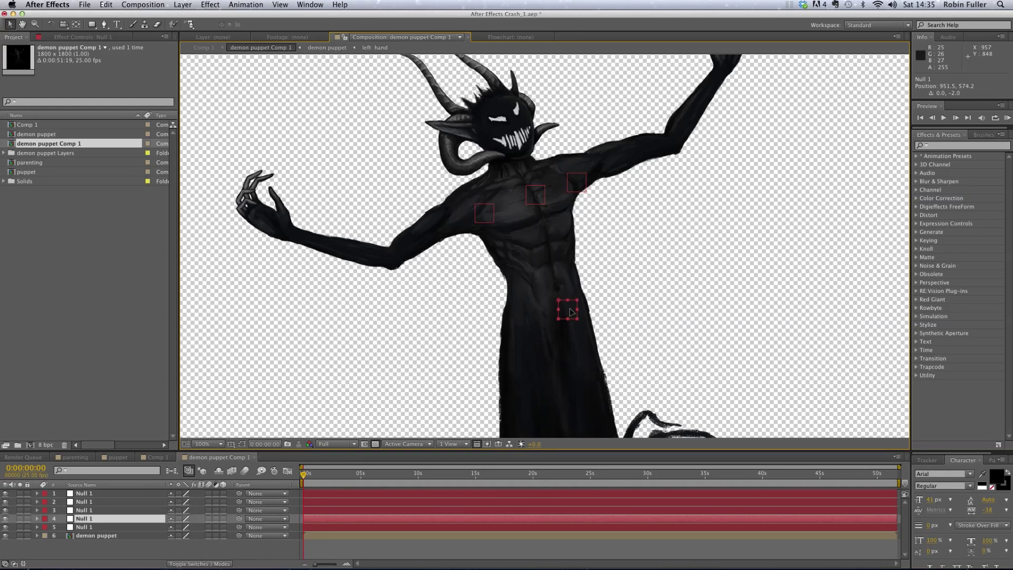
{"action": "left_click_drag", "start_coordinate": [570, 312], "coordinate": [570, 312]}
{"action": "key", "text": "Return"}
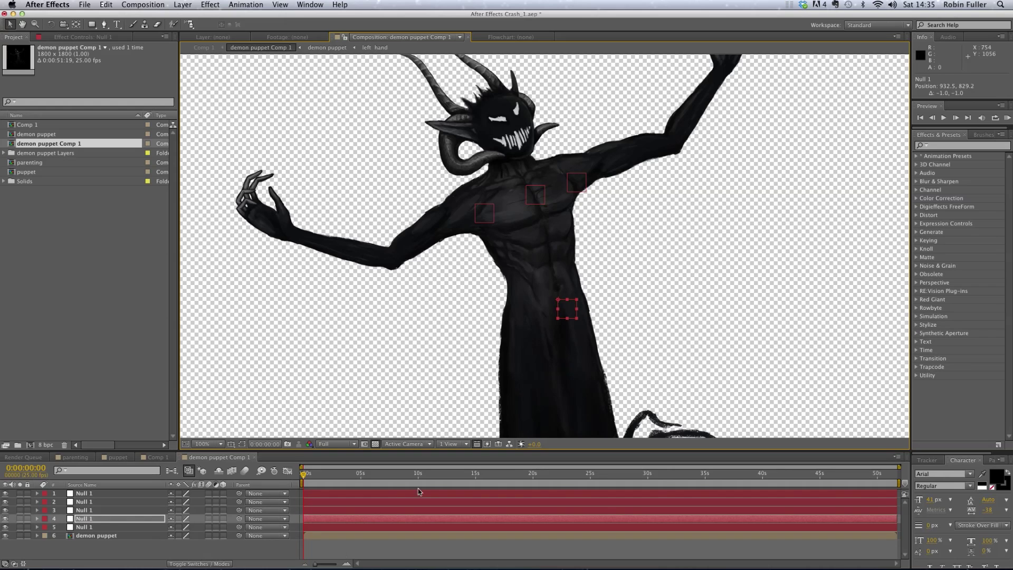
Duplicate the shoulder null for the lowered arm, placing copies at the elbow at about 600, 750 and the wrist at about 388, 691
{"action": "left_click", "coordinate": [109, 529]}
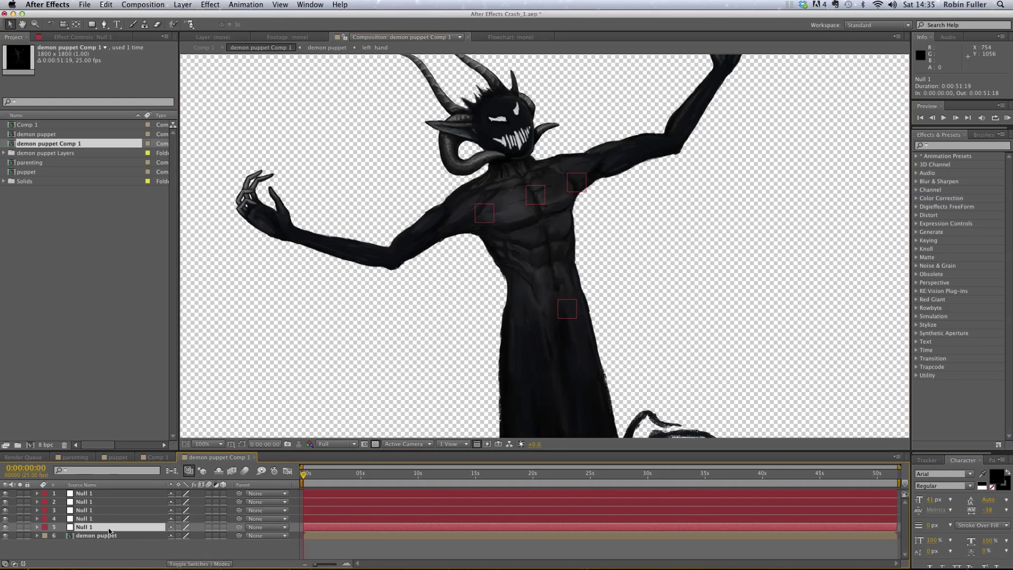
{"action": "left_click", "coordinate": [112, 495]}
{"action": "key", "text": "super+d"}
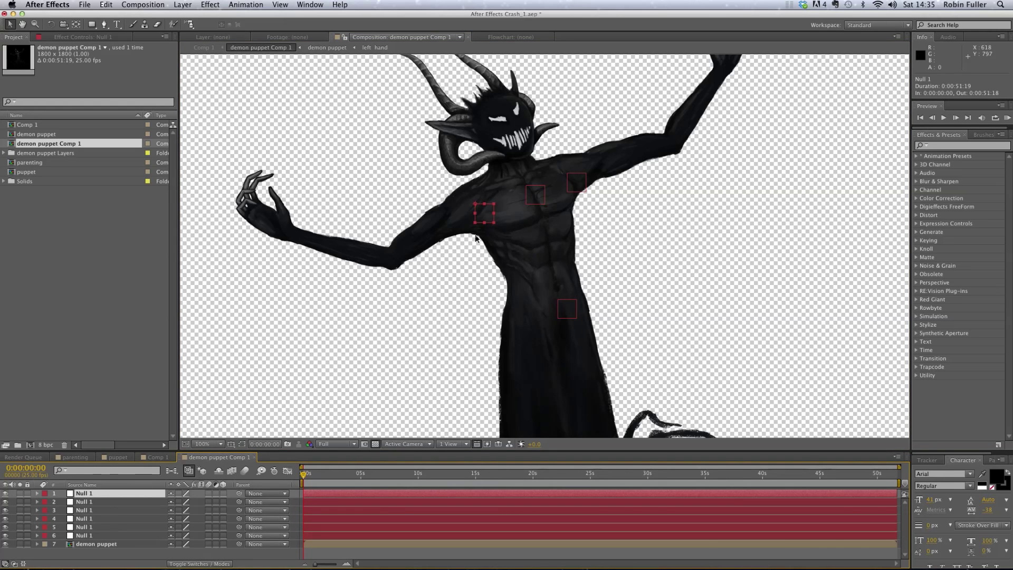
{"action": "left_click_drag", "start_coordinate": [482, 216], "coordinate": [405, 271]}
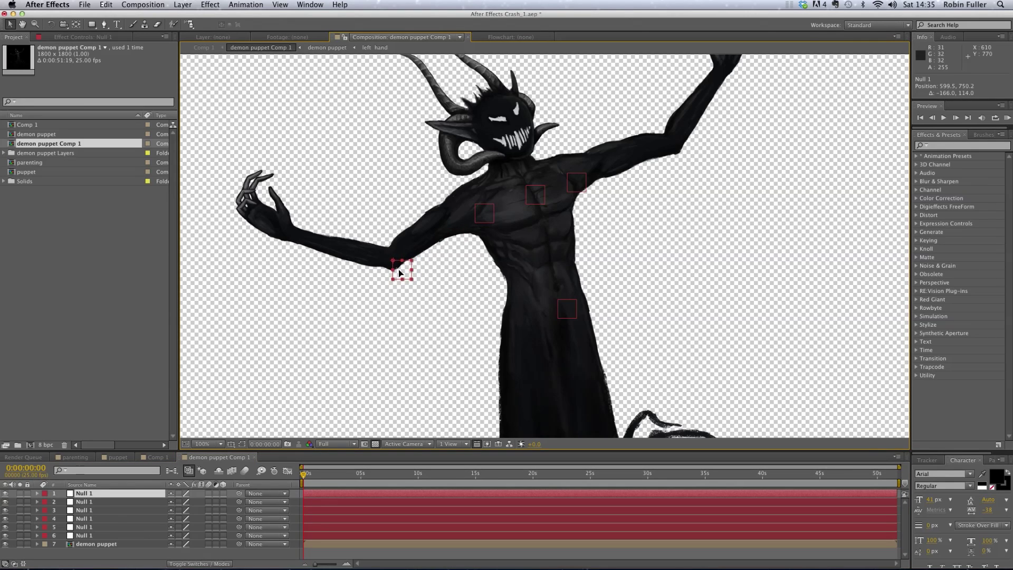
{"action": "key", "text": "super+d"}
{"action": "left_click_drag", "start_coordinate": [398, 269], "coordinate": [297, 240]}
{"action": "key", "text": "Return"}
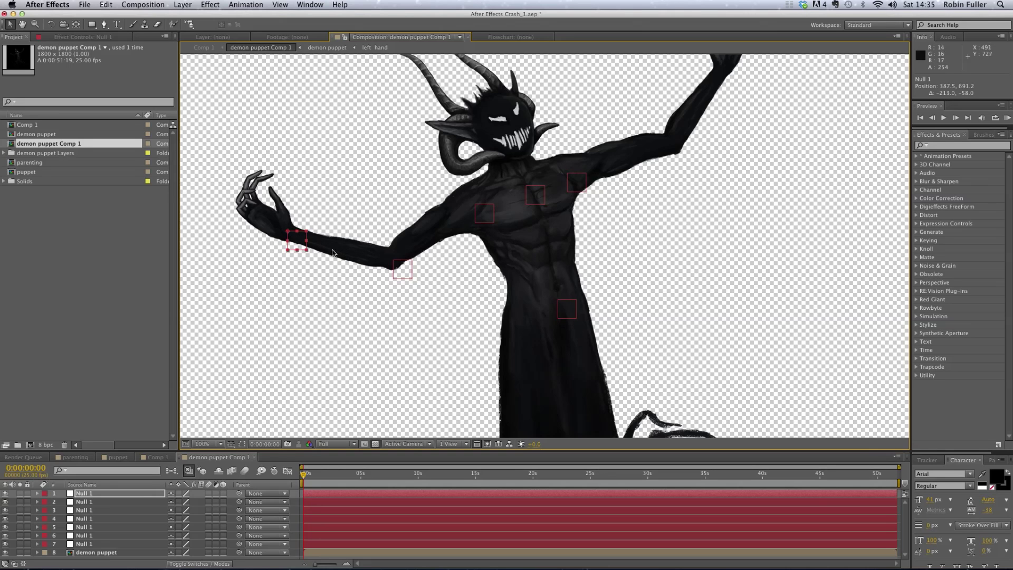
Duplicate the null for the raised arm, placing copies at the elbow at about 1166, 516 and the wrist at about 1264, 365
{"action": "key", "text": "period"}
{"action": "left_click_drag", "start_coordinate": [258, 208], "coordinate": [586, 228]}
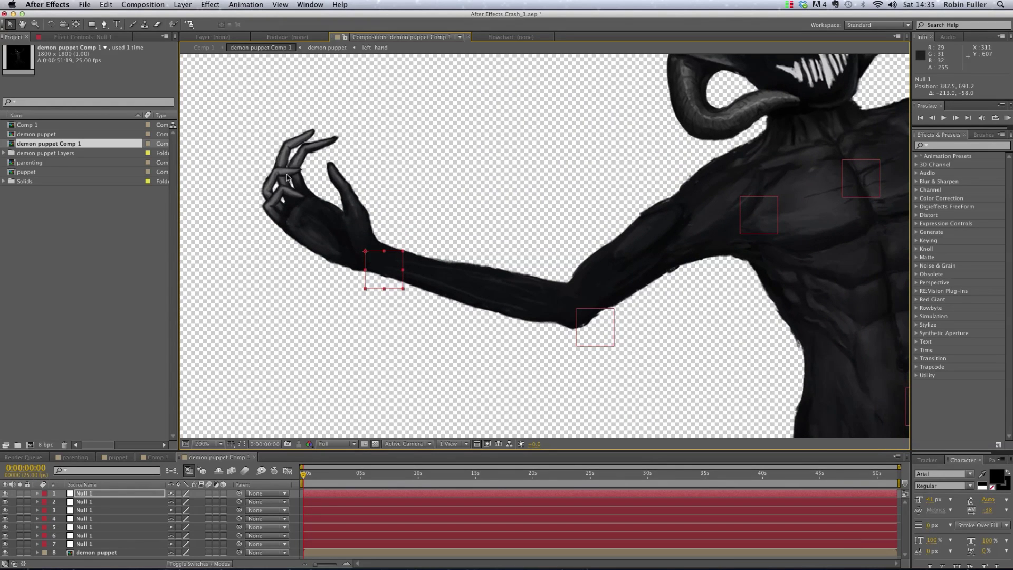
{"action": "key", "text": "comma"}
{"action": "left_click_drag", "start_coordinate": [509, 199], "coordinate": [312, 210]}
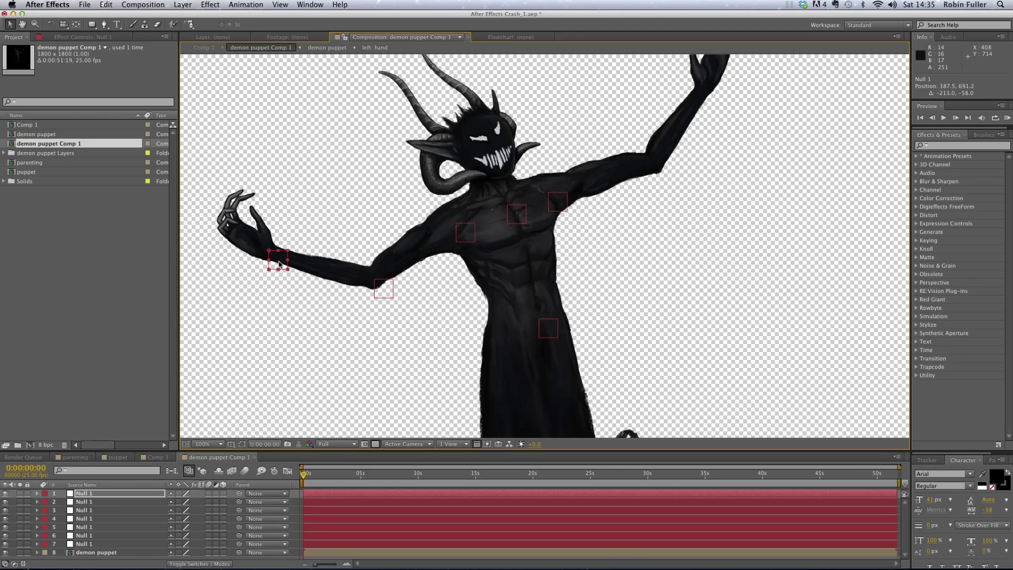
{"action": "key", "text": "super+d"}
{"action": "left_click_drag", "start_coordinate": [276, 267], "coordinate": [527, 263]}
{"action": "key", "text": "space"}
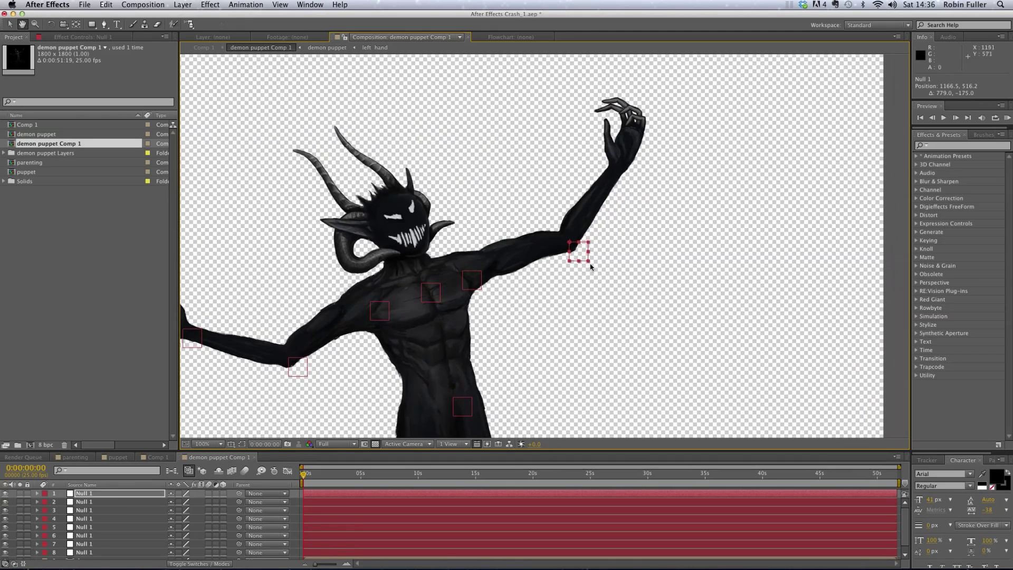
{"action": "left_click_drag", "start_coordinate": [590, 260], "coordinate": [628, 185]}
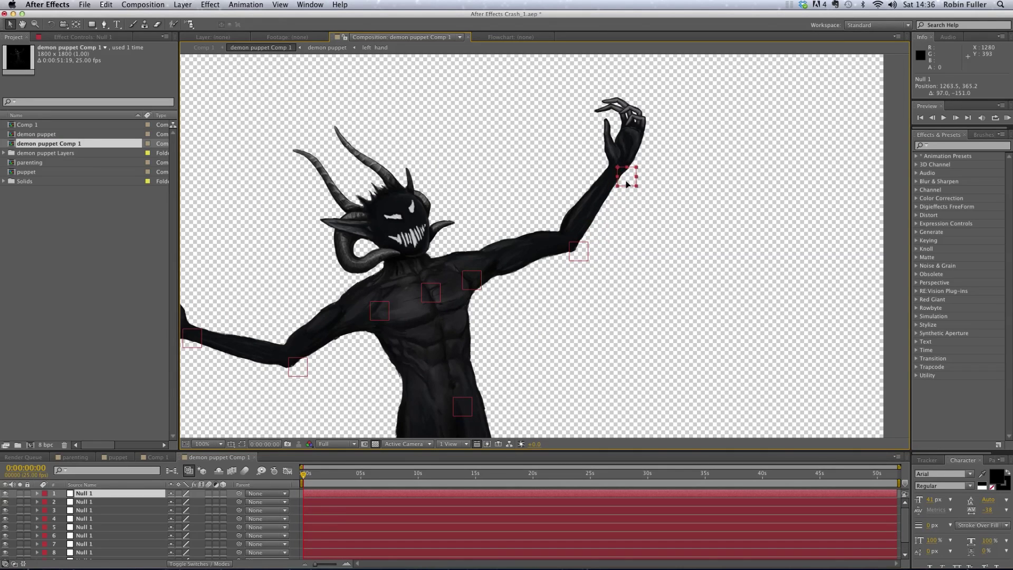
{"action": "key", "text": "Return"}
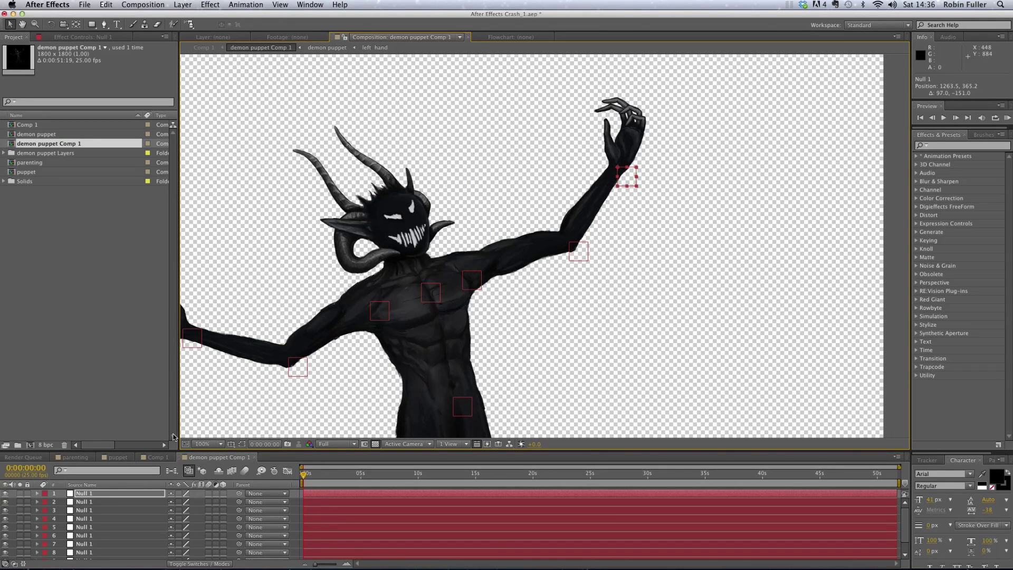
{"action": "key", "text": "Return"}
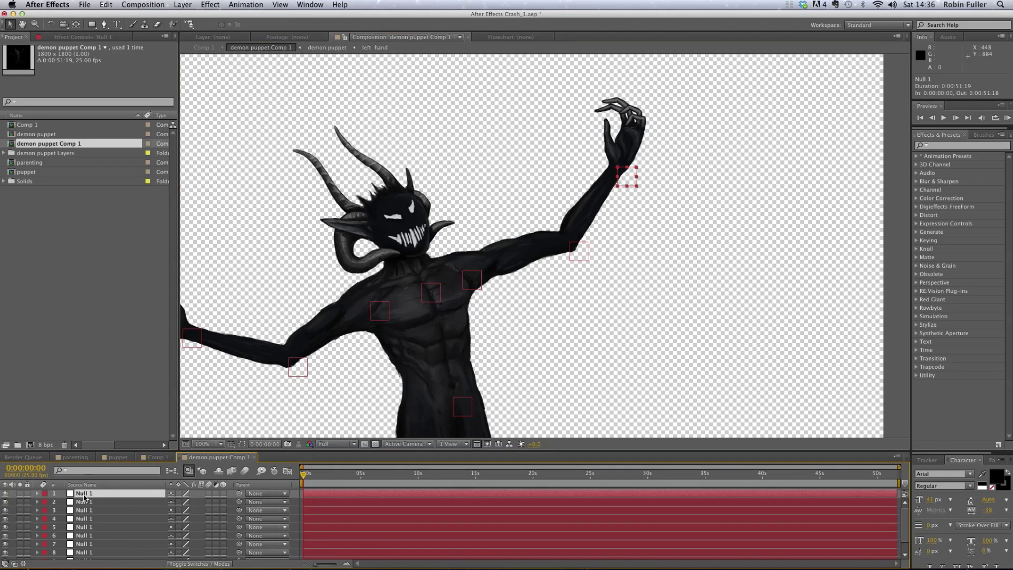
Duplicate the raised arm's wrist null twice, placing one copy at the neck and one on the head at about 808, 437
{"action": "left_click_drag", "start_coordinate": [626, 178], "coordinate": [399, 216]}
{"action": "key", "text": "super+d"}
{"action": "key", "text": "Return"}
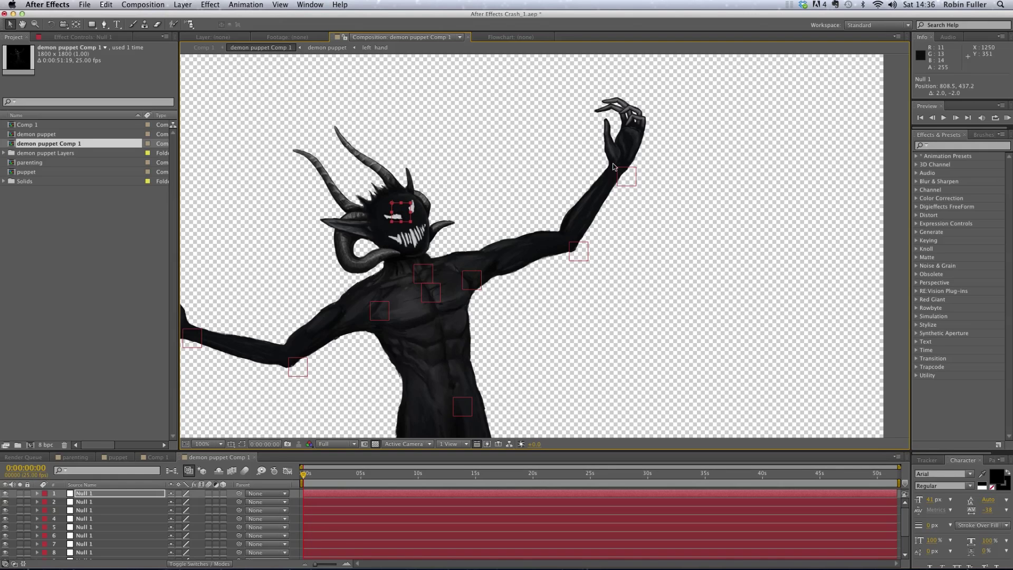
Duplicate both wrist nulls to place a null on each hand, and adjust the lowered arm's wrist null to about 391, 695
{"action": "left_click", "coordinate": [627, 181]}
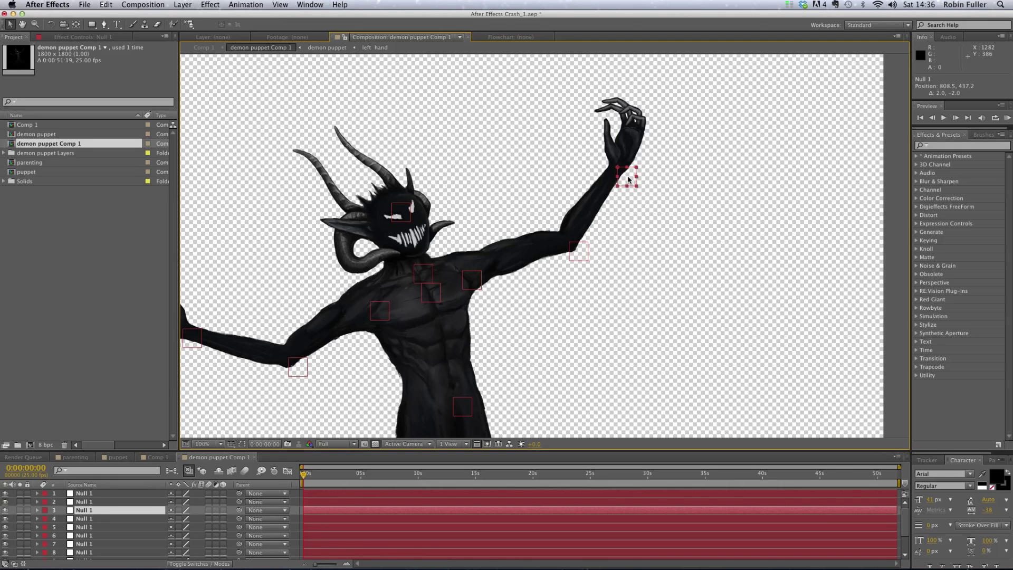
{"action": "left_click_drag", "start_coordinate": [631, 180], "coordinate": [649, 141]}
{"action": "left_click", "coordinate": [628, 179]}
{"action": "left_click_drag", "start_coordinate": [402, 240], "coordinate": [599, 204]}
{"action": "left_click", "coordinate": [394, 304]}
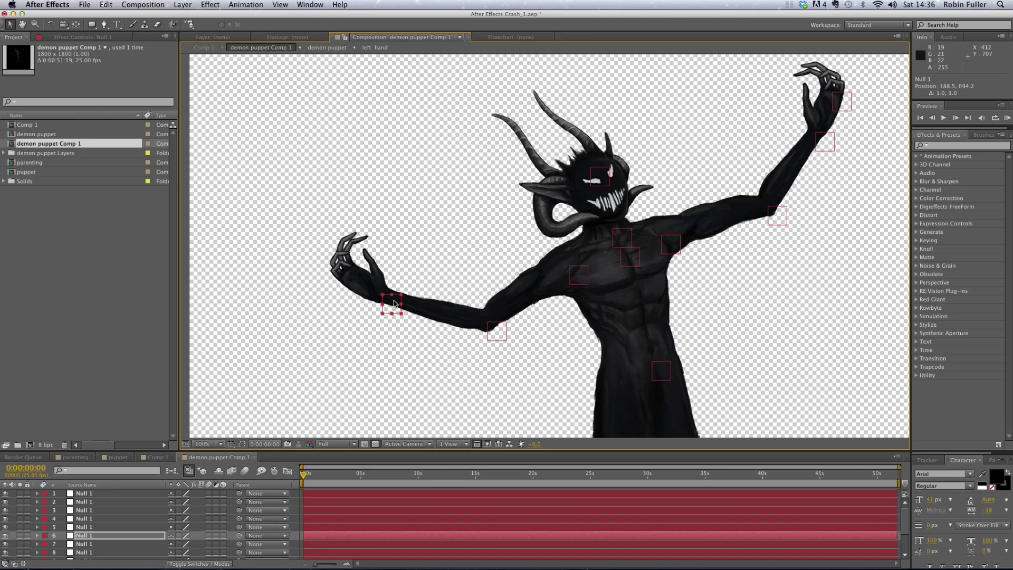
{"action": "mouse_move", "coordinate": [395, 311]}
{"action": "left_mouse_down"}
{"action": "mouse_move", "coordinate": [359, 287]}
{"action": "mouse_move", "coordinate": [397, 312]}
{"action": "left_mouse_up"}
Rename the null at the bottom of the demon's body as base
{"action": "left_click_drag", "start_coordinate": [584, 353], "coordinate": [459, 224]}
{"action": "key", "text": "comma"}
{"action": "key", "text": "period"}
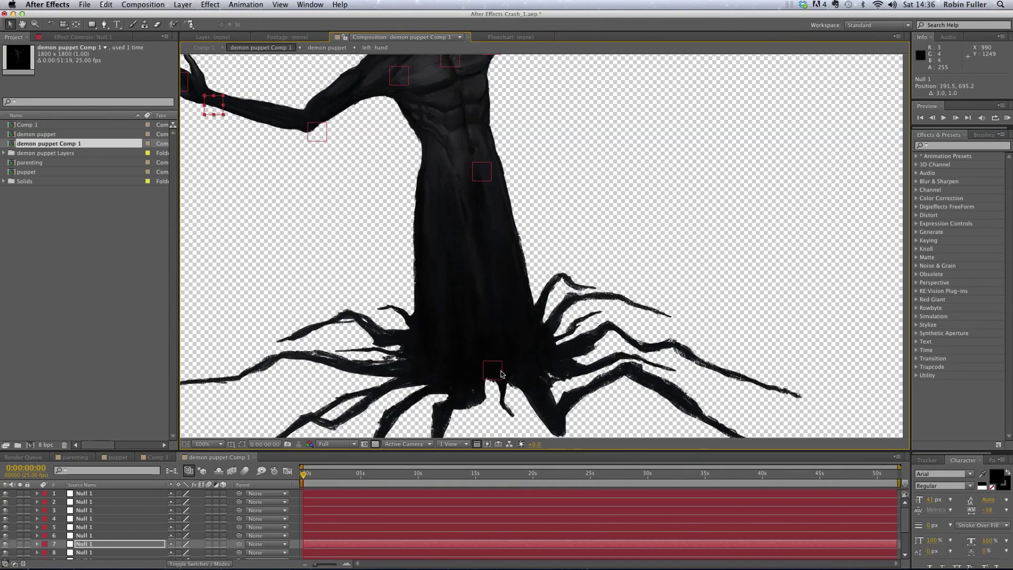
{"action": "left_click", "coordinate": [500, 376]}
{"action": "scroll", "coordinate": [122, 535], "scroll_direction": "down", "scroll_amount": 5}
{"action": "left_click", "coordinate": [90, 548]}
{"action": "key", "text": "Return"}
{"action": "type", "text": "bas"}
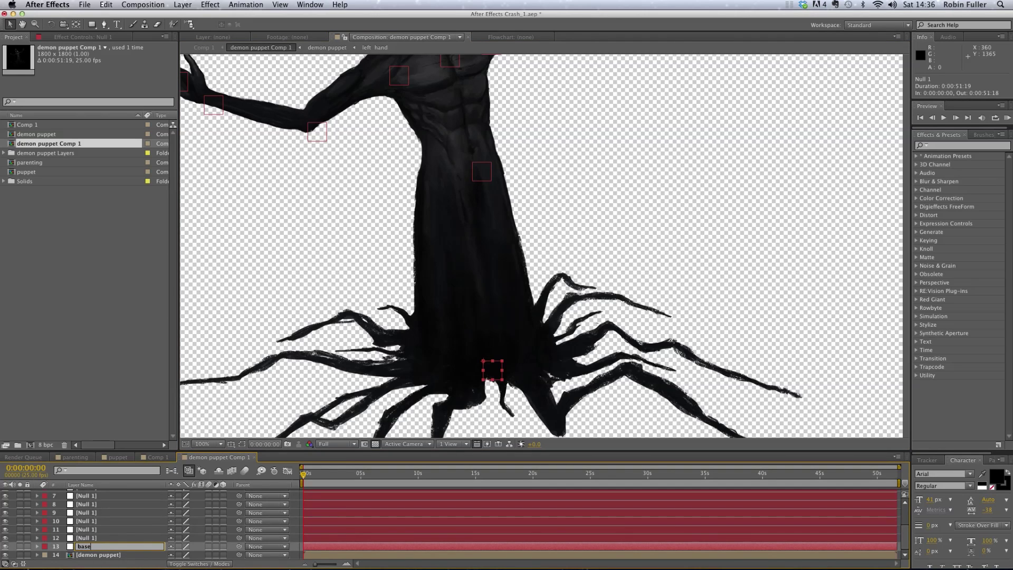
{"action": "type", "text": "e"}
{"action": "key", "text": "Return"}
Rename the null layer directly above base as waist
{"action": "left_click", "coordinate": [101, 539]}
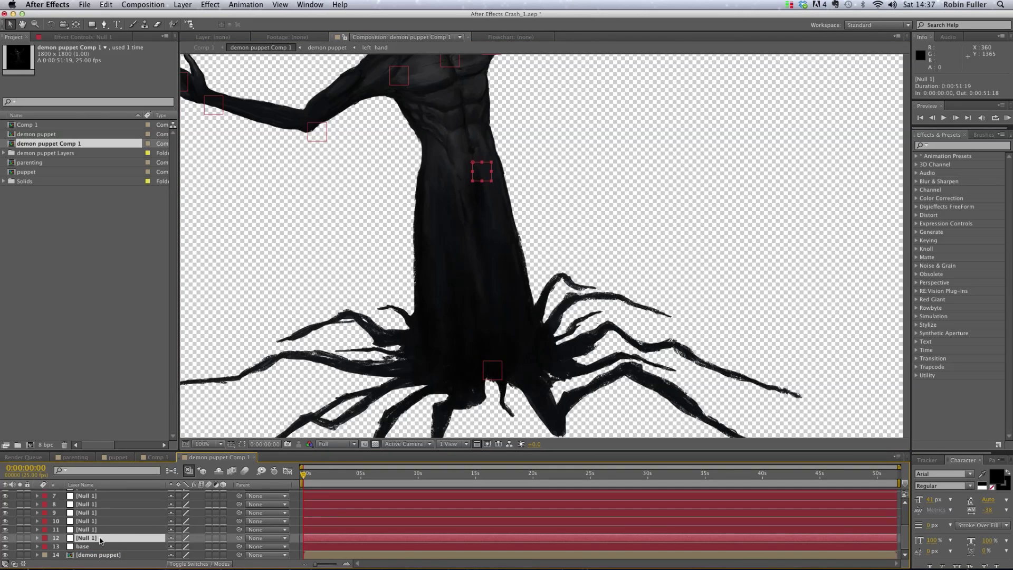
{"action": "key", "text": "Return"}
{"action": "type", "text": "wais"}
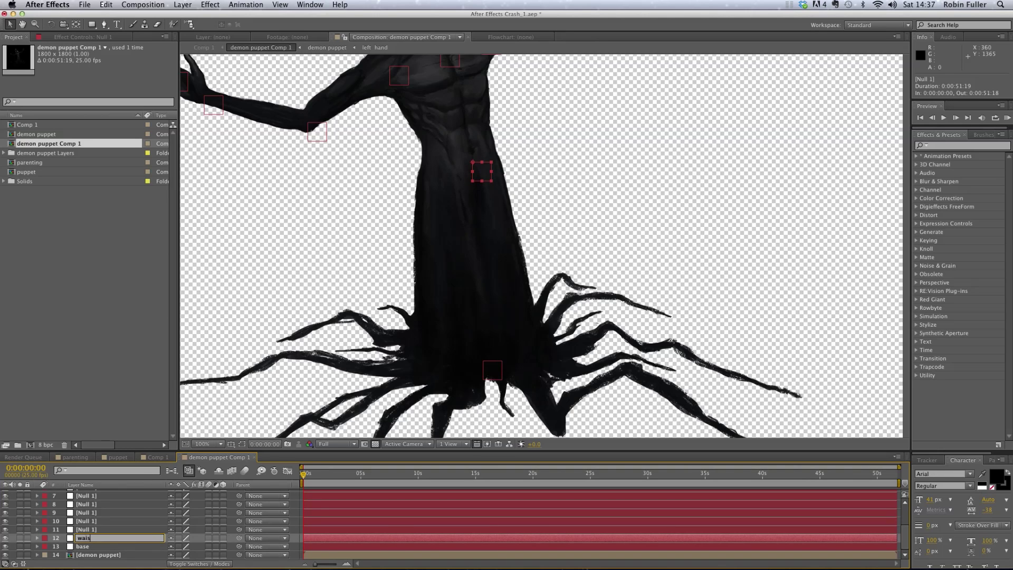
{"action": "type", "text": "t"}
{"action": "key", "text": "Return"}
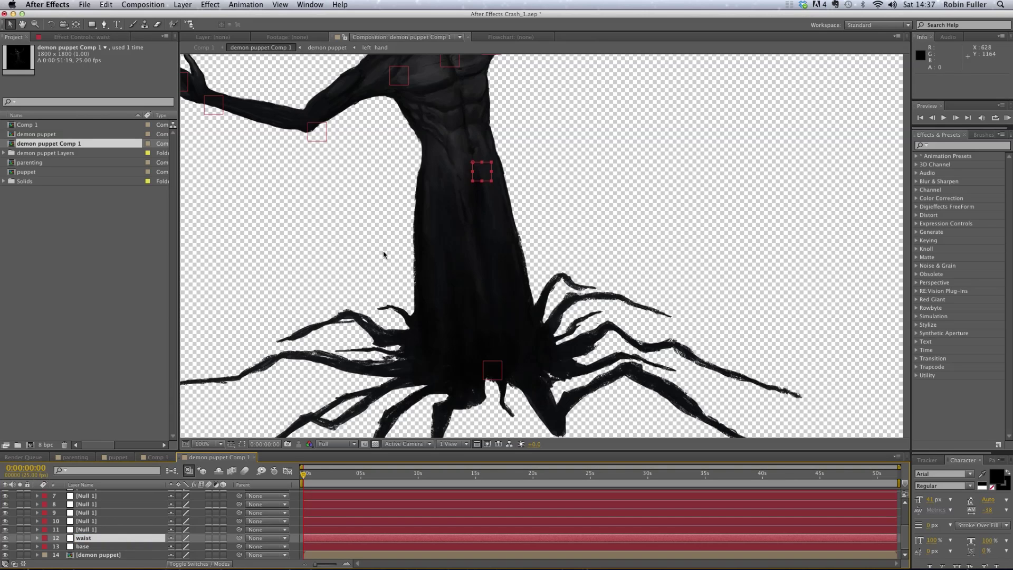
Rename the null on the demon's chest, the one directly above the waist layer, as "chest"
{"action": "scroll", "coordinate": [383, 255], "scroll_direction": "up", "scroll_amount": 5}
{"action": "left_click", "coordinate": [102, 530]}
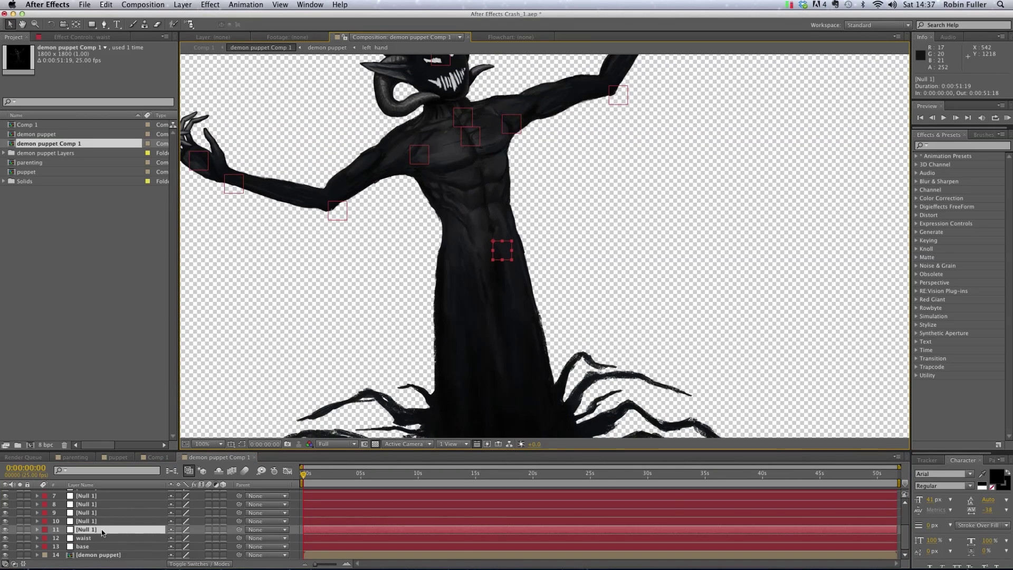
{"action": "key", "text": "Return"}
{"action": "type", "text": "che"}
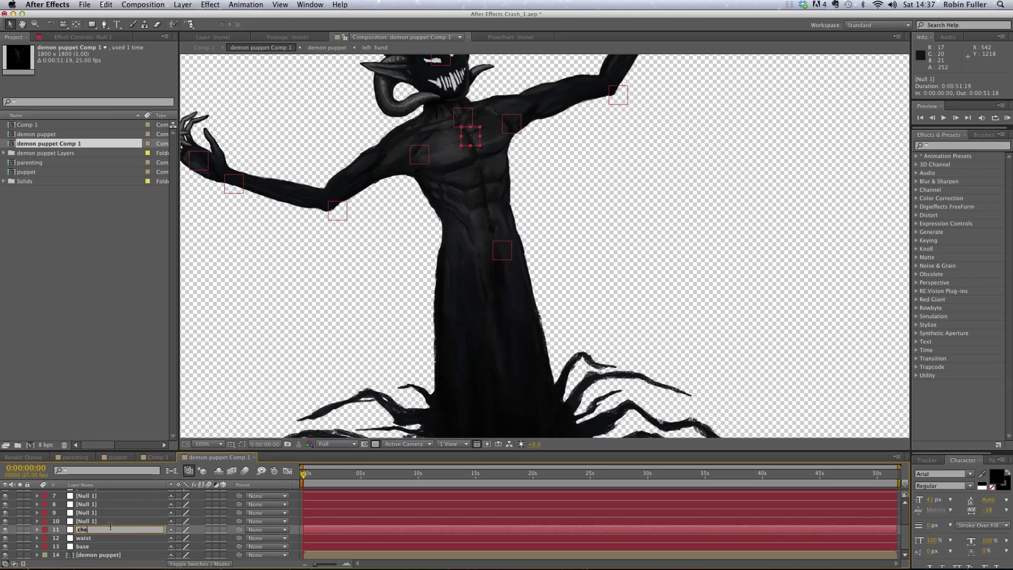
{"action": "type", "text": "st"}
{"action": "key", "text": "Return"}
Rename the two shoulder nulls above the chest layer as "right shoulder" and "left shoulder"
{"action": "left_click", "coordinate": [111, 523]}
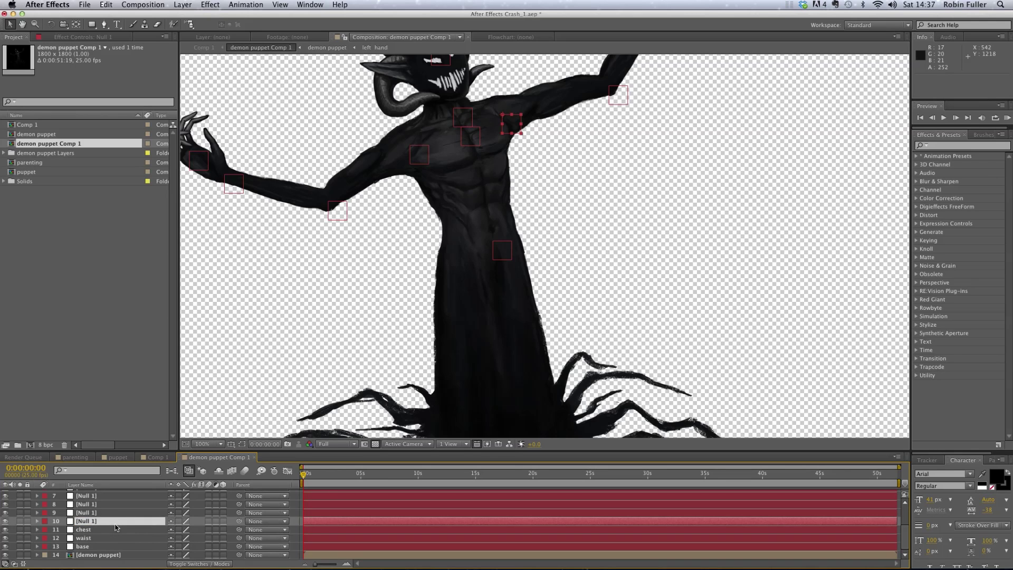
{"action": "key", "text": "Return"}
{"action": "type", "text": "right shouylder"}
{"action": "left_click", "coordinate": [86, 513]}
{"action": "key", "text": "Return"}
{"action": "type", "text": "left shoul"}
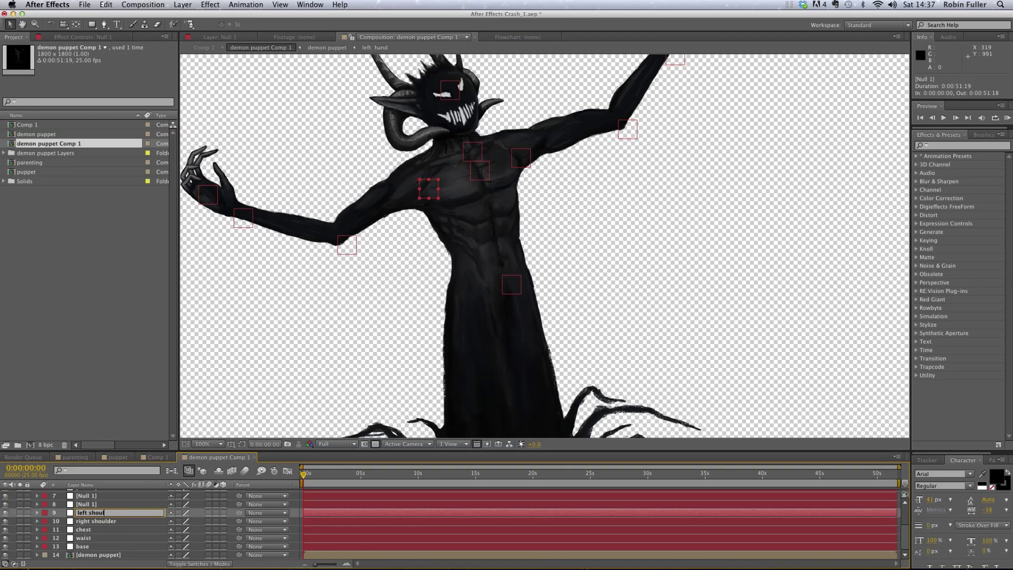
{"action": "key", "text": "Return"}
Rename the two nulls above the left shoulder layer as "left elbow" and "left wrist"
{"action": "key", "text": "super+Up"}
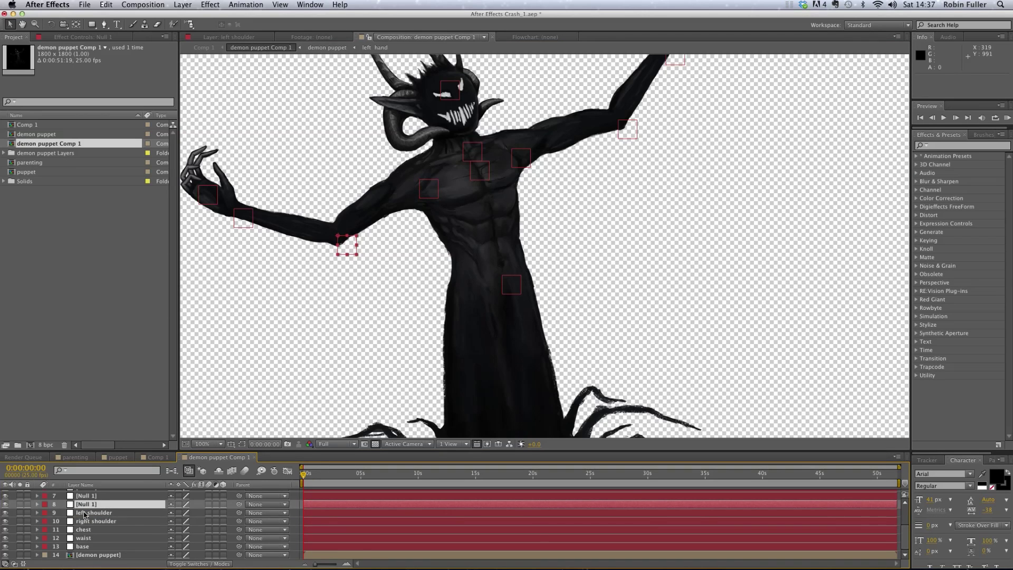
{"action": "key", "text": "Return"}
{"action": "type", "text": "lef"}
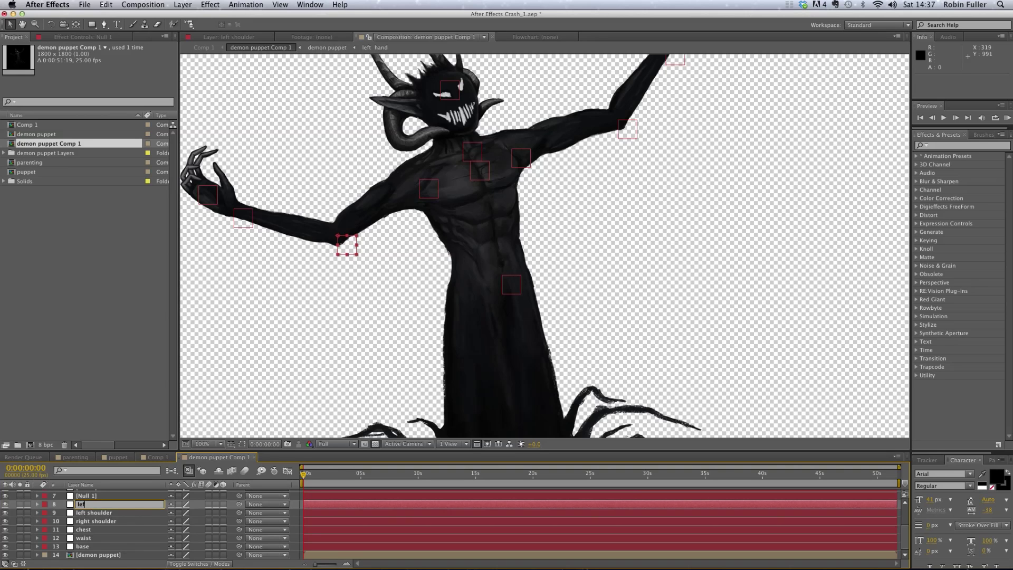
{"action": "type", "text": "t elbow"}
{"action": "key", "text": "Return"}
{"action": "key", "text": "super+Up"}
{"action": "key", "text": "Return"}
{"action": "type", "text": "left"}
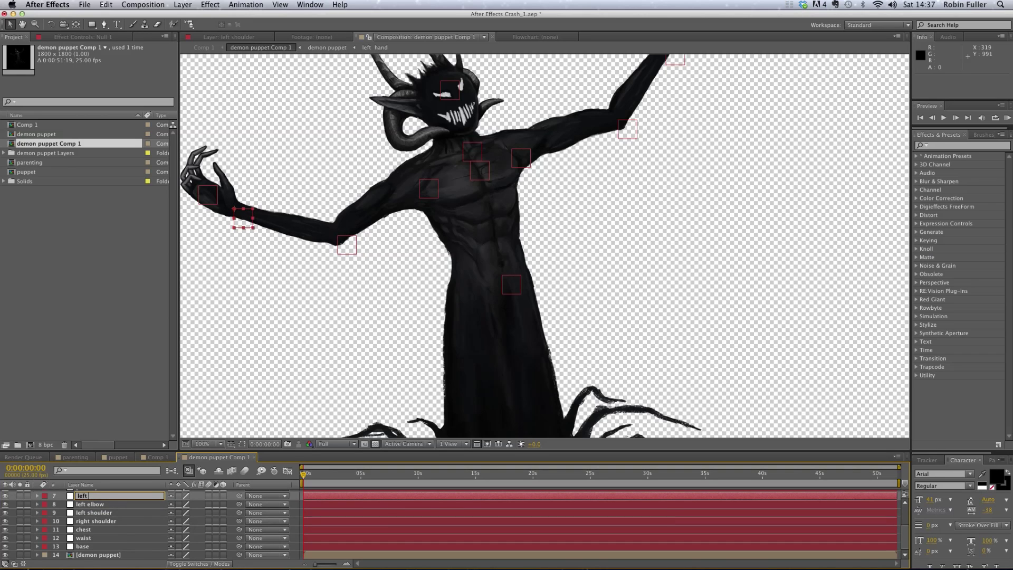
{"action": "type", "text": " wrist"}
{"action": "key", "text": "Return"}
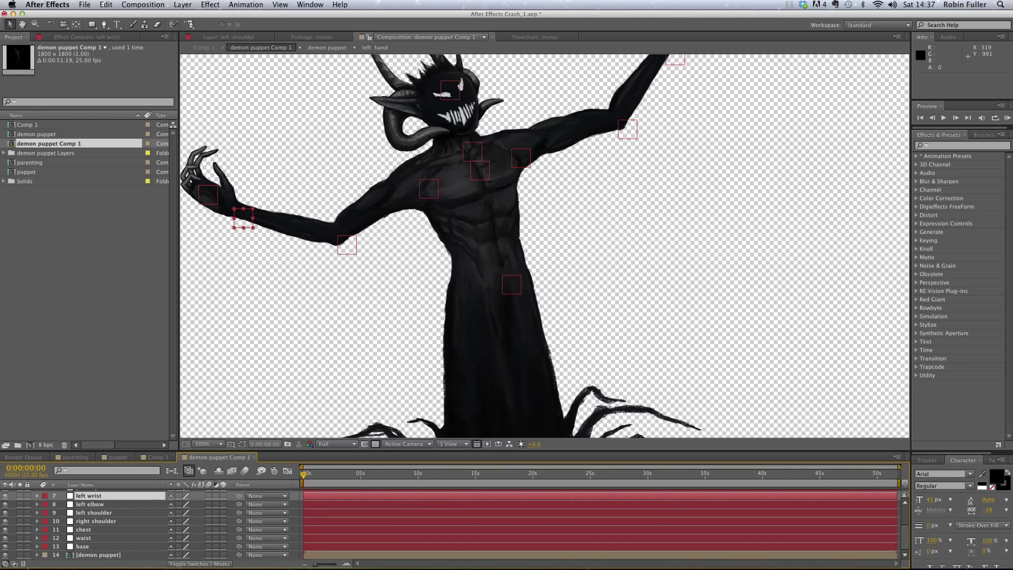
Rename the null directly above the left wrist layer as "left hand"
{"action": "key", "text": "super+Up"}
{"action": "key", "text": "Return"}
{"action": "type", "text": "left han"}
{"action": "key", "text": "Return"}
Rename the two nulls above the left hand layer as "right elbow" and "right wrist"
{"action": "key", "text": "super+Up"}
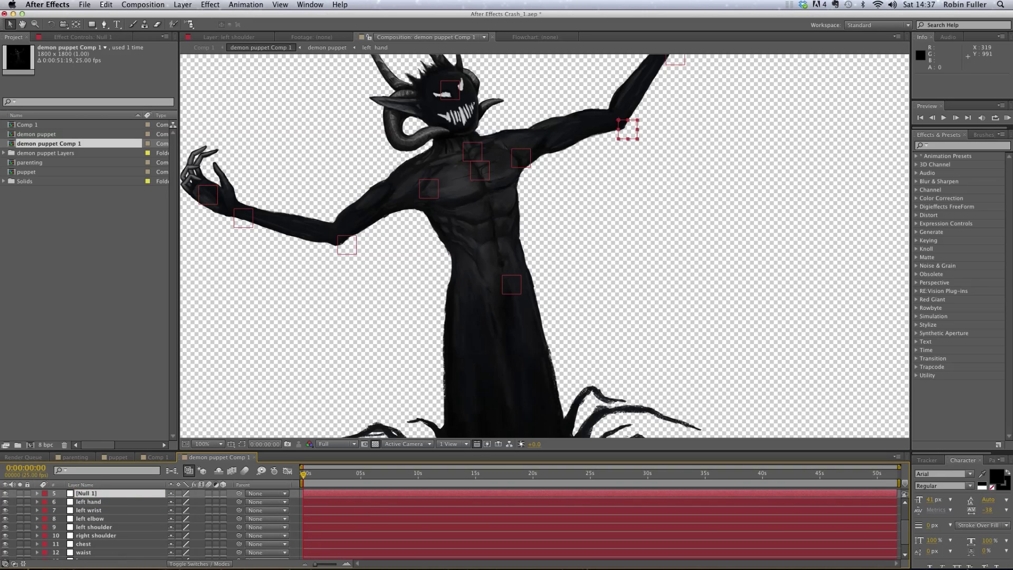
{"action": "key", "text": "Return"}
{"action": "type", "text": "right elbow"}
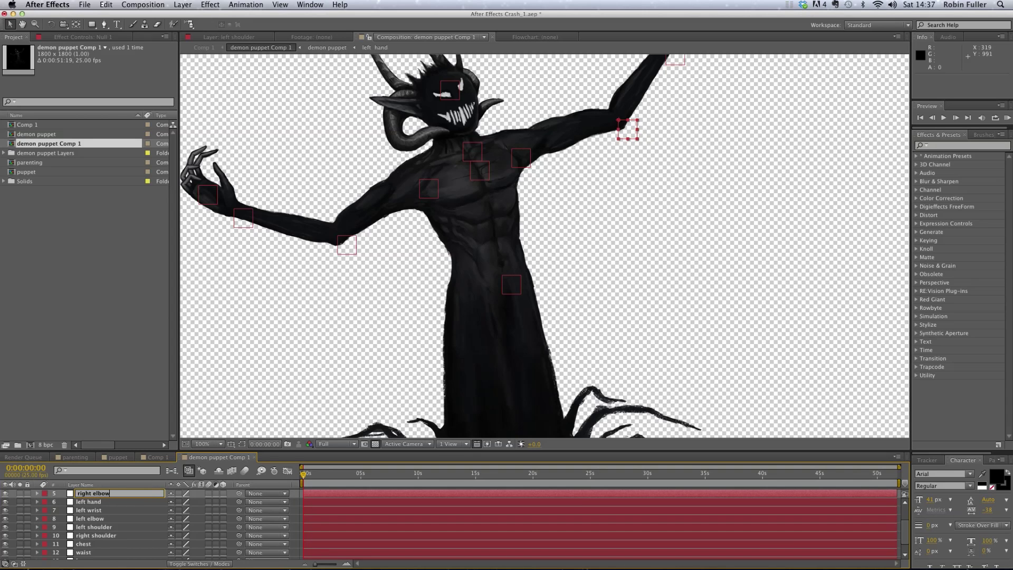
{"action": "key", "text": "Return"}
{"action": "key", "text": "super+Up"}
{"action": "key", "text": "Return"}
{"action": "type", "text": "right wrist"}
{"action": "key", "text": "Return"}
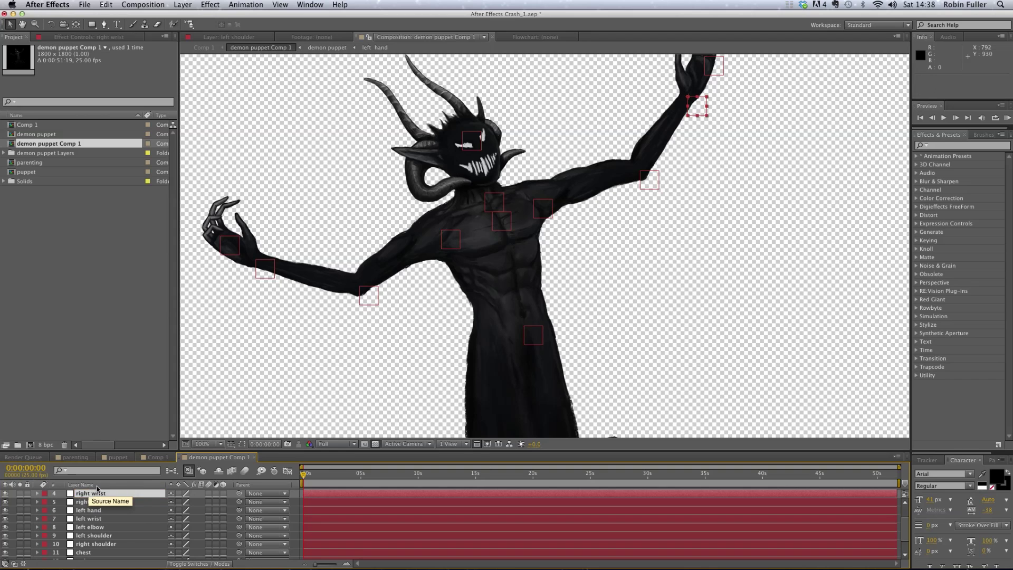
Step through the layers around the right wrist to check which null sits on which joint of the raised arm
{"action": "left_click_drag", "start_coordinate": [527, 302], "coordinate": [542, 336]}
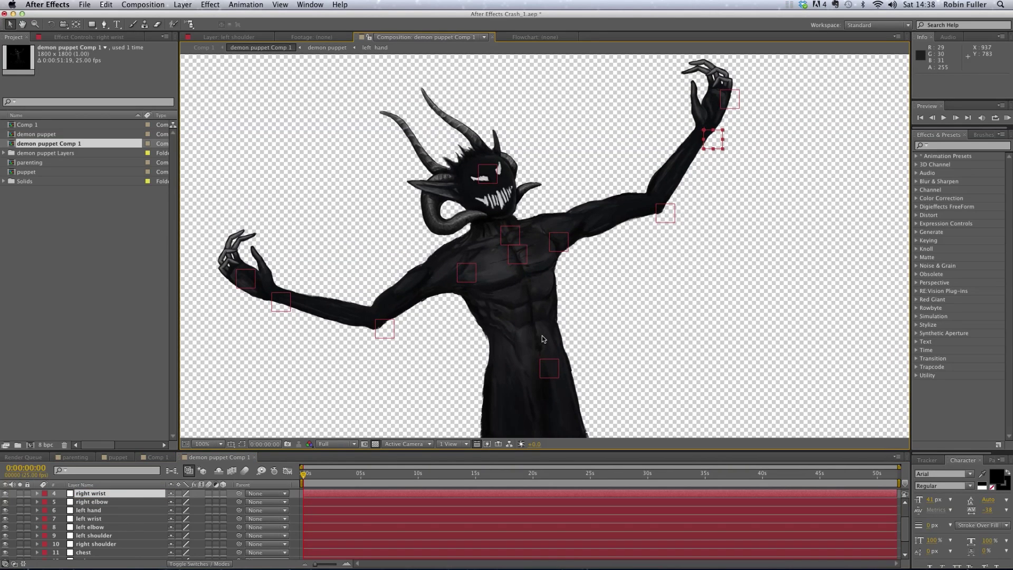
{"action": "key", "text": "super+Up"}
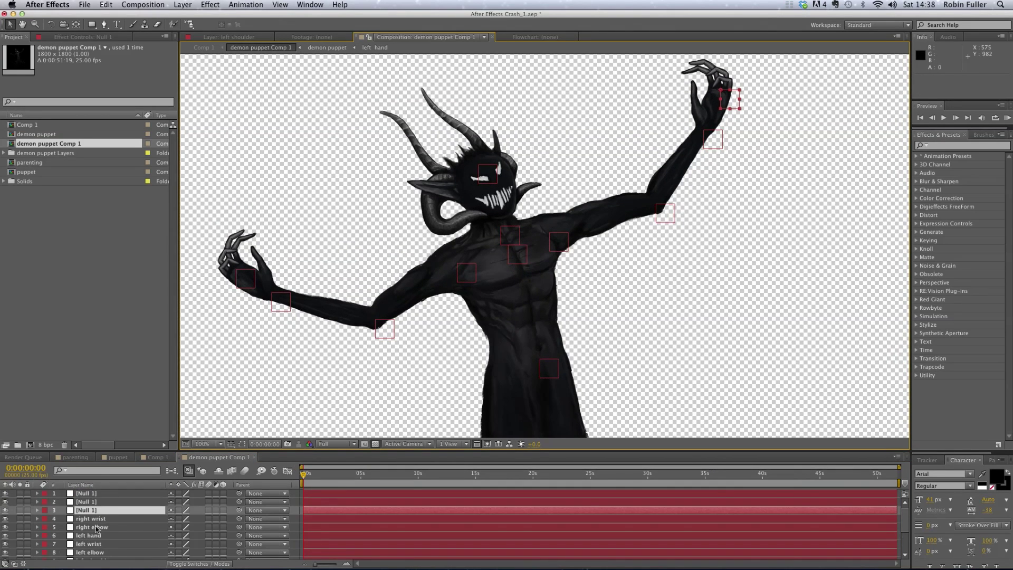
{"action": "key", "text": "super+Down"}
{"action": "key", "text": "super+Down"}
{"action": "key", "text": "super+Down"}
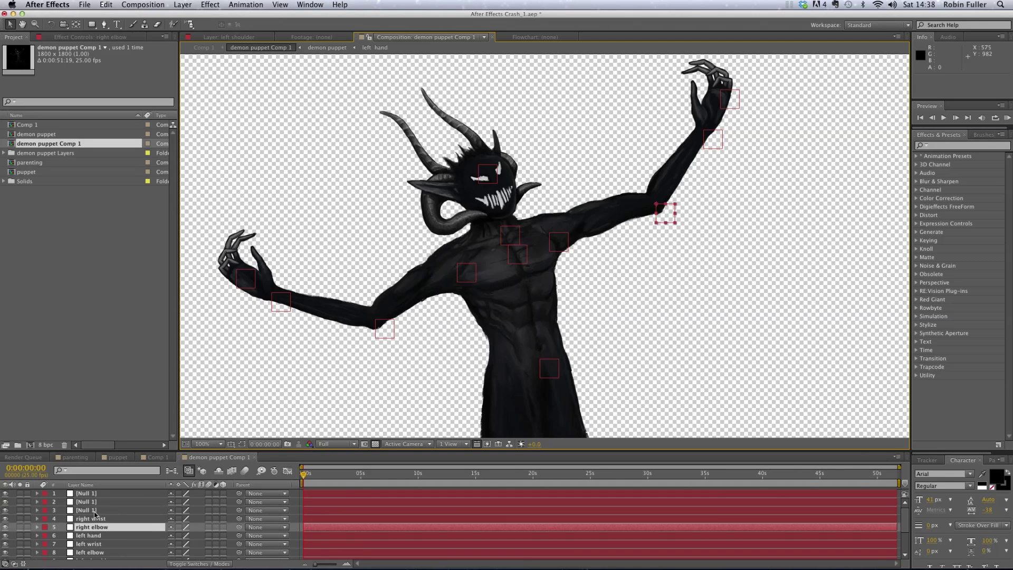
{"action": "key", "text": "super+Up"}
{"action": "key", "text": "super+Up"}
{"action": "key", "text": "super+Up"}
{"action": "key", "text": "super+Down"}
{"action": "key", "text": "super+Down"}
{"action": "key", "text": "super+Up"}
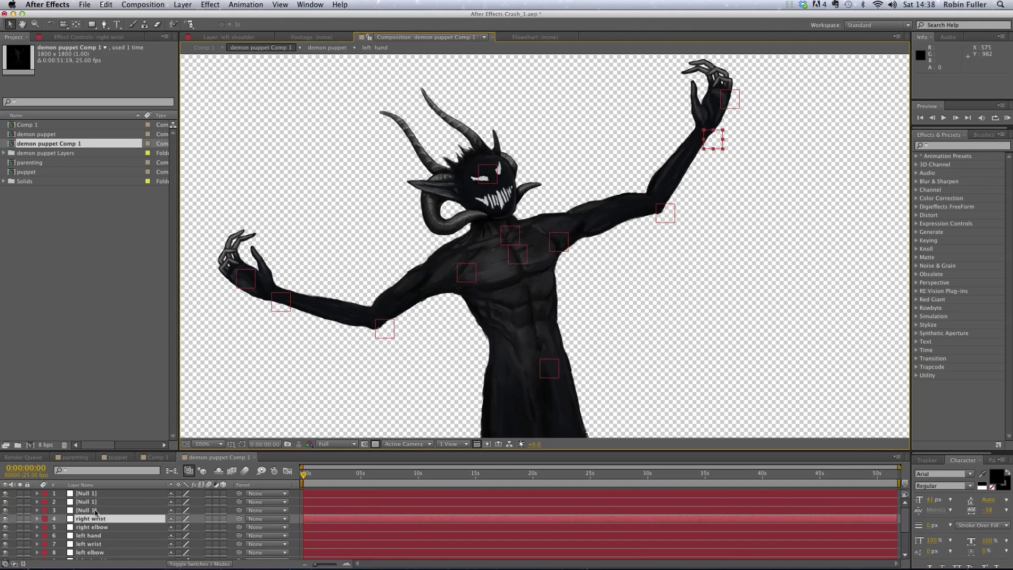
{"action": "key", "text": "super+Up"}
{"action": "key", "text": "super+Down"}
{"action": "key", "text": "super+Up"}
{"action": "key", "text": "super+Down"}
{"action": "key", "text": "super+Up"}
{"action": "key", "text": "super+Down"}
Rename the null directly above the right wrist layer as "right hand"
{"action": "left_click", "coordinate": [96, 511]}
{"action": "key", "text": "Return"}
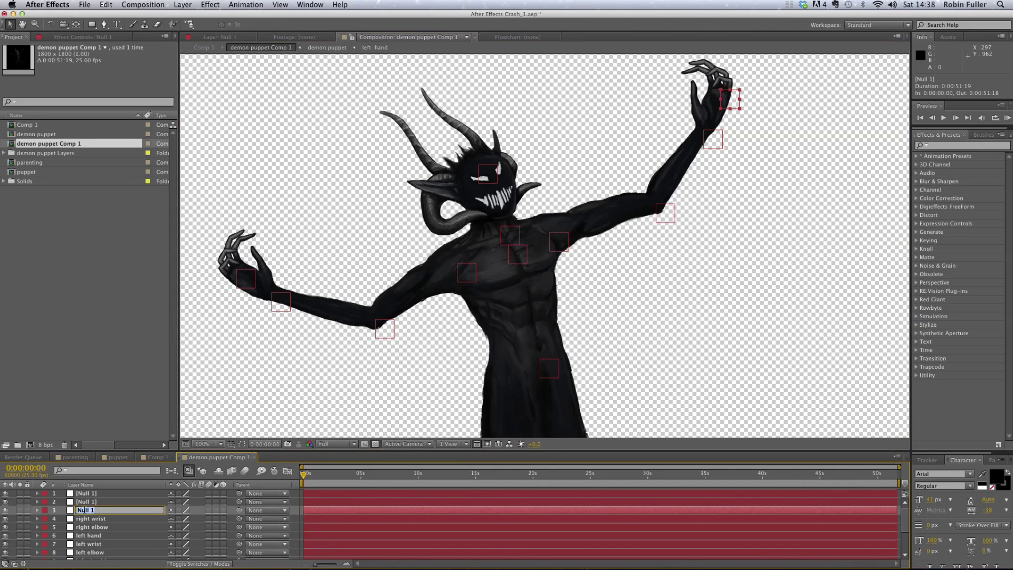
{"action": "type", "text": "right hand"}
{"action": "key", "text": "Return"}
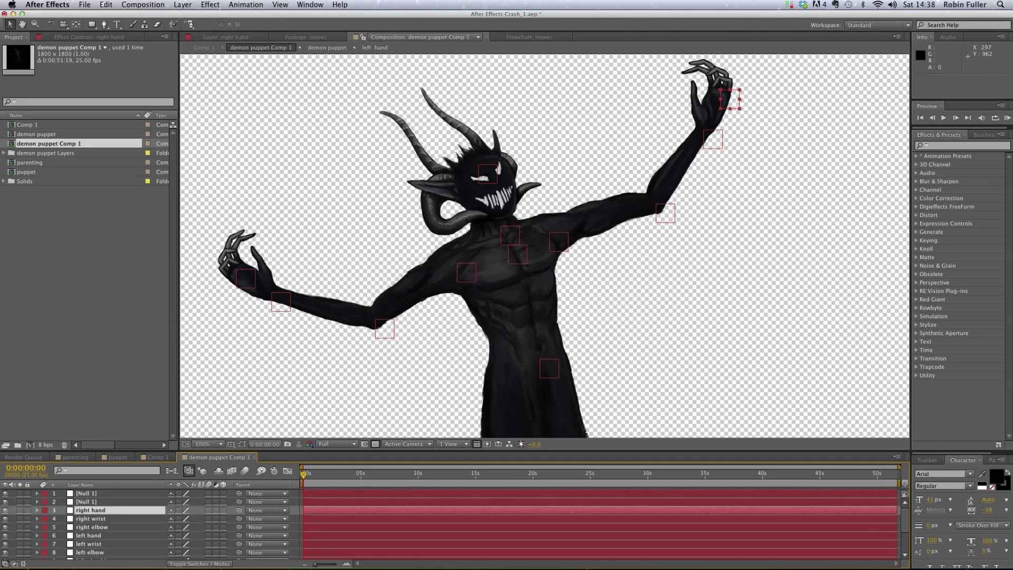
Rename the two remaining unnamed nulls above the right hand layer as "neck" and "head"
{"action": "key", "text": "super+Up"}
{"action": "key", "text": "Return"}
{"action": "type", "text": "ne"}
{"action": "key", "text": "Return"}
{"action": "key", "text": "super+Up"}
{"action": "key", "text": "Return"}
{"action": "key", "text": "Return"}
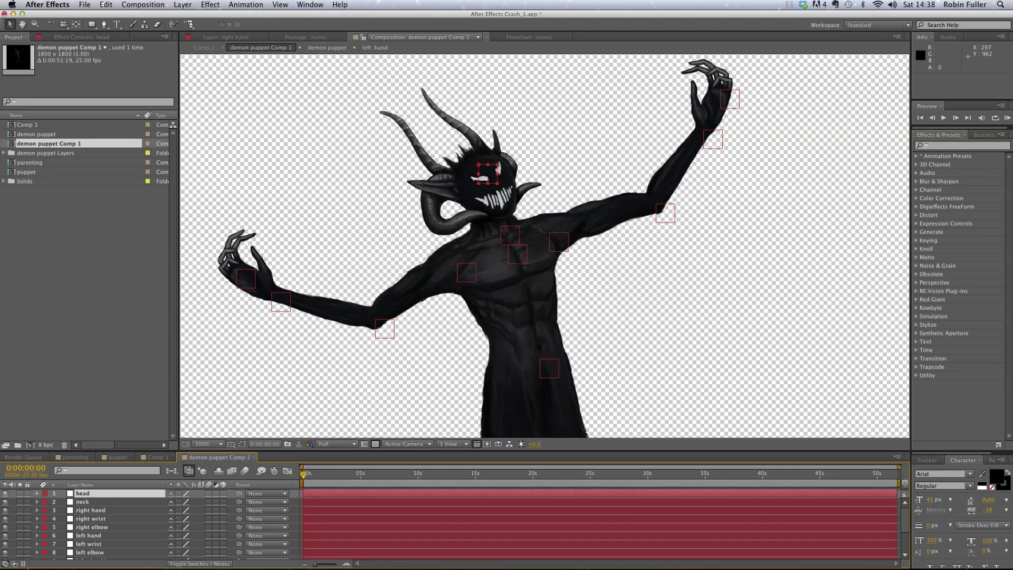
{"action": "scroll", "coordinate": [117, 526], "scroll_direction": "down", "scroll_amount": 5}
{"action": "left_click_drag", "start_coordinate": [421, 338], "coordinate": [410, 190]}
{"action": "key", "text": "comma"}
{"action": "key", "text": "period"}
{"action": "left_click_drag", "start_coordinate": [488, 148], "coordinate": [499, 332]}
{"action": "key", "text": "v"}
Parent the waist null to the base null
{"action": "left_click", "coordinate": [100, 548]}
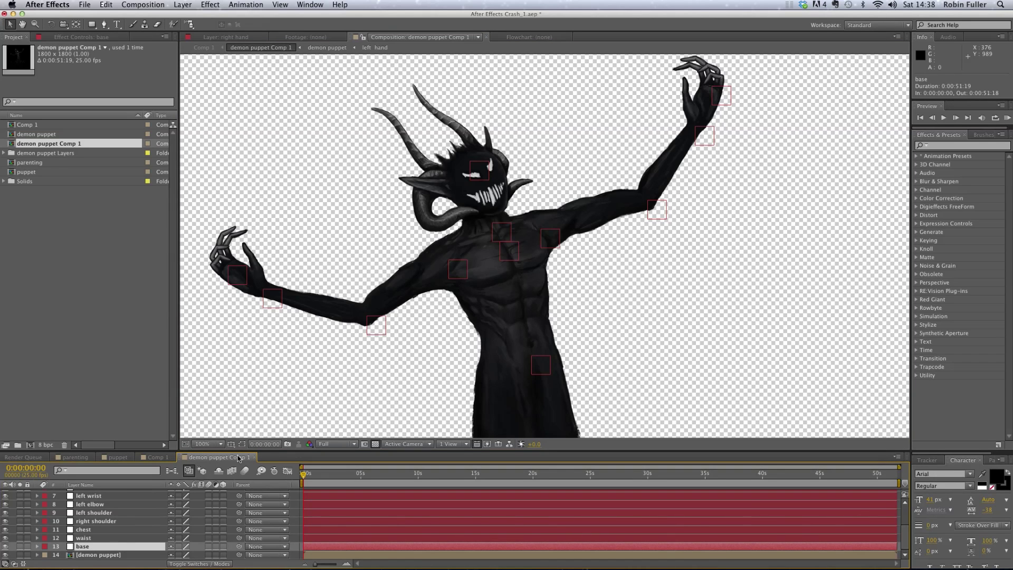
{"action": "left_click_drag", "start_coordinate": [455, 351], "coordinate": [477, 242]}
{"action": "scroll", "coordinate": [480, 300], "scroll_direction": "down", "scroll_amount": 1}
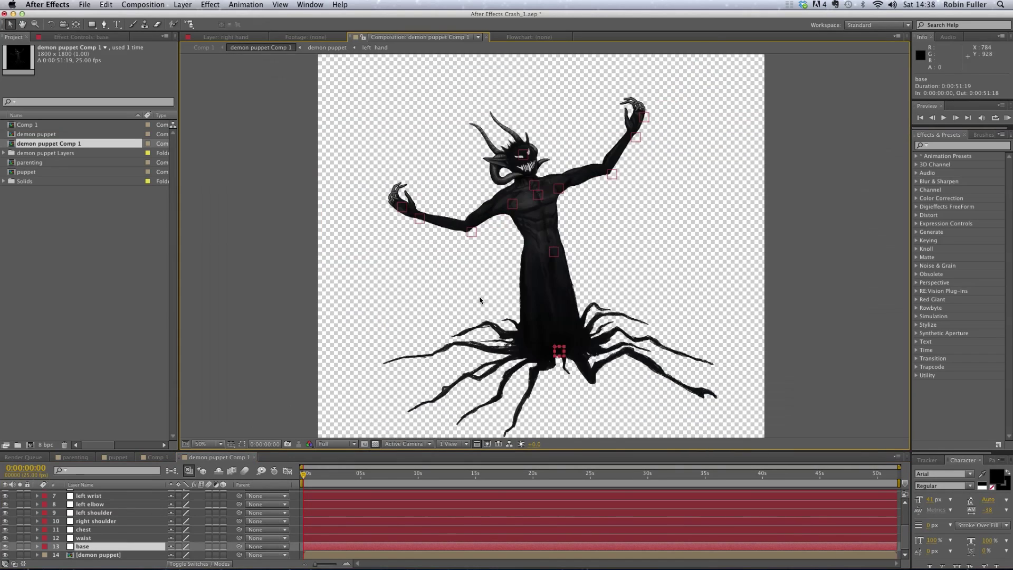
{"action": "left_click_drag", "start_coordinate": [481, 300], "coordinate": [453, 310]}
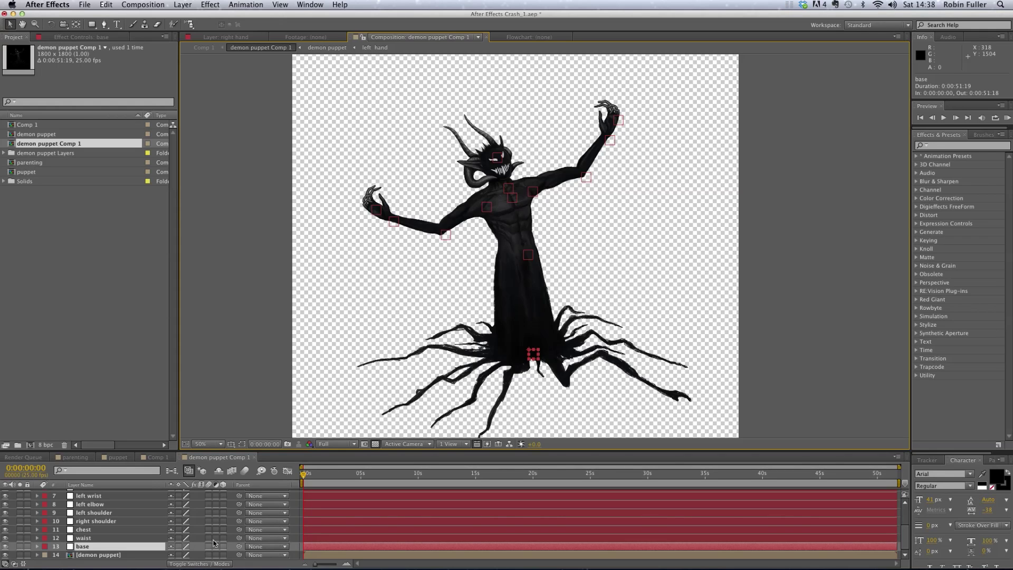
{"action": "left_click_drag", "start_coordinate": [239, 538], "coordinate": [93, 551]}
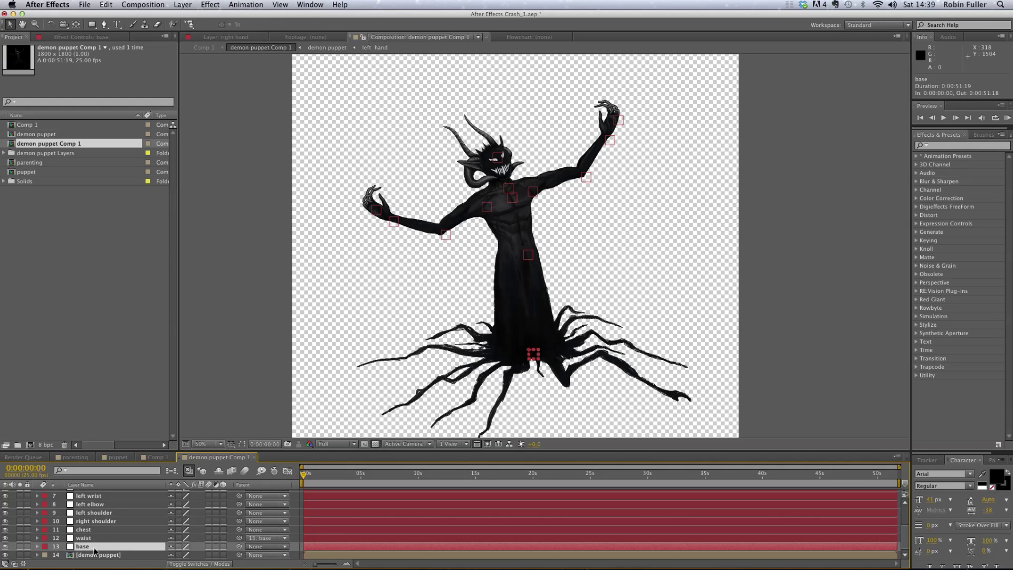
Parent the chest null to the waist null
{"action": "left_click", "coordinate": [85, 538]}
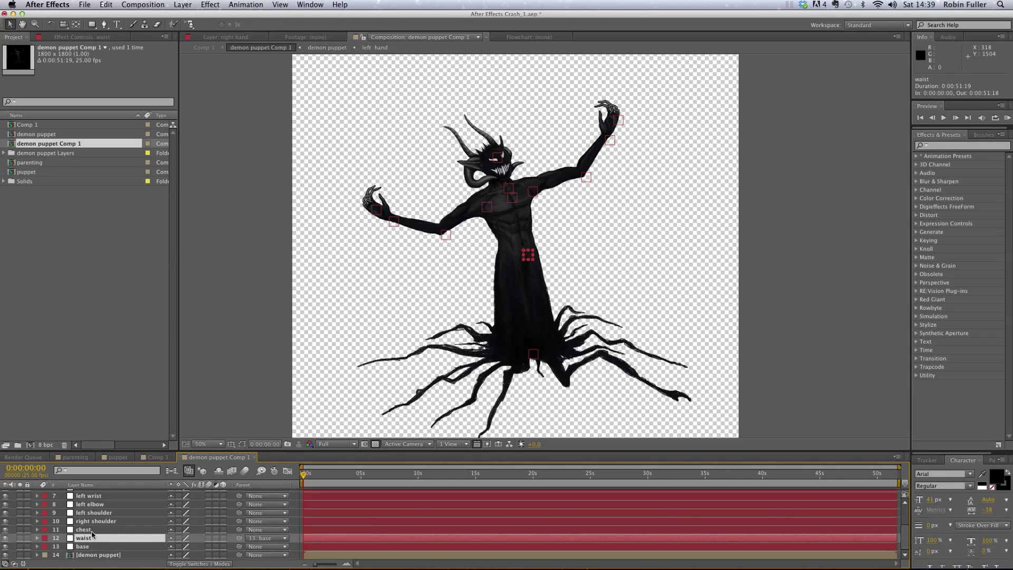
{"action": "left_click", "coordinate": [92, 532]}
{"action": "left_click_drag", "start_coordinate": [239, 531], "coordinate": [129, 539]}
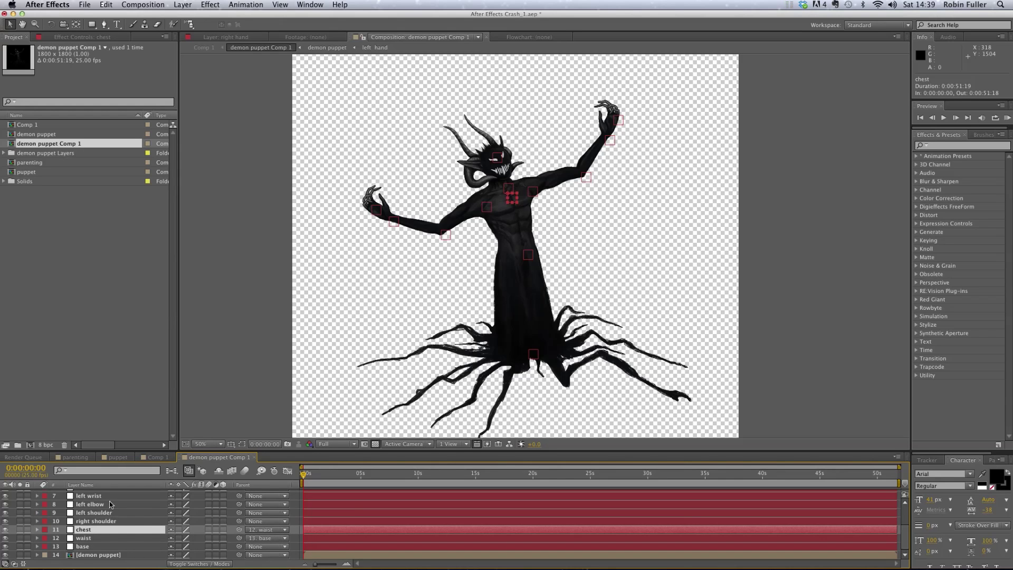
Parent the left shoulder and right shoulder nulls together to the chest null
{"action": "scroll", "coordinate": [535, 292], "scroll_direction": "up", "scroll_amount": 1}
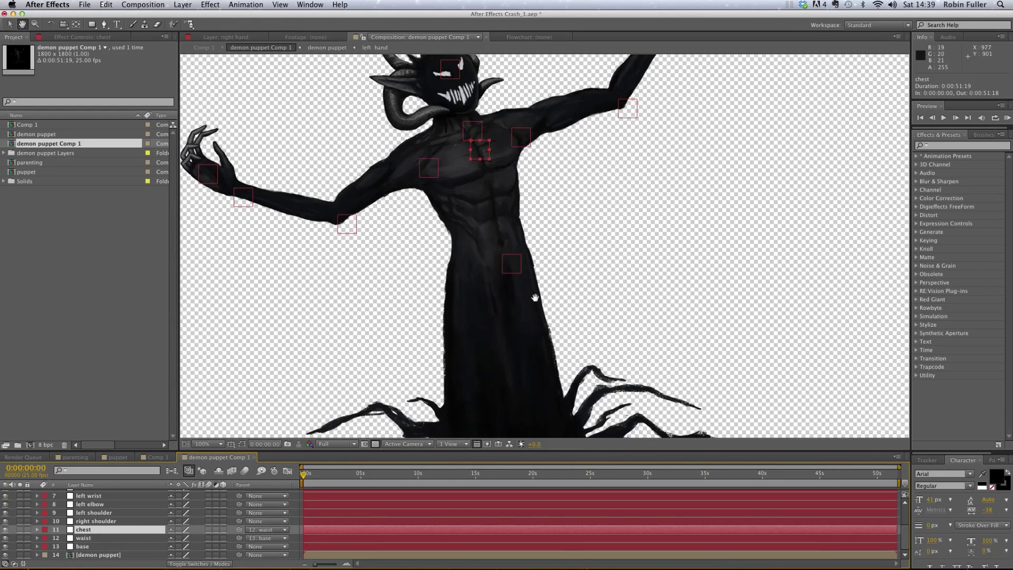
{"action": "scroll", "coordinate": [534, 295], "scroll_direction": "up", "scroll_amount": 1}
{"action": "left_click", "coordinate": [103, 513]}
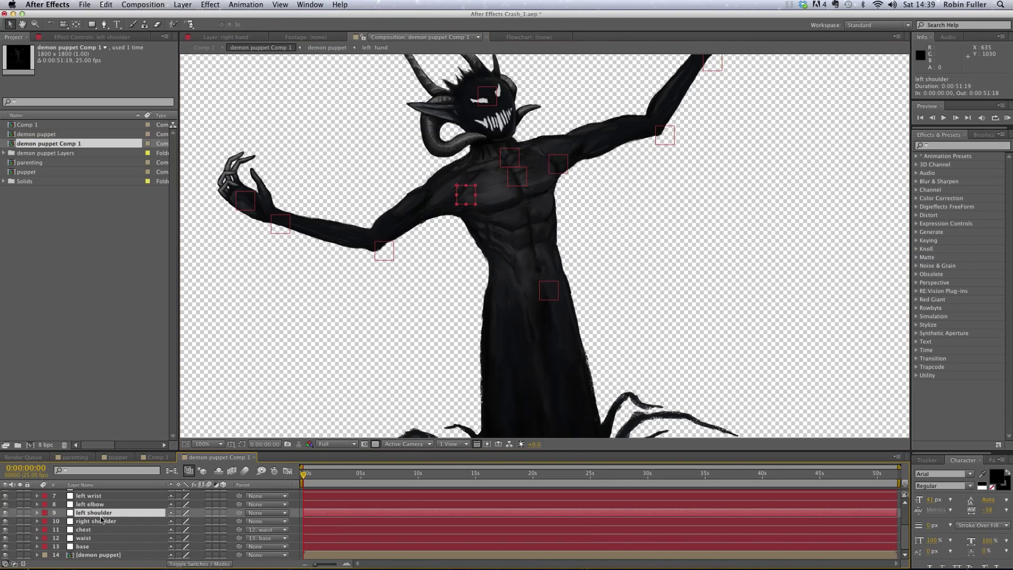
{"action": "left_click", "coordinate": [103, 521], "text": "shift"}
{"action": "left_click_drag", "start_coordinate": [239, 522], "coordinate": [97, 532]}
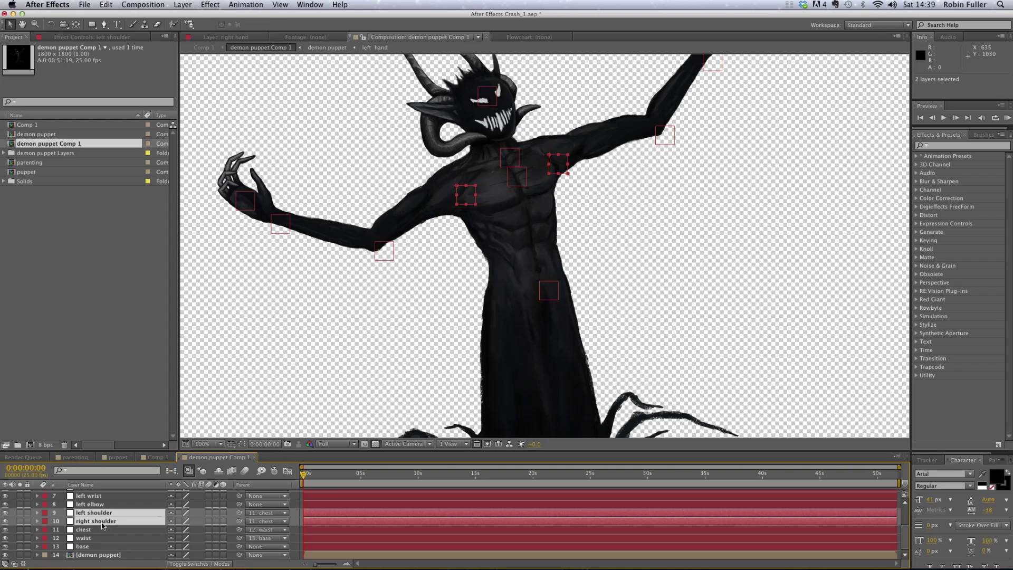
Parent the neck null to the chest null
{"action": "scroll", "coordinate": [102, 523], "scroll_direction": "up", "scroll_amount": 5}
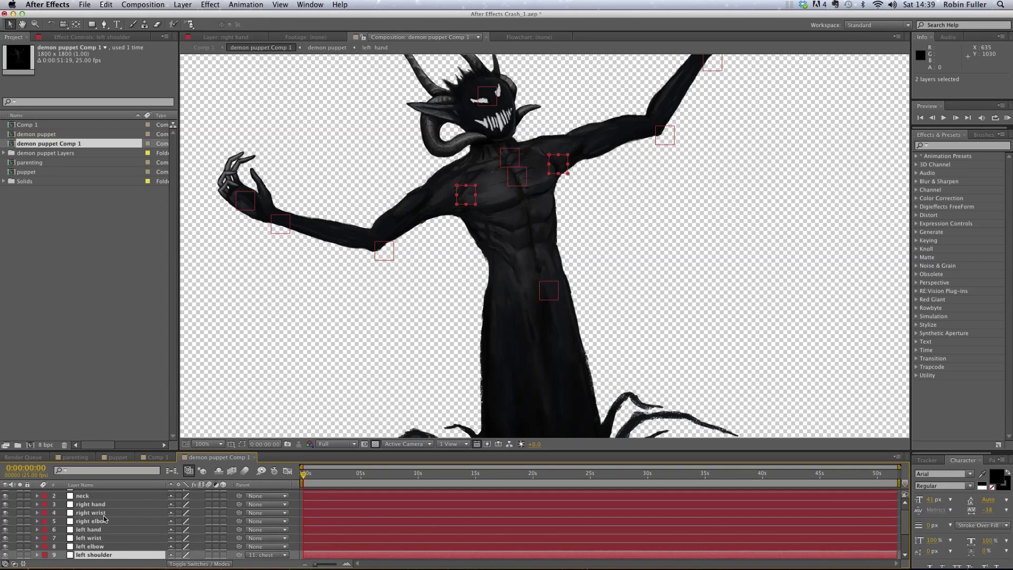
{"action": "left_click", "coordinate": [105, 496]}
{"action": "left_click_drag", "start_coordinate": [241, 500], "coordinate": [143, 531]}
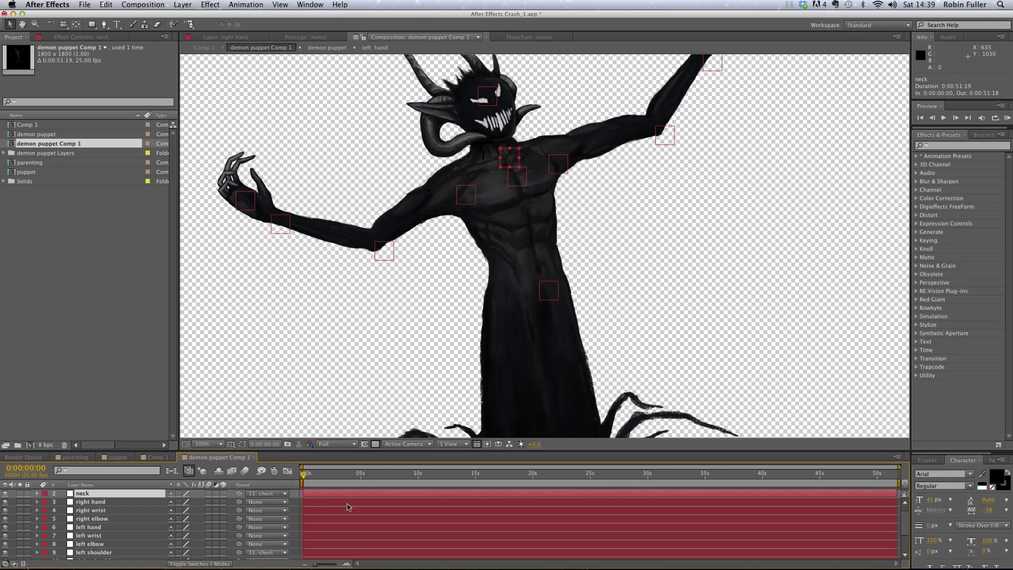
Enlarge the timeline area to show all layers and parent the head null to the neck null
{"action": "left_click_drag", "start_coordinate": [600, 450], "coordinate": [599, 392]}
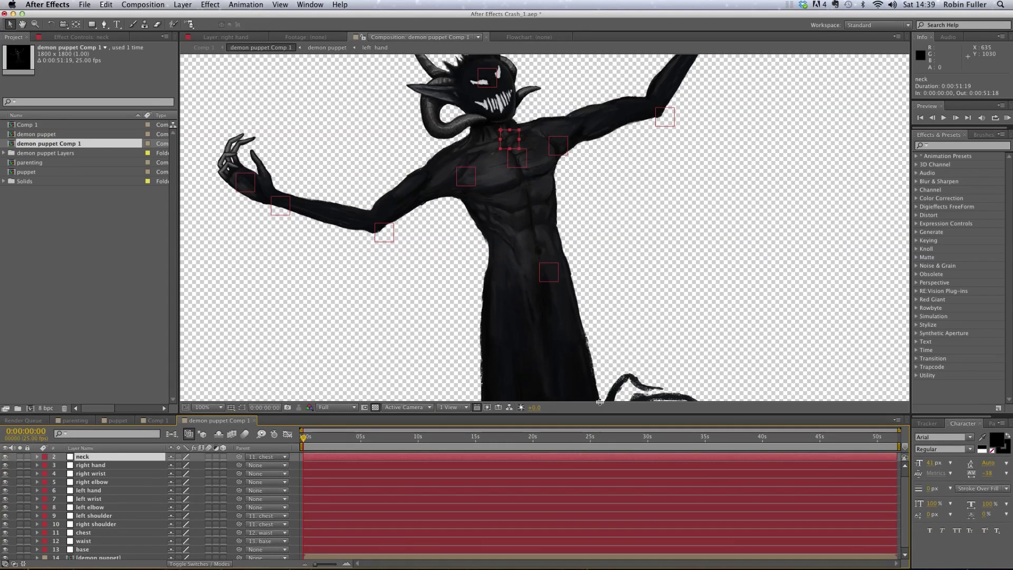
{"action": "left_click_drag", "start_coordinate": [514, 236], "coordinate": [502, 269]}
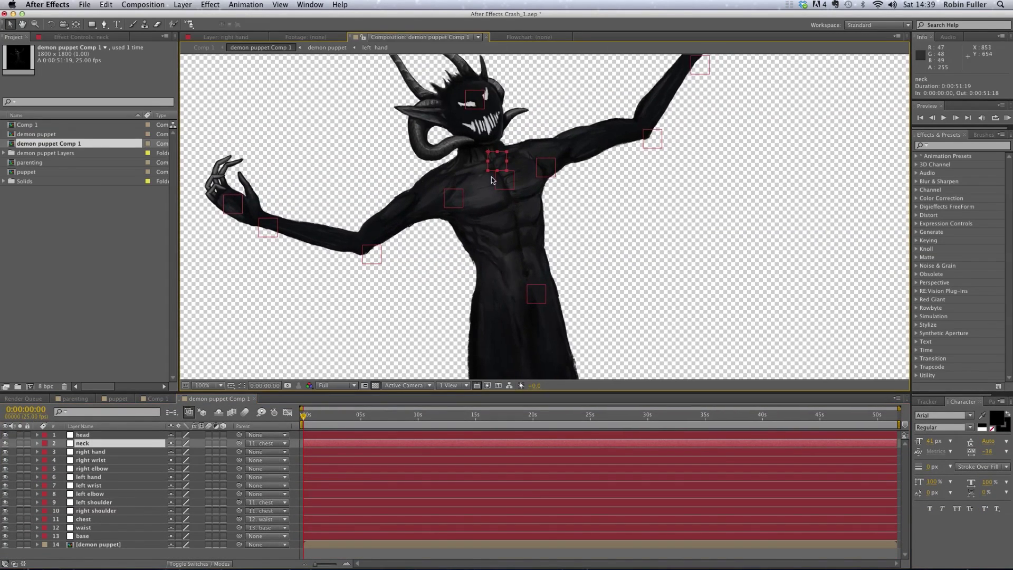
{"action": "left_click", "coordinate": [503, 184]}
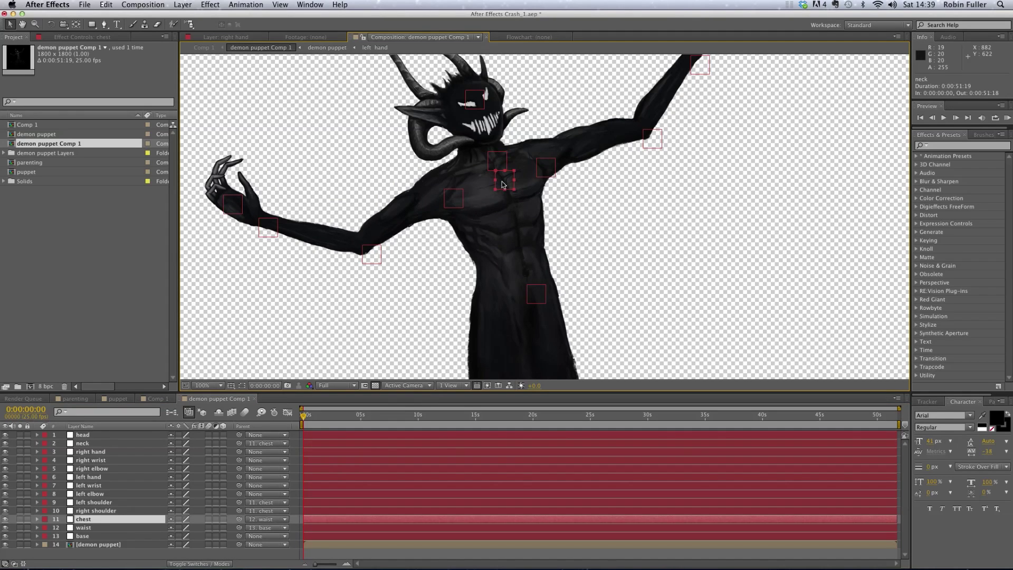
{"action": "left_click", "coordinate": [479, 105]}
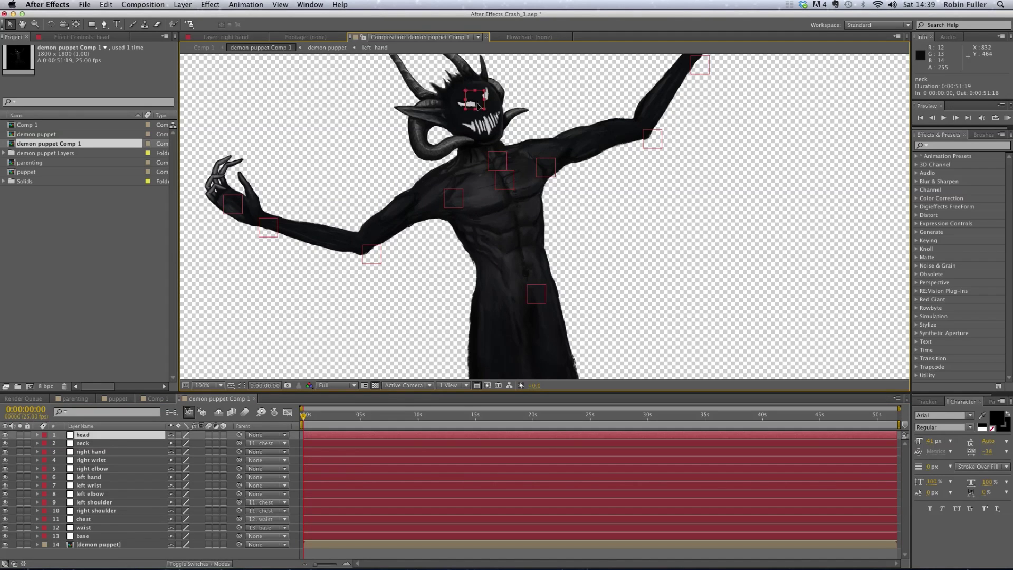
{"action": "left_click_drag", "start_coordinate": [241, 436], "coordinate": [117, 448]}
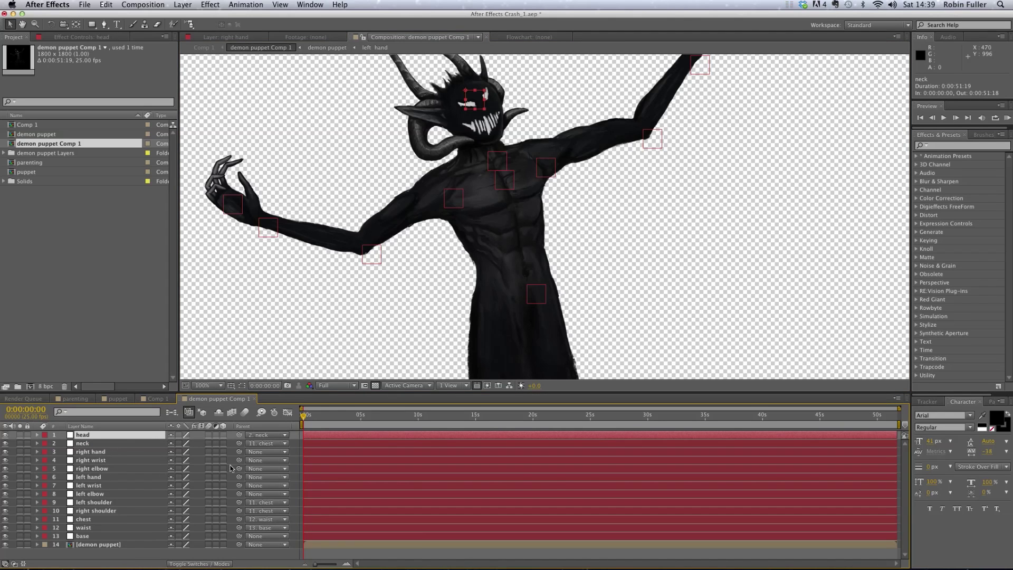
Parent the left arm nulls in a chain, with hand to wrist, wrist to elbow, and elbow to left shoulder
{"action": "left_click", "coordinate": [98, 495]}
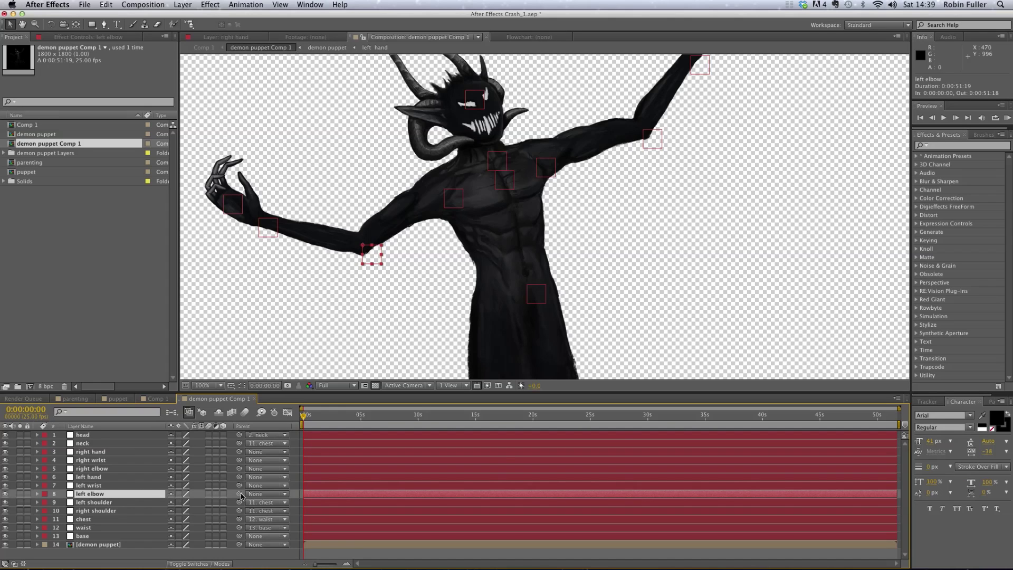
{"action": "left_click_drag", "start_coordinate": [239, 496], "coordinate": [114, 503]}
{"action": "left_click", "coordinate": [103, 487]}
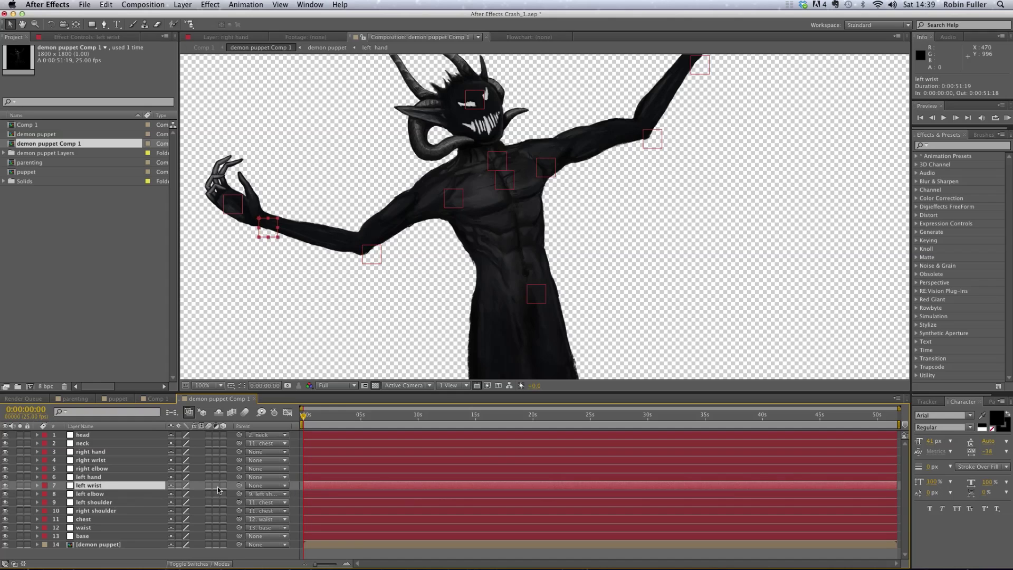
{"action": "left_click_drag", "start_coordinate": [239, 487], "coordinate": [127, 496]}
{"action": "left_click", "coordinate": [102, 478]}
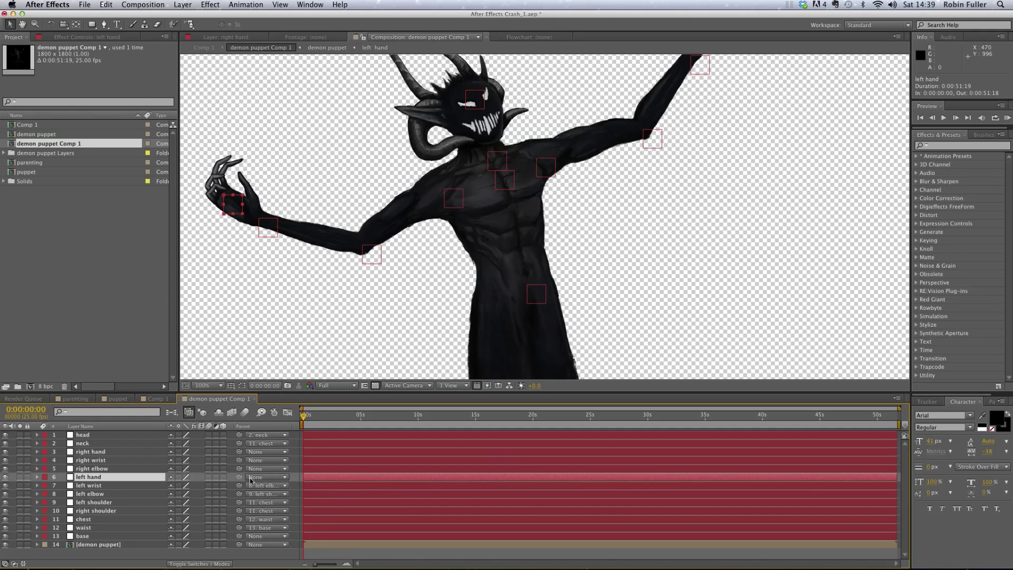
{"action": "left_click_drag", "start_coordinate": [240, 478], "coordinate": [108, 493]}
Parent the right arm nulls in a chain, with hand to wrist, wrist to elbow, and elbow to right shoulder
{"action": "left_click", "coordinate": [127, 469]}
{"action": "key", "text": "space"}
{"action": "left_click_drag", "start_coordinate": [523, 322], "coordinate": [441, 403]}
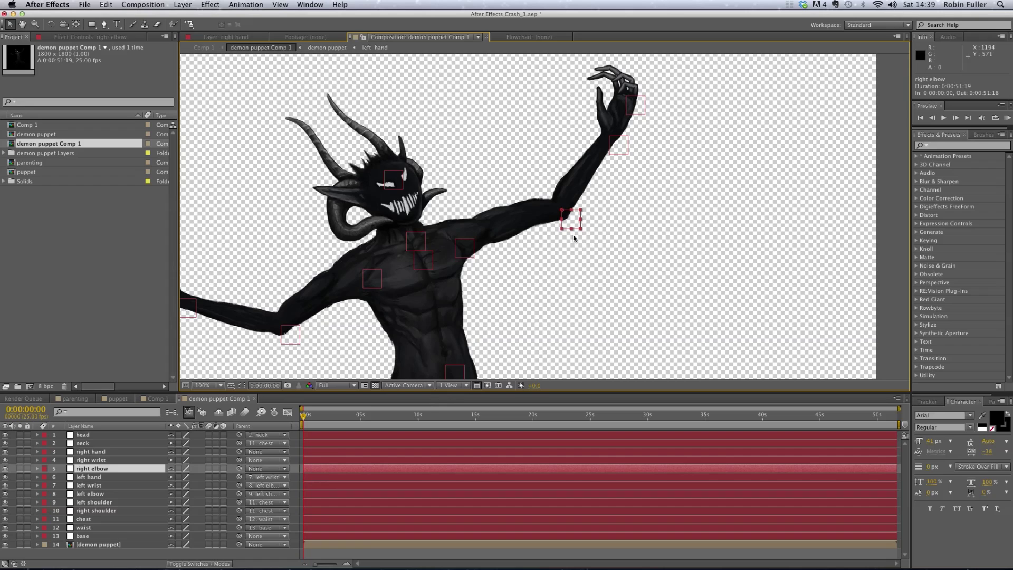
{"action": "left_click_drag", "start_coordinate": [240, 469], "coordinate": [117, 514]}
{"action": "left_click", "coordinate": [101, 461]}
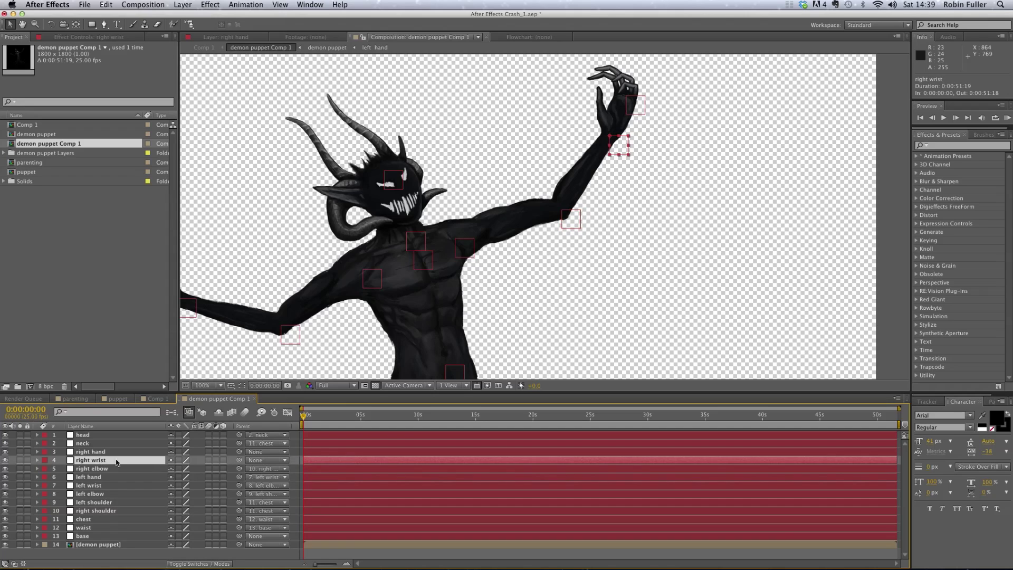
{"action": "left_click_drag", "start_coordinate": [240, 463], "coordinate": [118, 469]}
{"action": "left_click", "coordinate": [118, 456]}
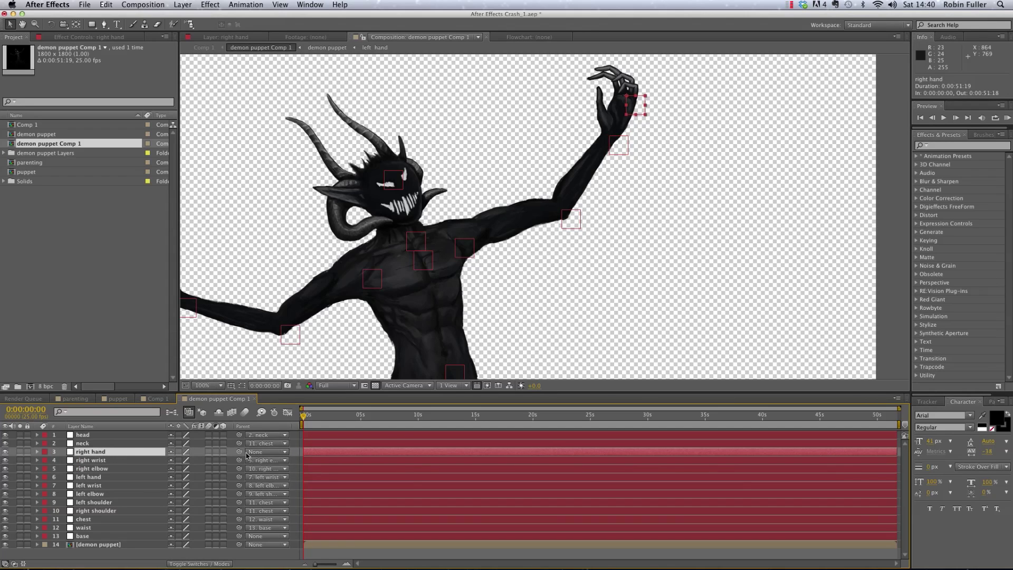
{"action": "left_click_drag", "start_coordinate": [241, 454], "coordinate": [113, 461]}
Enlarge the composition viewer by reducing the height of the timeline area
{"action": "scroll", "coordinate": [643, 300], "scroll_direction": "down", "scroll_amount": 4}
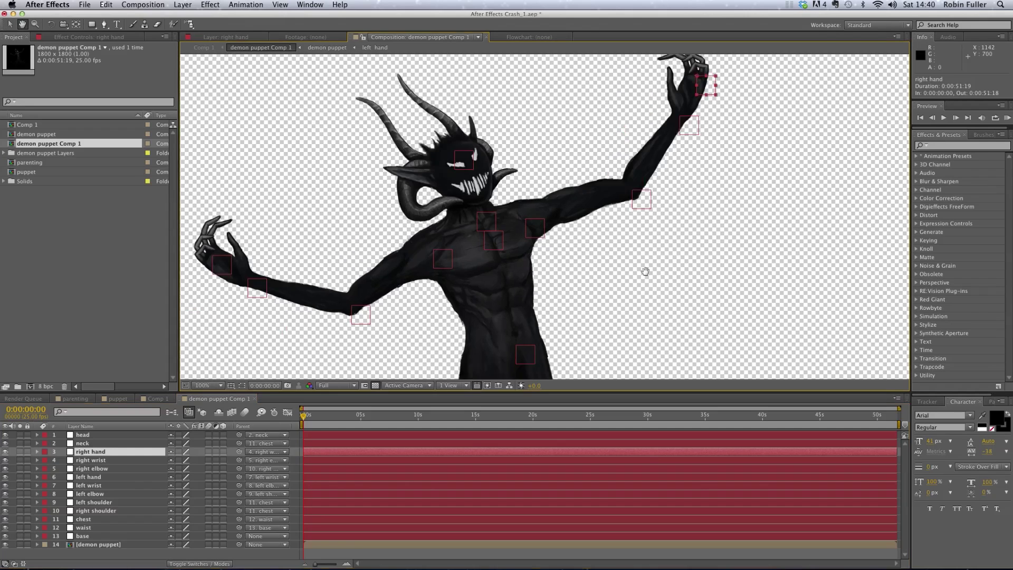
{"action": "key", "text": "period"}
{"action": "key", "text": "period"}
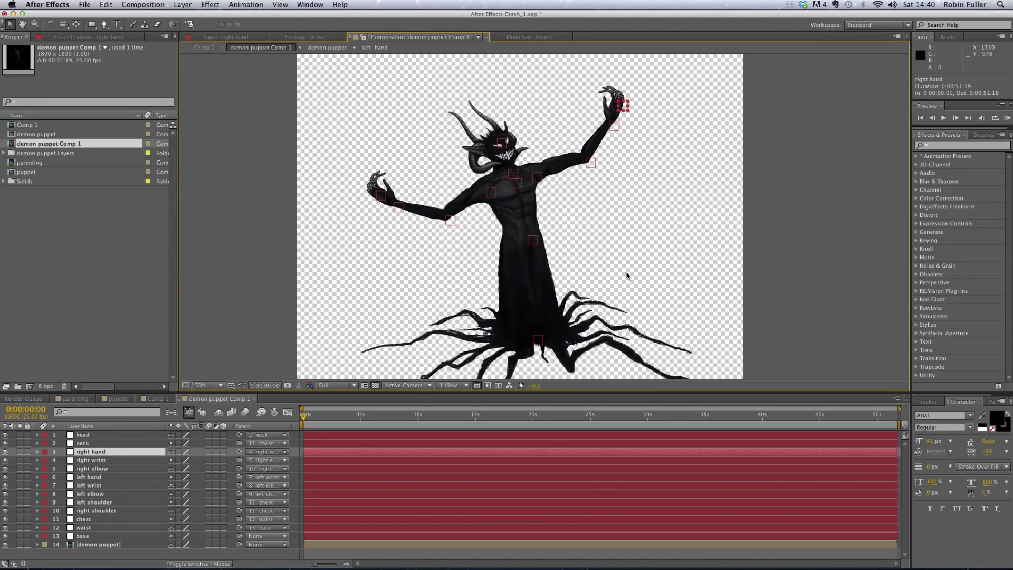
{"action": "key", "text": "period"}
{"action": "left_click_drag", "start_coordinate": [613, 265], "coordinate": [640, 280]}
{"action": "left_click_drag", "start_coordinate": [653, 392], "coordinate": [652, 456]}
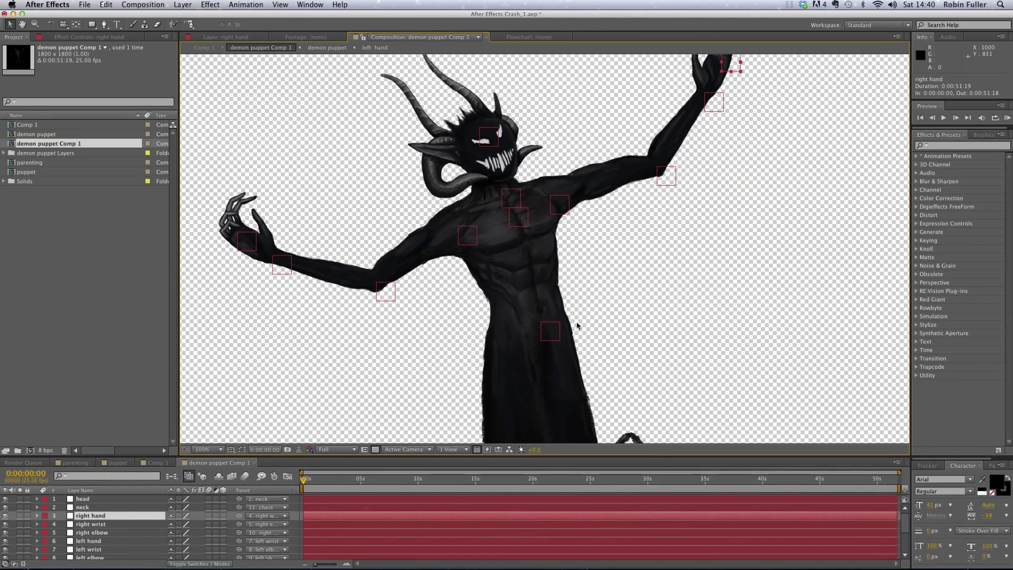
Add a puppet pin to the demon puppet layer at the upper-left corner of the base null
{"action": "left_click_drag", "start_coordinate": [576, 323], "coordinate": [590, 318]}
{"action": "key", "text": "comma"}
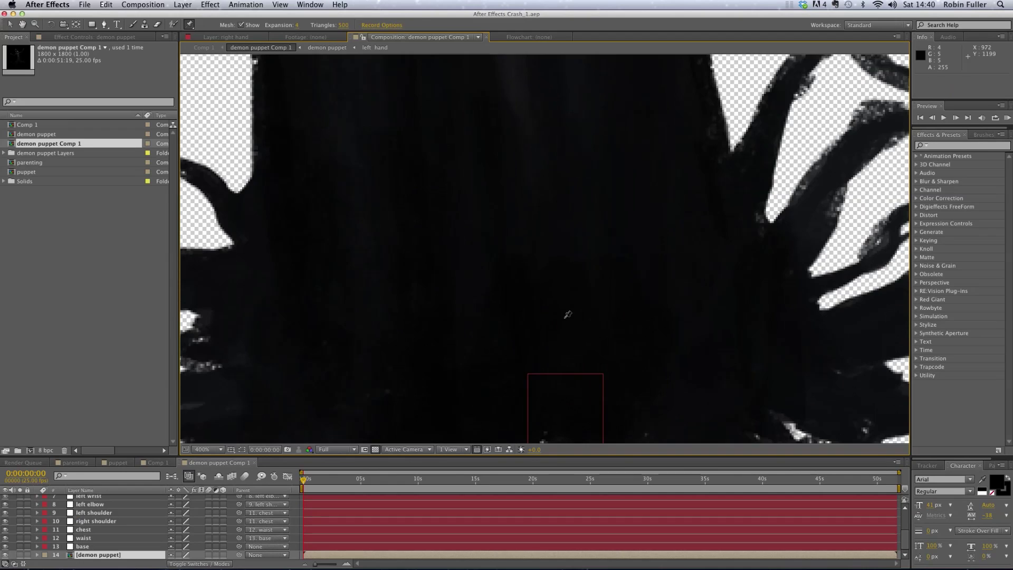
{"action": "left_click_drag", "start_coordinate": [567, 317], "coordinate": [585, 204]}
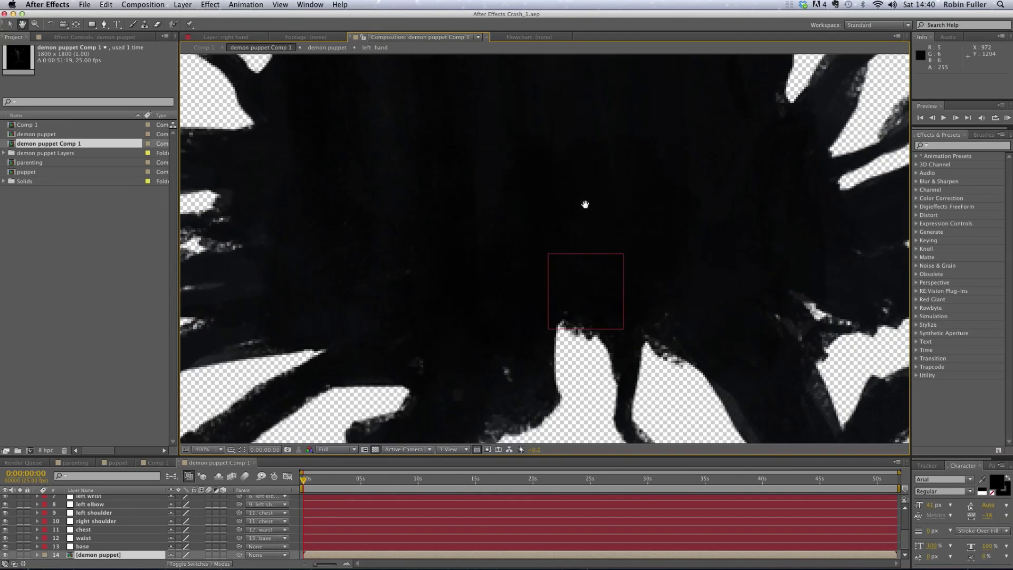
{"action": "key", "text": "super+p"}
{"action": "key", "text": "period"}
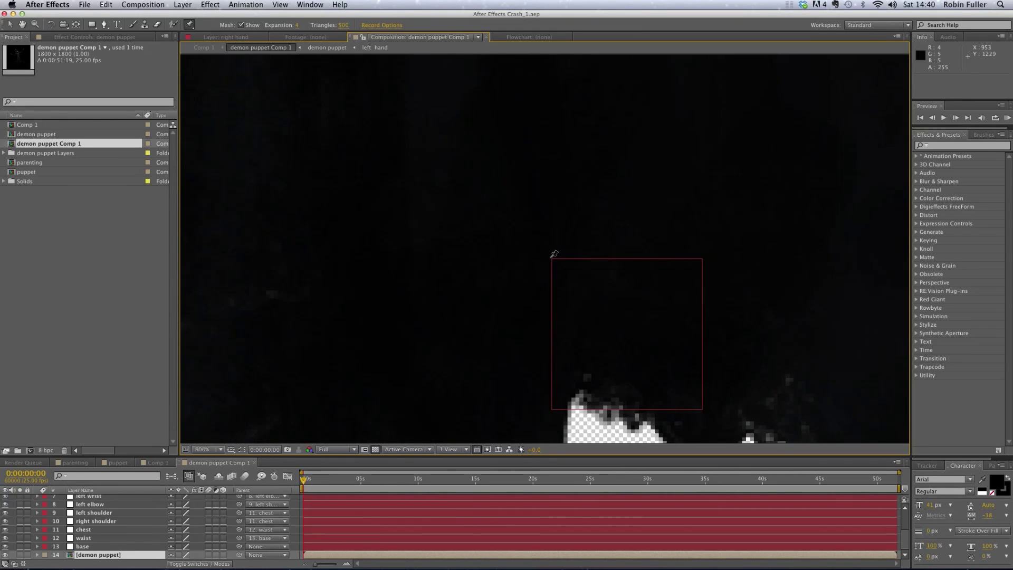
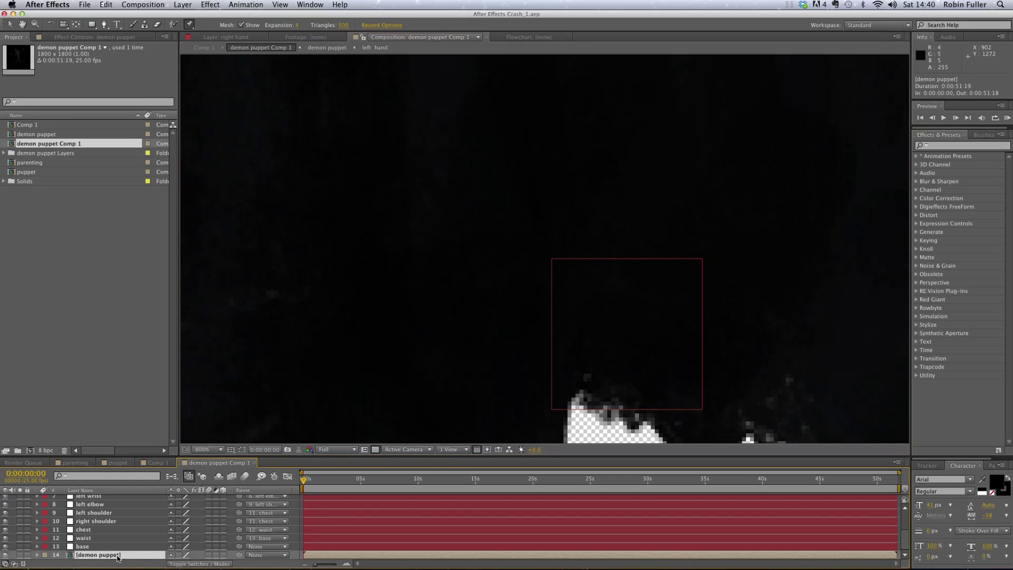
{"action": "left_click", "coordinate": [552, 257]}
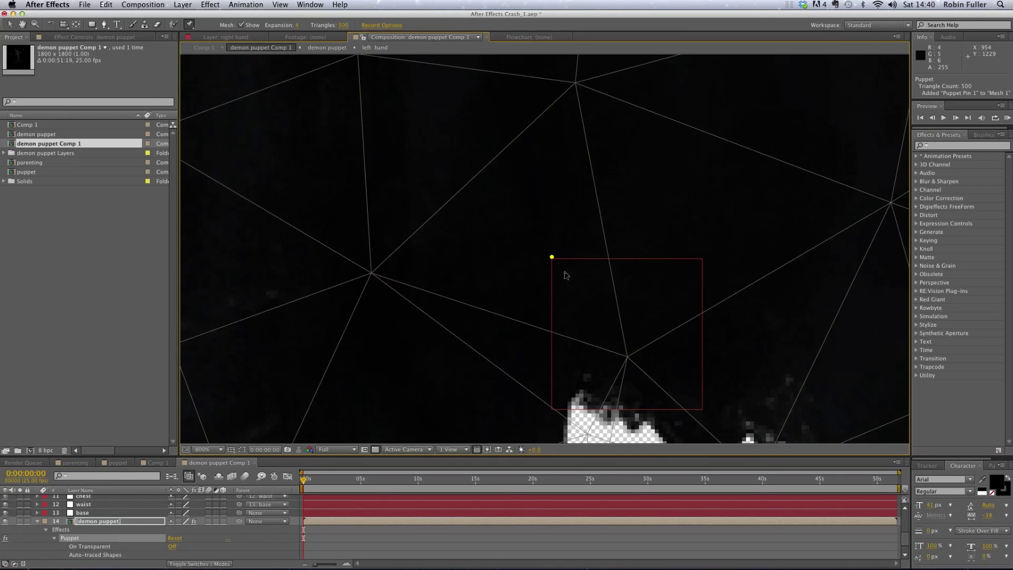
Add a puppet pin to the demon puppet layer at the upper-left corner of the waist null
{"action": "scroll", "coordinate": [616, 276], "scroll_direction": "down", "scroll_amount": 4}
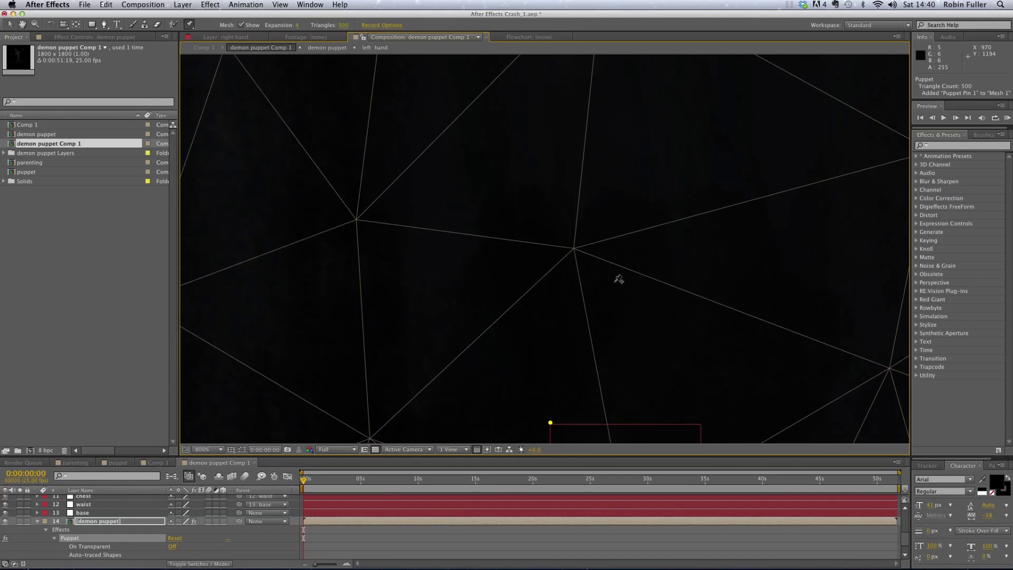
{"action": "scroll", "coordinate": [619, 276], "scroll_direction": "up", "scroll_amount": 15}
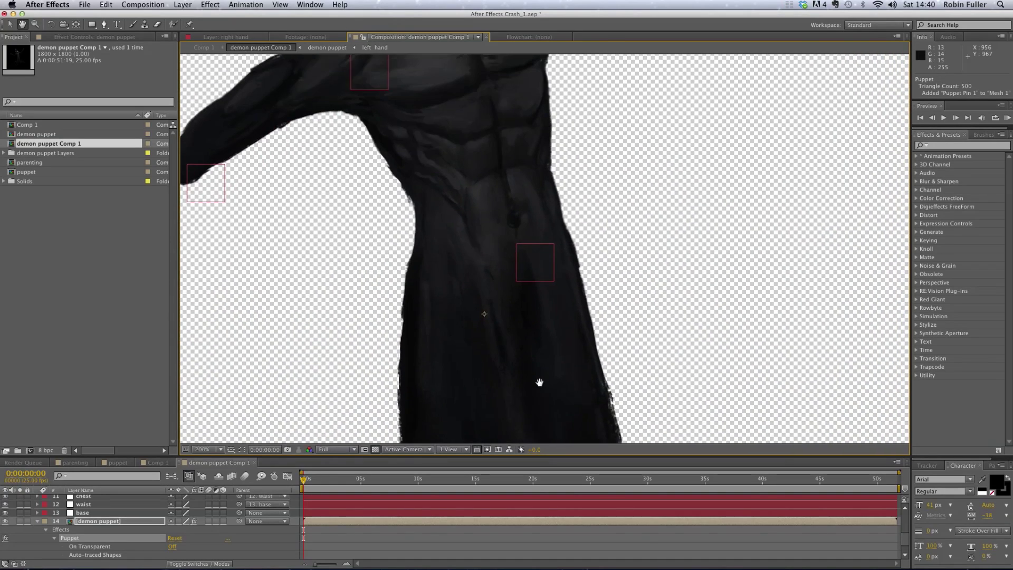
{"action": "scroll", "coordinate": [553, 260], "scroll_direction": "up", "scroll_amount": 4}
{"action": "left_click_drag", "start_coordinate": [527, 256], "coordinate": [592, 288]}
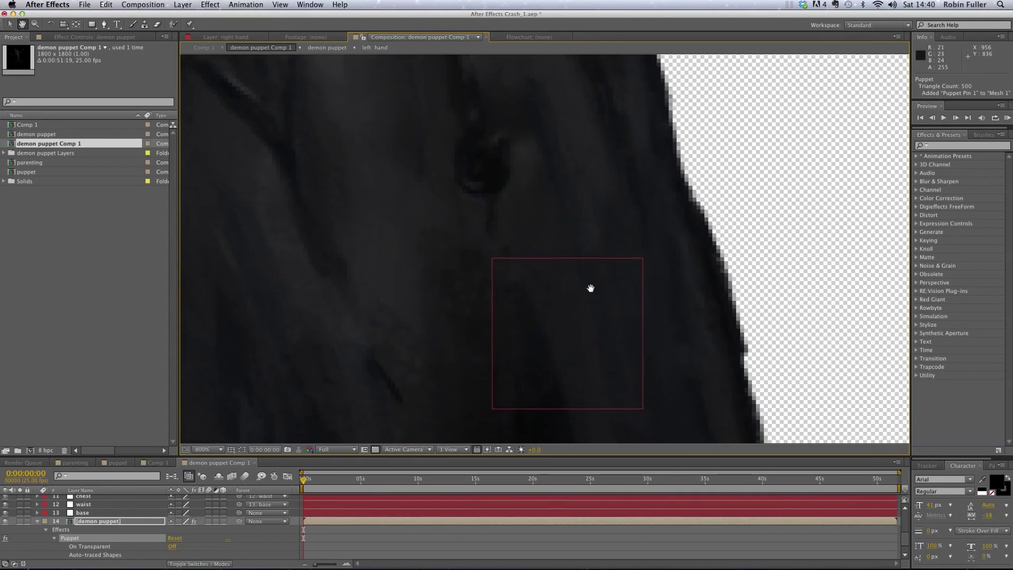
{"action": "left_click", "coordinate": [497, 258]}
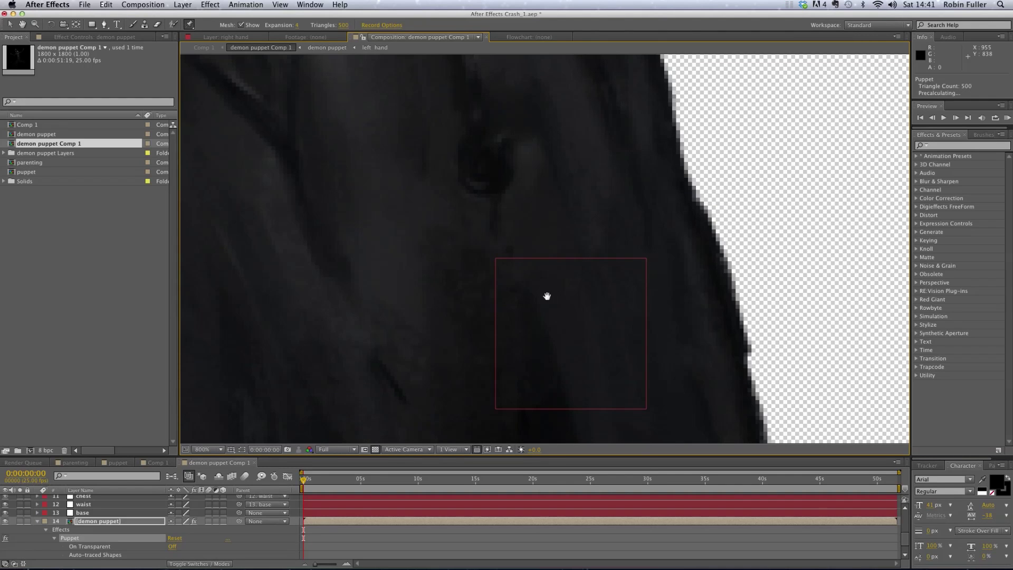
Try adding a puppet pin at the upper-left corner of the chest null
{"action": "scroll", "coordinate": [548, 294], "scroll_direction": "down", "scroll_amount": 2}
{"action": "key", "text": "space"}
{"action": "left_click_drag", "start_coordinate": [472, 209], "coordinate": [531, 425]}
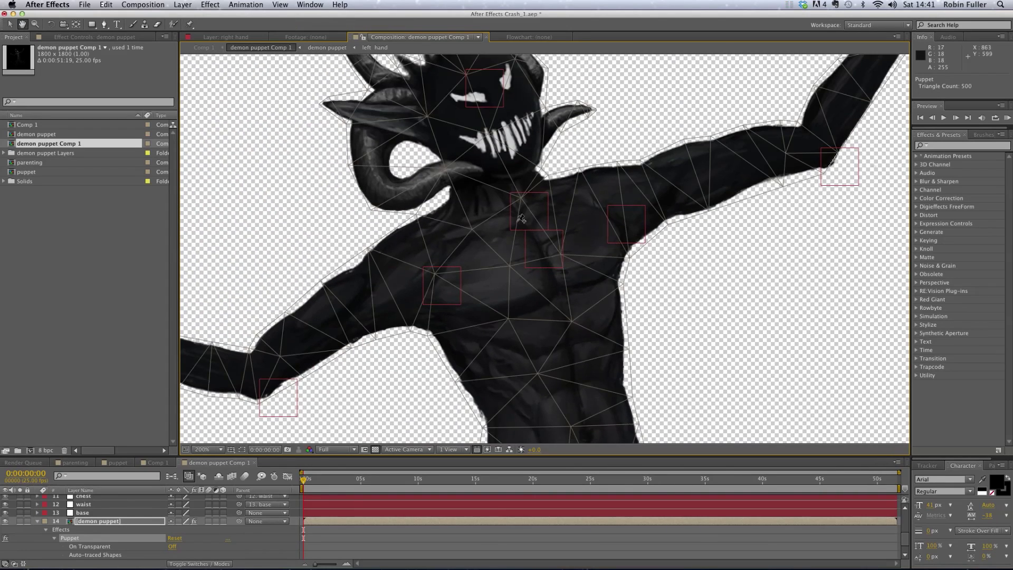
{"action": "scroll", "coordinate": [538, 254], "scroll_direction": "up", "scroll_amount": 2}
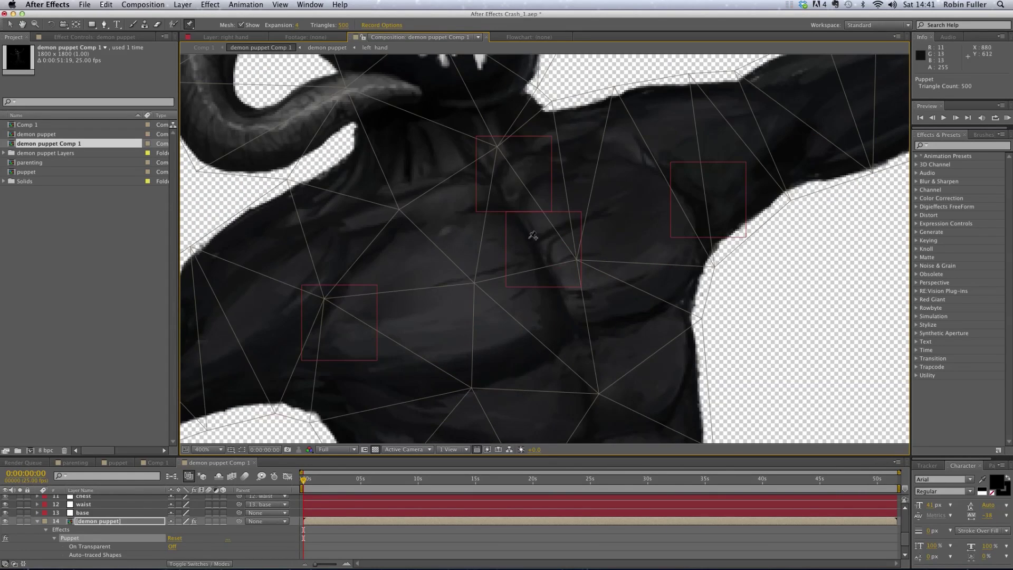
{"action": "left_click", "coordinate": [507, 212]}
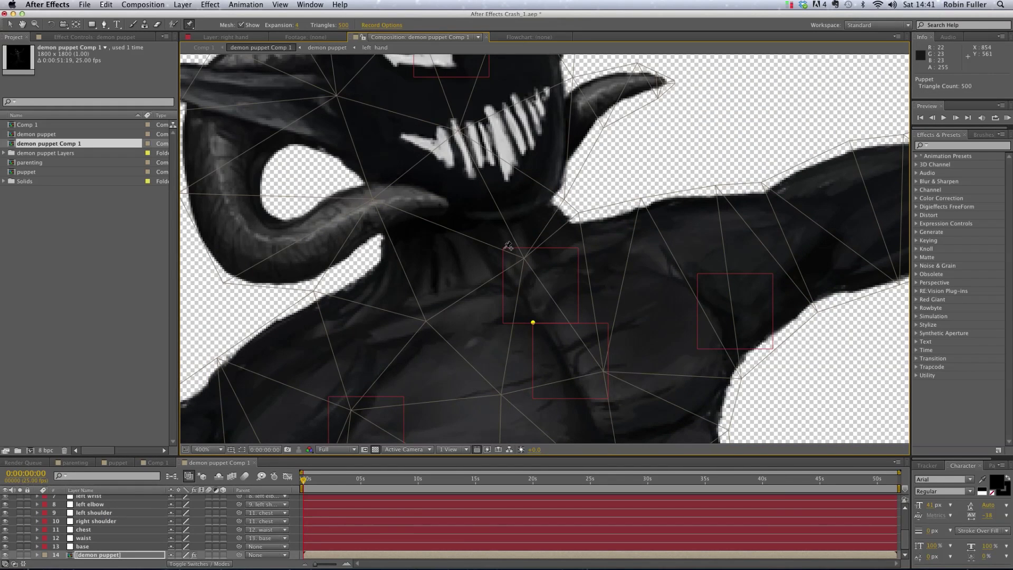
Add puppet pins at the upper-left corners of the neck and head nulls
{"action": "left_click", "coordinate": [504, 247]}
{"action": "key", "text": "space"}
{"action": "left_click_drag", "start_coordinate": [416, 176], "coordinate": [469, 313]}
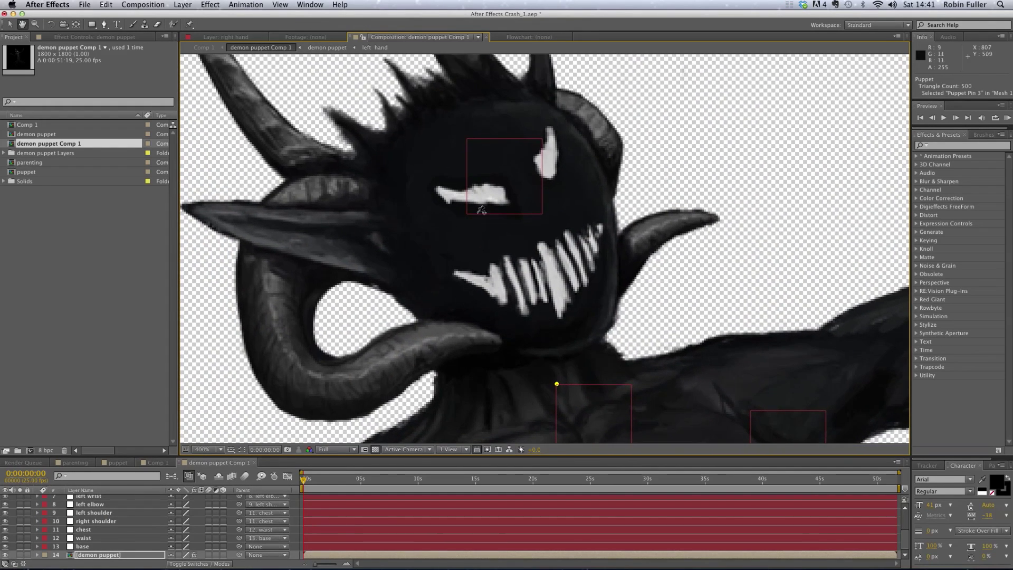
{"action": "left_click", "coordinate": [467, 138]}
Add puppet pins at the upper-left corners of the right shoulder and right elbow nulls
{"action": "key", "text": "space"}
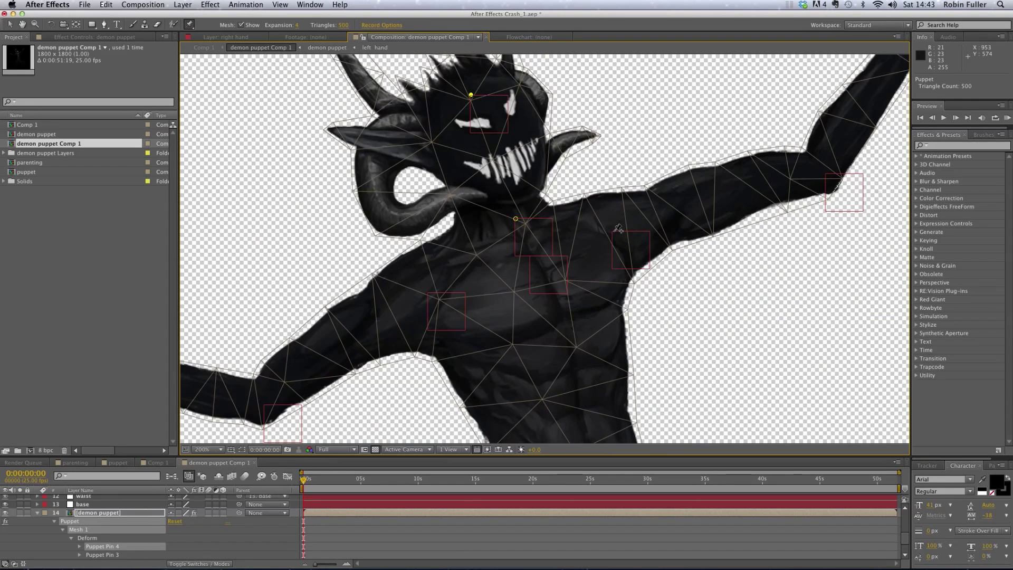
{"action": "left_click", "coordinate": [612, 231]}
{"action": "key", "text": "space"}
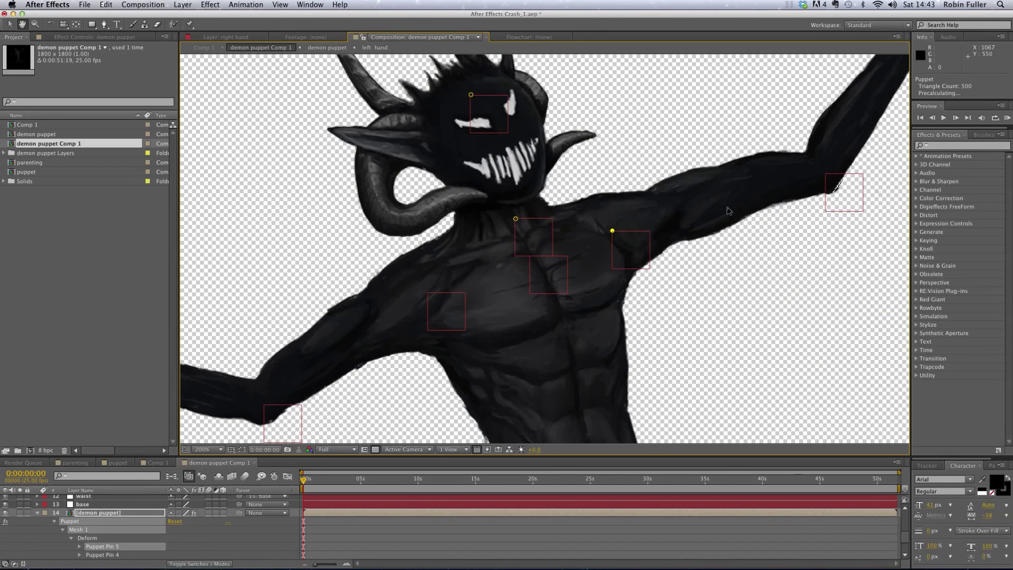
{"action": "left_click_drag", "start_coordinate": [749, 208], "coordinate": [576, 294]}
{"action": "left_click", "coordinate": [652, 259]}
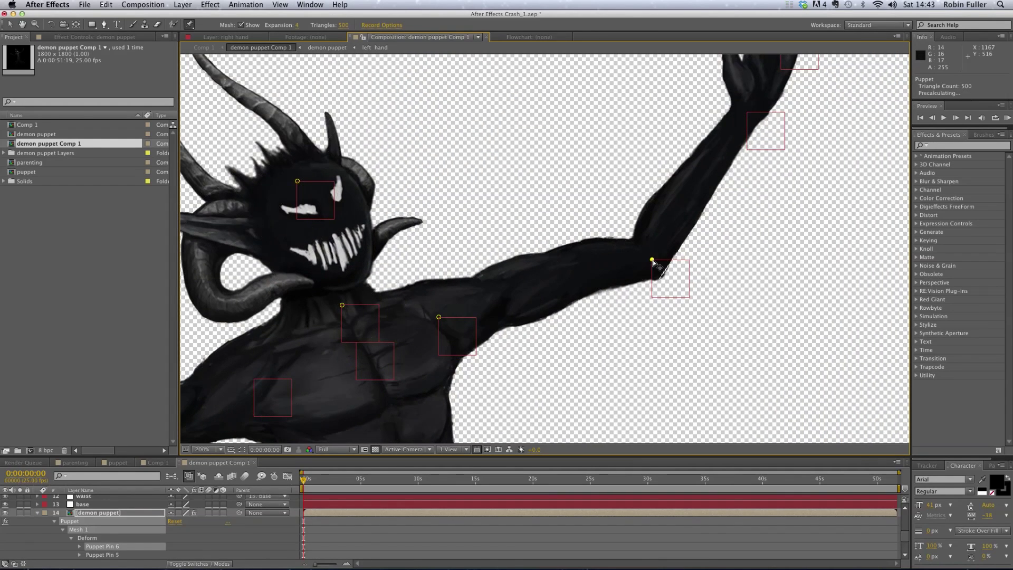
Add puppet pins at the upper-left corners of the right wrist and right hand nulls
{"action": "left_click", "coordinate": [748, 111]}
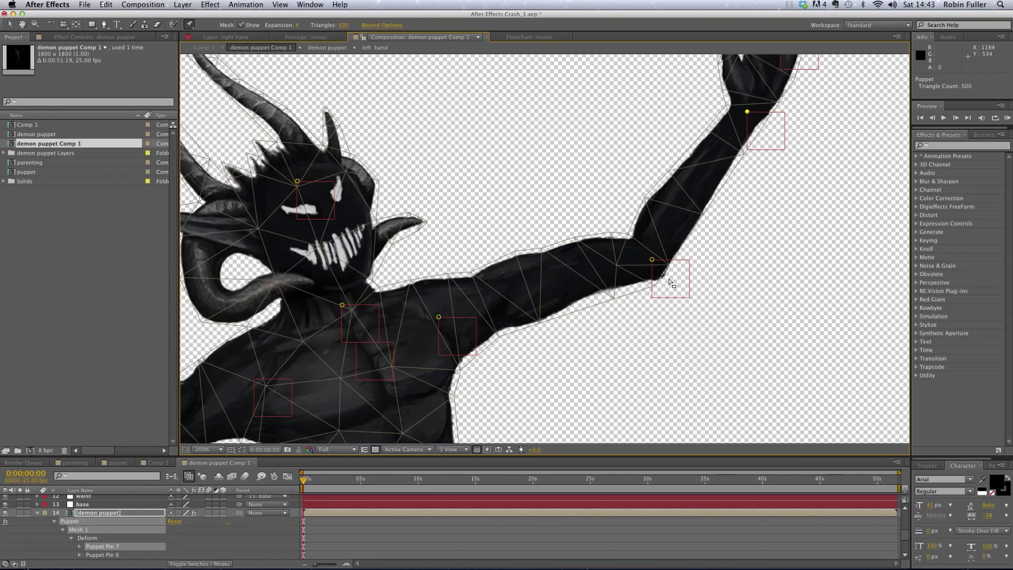
{"action": "key", "text": "space"}
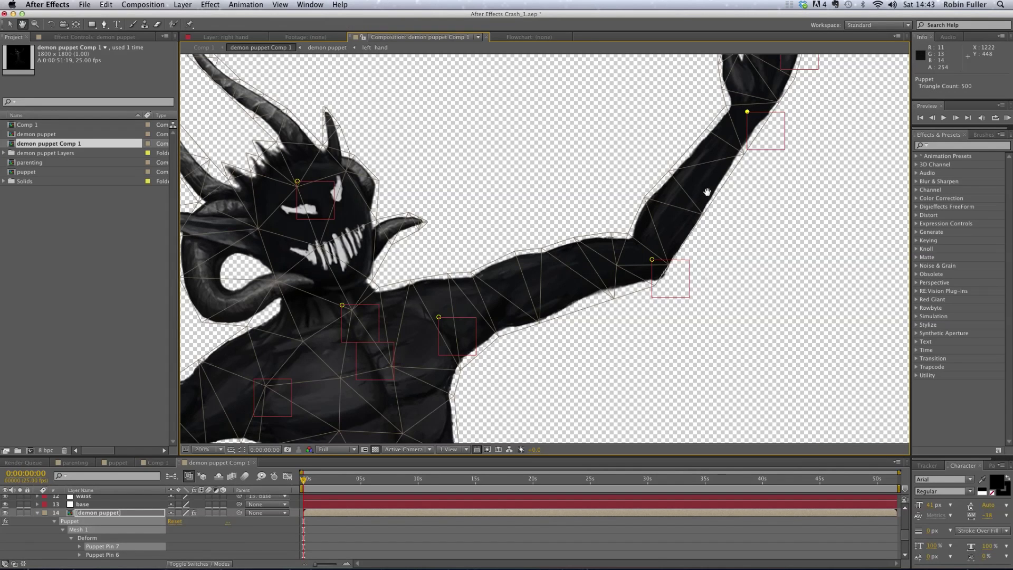
{"action": "left_click_drag", "start_coordinate": [707, 193], "coordinate": [657, 336]}
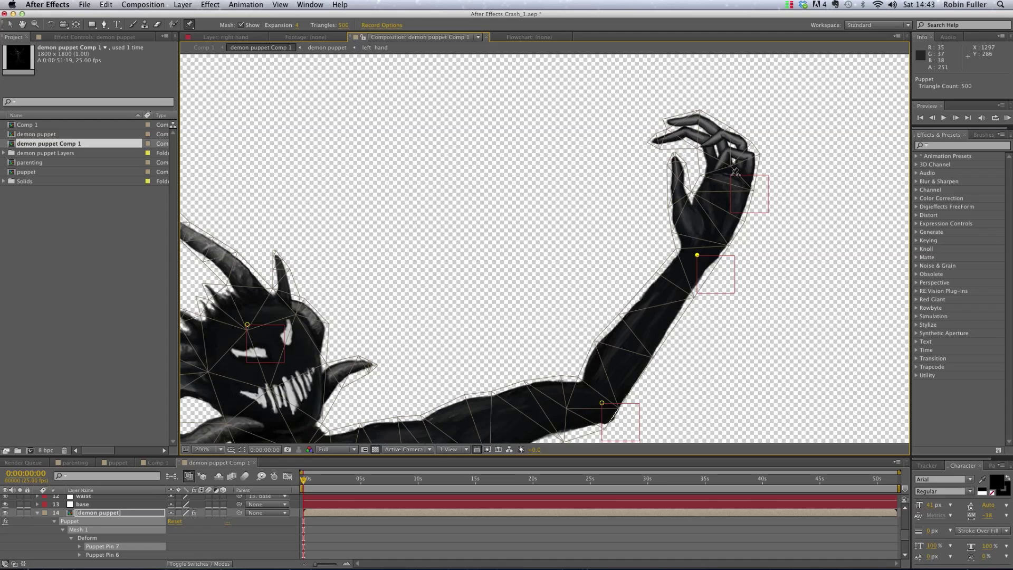
{"action": "left_click", "coordinate": [731, 173]}
Add puppet pins at the upper-left corners of the left shoulder and left elbow nulls
{"action": "key", "text": "space"}
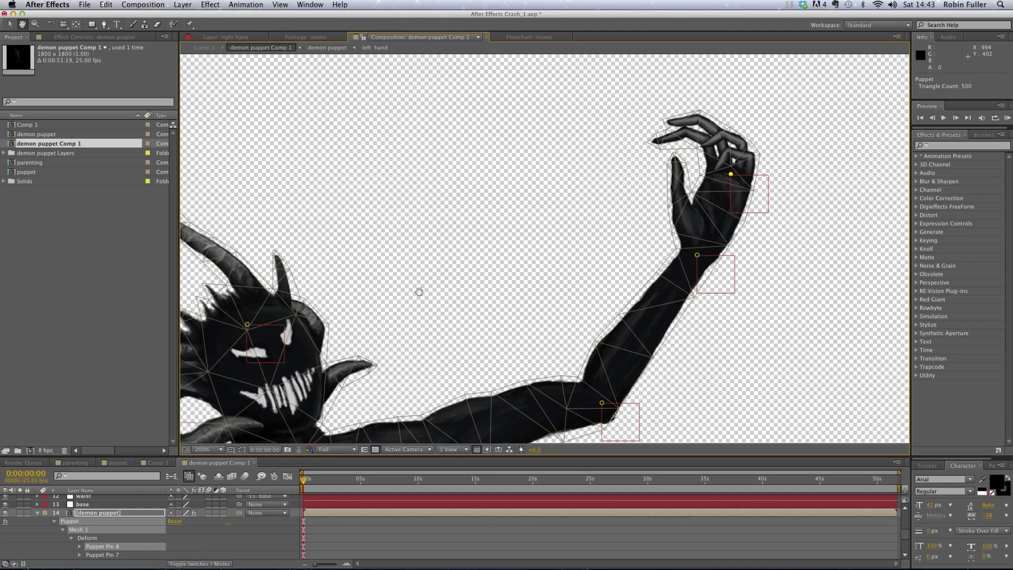
{"action": "left_click_drag", "start_coordinate": [419, 292], "coordinate": [826, 90]}
{"action": "left_click_drag", "start_coordinate": [598, 251], "coordinate": [576, 122]}
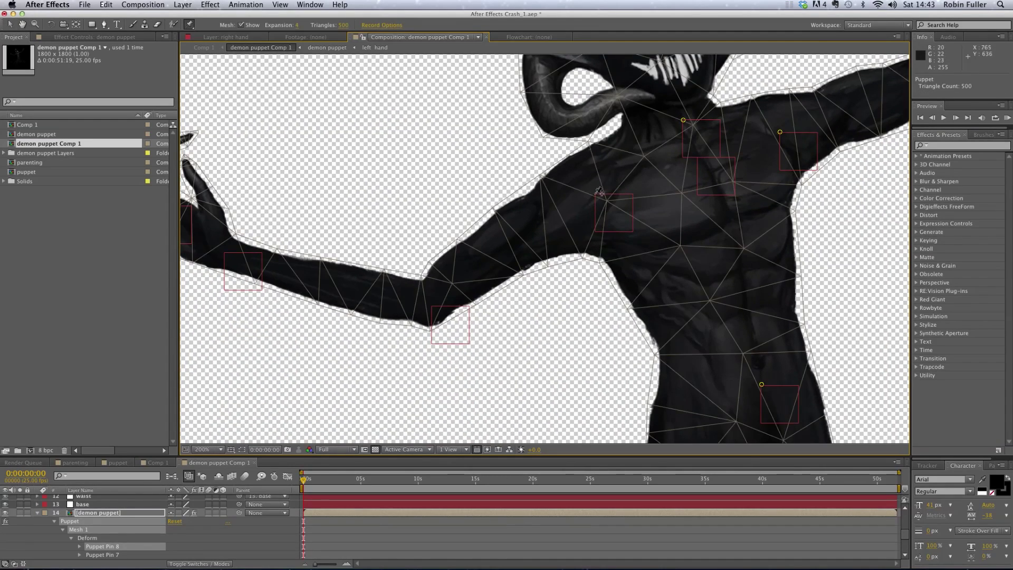
{"action": "left_click", "coordinate": [596, 193]}
{"action": "left_click", "coordinate": [432, 305]}
Add puppet pins at the upper-left corners of the left wrist and left hand nulls
{"action": "key", "text": "space"}
{"action": "left_click_drag", "start_coordinate": [410, 219], "coordinate": [676, 209]}
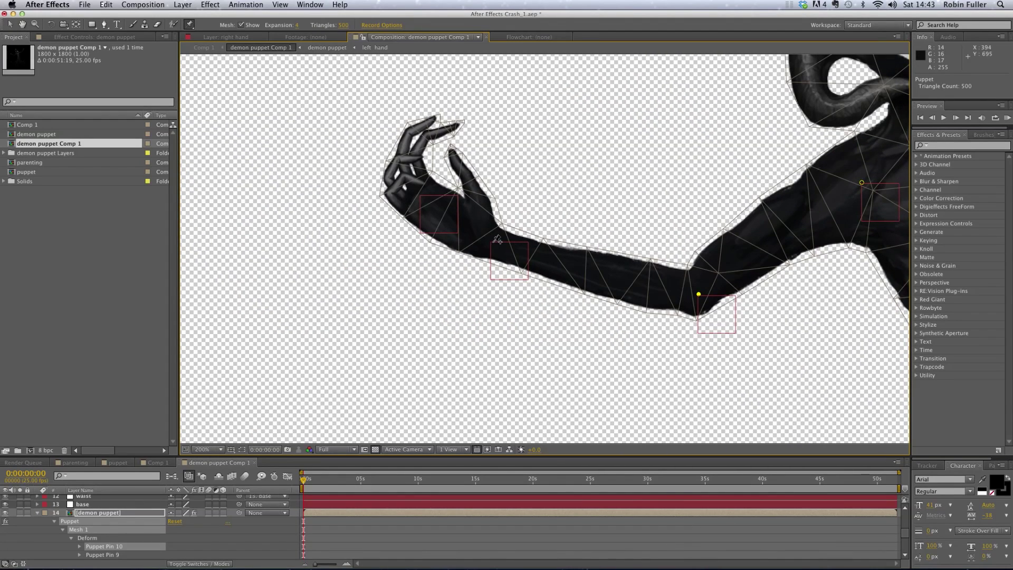
{"action": "left_click", "coordinate": [491, 242]}
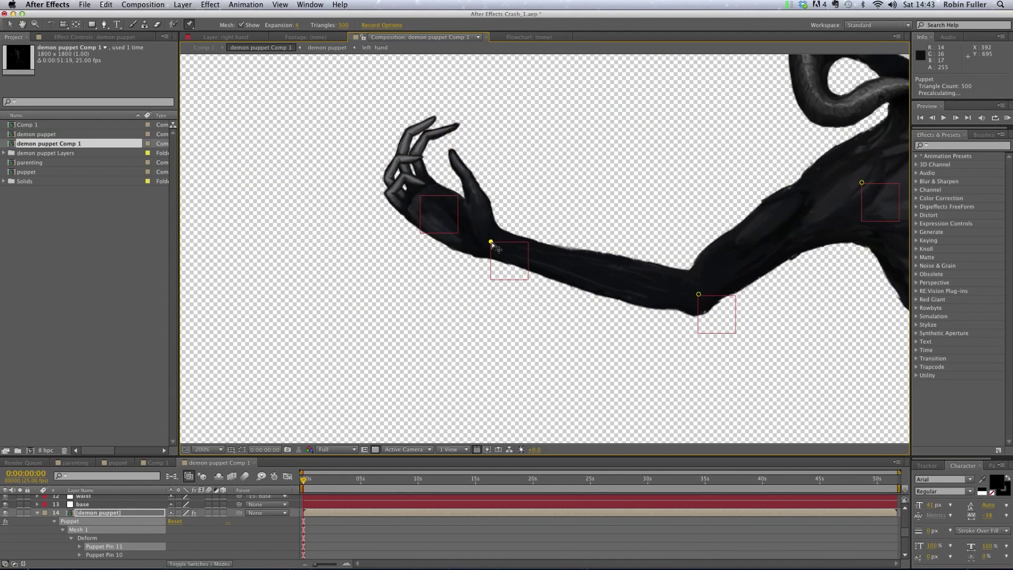
{"action": "left_click", "coordinate": [421, 195]}
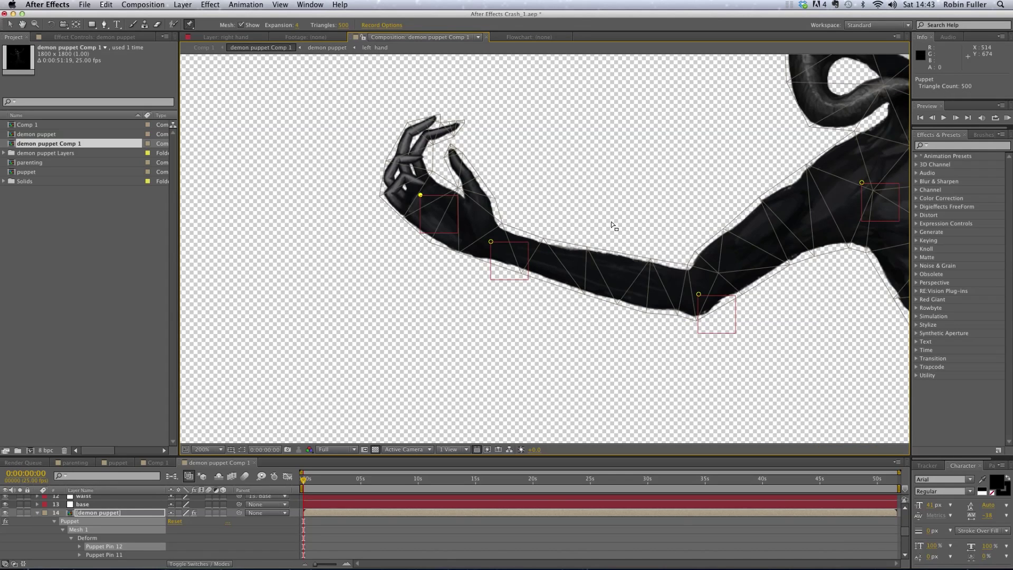
{"action": "key", "text": "comma"}
{"action": "left_click_drag", "start_coordinate": [603, 212], "coordinate": [379, 208]}
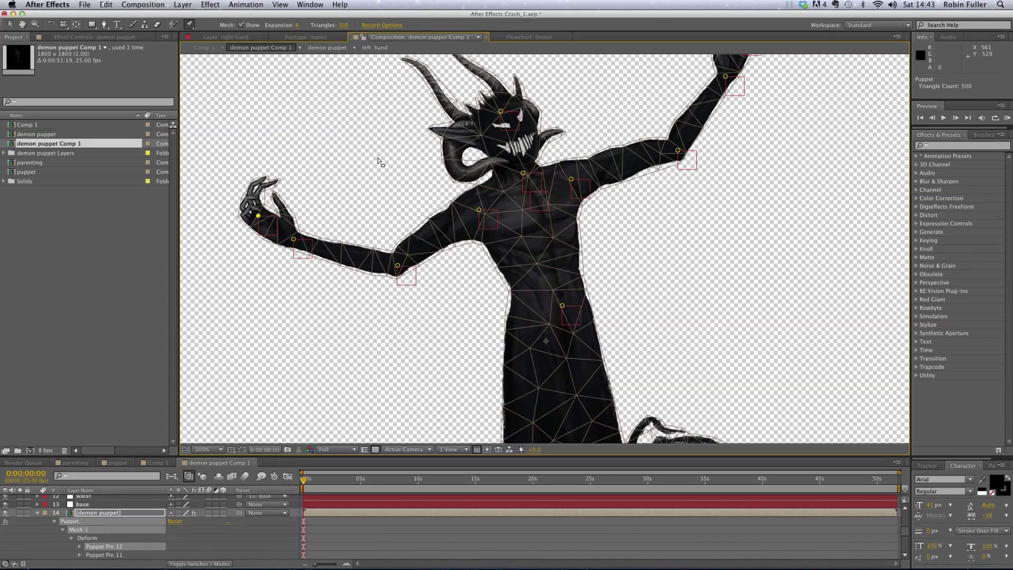
{"action": "left_click_drag", "start_coordinate": [722, 142], "coordinate": [706, 168]}
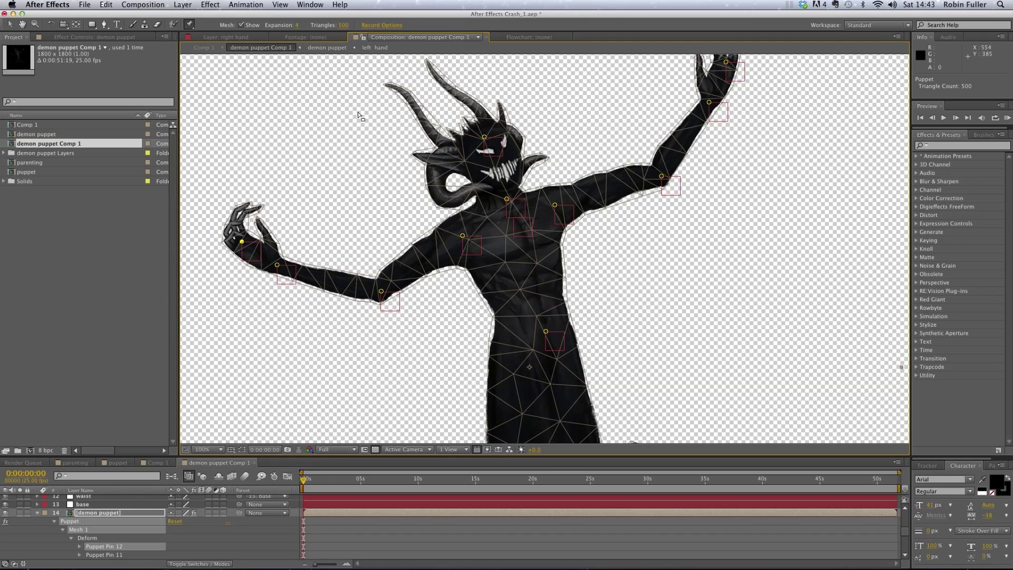
Set the puppet mesh to 650 triangles with an expansion of 5
{"action": "left_click", "coordinate": [342, 25]}
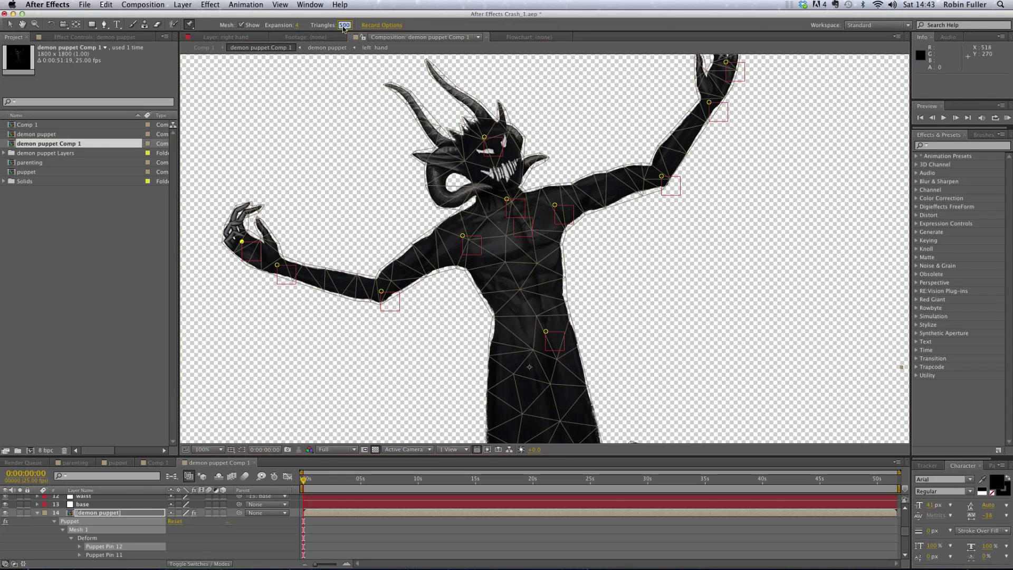
{"action": "key", "text": "Left"}
{"action": "key", "text": "Return"}
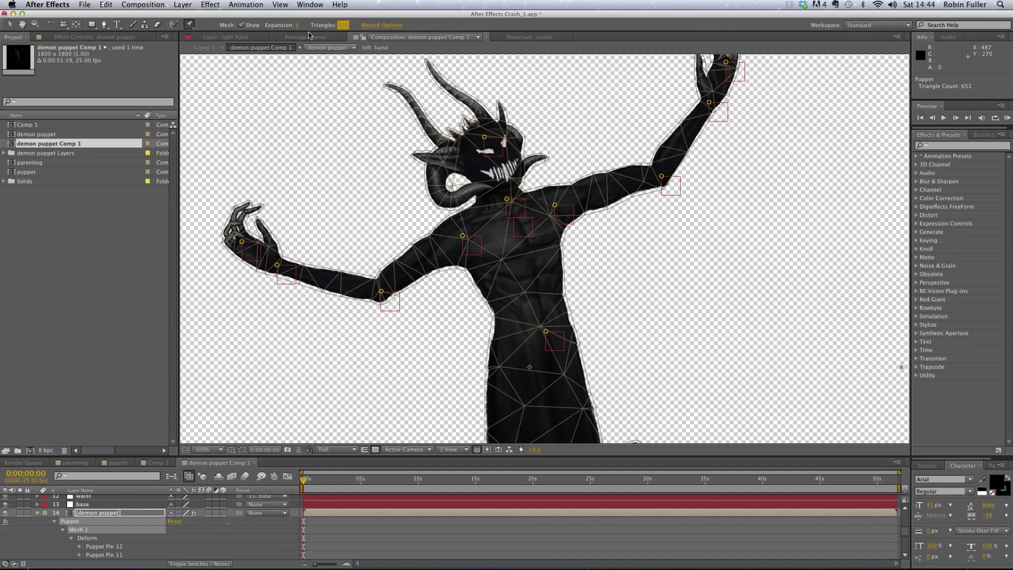
{"action": "left_click", "coordinate": [296, 25]}
{"action": "type", "text": "5"}
{"action": "key", "text": "Return"}
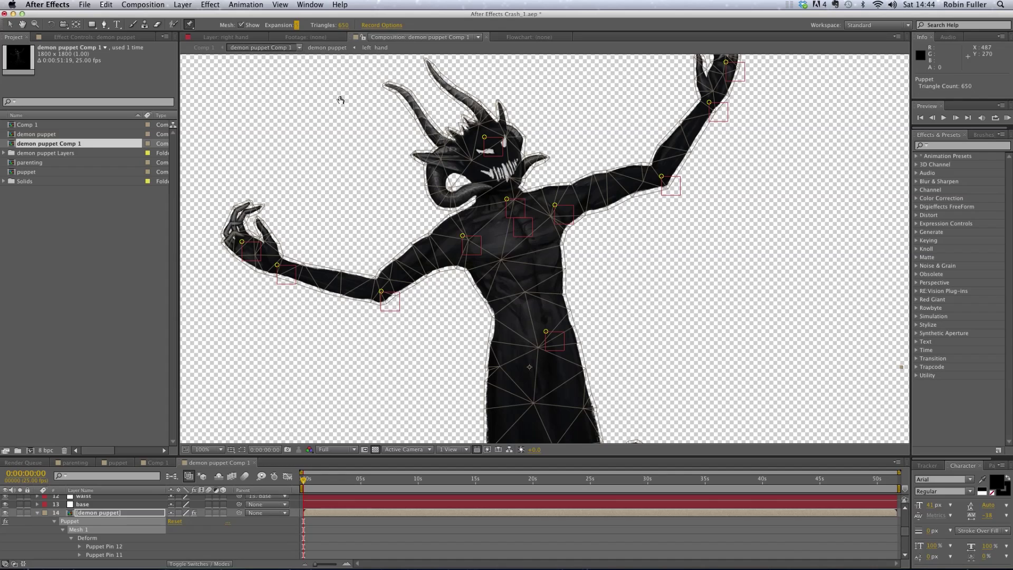
Select Puppet Pin 1 to identify which joint of the demon's lower body it controls
{"action": "key", "text": "h"}
{"action": "left_click_drag", "start_coordinate": [648, 360], "coordinate": [629, 195]}
{"action": "key", "text": "super+p"}
{"action": "scroll", "coordinate": [117, 522], "scroll_direction": "down", "scroll_amount": 6}
{"action": "left_click", "coordinate": [79, 547]}
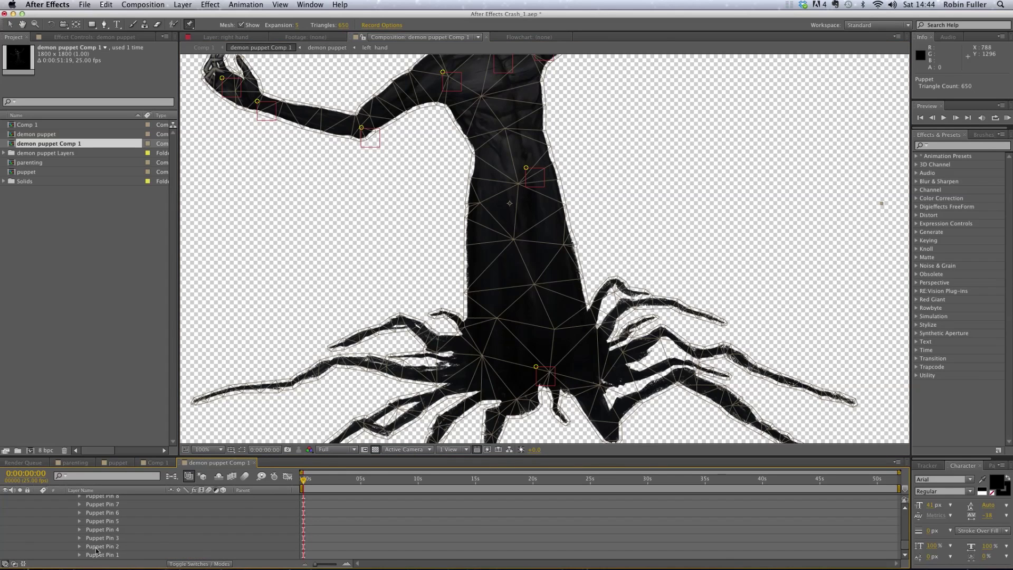
{"action": "left_click", "coordinate": [105, 556]}
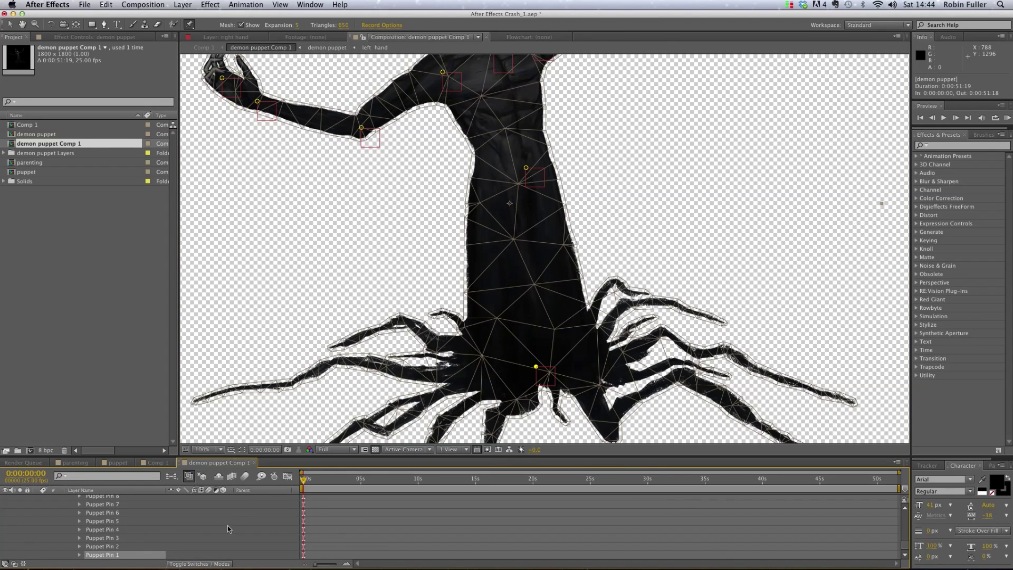
Enlarge the timeline area so the complete list of puppet pins under Deform fits
{"action": "scroll", "coordinate": [208, 526], "scroll_direction": "up", "scroll_amount": 5}
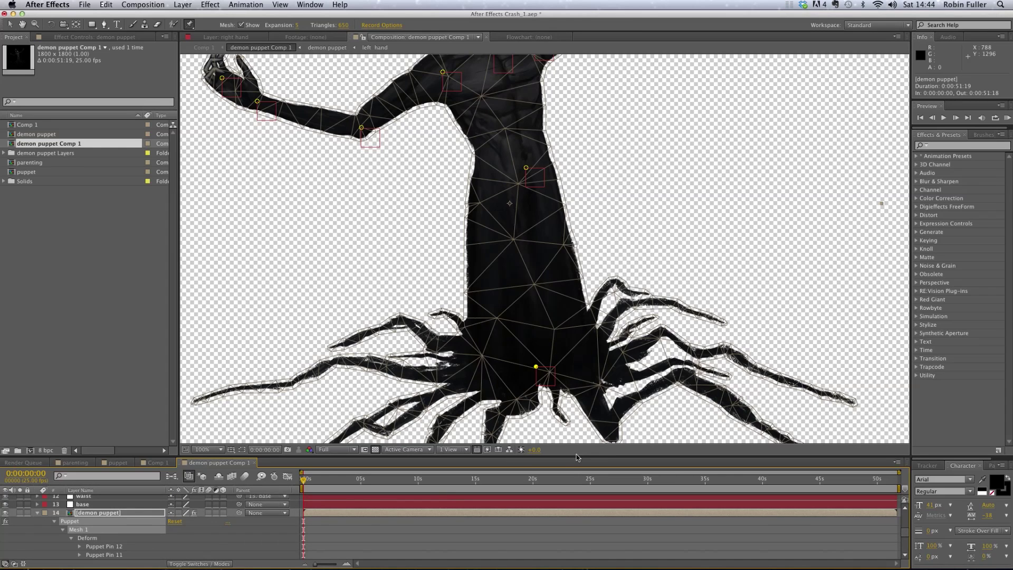
{"action": "left_click_drag", "start_coordinate": [578, 457], "coordinate": [621, 338]}
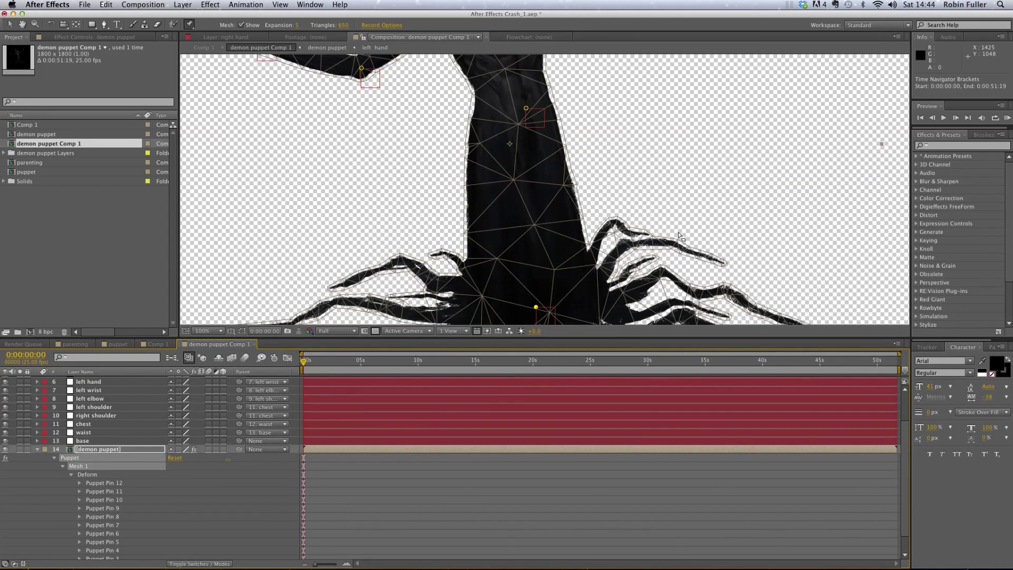
{"action": "left_click", "coordinate": [102, 451]}
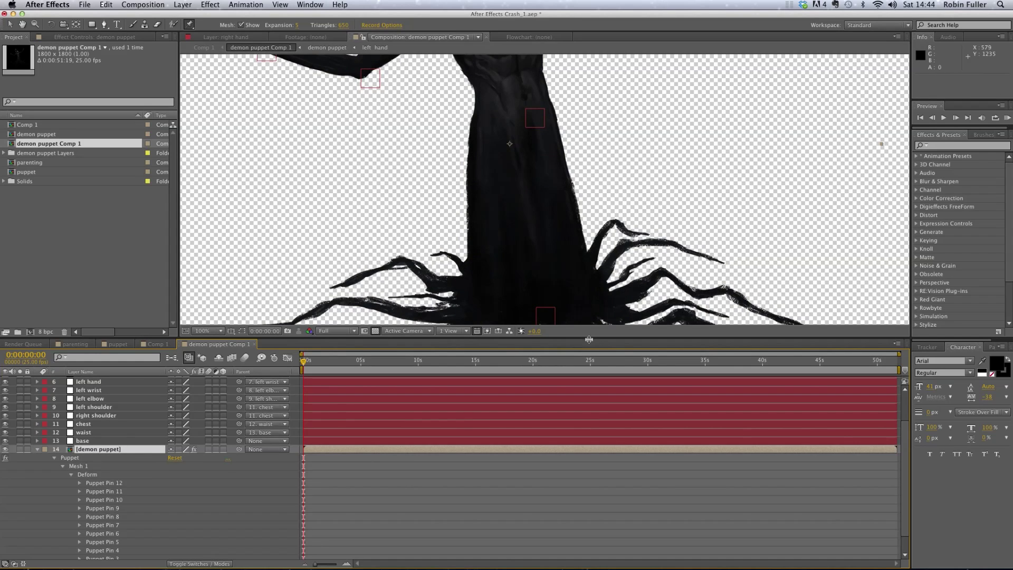
{"action": "left_click_drag", "start_coordinate": [590, 338], "coordinate": [589, 348]}
{"action": "scroll", "coordinate": [123, 515], "scroll_direction": "down", "scroll_amount": 3}
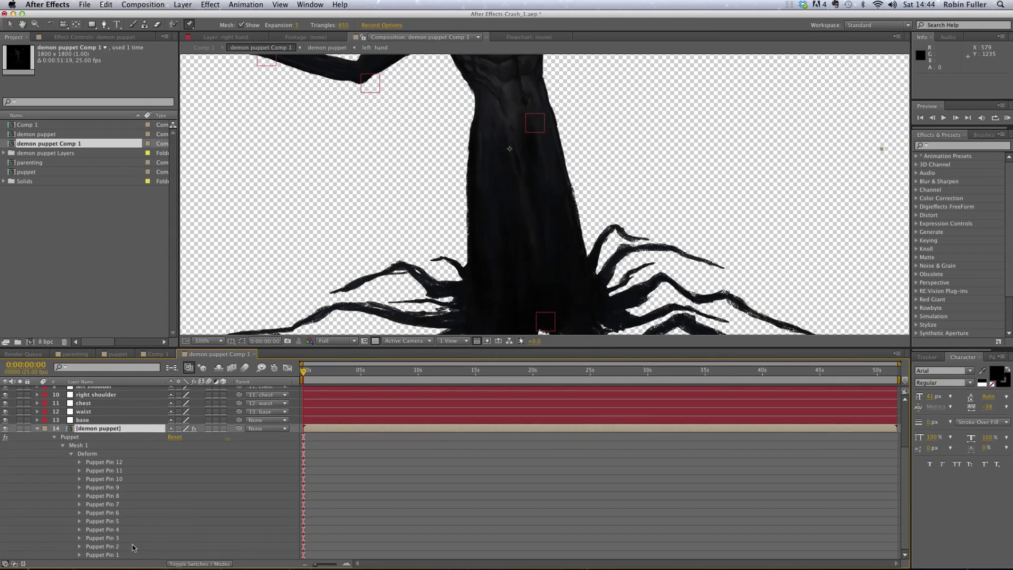
Rename Puppet Pin 1 as base and Puppet Pin 2 as waist
{"action": "left_click", "coordinate": [116, 555]}
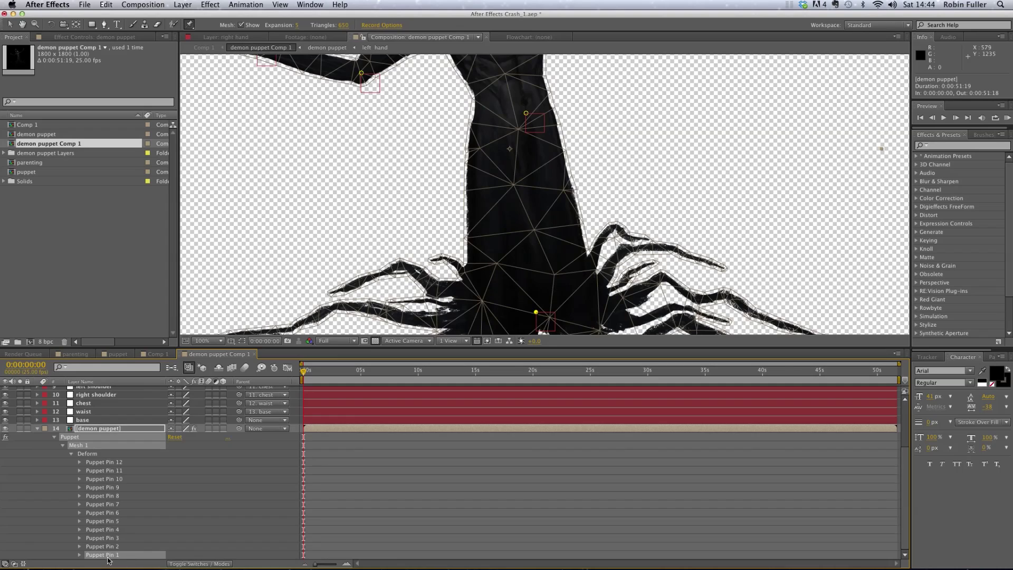
{"action": "key", "text": "Return"}
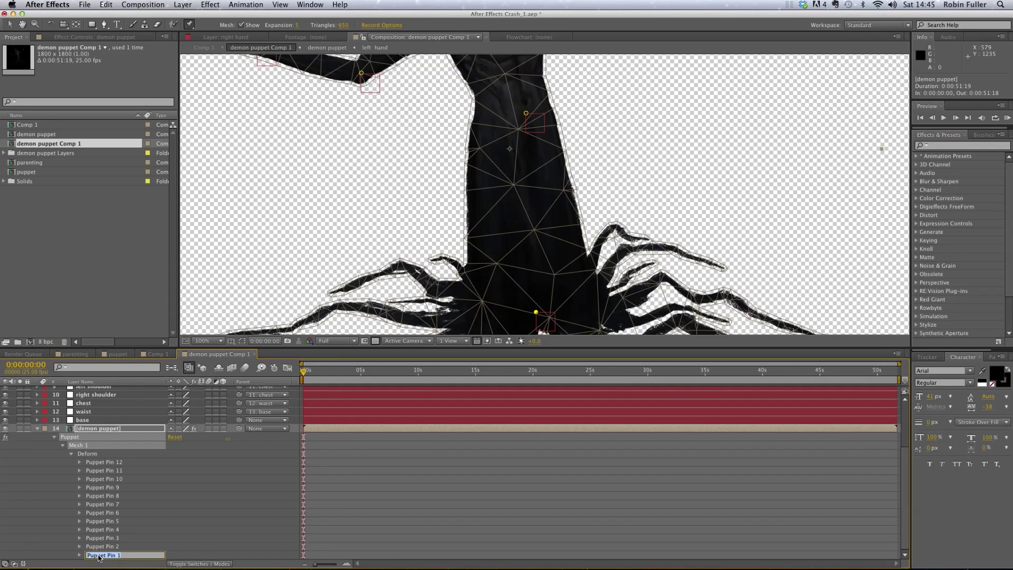
{"action": "type", "text": "base"}
{"action": "key", "text": "Return"}
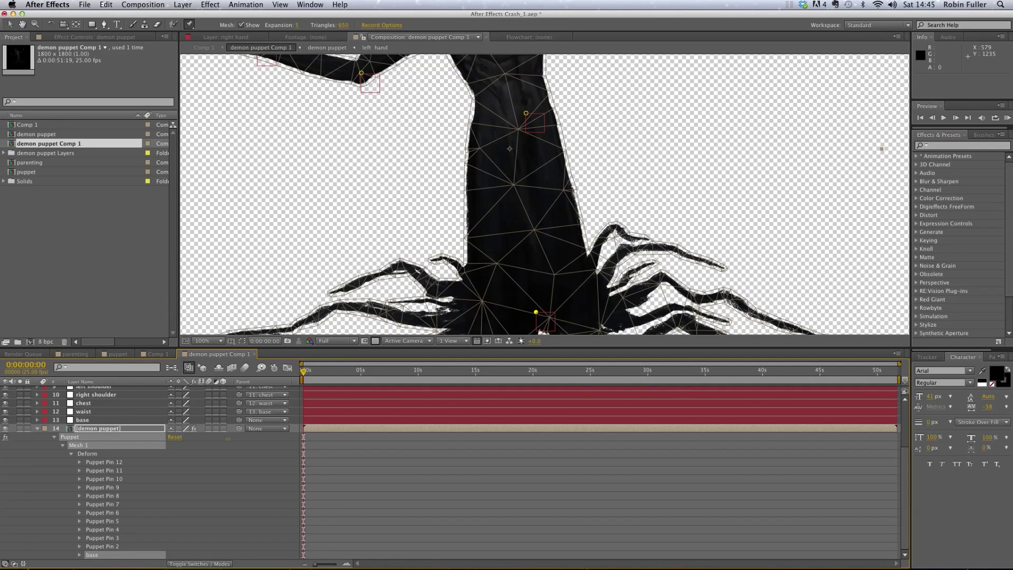
{"action": "left_click", "coordinate": [112, 547]}
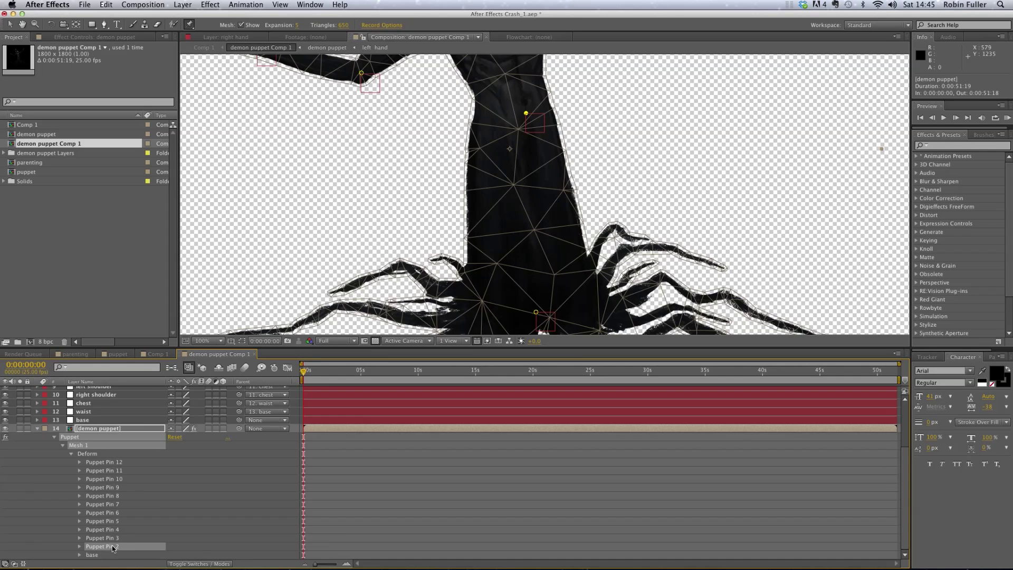
{"action": "key", "text": "Return"}
{"action": "type", "text": "waist"}
{"action": "key", "text": "Return"}
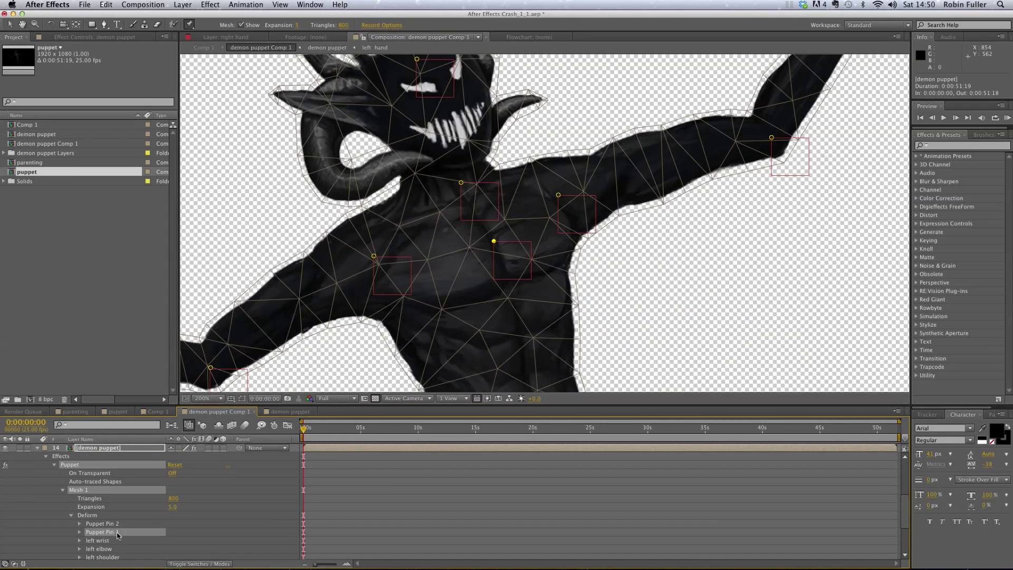
Rename the pin at the chest null as chest and the pin at the neck null as neck
{"action": "key", "text": "Return"}
{"action": "type", "text": "chest"}
{"action": "key", "text": "Return"}
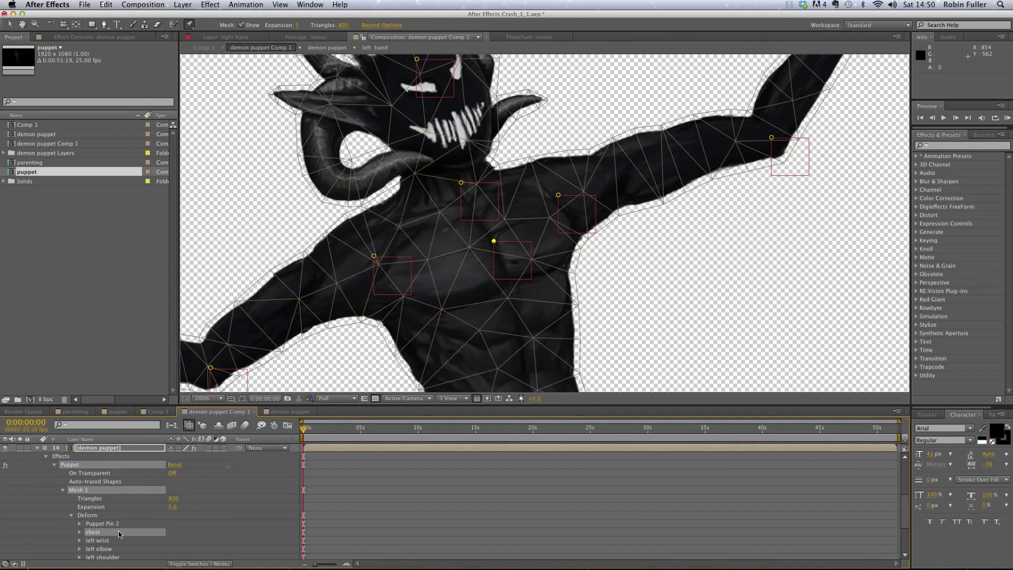
{"action": "left_click", "coordinate": [111, 524]}
{"action": "key", "text": "Return"}
{"action": "type", "text": "r"}
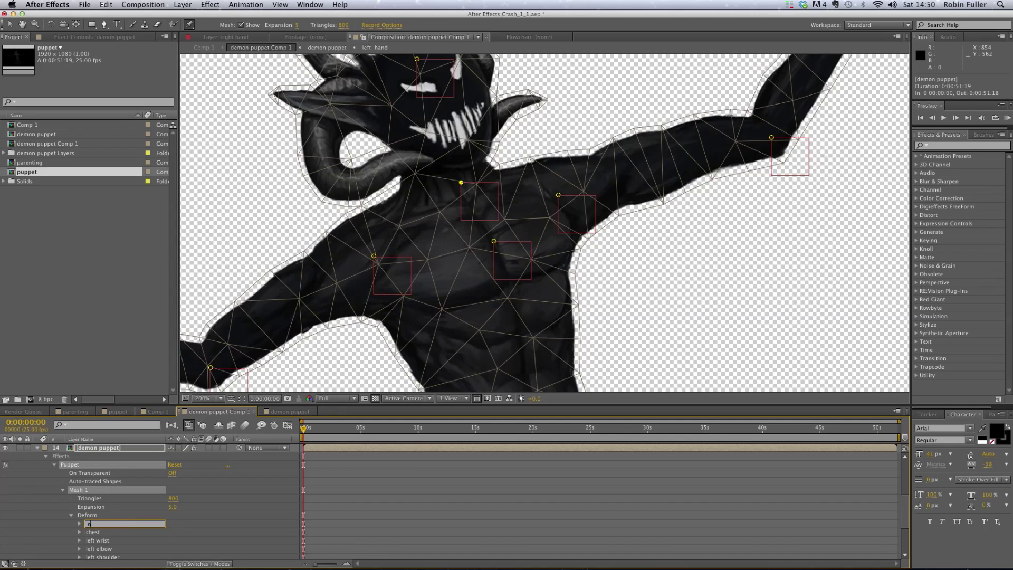
{"action": "type", "text": "eck"}
{"action": "key", "text": "Return"}
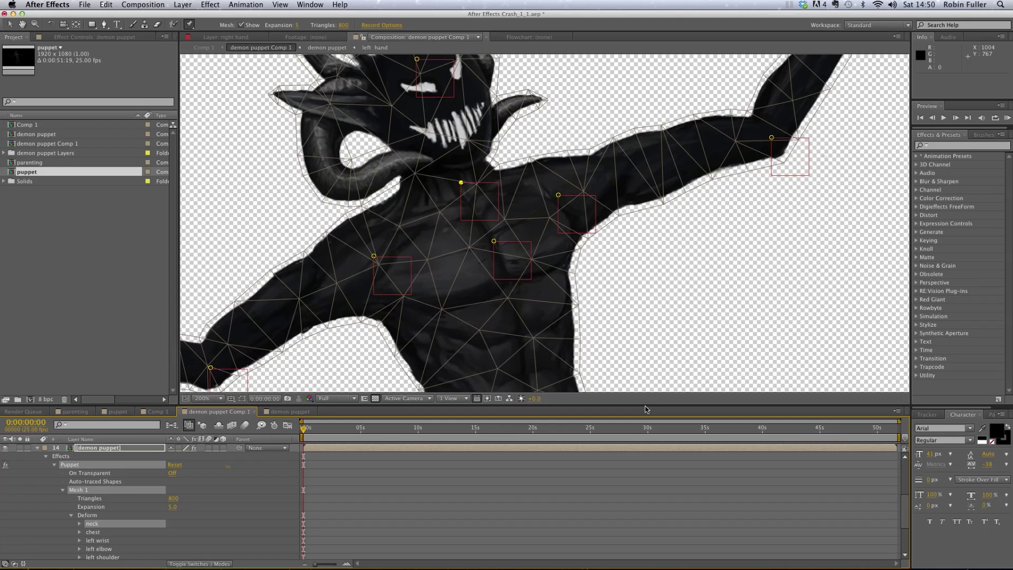
Maximize the timeline and reorder the puppet pins, placing chest directly above waist and neck directly above chest
{"action": "left_click_drag", "start_coordinate": [645, 407], "coordinate": [649, 388]}
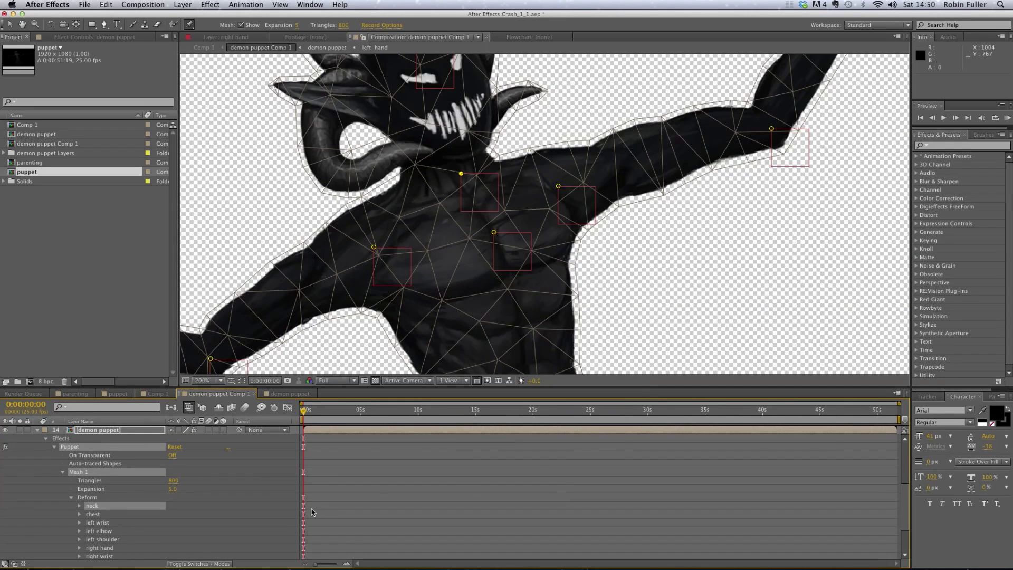
{"action": "left_click", "coordinate": [105, 433]}
{"action": "key", "text": "grave"}
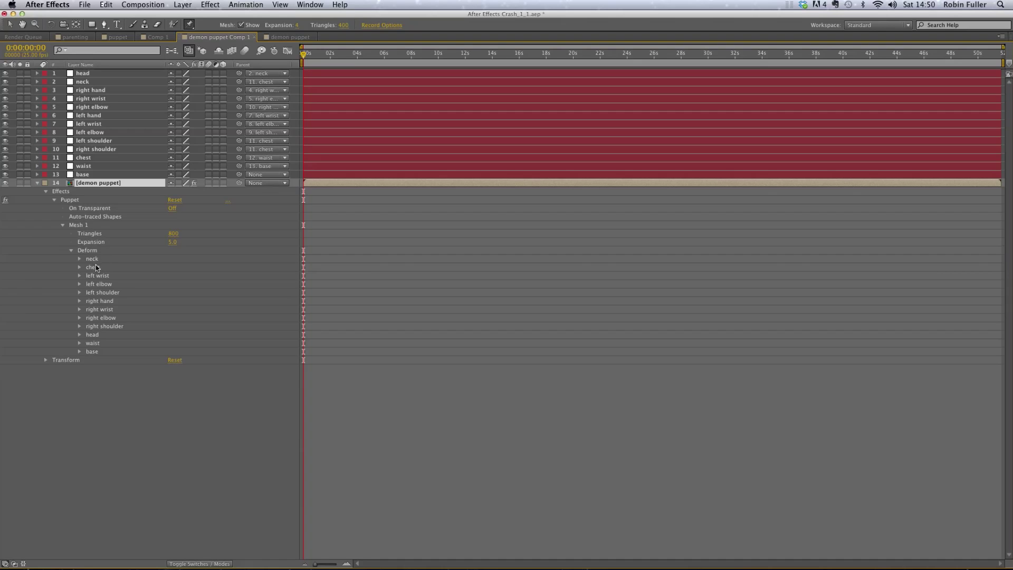
{"action": "left_click_drag", "start_coordinate": [95, 267], "coordinate": [105, 341]}
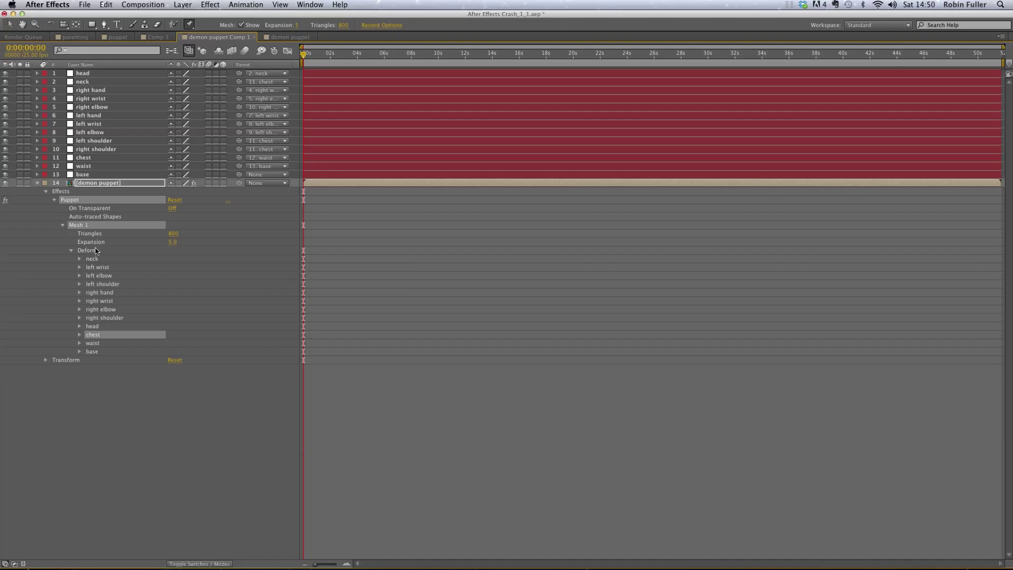
{"action": "left_click_drag", "start_coordinate": [97, 260], "coordinate": [102, 331]}
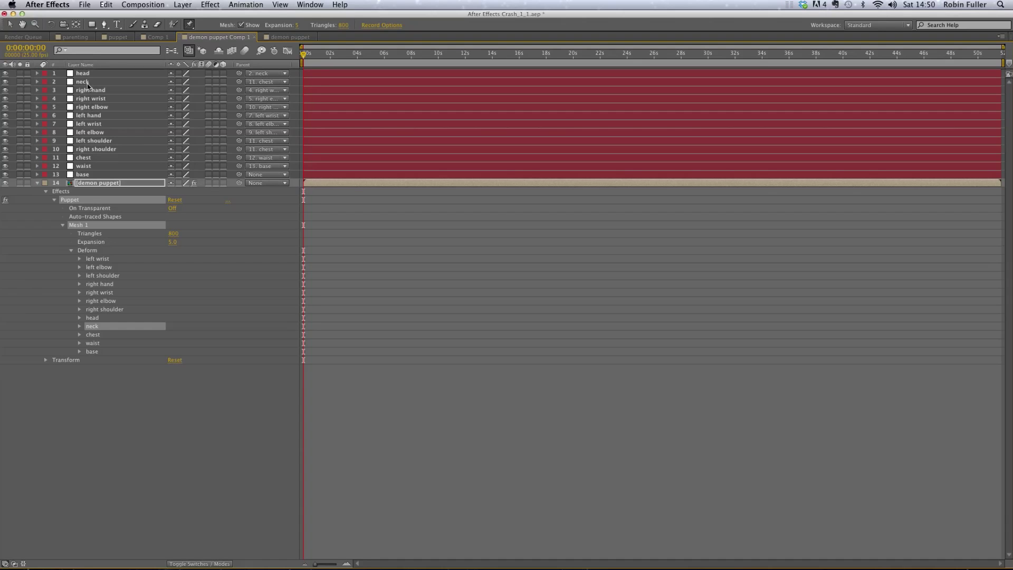
Reorder the null layers, placing neck above chest, head above neck, and the right hand, wrist and elbow above the right shoulder
{"action": "left_click_drag", "start_coordinate": [88, 84], "coordinate": [95, 154]}
{"action": "left_click_drag", "start_coordinate": [83, 74], "coordinate": [107, 149]}
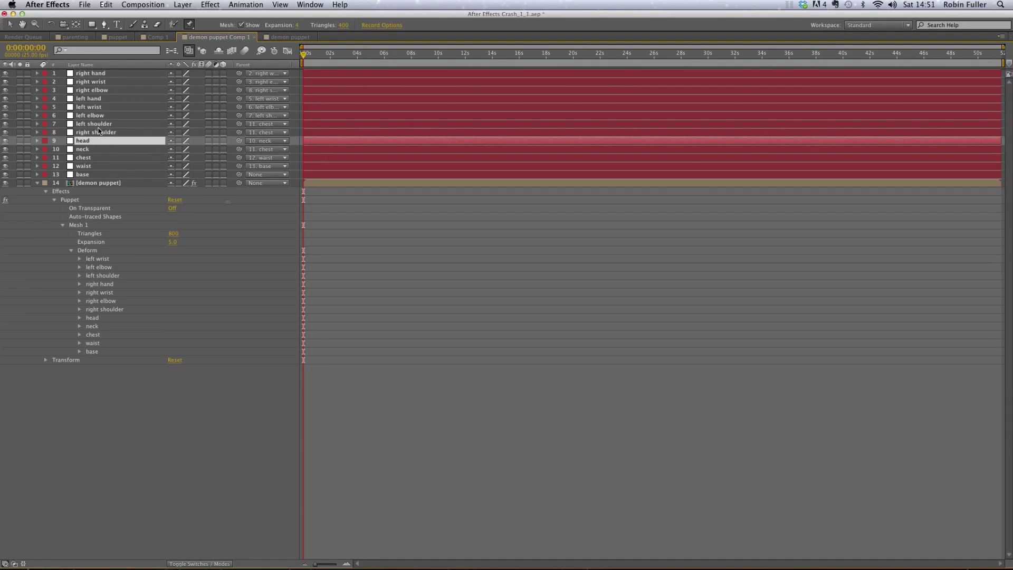
{"action": "left_click", "coordinate": [100, 90]}
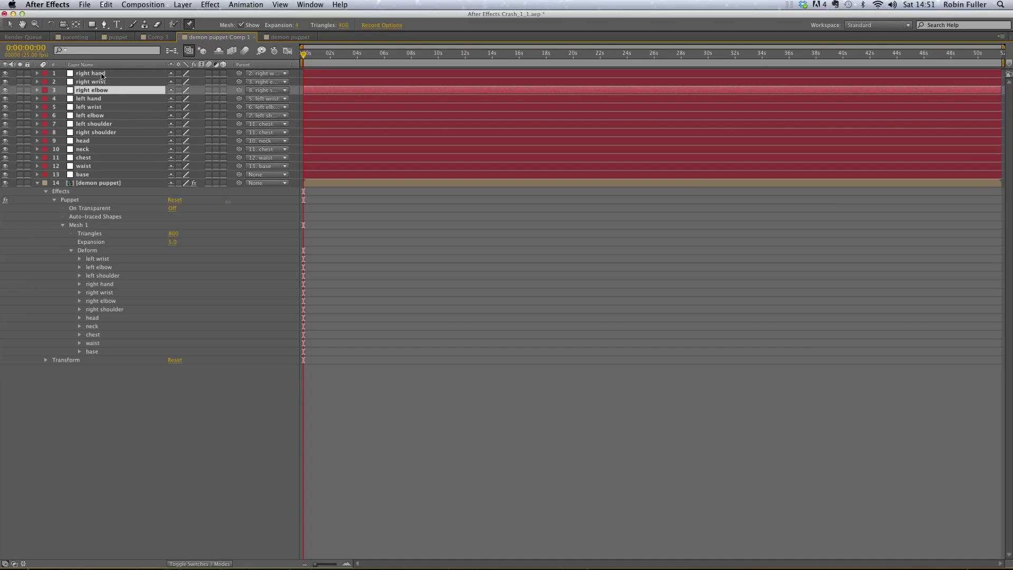
{"action": "left_click", "coordinate": [102, 75], "text": "shift"}
{"action": "left_click_drag", "start_coordinate": [102, 76], "coordinate": [107, 132]}
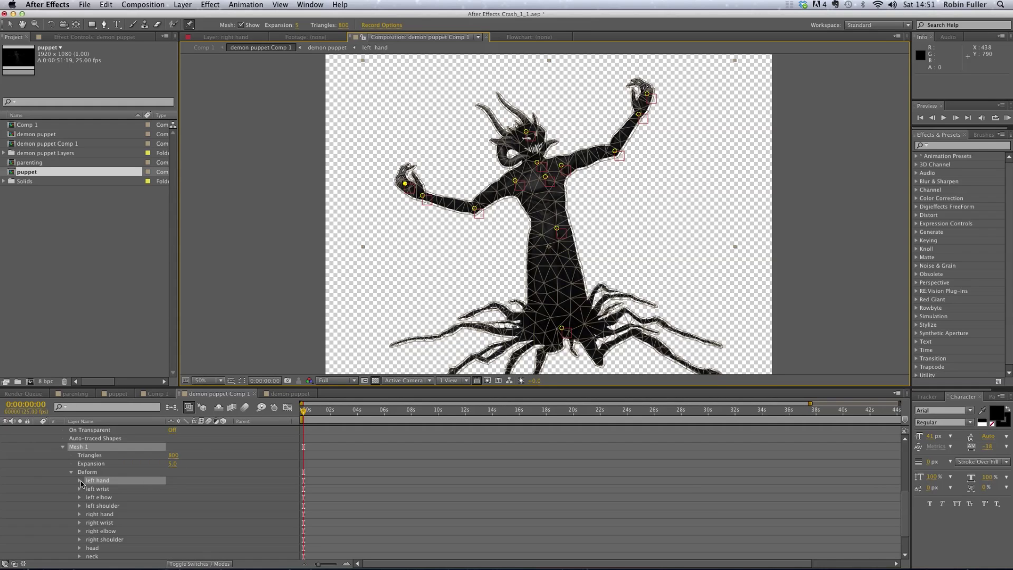
Reveal the Position property of the base puppet pin
{"action": "scroll", "coordinate": [128, 493], "scroll_direction": "down", "scroll_amount": 3}
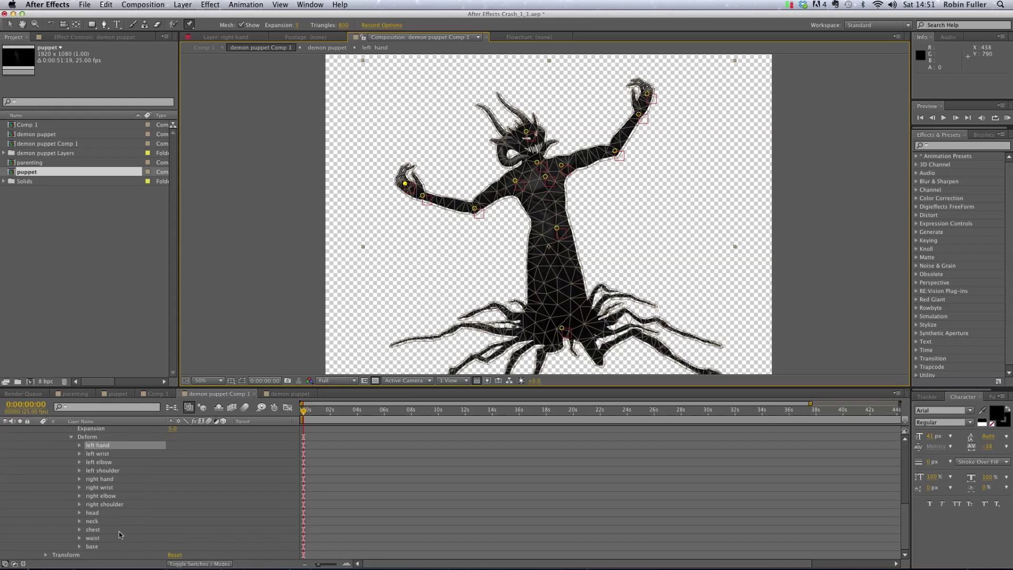
{"action": "left_click", "coordinate": [80, 548]}
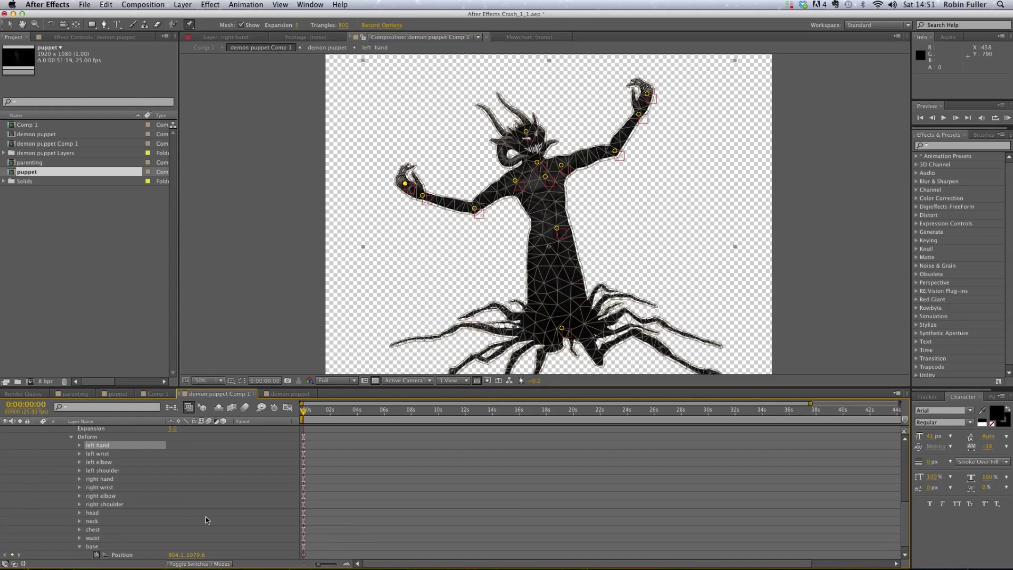
{"action": "scroll", "coordinate": [228, 515], "scroll_direction": "down", "scroll_amount": 1}
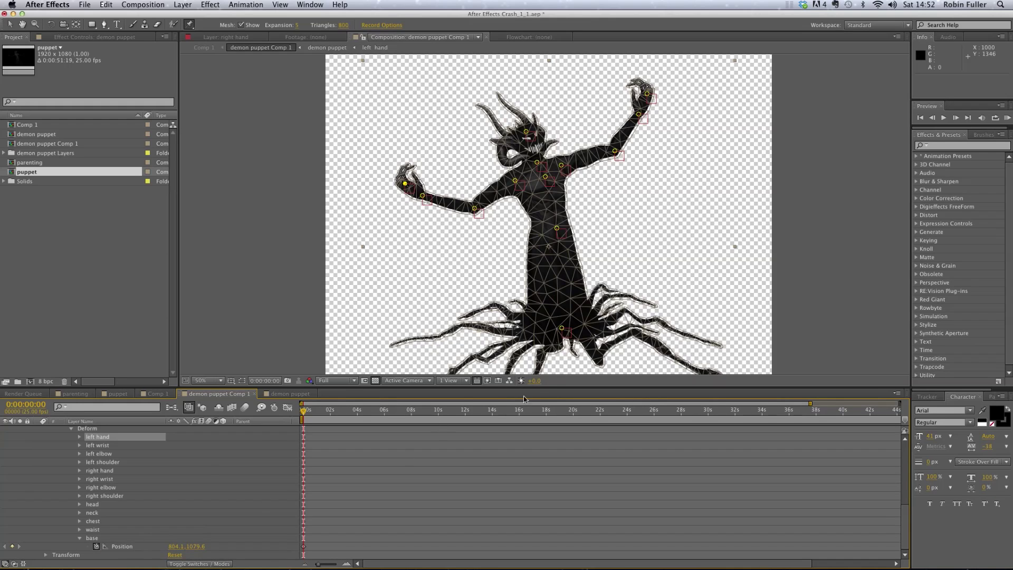
Reveal the base null's Position property and compare it with the base pin's position
{"action": "scroll", "coordinate": [87, 511], "scroll_direction": "up", "scroll_amount": 10}
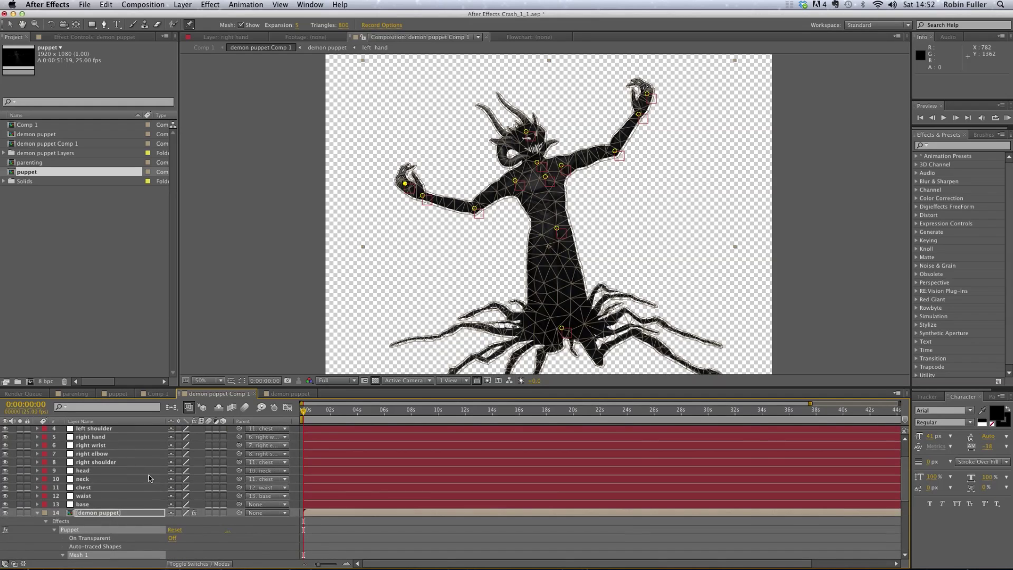
{"action": "left_click", "coordinate": [85, 505]}
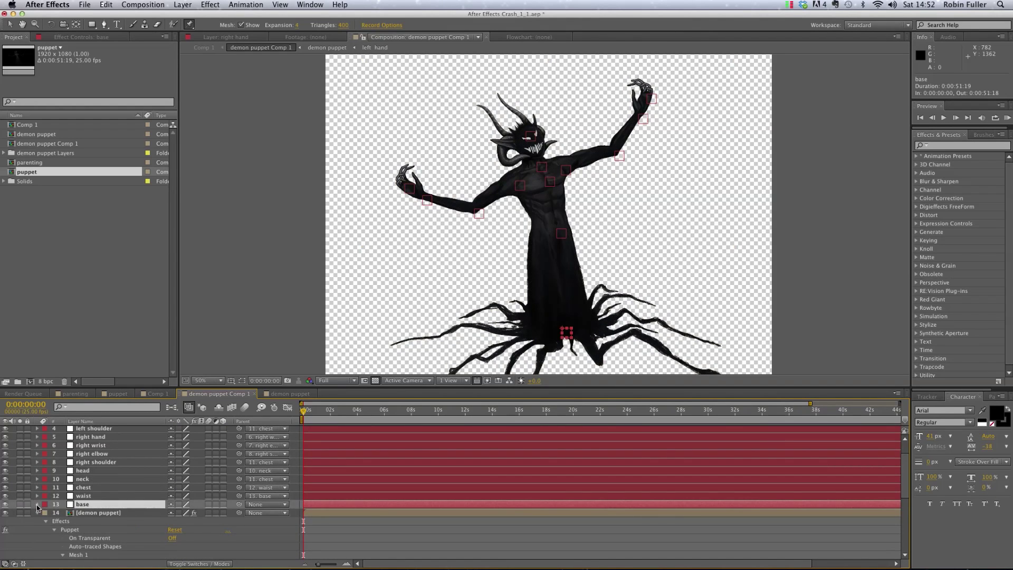
{"action": "left_click", "coordinate": [37, 505]}
{"action": "scroll", "coordinate": [150, 492], "scroll_direction": "down", "scroll_amount": 3}
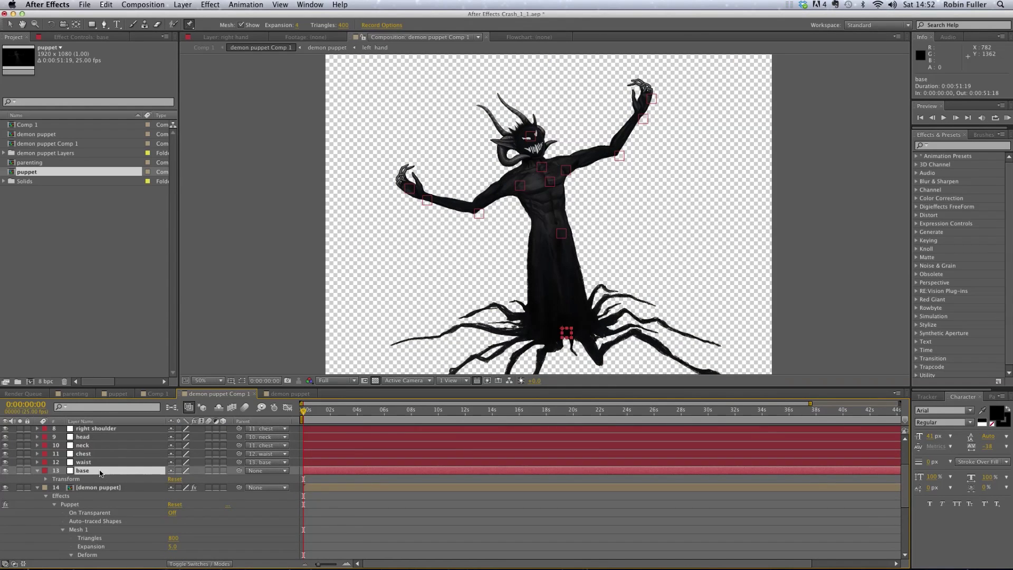
{"action": "key", "text": "p"}
{"action": "scroll", "coordinate": [125, 501], "scroll_direction": "down", "scroll_amount": 3}
{"action": "scroll", "coordinate": [154, 521], "scroll_direction": "down", "scroll_amount": 9}
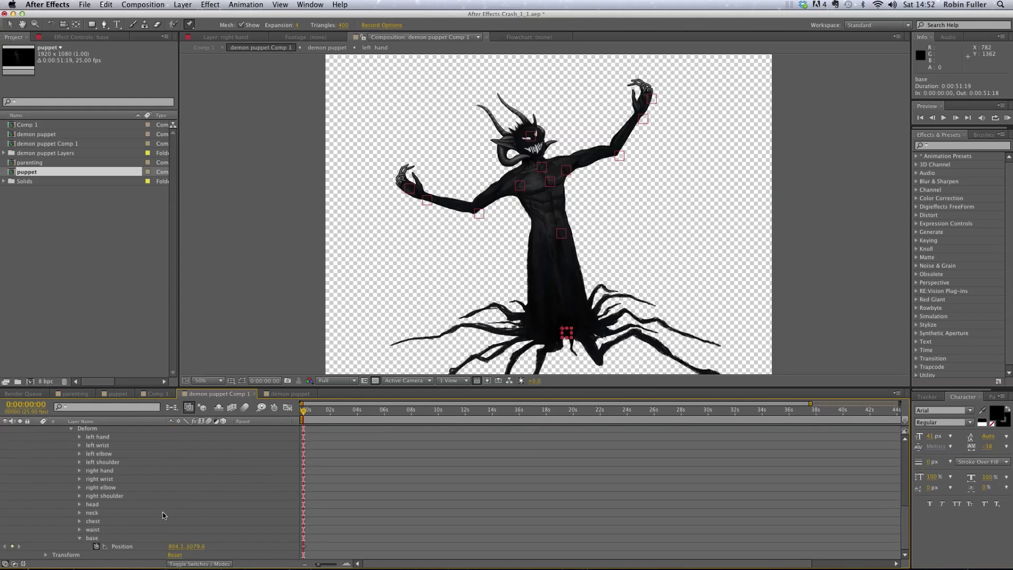
{"action": "scroll", "coordinate": [171, 528], "scroll_direction": "up", "scroll_amount": 10}
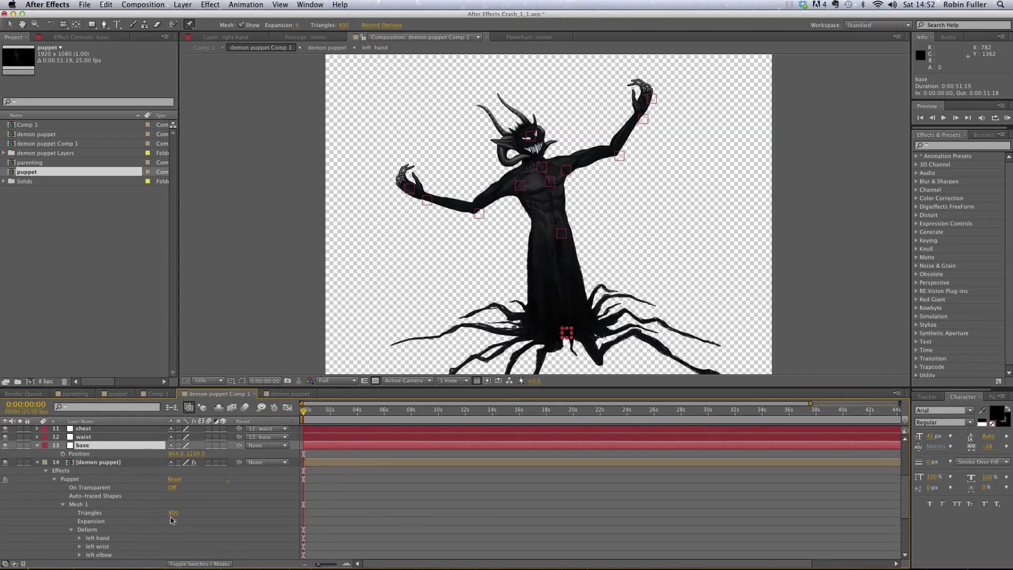
Switch to Stickies, copy the three-line "parent puppet pin to null" expression, and return to After Effects
{"action": "key", "text": "super+Tab"}
{"action": "left_click", "coordinate": [580, 292]}
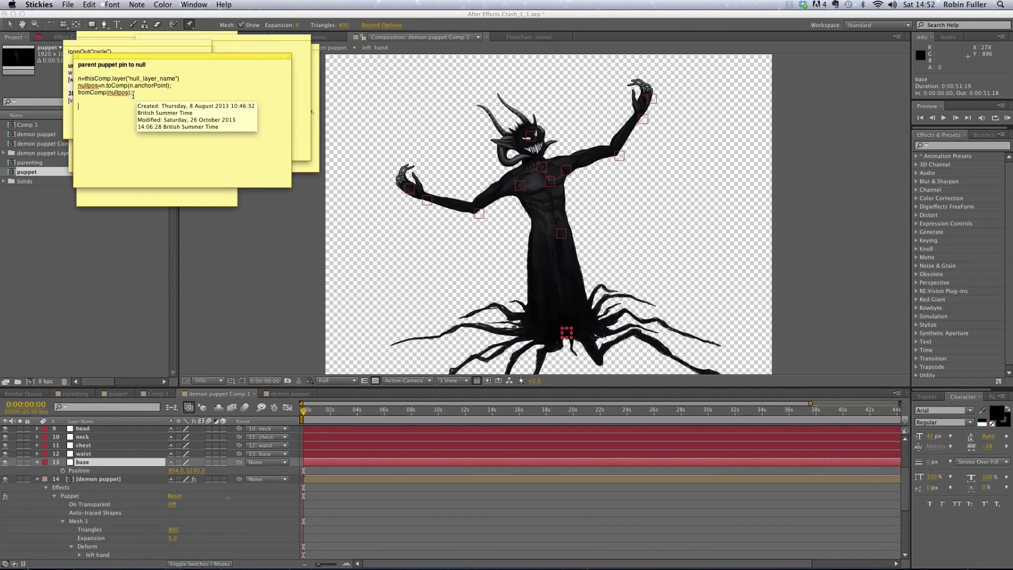
{"action": "left_click_drag", "start_coordinate": [78, 78], "coordinate": [139, 92]}
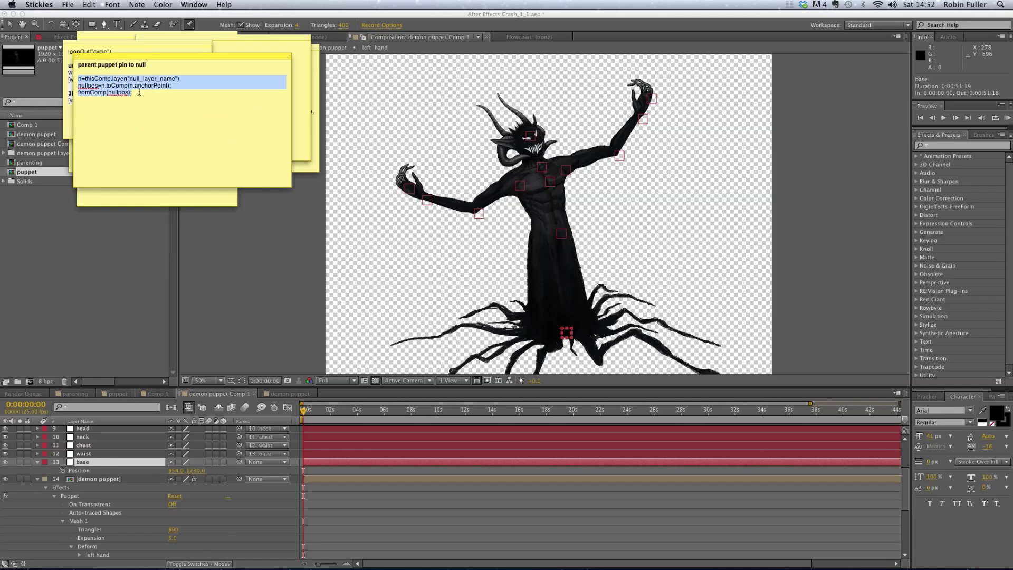
{"action": "key", "text": "super+c"}
{"action": "key", "text": "super+Tab"}
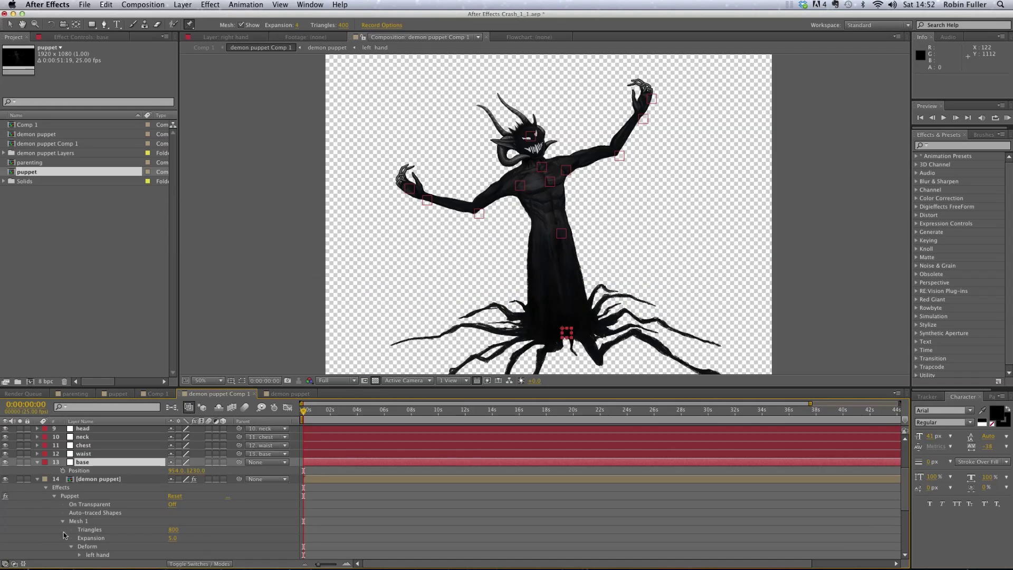
Enable an expression on the base puppet pin's Position and replace the default text with the copied null-link expression
{"action": "scroll", "coordinate": [109, 525], "scroll_direction": "down", "scroll_amount": 7}
{"action": "left_click", "coordinate": [82, 539]}
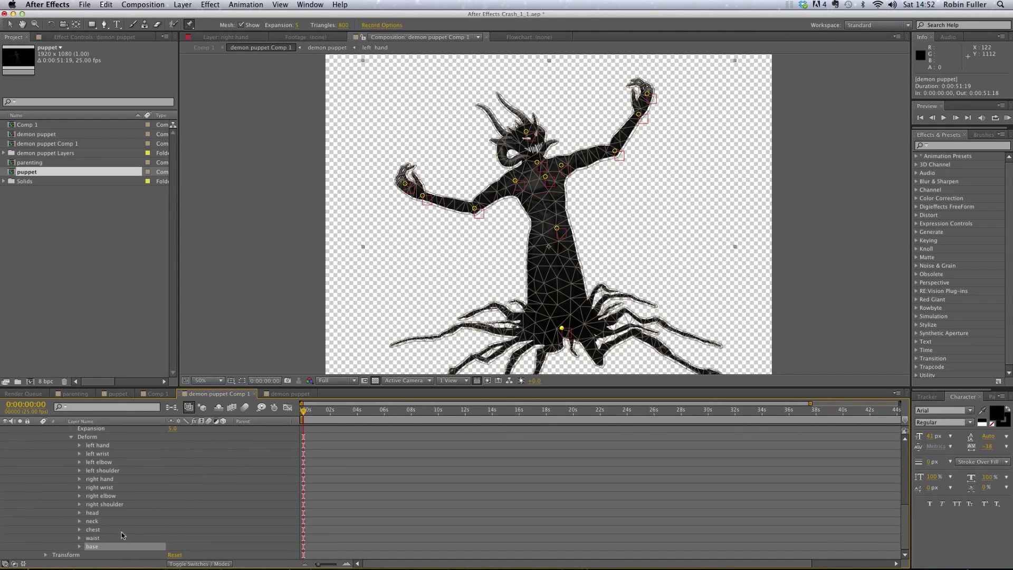
{"action": "left_click", "coordinate": [81, 548]}
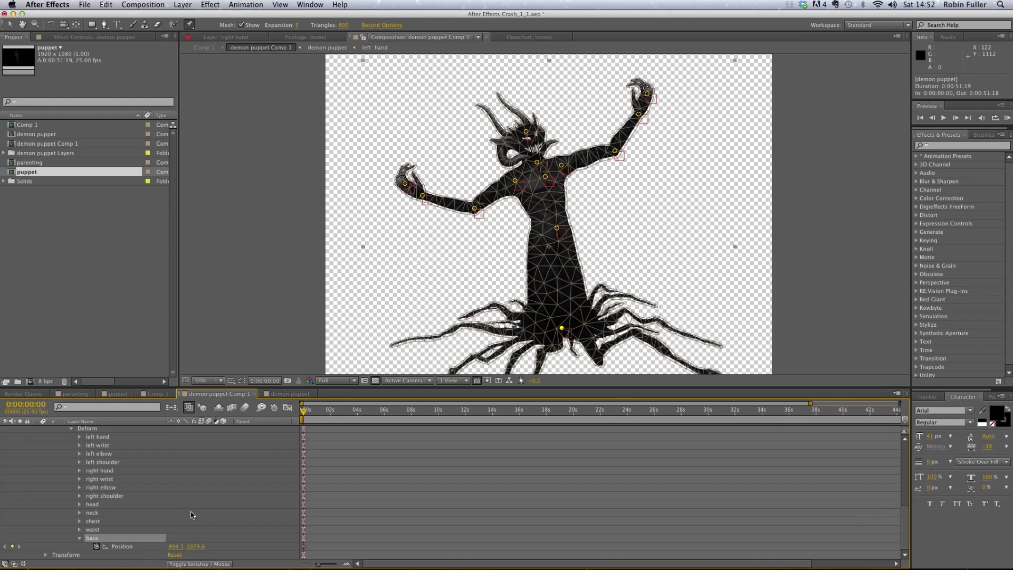
{"action": "left_click", "coordinate": [96, 547], "text": "alt"}
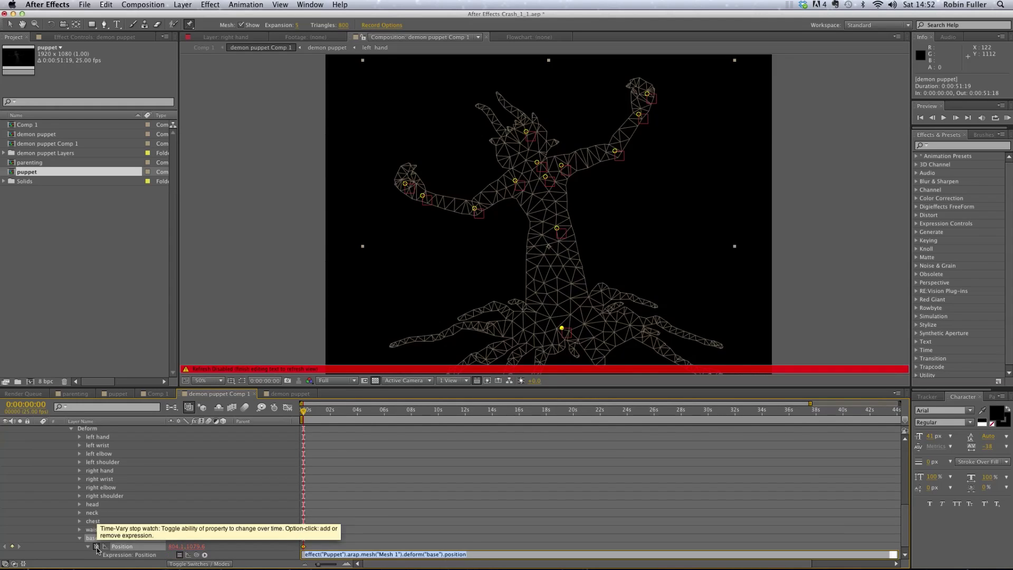
{"action": "left_click", "coordinate": [502, 521]}
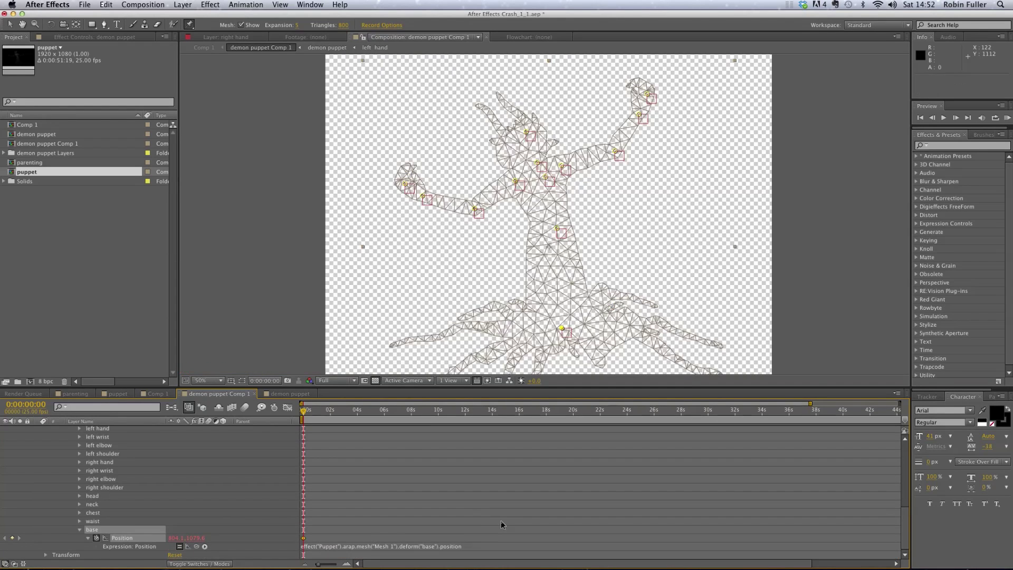
{"action": "left_click", "coordinate": [449, 547]}
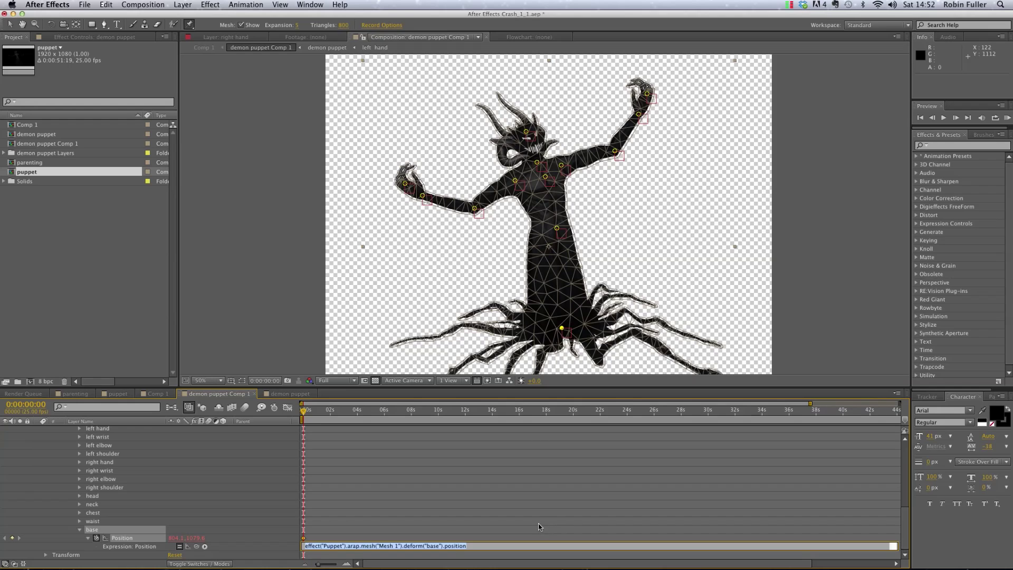
{"action": "key", "text": "super+v"}
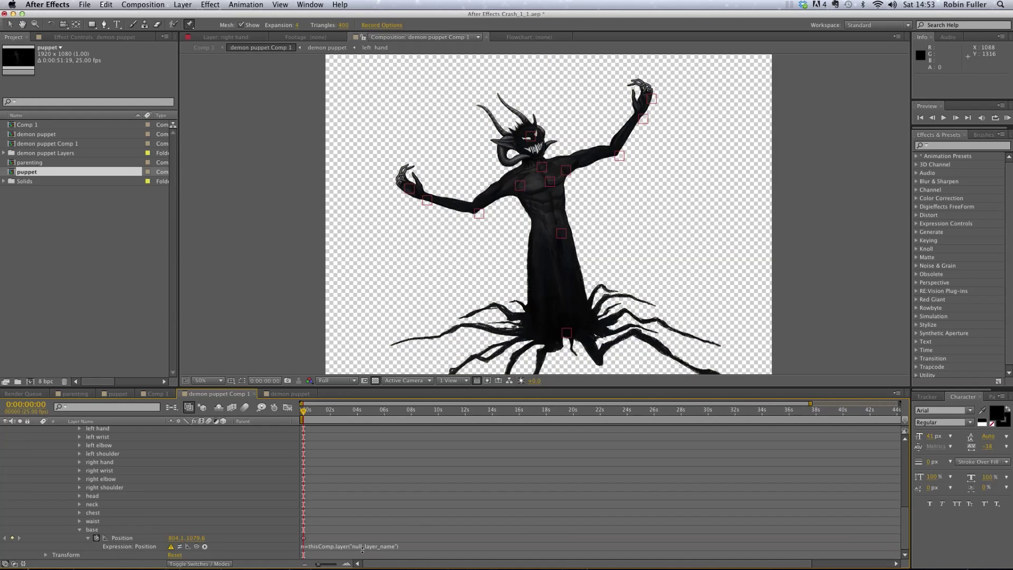
Replace the null_layer_name placeholder in the base pin's expression with "base" and commit it
{"action": "left_click", "coordinate": [363, 549]}
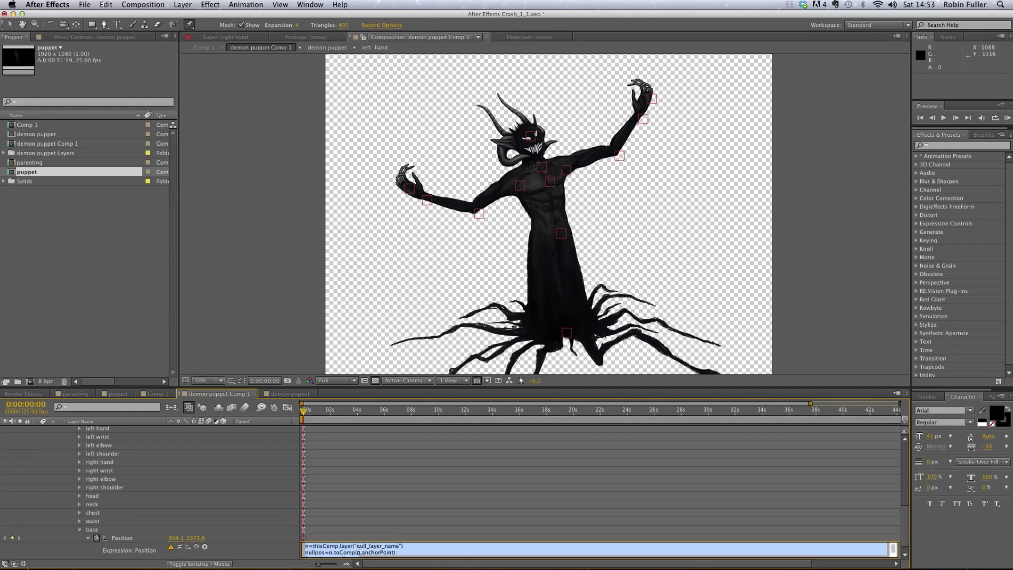
{"action": "left_click", "coordinate": [368, 545]}
{"action": "left_click_drag", "start_coordinate": [357, 546], "coordinate": [398, 546]}
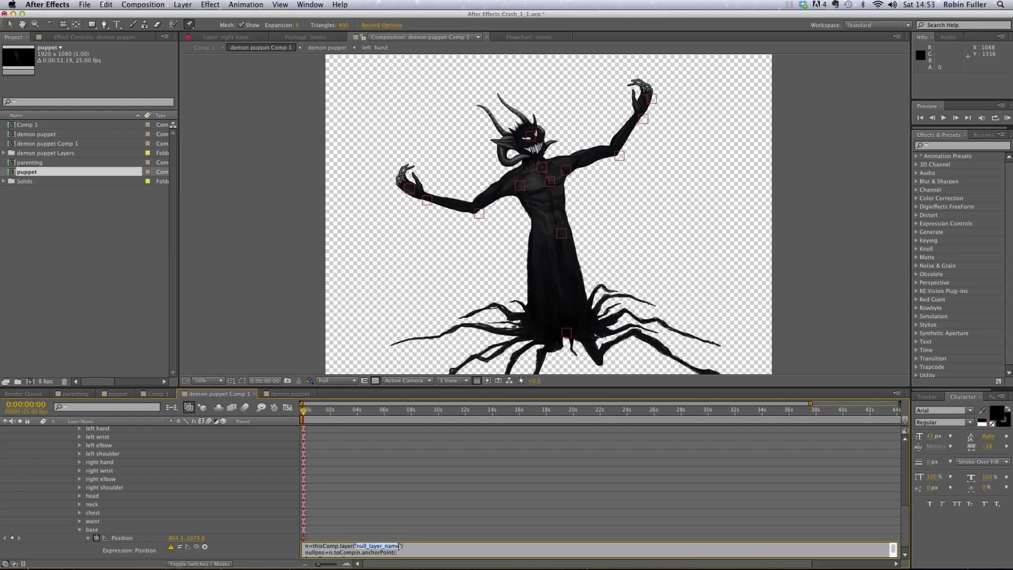
{"action": "type", "text": "base"}
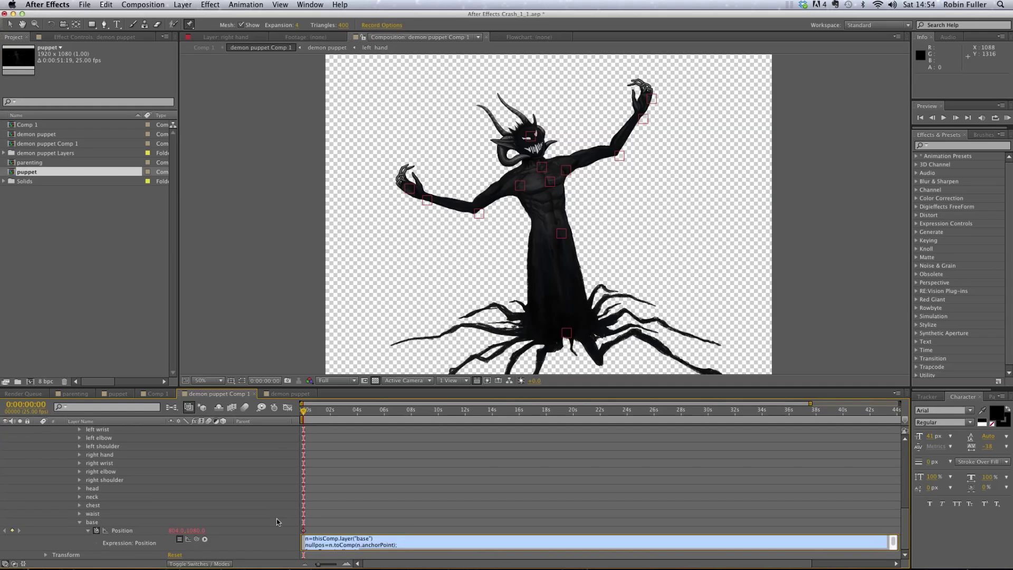
{"action": "left_click", "coordinate": [99, 523]}
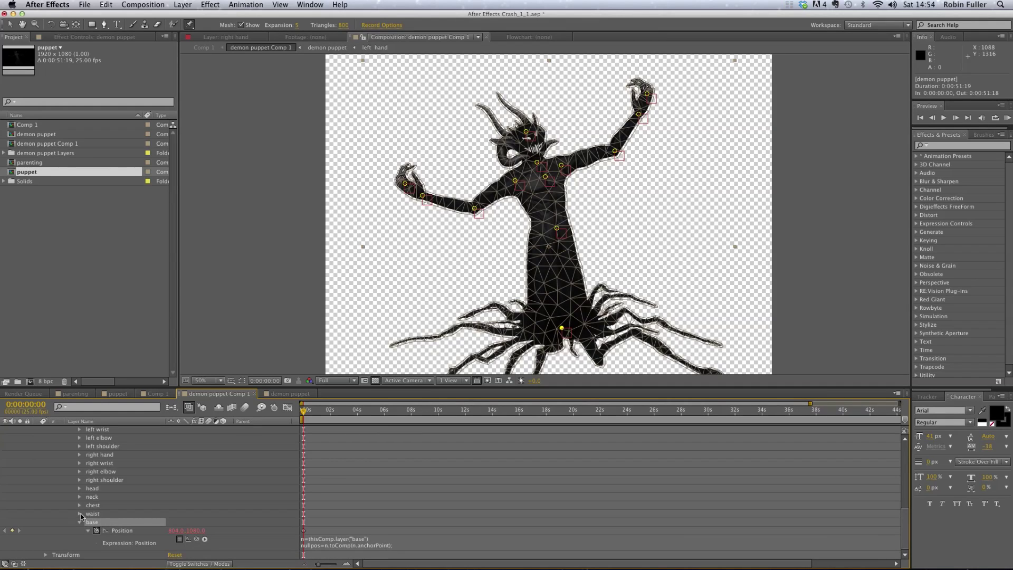
Add the null-link expression to the waist pin's Position with "waist" as the layer name
{"action": "left_click", "coordinate": [80, 513]}
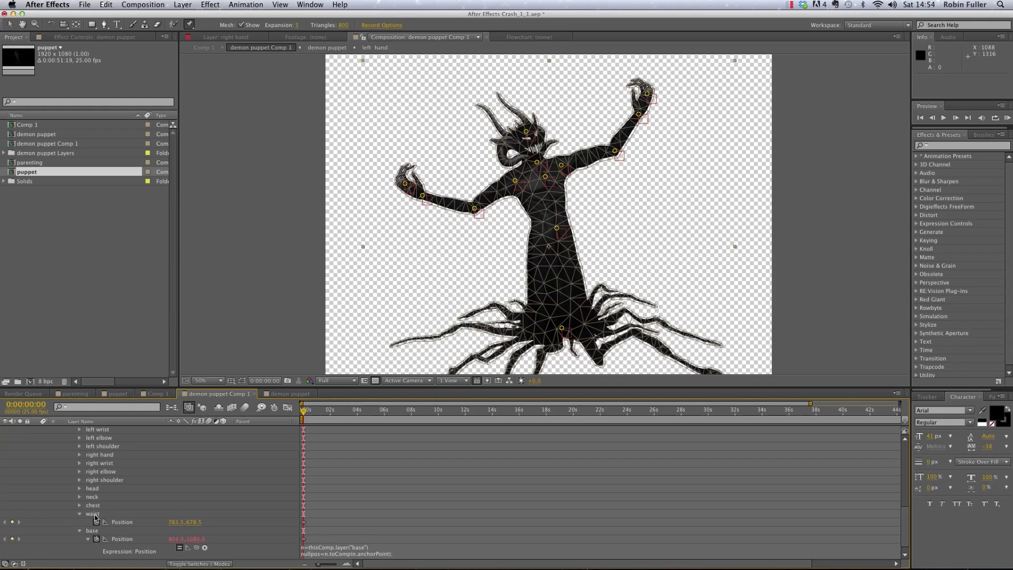
{"action": "left_click", "coordinate": [97, 522], "text": "alt"}
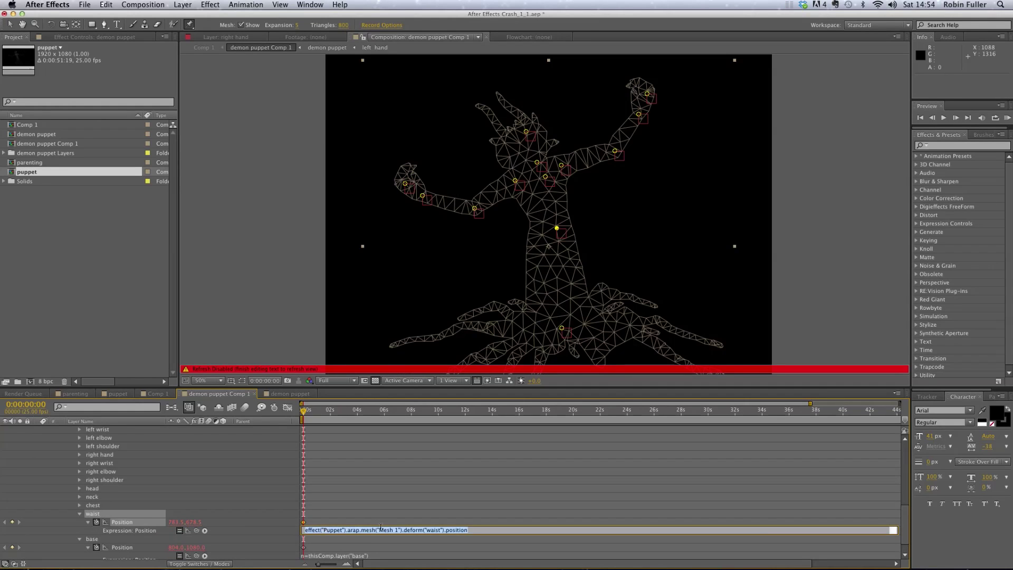
{"action": "key", "text": "super+v"}
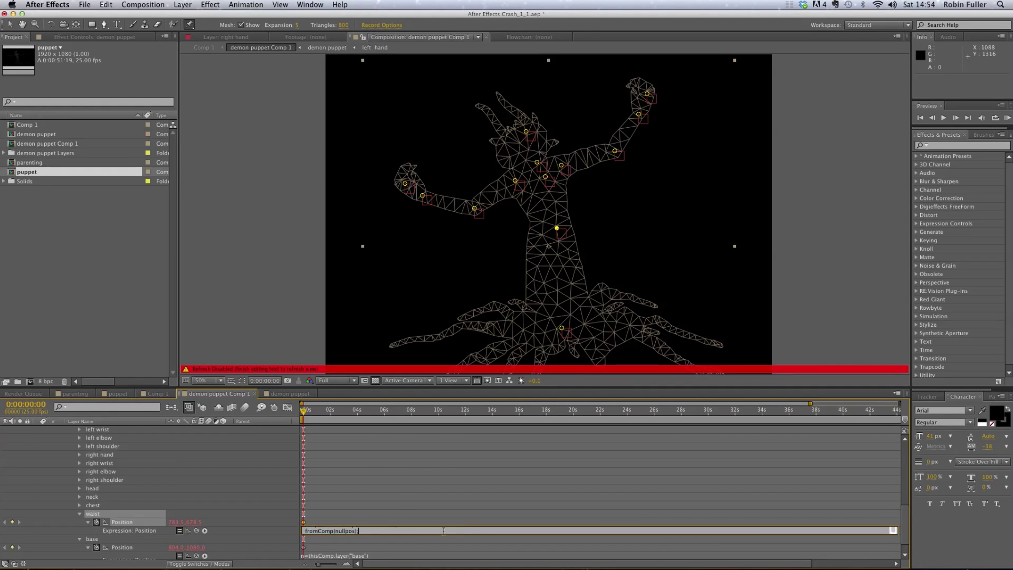
{"action": "key", "text": "super+a"}
{"action": "double_click", "coordinate": [364, 530]}
{"action": "type", "text": "waist"}
{"action": "left_click", "coordinate": [102, 506]}
Add the null-link expression to the chest pin's Position with "chest" as the layer name
{"action": "left_click", "coordinate": [80, 506]}
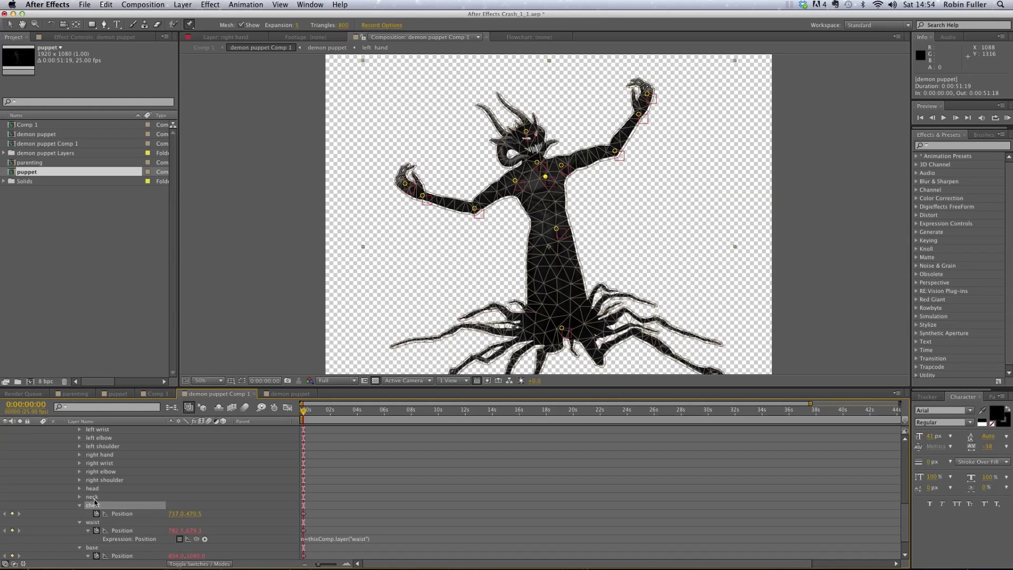
{"action": "left_click", "coordinate": [96, 514], "text": "alt"}
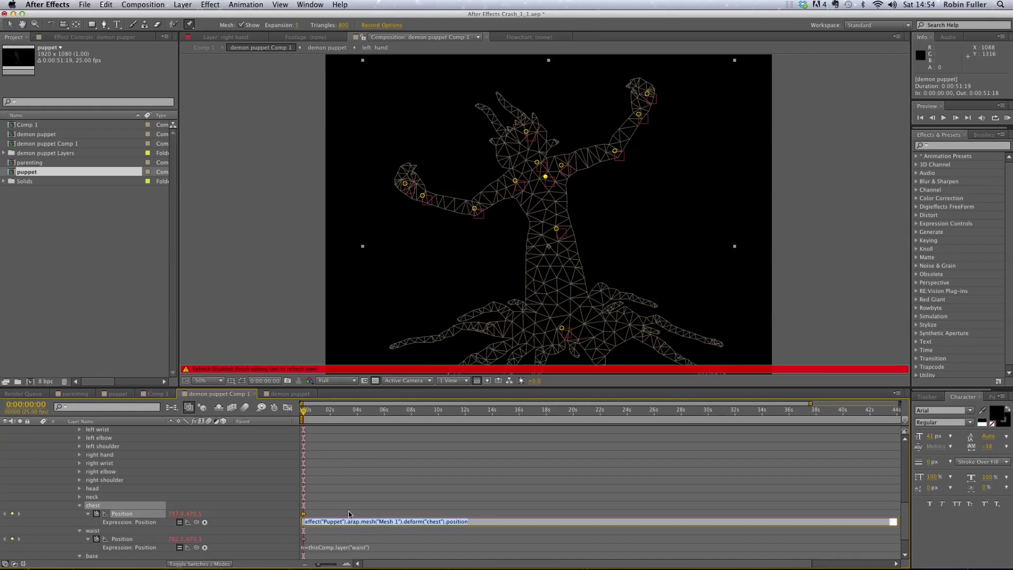
{"action": "key", "text": "super+v"}
{"action": "scroll", "coordinate": [401, 524], "scroll_direction": "up", "scroll_amount": 3}
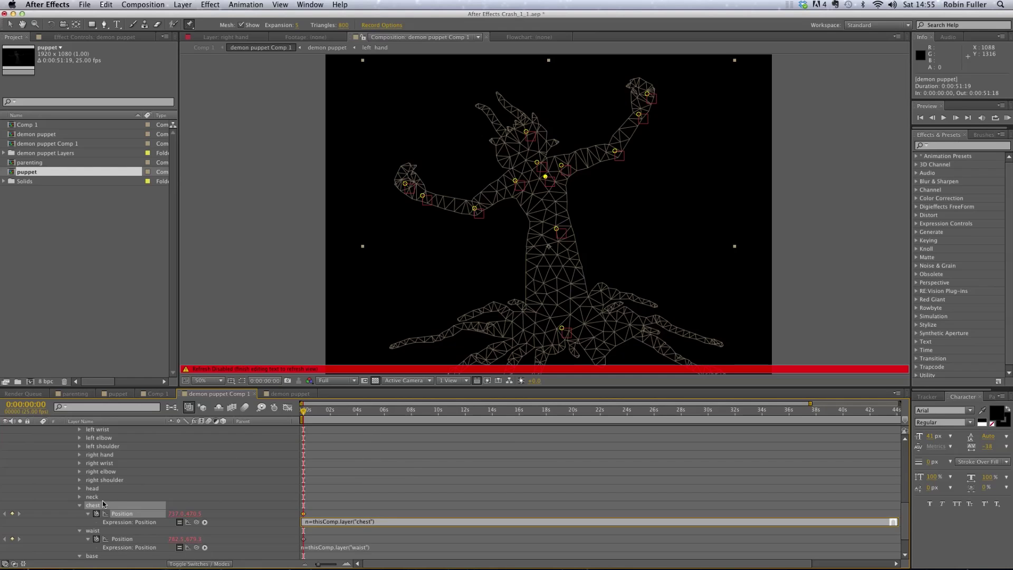
{"action": "left_click", "coordinate": [80, 498]}
Add the null-link expression to the neck pin's Position with "neck" as the layer name
{"action": "left_click", "coordinate": [80, 497]}
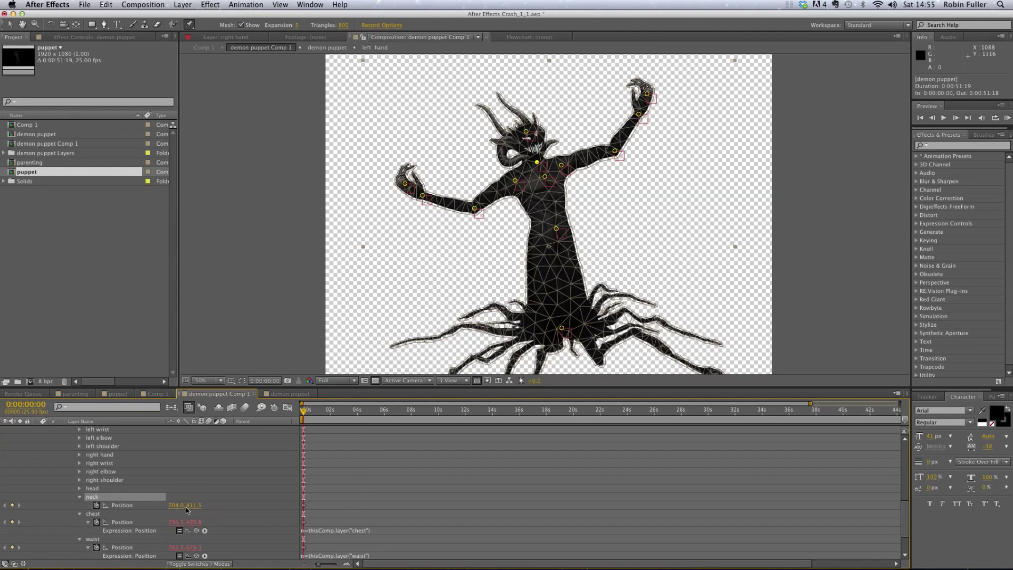
{"action": "left_click", "coordinate": [97, 506], "text": "alt"}
{"action": "key", "text": "super+v"}
{"action": "scroll", "coordinate": [380, 514], "scroll_direction": "up", "scroll_amount": 3}
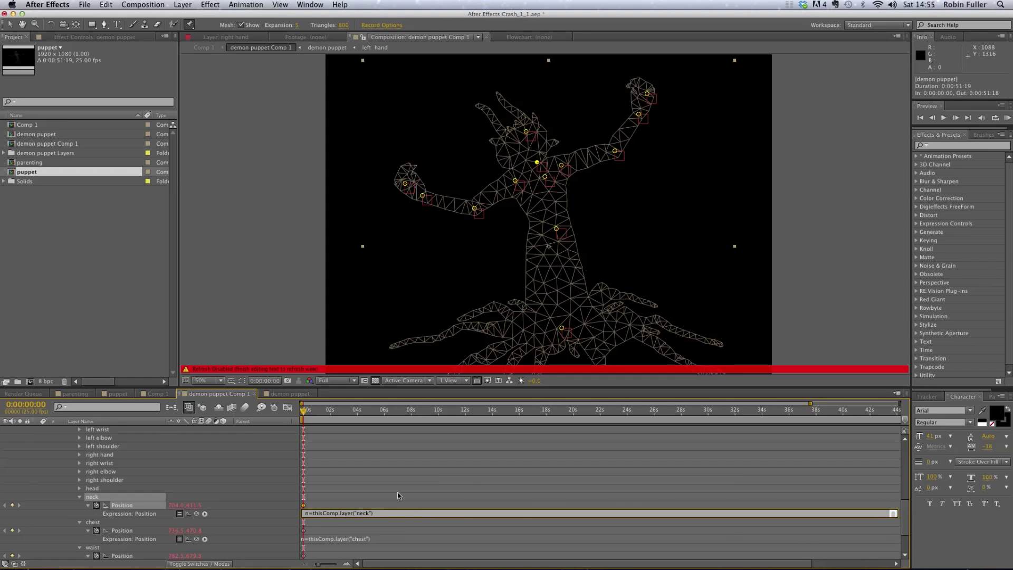
{"action": "left_click", "coordinate": [103, 488]}
Add the null-link expression to the head pin's Position with "head" as the layer name
{"action": "left_click", "coordinate": [80, 489]}
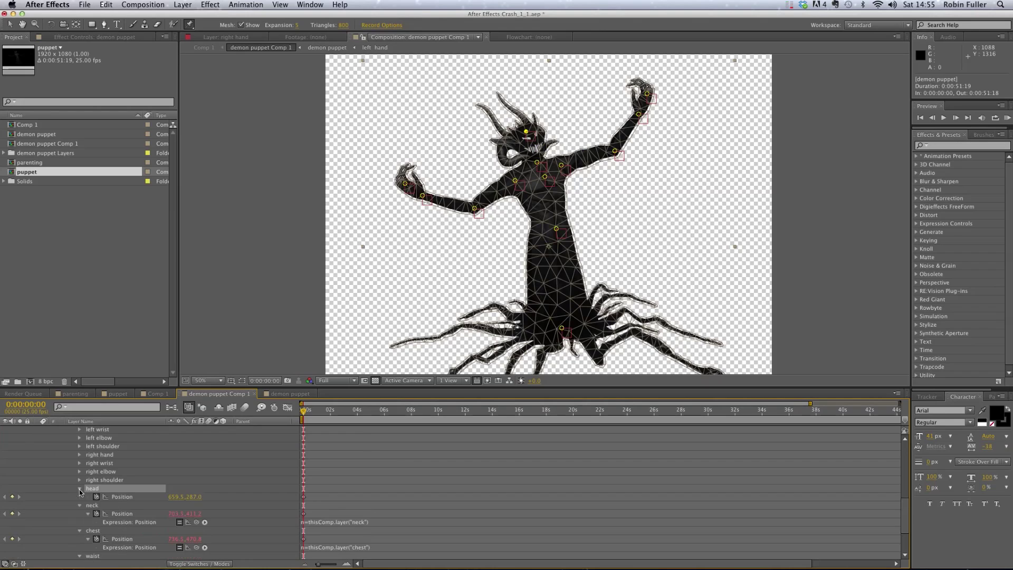
{"action": "left_click", "coordinate": [97, 497], "text": "alt"}
{"action": "key", "text": "super+v"}
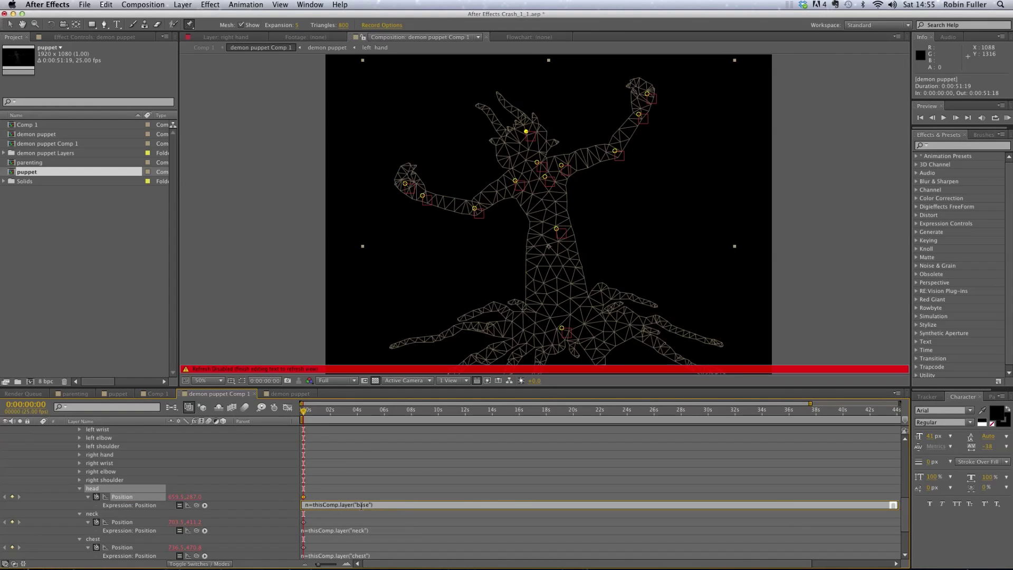
{"action": "type", "text": "head"}
{"action": "left_click", "coordinate": [99, 480]}
Add the null-link expression to the right shoulder pin and the remaining arm pins up to the left hand, using each matching null's name
{"action": "key", "text": "p"}
{"action": "left_click", "coordinate": [96, 488], "text": "alt"}
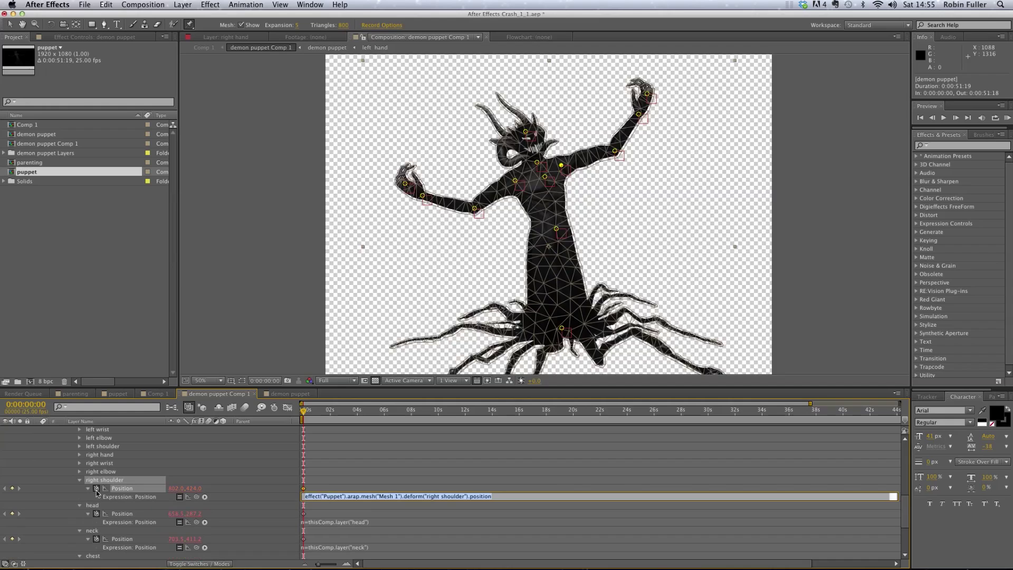
{"action": "key", "text": "super+v"}
{"action": "scroll", "coordinate": [371, 497], "scroll_direction": "up", "scroll_amount": 2}
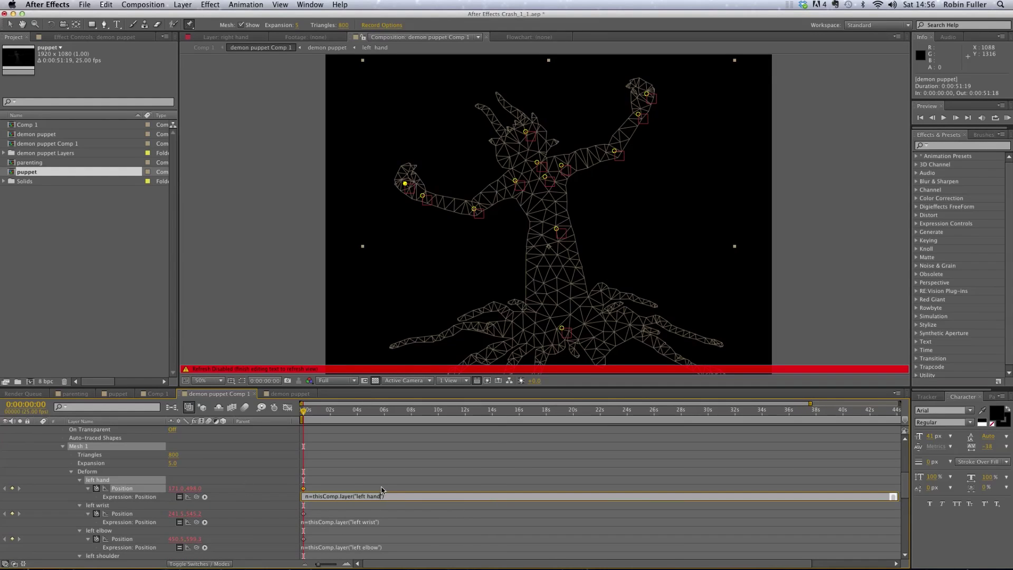
Enlarge the left hand pin's expression field to review all three lines of the expression
{"action": "left_click_drag", "start_coordinate": [306, 496], "coordinate": [385, 493]}
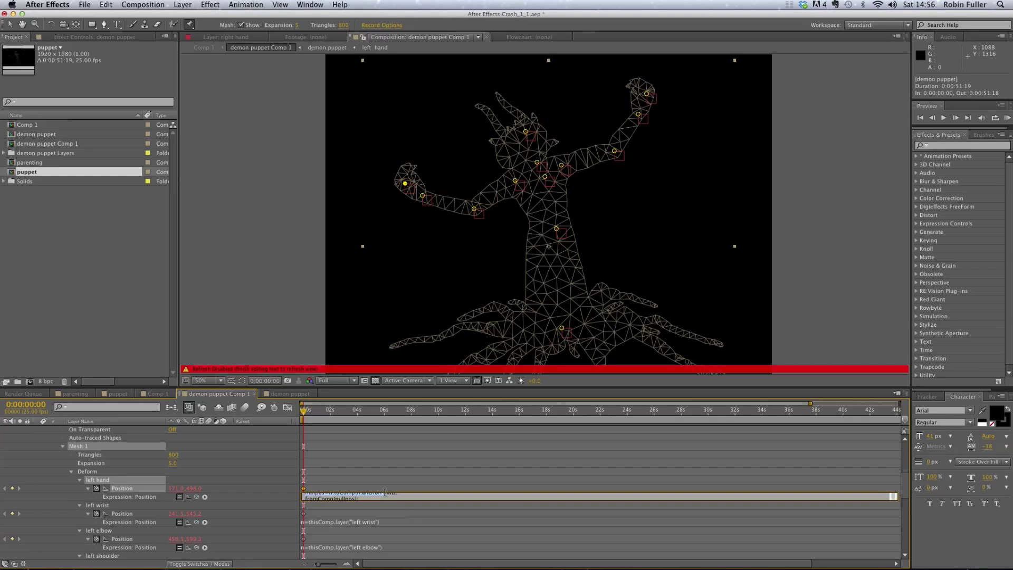
{"action": "left_click", "coordinate": [125, 499]}
{"action": "left_click", "coordinate": [350, 497]}
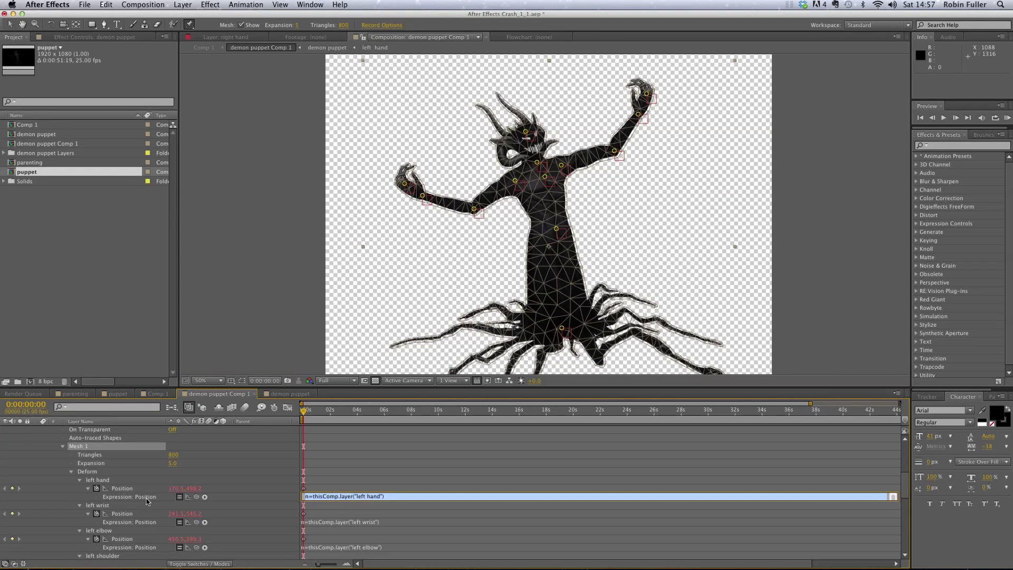
{"action": "left_click", "coordinate": [396, 511]}
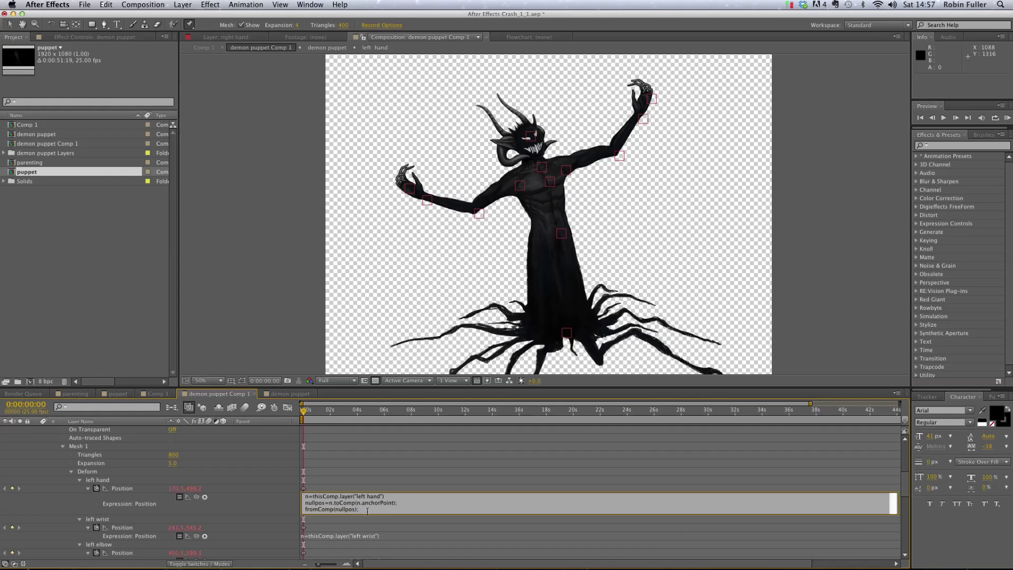
{"action": "left_click", "coordinate": [129, 489]}
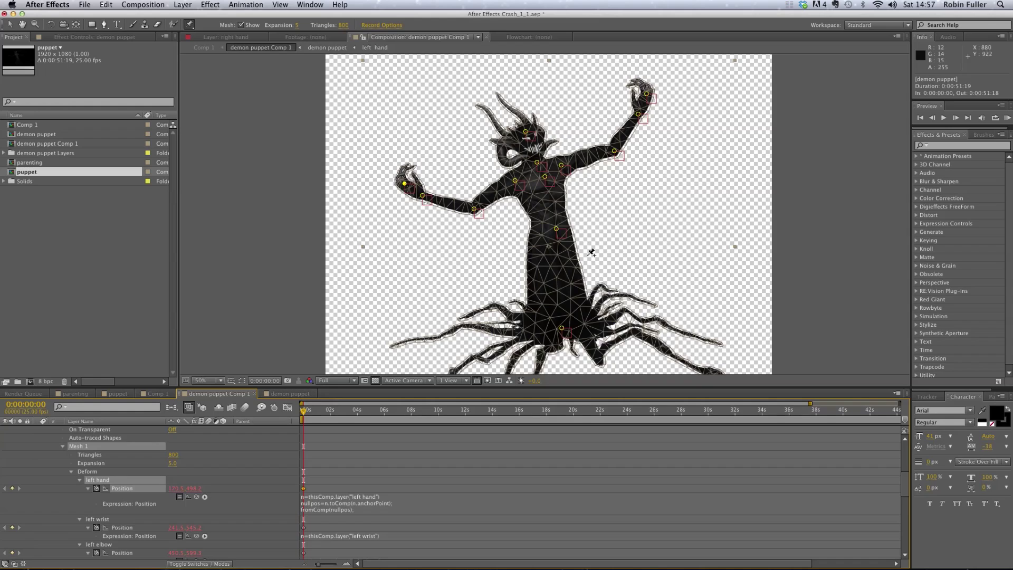
Examine the puppet pins' positions against their control nulls at 100% magnification
{"action": "key", "text": "period"}
{"action": "key", "text": "period"}
{"action": "key", "text": "comma"}
{"action": "key", "text": "space"}
{"action": "left_click_drag", "start_coordinate": [603, 230], "coordinate": [604, 265]}
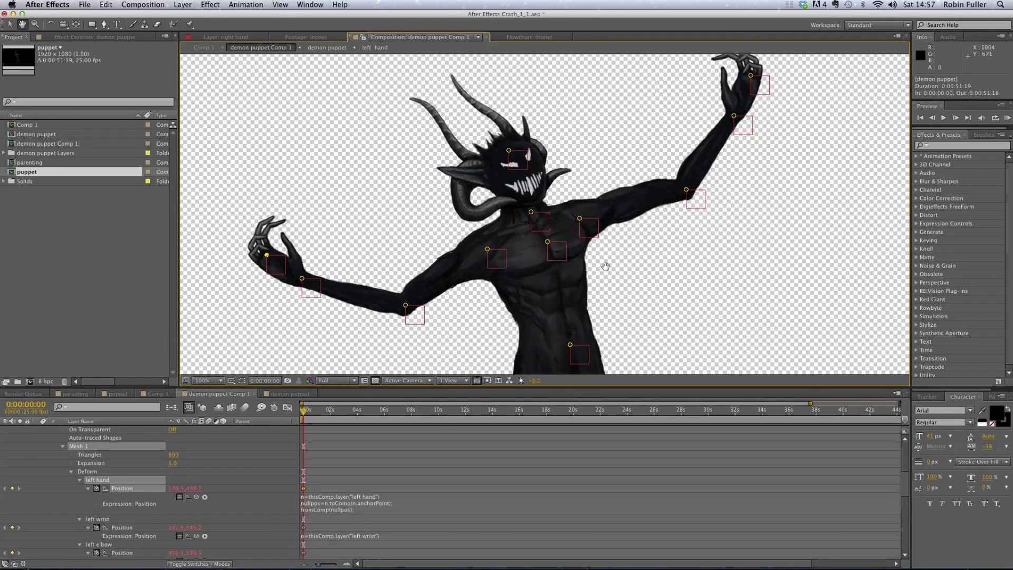
Collapse the demon puppet layer's properties and activate the Selection tool
{"action": "scroll", "coordinate": [80, 456], "scroll_direction": "up", "scroll_amount": 3}
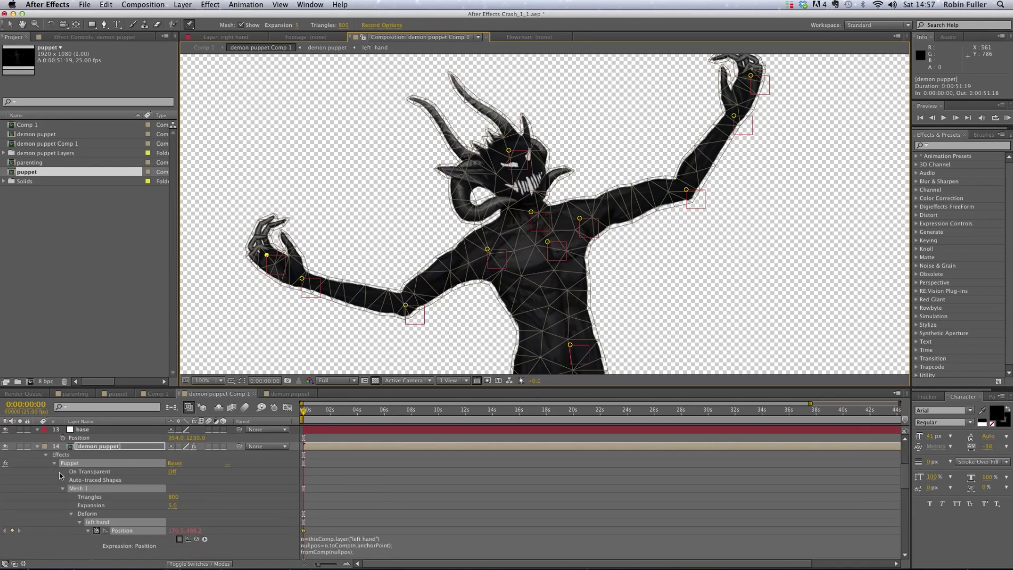
{"action": "left_click", "coordinate": [38, 455]}
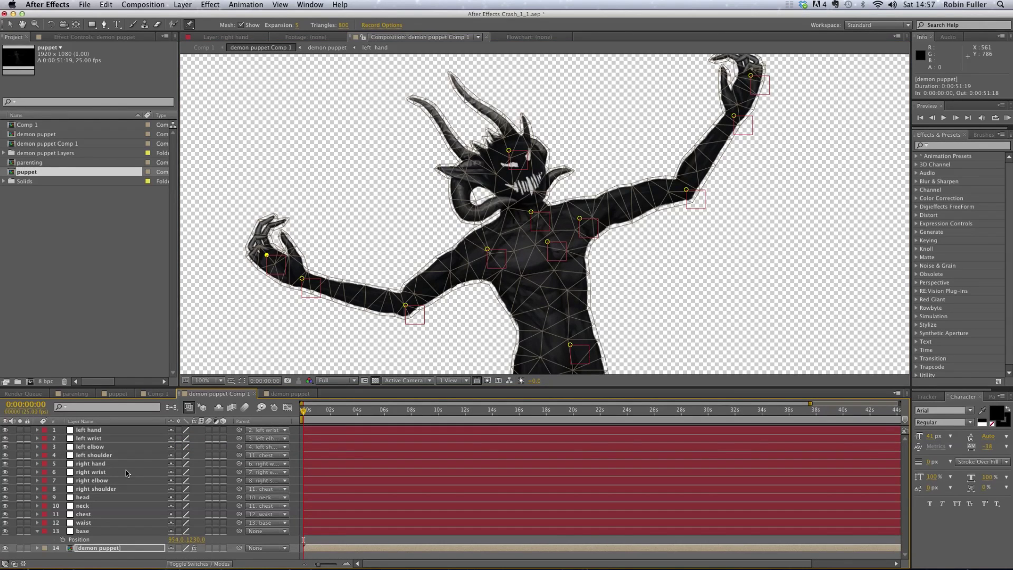
{"action": "key", "text": "v"}
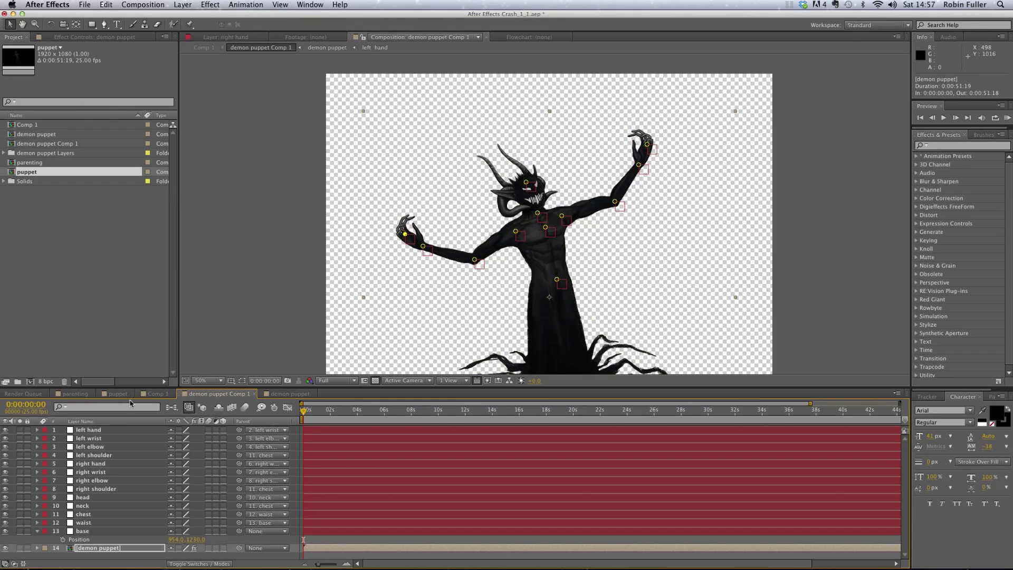
Test the rig by moving the left hand null up and toward the body, and undo the move
{"action": "left_click", "coordinate": [98, 431]}
{"action": "mouse_move", "coordinate": [410, 239]}
{"action": "left_mouse_down"}
{"action": "mouse_move", "coordinate": [405, 265]}
{"action": "mouse_move", "coordinate": [416, 231]}
{"action": "left_mouse_up"}
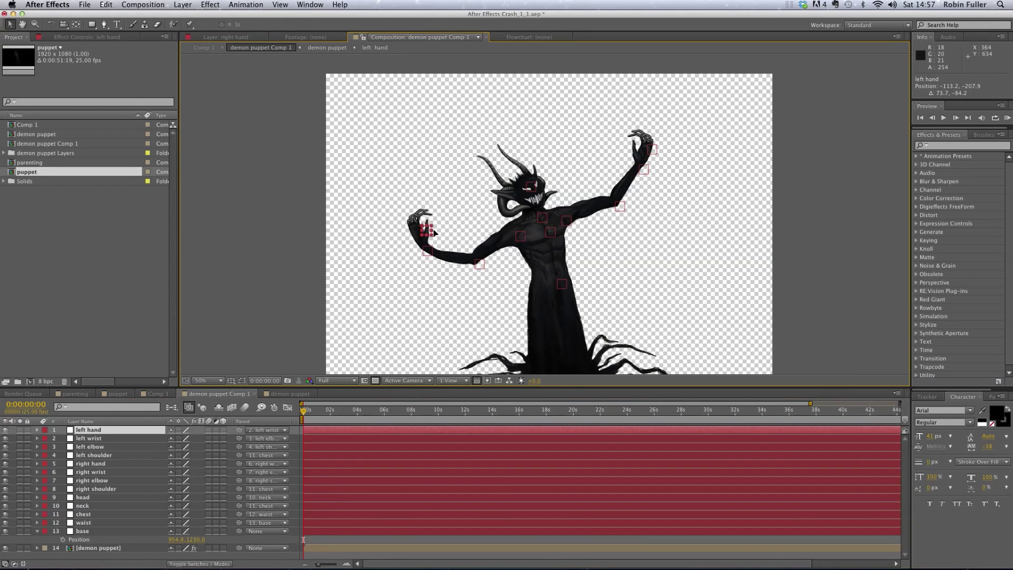
{"action": "key", "text": "cmd+z"}
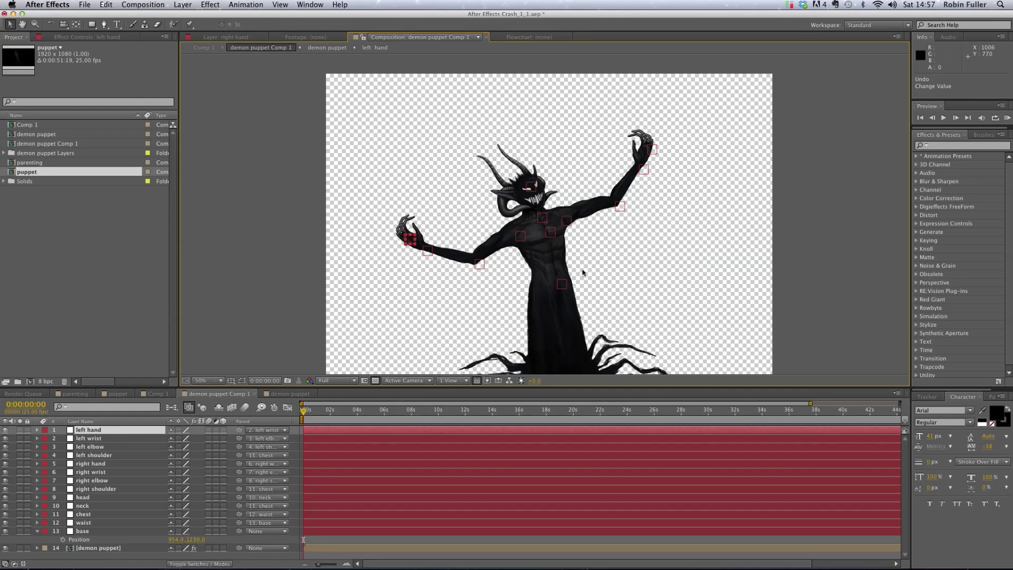
Test rotating the waist null to about -25° with the Rotation tool, and undo the rotation
{"action": "left_click", "coordinate": [562, 284]}
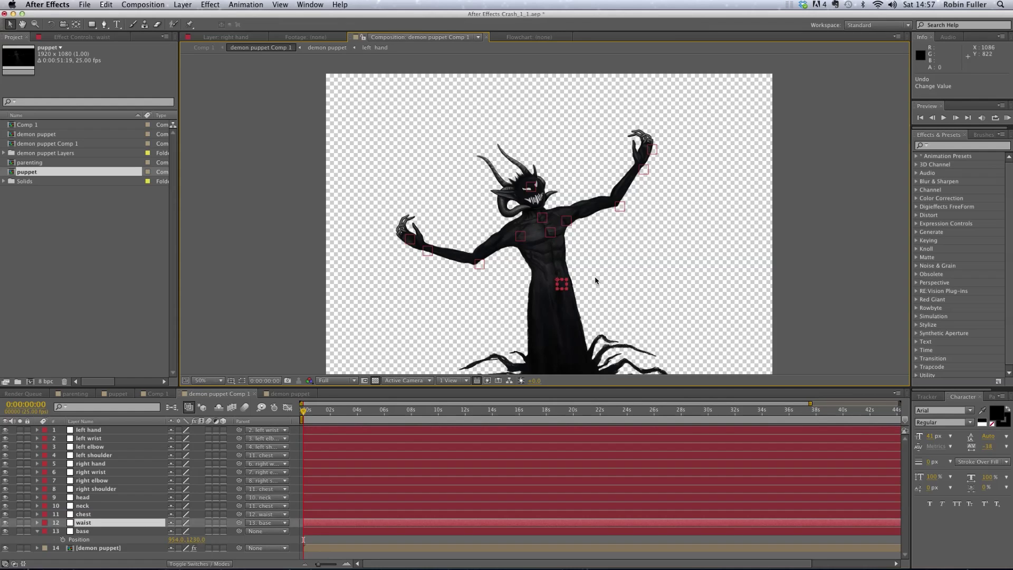
{"action": "left_click_drag", "start_coordinate": [594, 277], "coordinate": [525, 267]}
{"action": "key", "text": "w"}
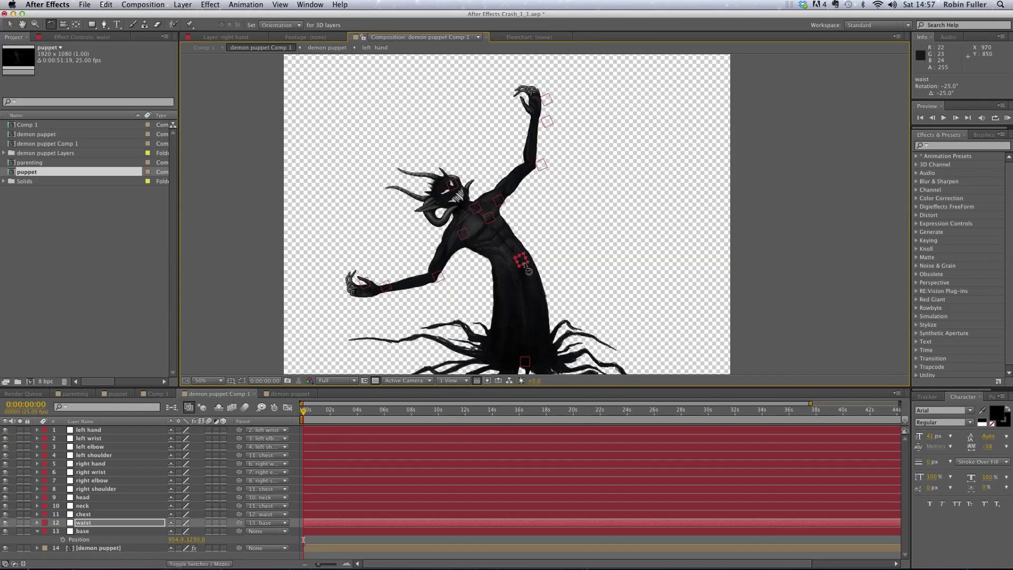
{"action": "key", "text": "super+z"}
{"action": "key", "text": "super+z"}
Test rotating the right wrist null by about 6.5° and the right shoulder null by about -44°, and undo the rotation
{"action": "left_click_drag", "start_coordinate": [579, 186], "coordinate": [606, 159]}
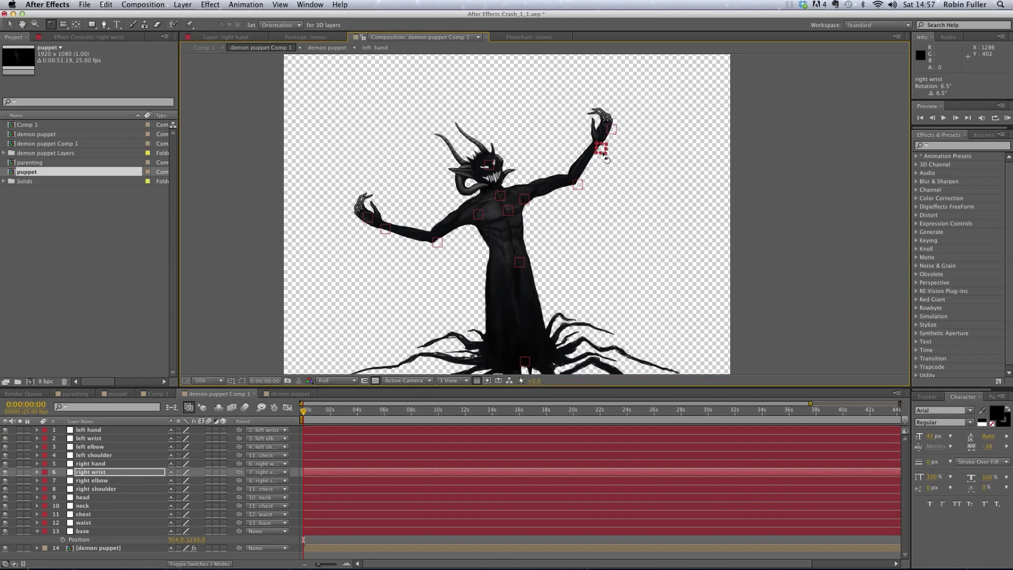
{"action": "mouse_move", "coordinate": [525, 203]}
{"action": "left_mouse_down"}
{"action": "mouse_move", "coordinate": [532, 214]}
{"action": "mouse_move", "coordinate": [535, 196]}
{"action": "left_mouse_up"}
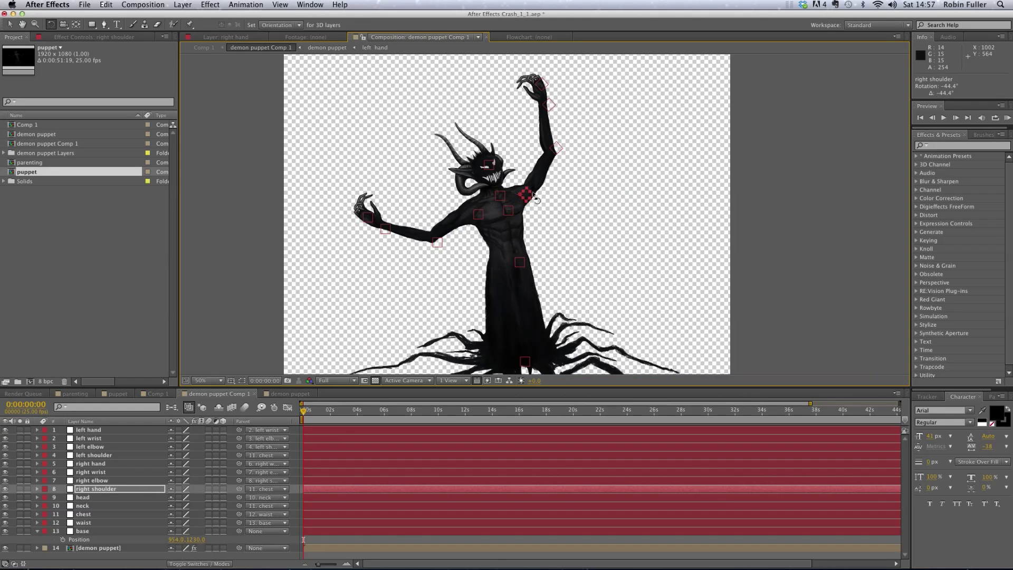
{"action": "key", "text": "super+z"}
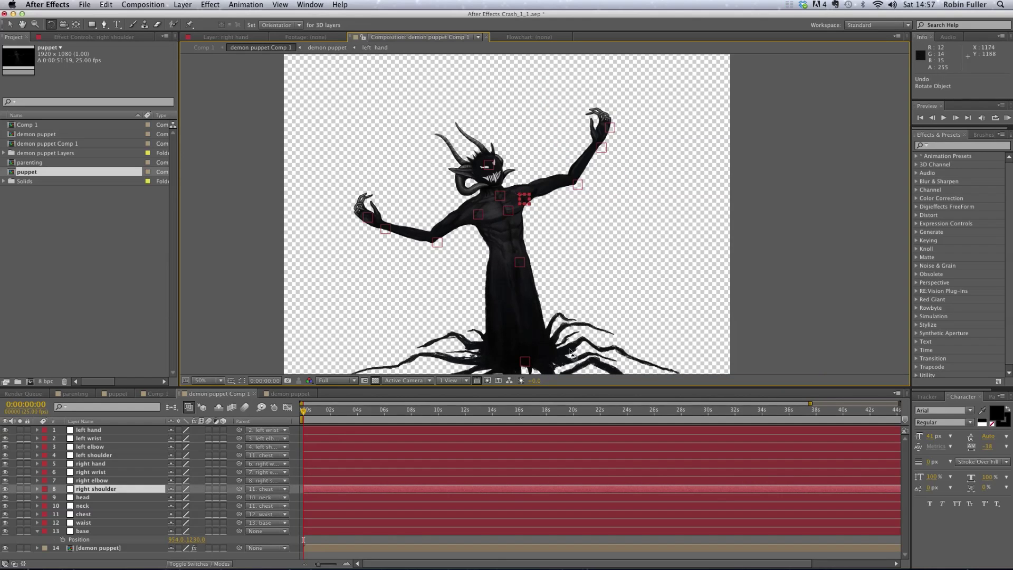
Test rotating the left shoulder null by about 40° and the neck null, undoing each rotation
{"action": "left_click_drag", "start_coordinate": [483, 220], "coordinate": [475, 214]}
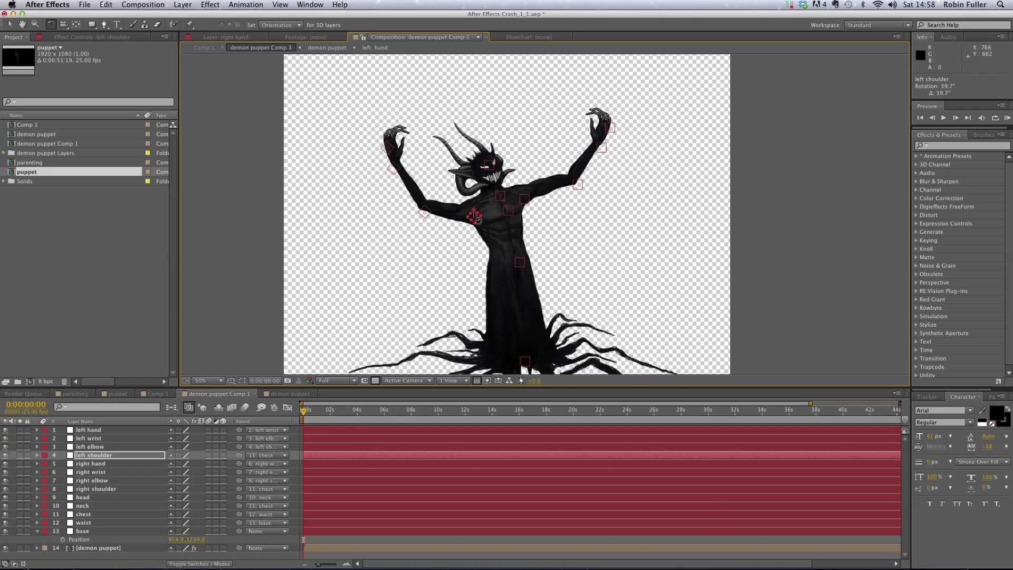
{"action": "key", "text": "super+z"}
{"action": "left_click_drag", "start_coordinate": [491, 167], "coordinate": [505, 196]}
{"action": "key", "text": "super+z"}
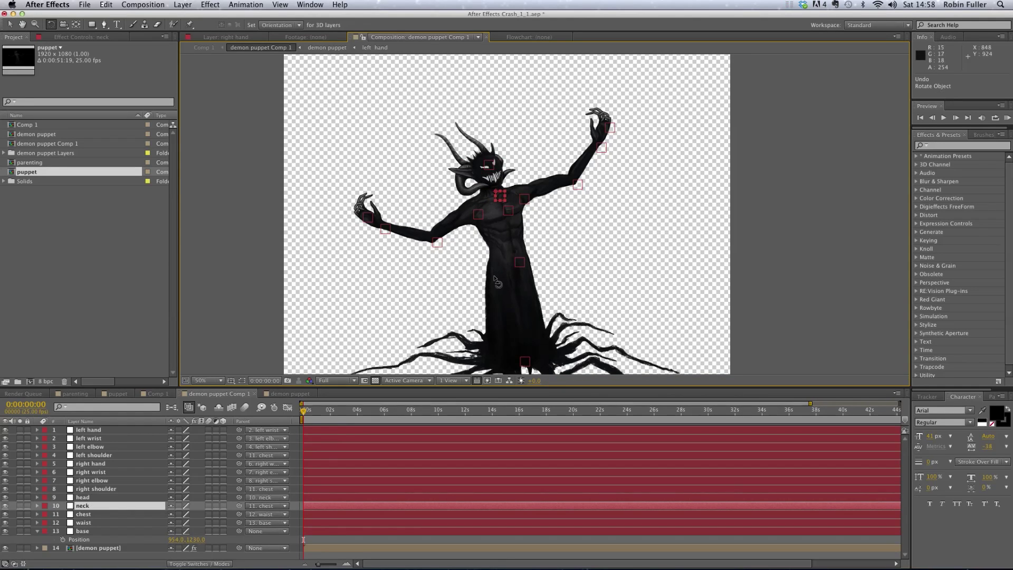
Add a starch pin to the demon's left upper arm with the Puppet Starch tool and reduce its extent to 48
{"action": "left_click_drag", "start_coordinate": [190, 24], "coordinate": [228, 36]}
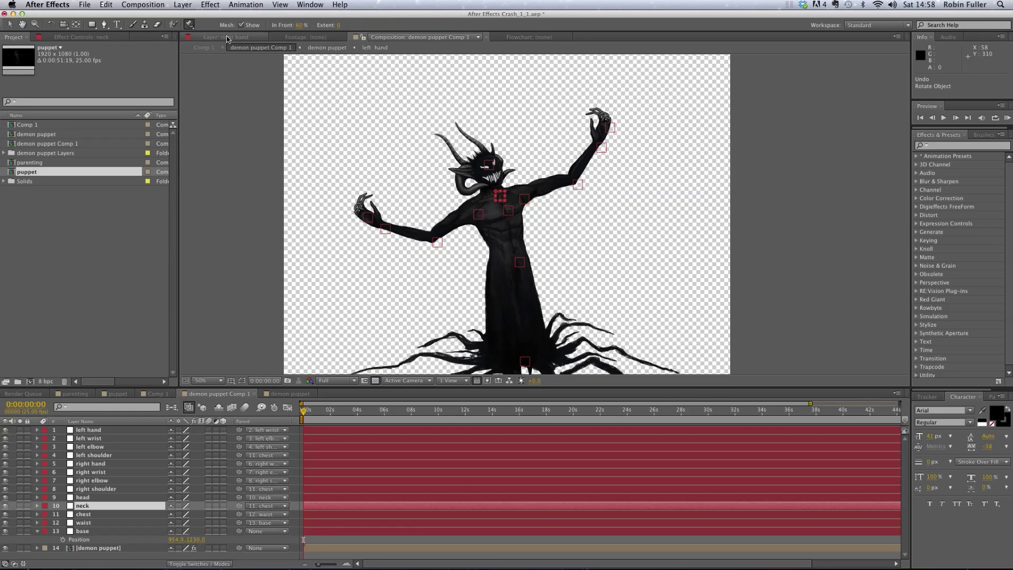
{"action": "key", "text": "period"}
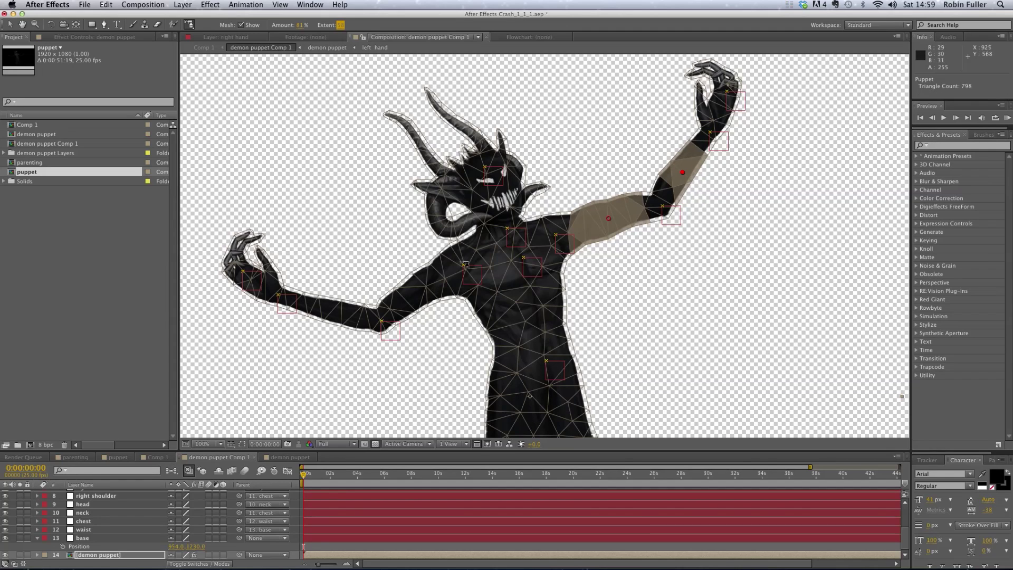
{"action": "left_click", "coordinate": [421, 291]}
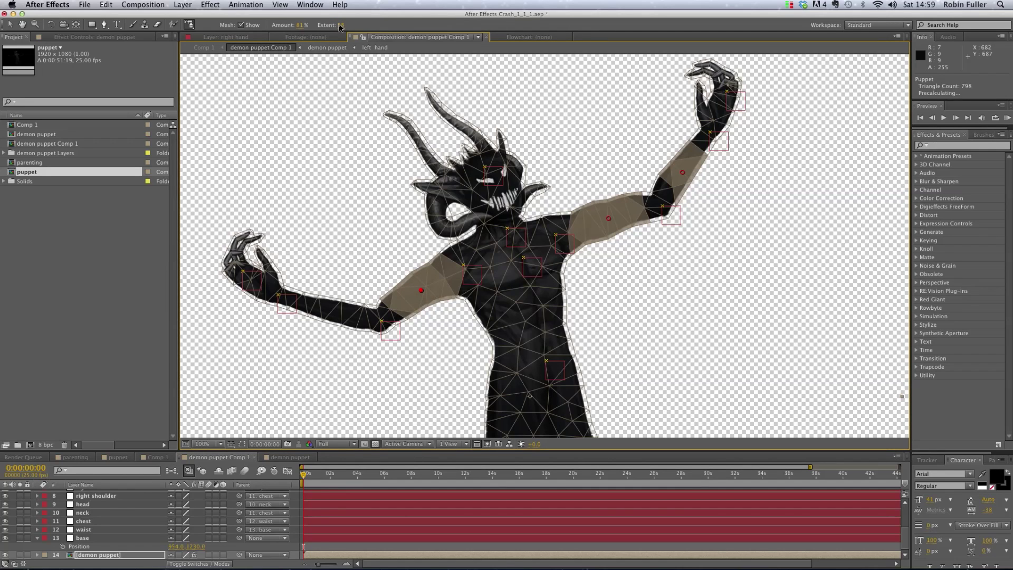
{"action": "left_click_drag", "start_coordinate": [342, 26], "coordinate": [336, 25]}
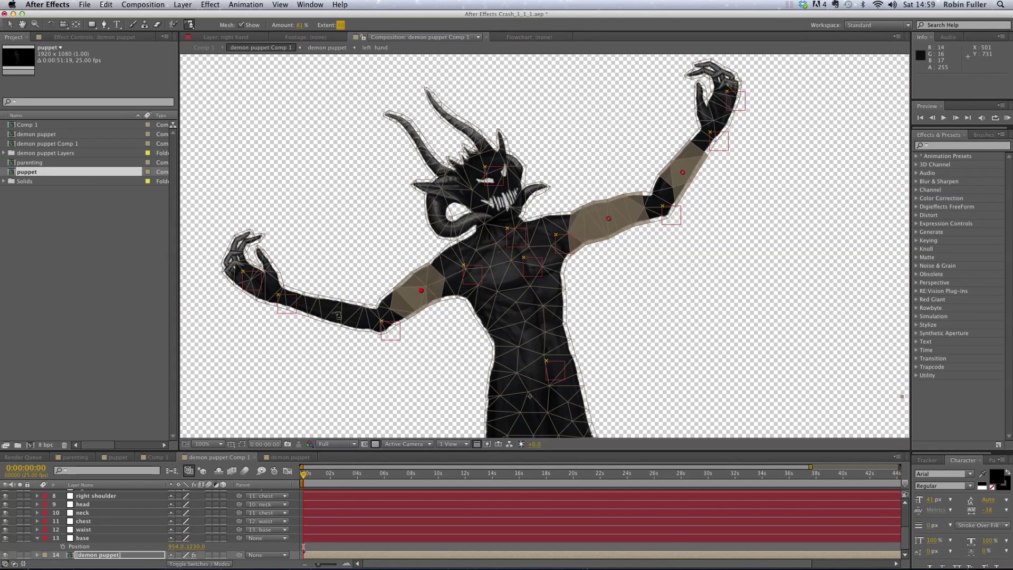
Add a starch pin to the left forearm and increase its extent to 77
{"action": "left_click", "coordinate": [332, 313]}
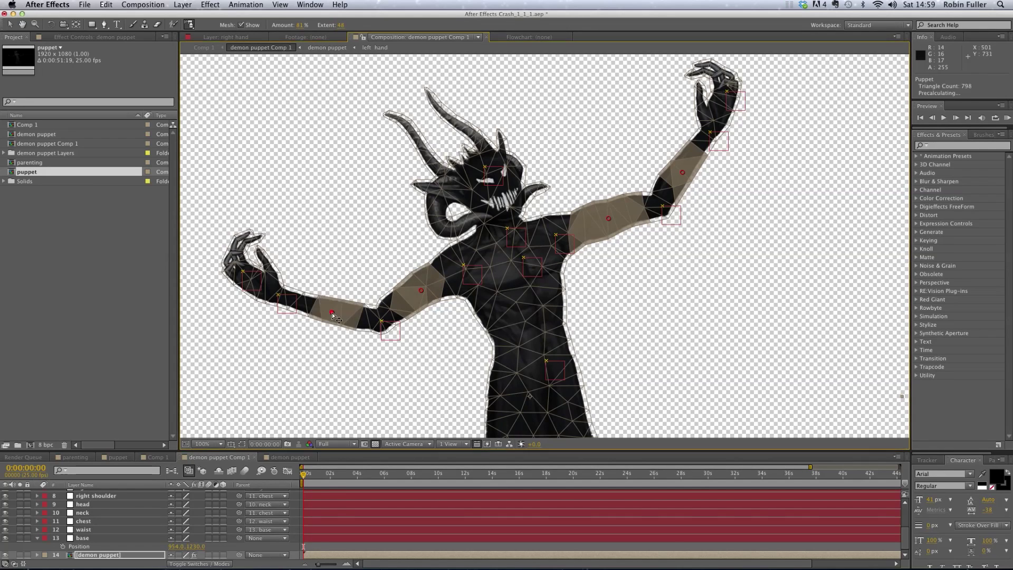
{"action": "left_click", "coordinate": [341, 26]}
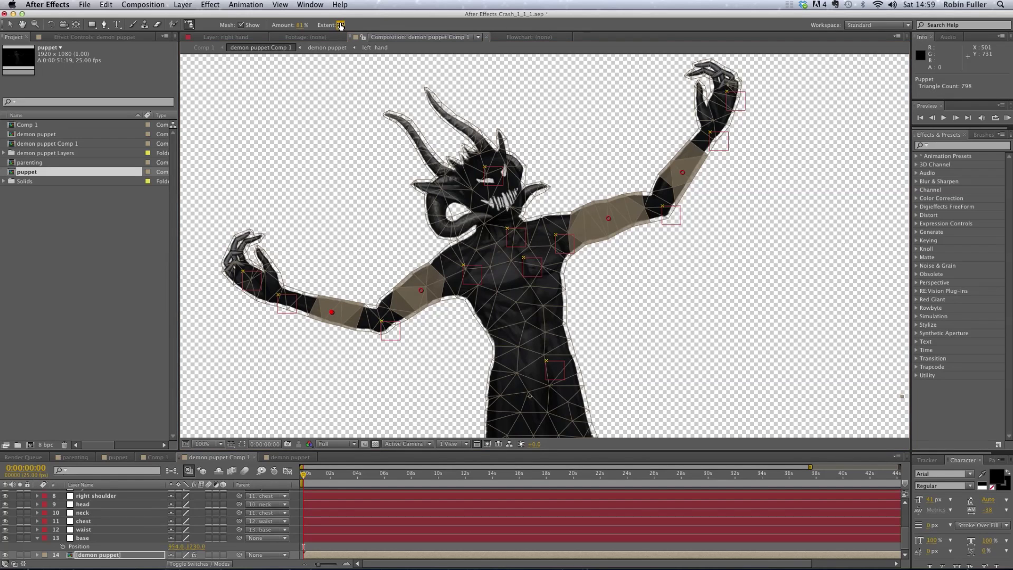
{"action": "left_click_drag", "start_coordinate": [341, 21], "coordinate": [340, 16]}
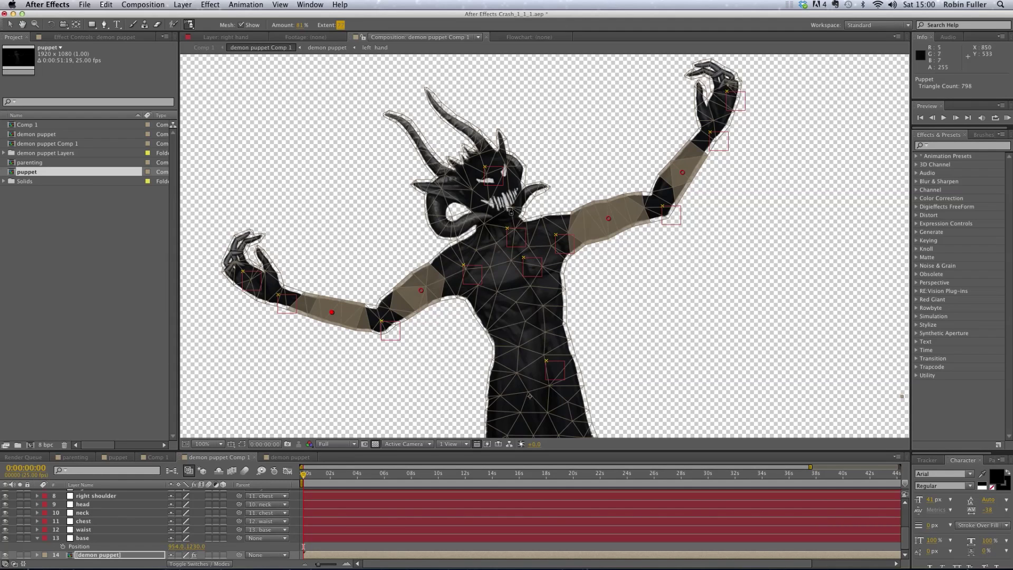
Add starch pins to the bases of the two long upper horns and to the face
{"action": "left_click_drag", "start_coordinate": [380, 261], "coordinate": [350, 176]}
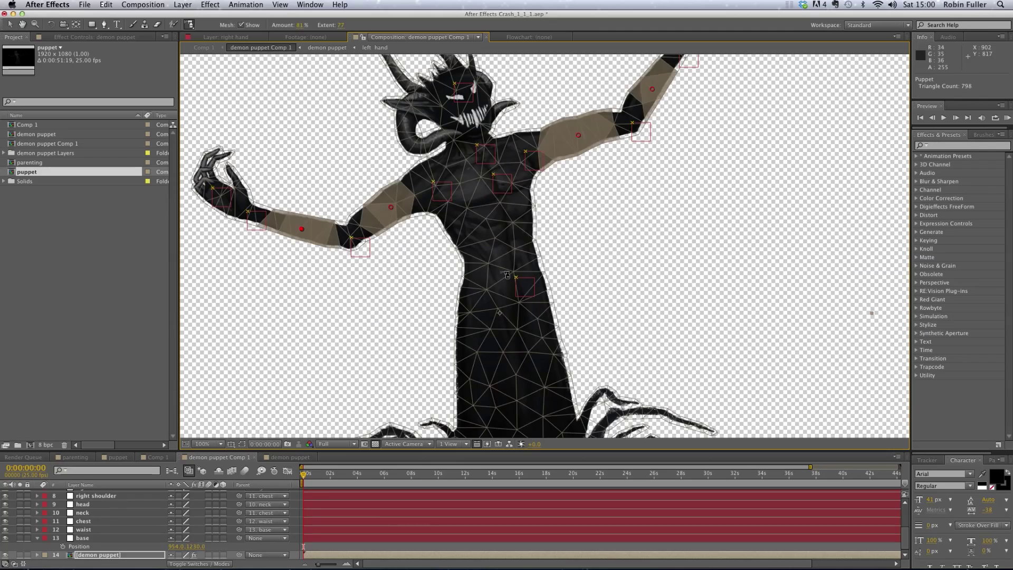
{"action": "left_click_drag", "start_coordinate": [419, 253], "coordinate": [485, 420]}
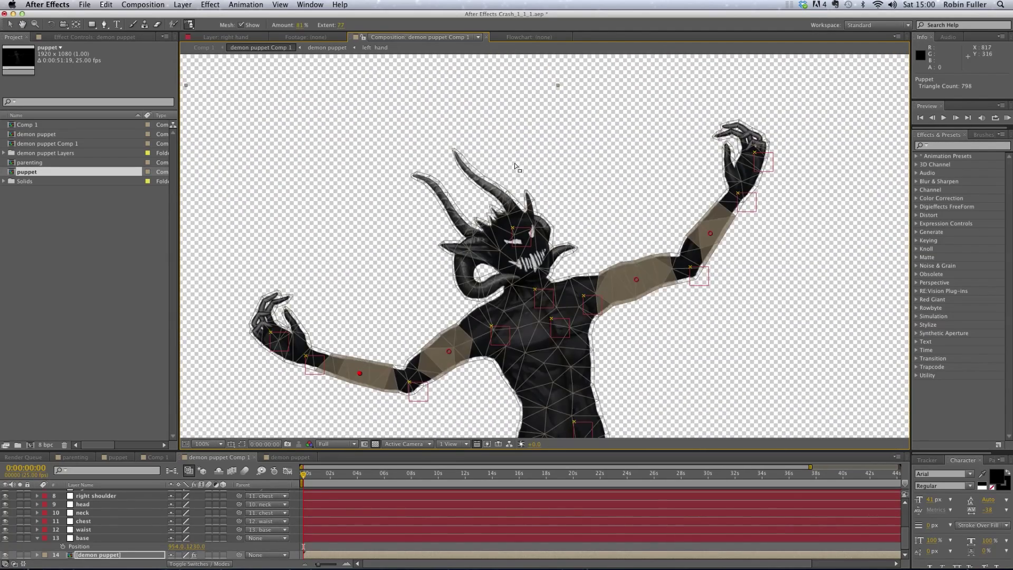
{"action": "left_click", "coordinate": [505, 197]}
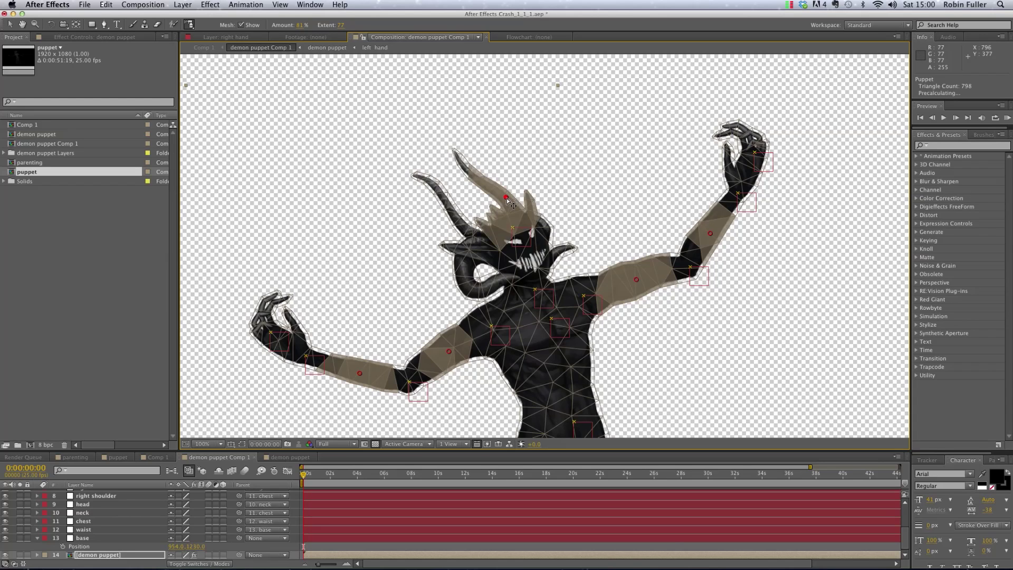
{"action": "left_click", "coordinate": [457, 221]}
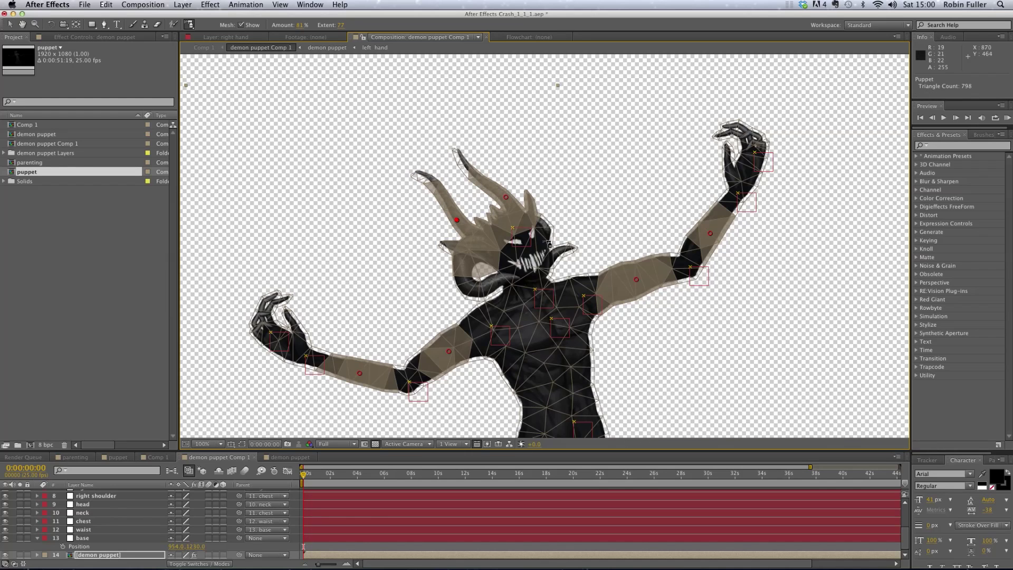
{"action": "left_click", "coordinate": [528, 249]}
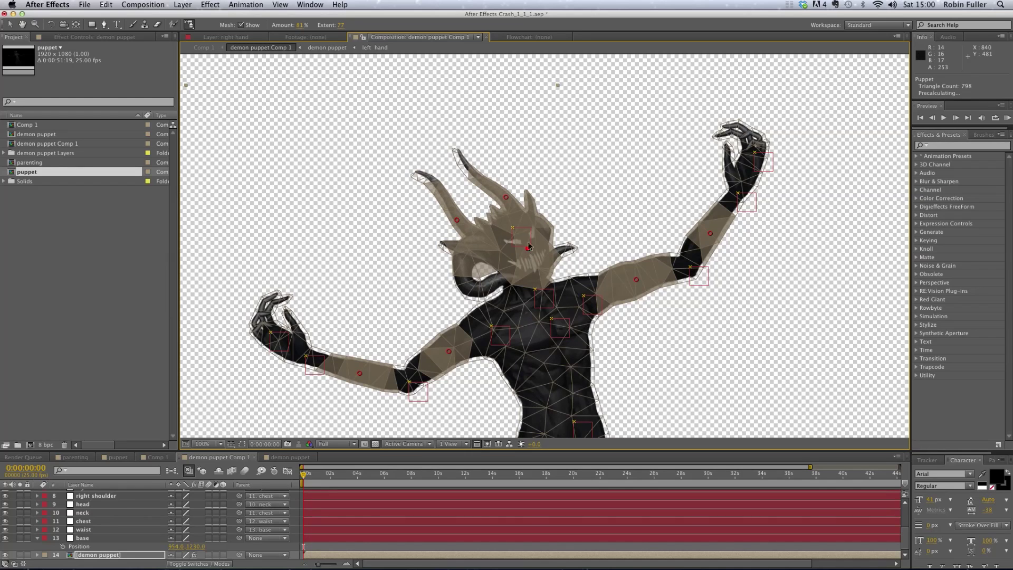
Reduce the face starch pin's extent to 43 and add starch pins to the right edge of the head and the curled left horn
{"action": "left_click", "coordinate": [340, 24]}
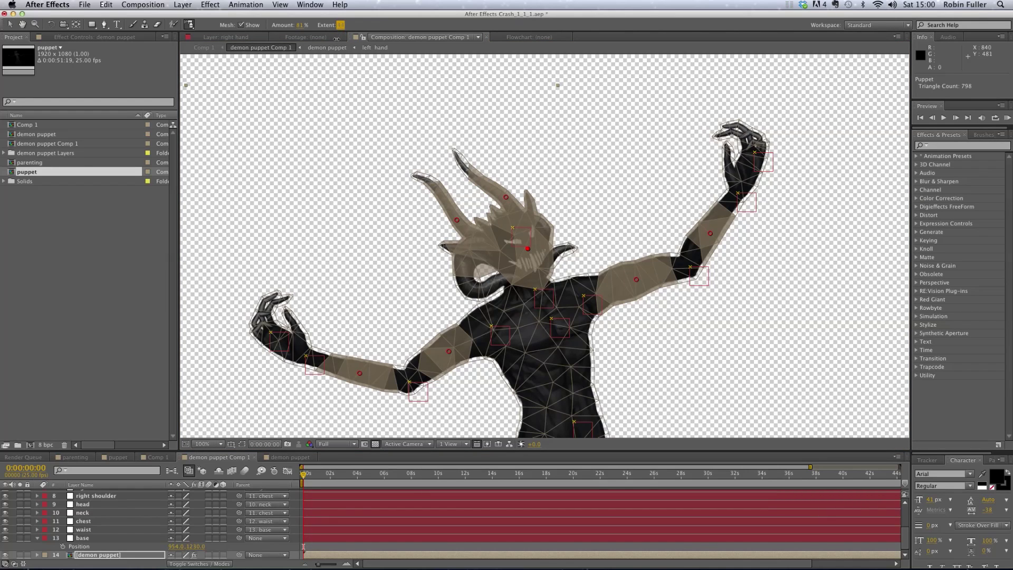
{"action": "key", "text": "Down"}
{"action": "key", "text": "Down"}
{"action": "key", "text": "Up"}
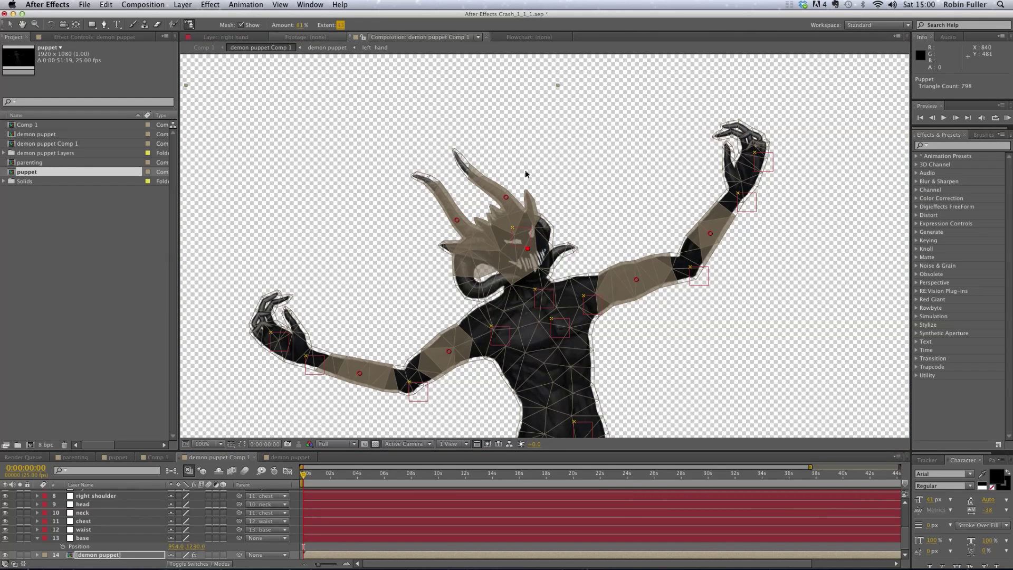
{"action": "left_click", "coordinate": [551, 232]}
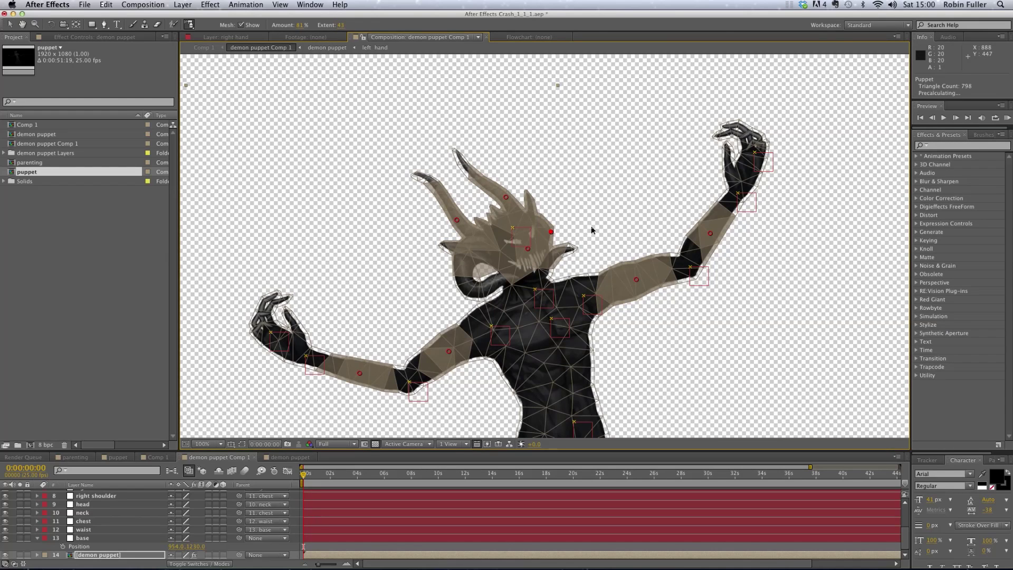
{"action": "left_click", "coordinate": [468, 287]}
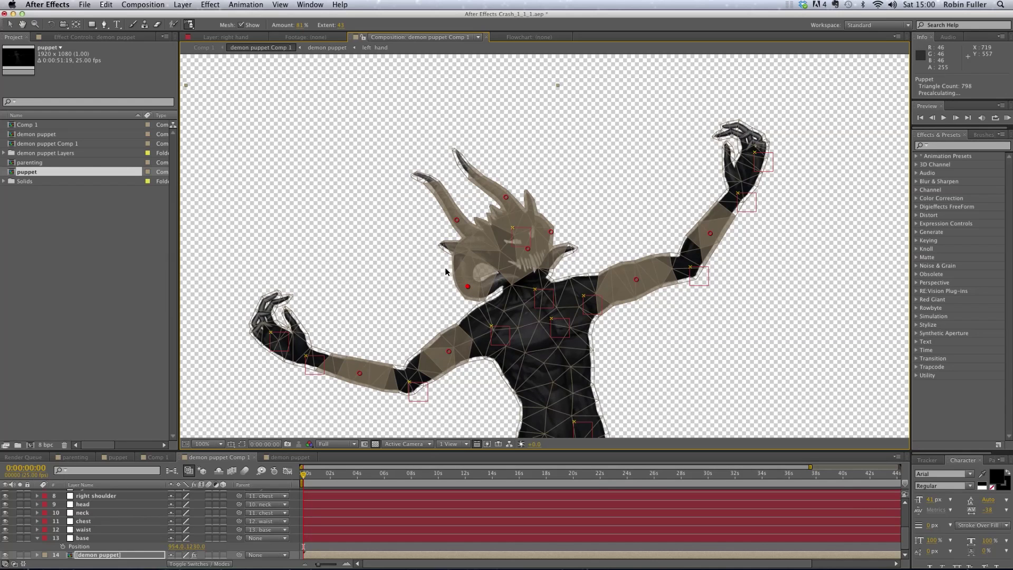
Use the Puppet Pin tool to pin the ends of the two long right roots and the three lower left roots
{"action": "key", "text": "space"}
{"action": "left_click_drag", "start_coordinate": [403, 281], "coordinate": [389, 103]}
{"action": "left_click_drag", "start_coordinate": [432, 234], "coordinate": [409, 159]}
{"action": "key", "text": "comma"}
{"action": "key", "text": "comma"}
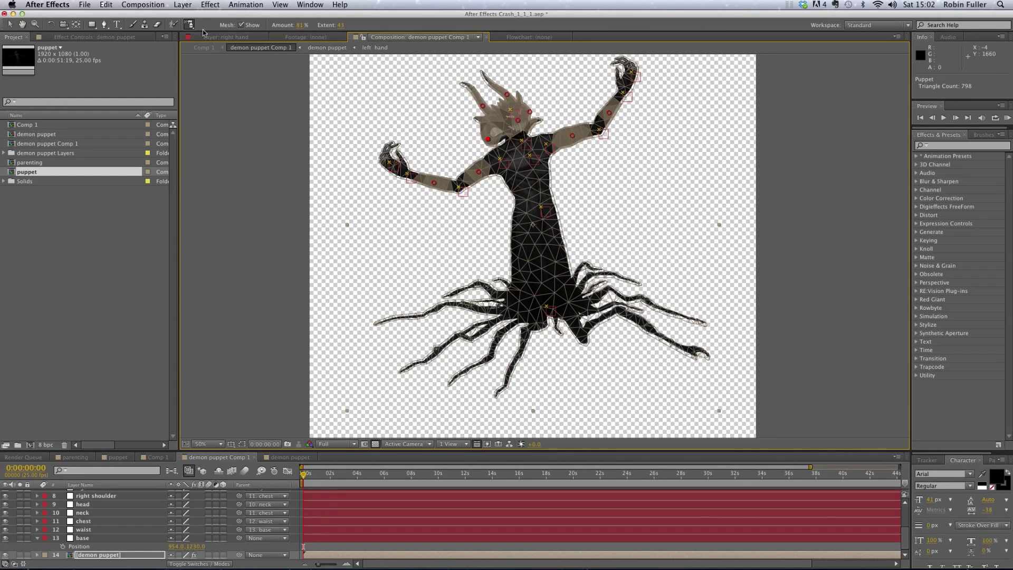
{"action": "left_click_drag", "start_coordinate": [190, 25], "coordinate": [224, 24]}
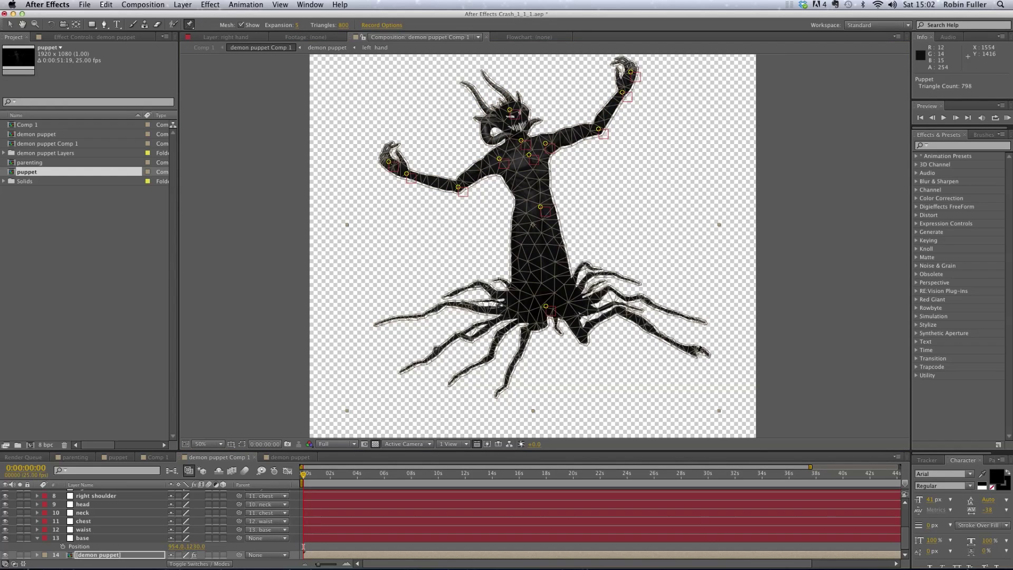
{"action": "left_click", "coordinate": [697, 319]}
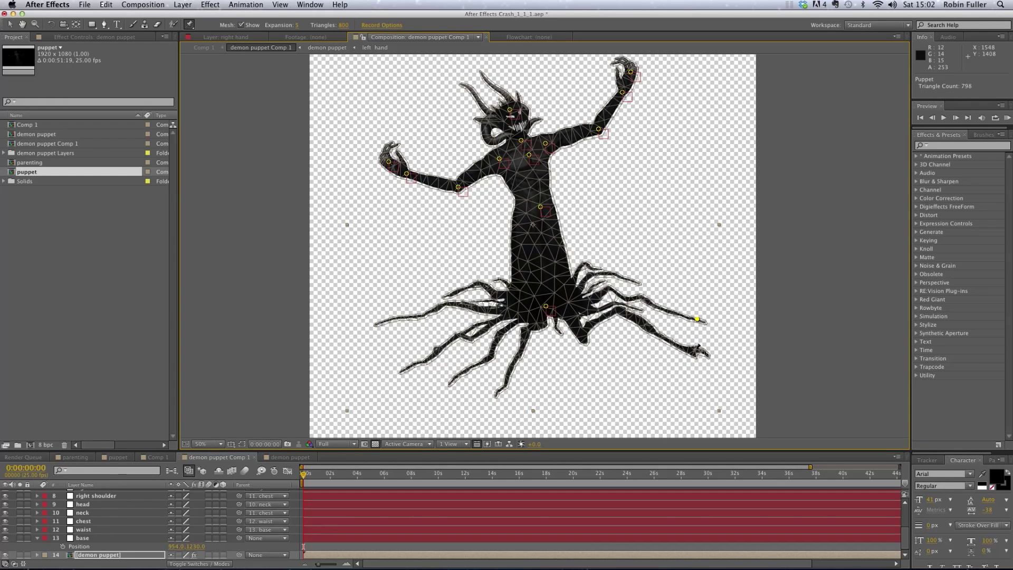
{"action": "left_click", "coordinate": [692, 354]}
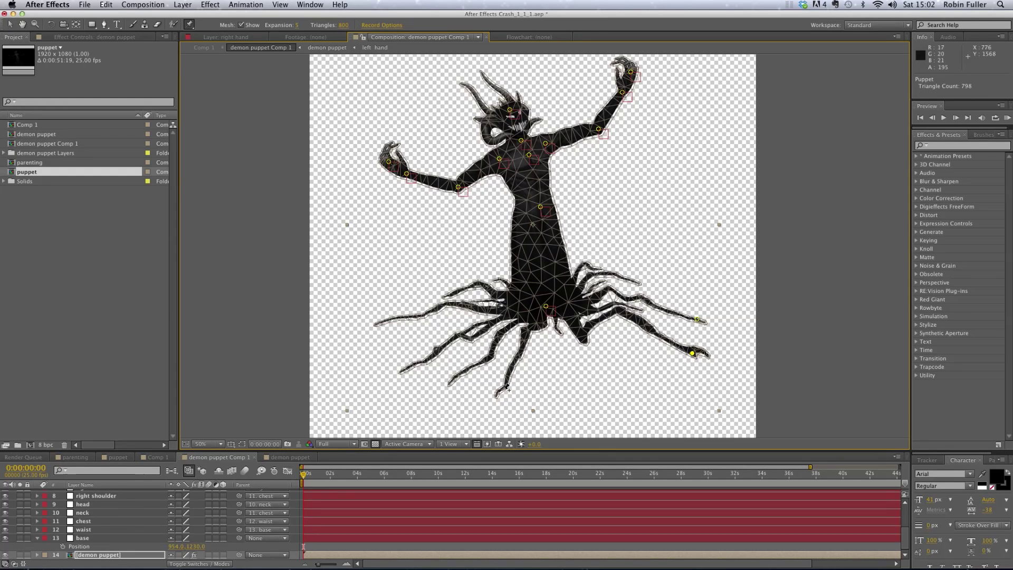
{"action": "left_click", "coordinate": [501, 391]}
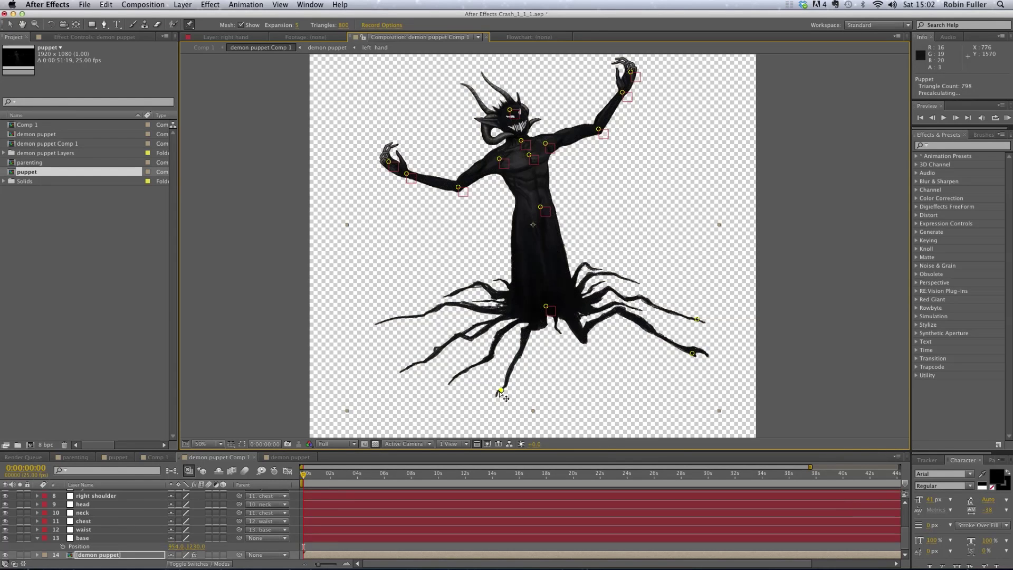
{"action": "left_click", "coordinate": [460, 374]}
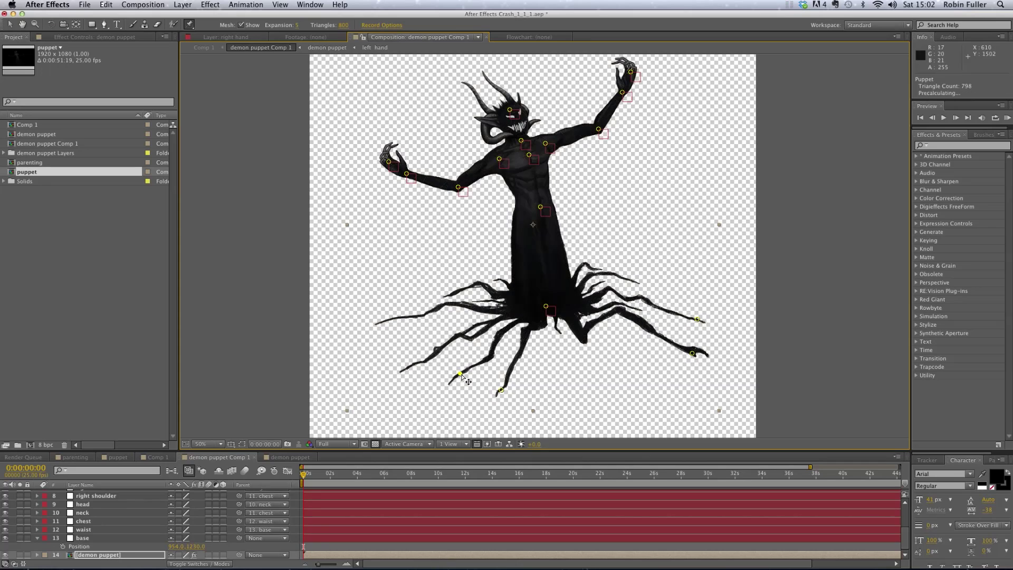
{"action": "left_click", "coordinate": [437, 353]}
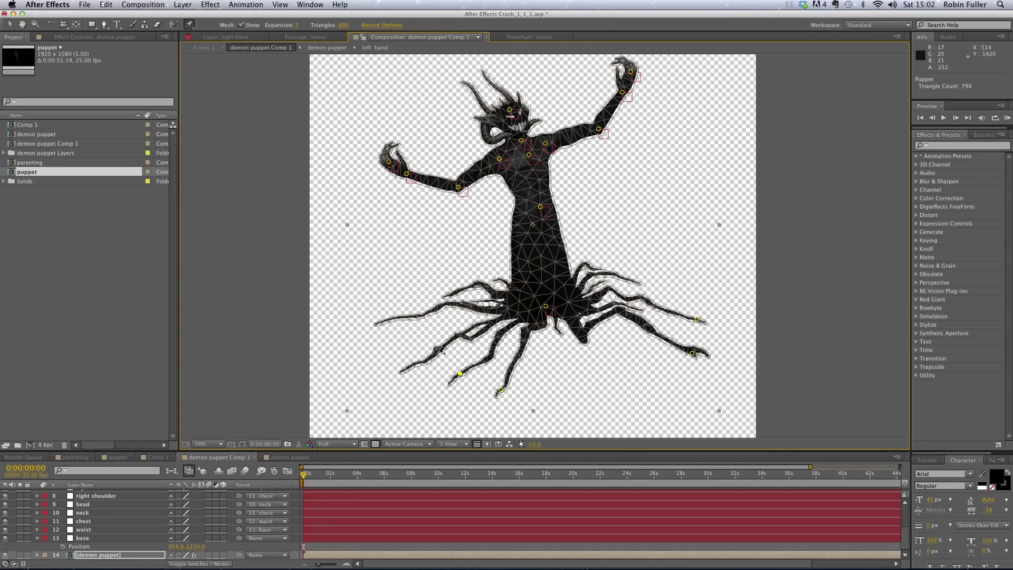
Add puppet pins midway and near the trunk on the long left root, and near the trunk on the two long right roots
{"action": "left_click", "coordinate": [420, 316]}
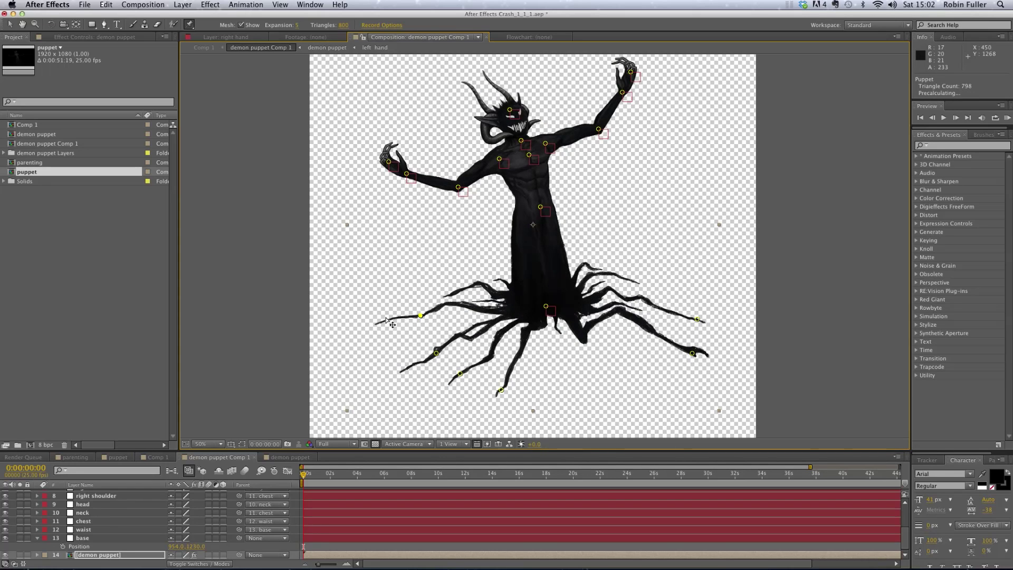
{"action": "left_click", "coordinate": [475, 307]}
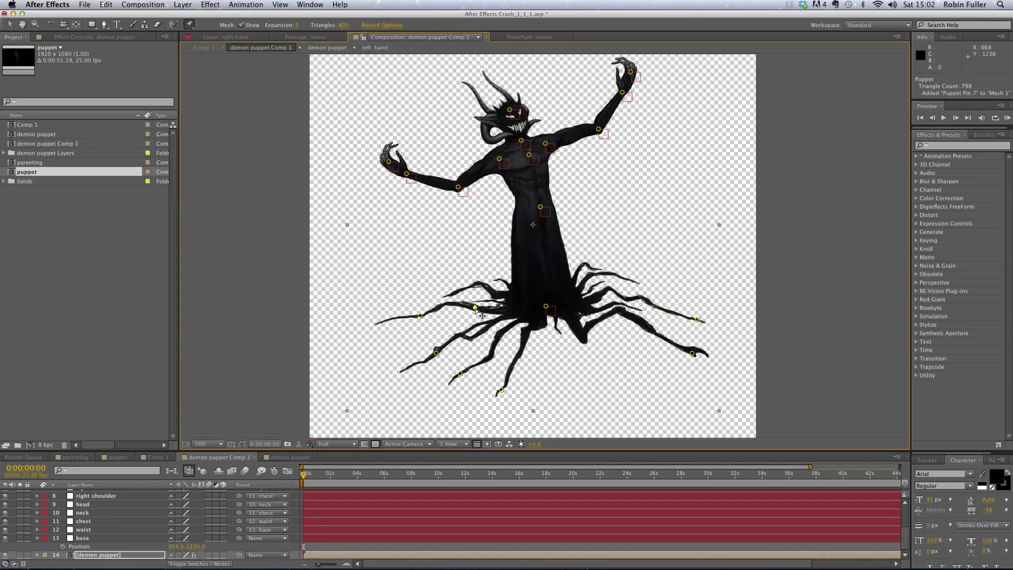
{"action": "left_click", "coordinate": [607, 288]}
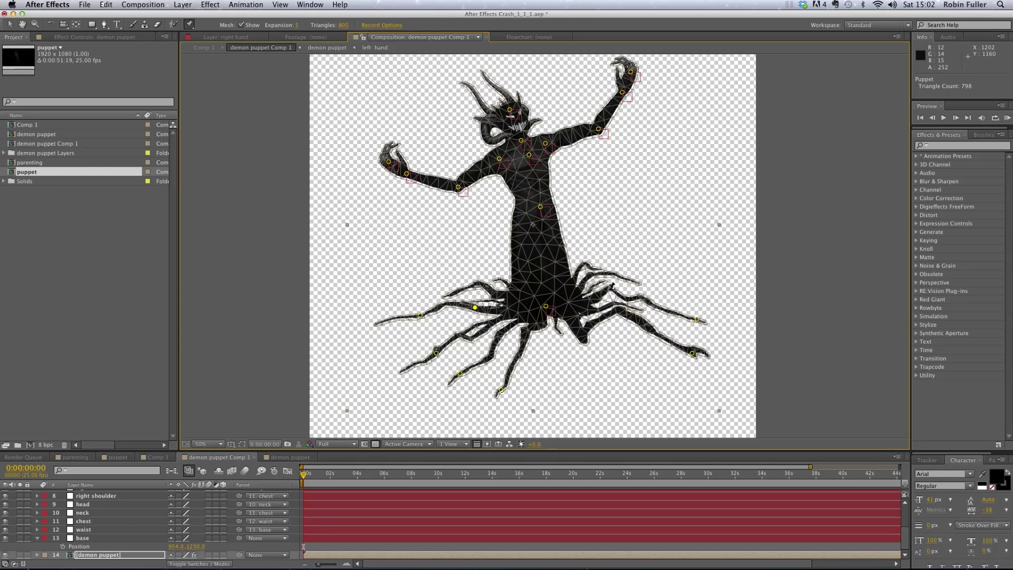
{"action": "left_click", "coordinate": [585, 341]}
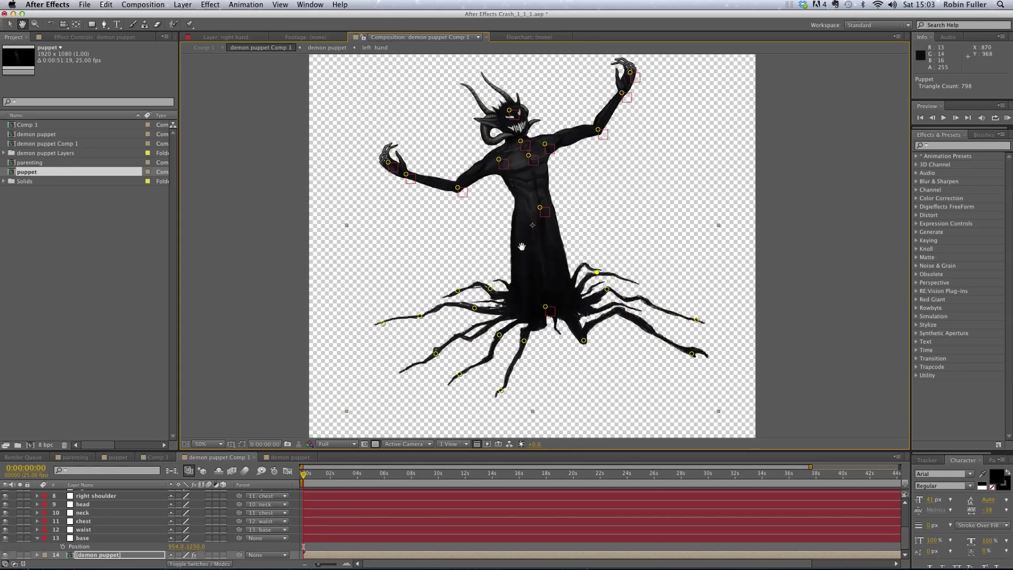
Rotate the base null to 7° and the waist null to 29° using their Rotation properties
{"action": "left_click_drag", "start_coordinate": [522, 247], "coordinate": [503, 267]}
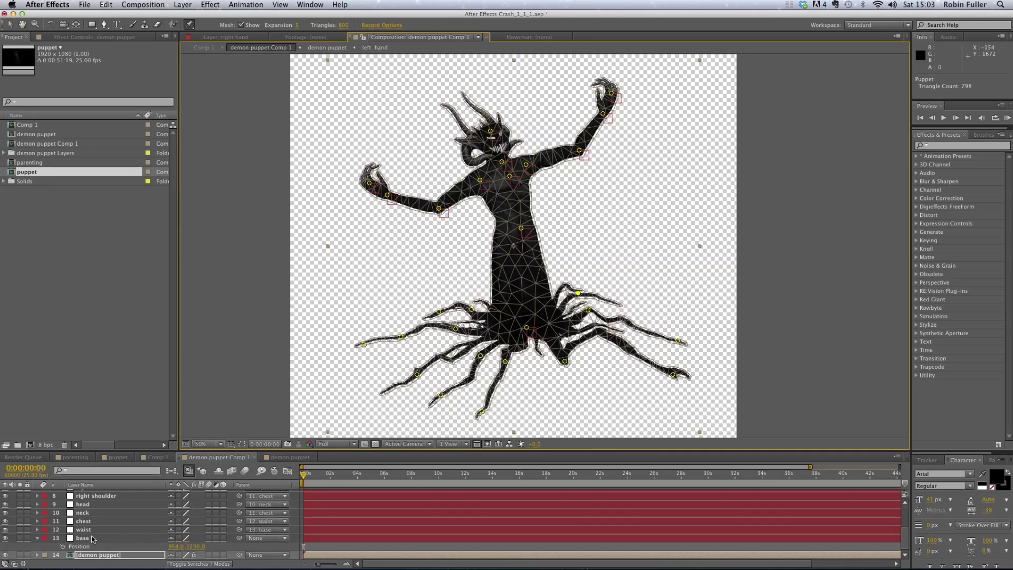
{"action": "left_click", "coordinate": [93, 538]}
{"action": "mouse_move", "coordinate": [185, 549]}
{"action": "left_mouse_down"}
{"action": "mouse_move", "coordinate": [187, 535]}
{"action": "mouse_move", "coordinate": [154, 543]}
{"action": "mouse_move", "coordinate": [195, 536]}
{"action": "left_mouse_up"}
{"action": "left_click", "coordinate": [93, 530]}
{"action": "key", "text": "r"}
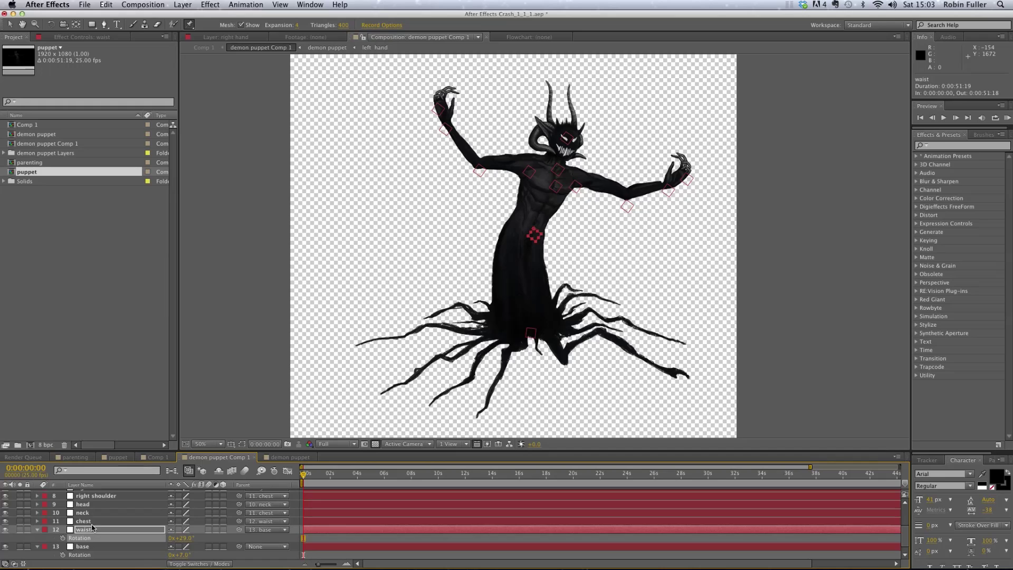
Rotate the chest null to 22° using its Rotation property
{"action": "left_click", "coordinate": [87, 522]}
{"action": "key", "text": "r"}
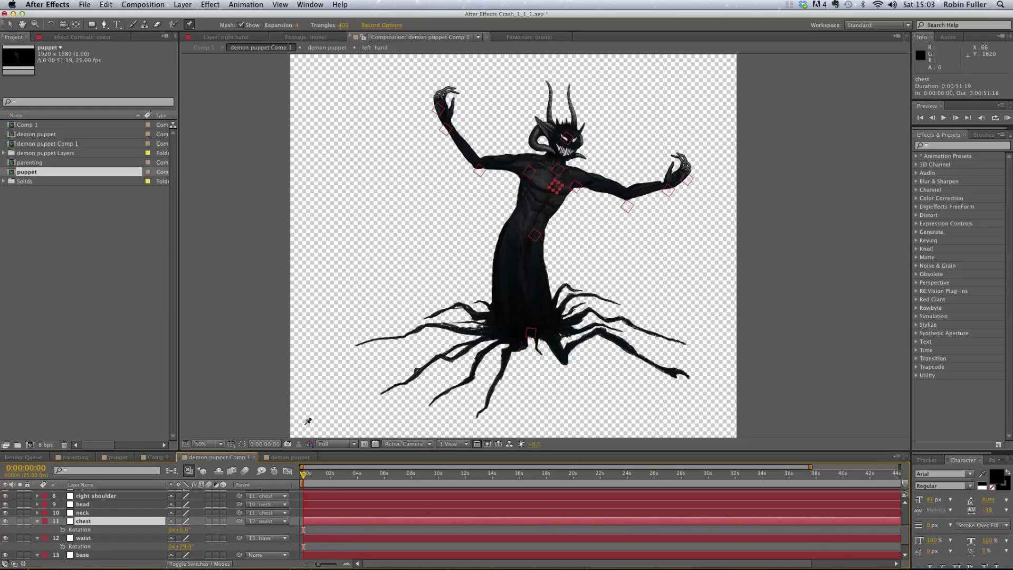
{"action": "left_click_drag", "start_coordinate": [182, 530], "coordinate": [192, 526]}
{"action": "key", "text": "h"}
{"action": "left_click_drag", "start_coordinate": [391, 263], "coordinate": [377, 294]}
{"action": "key", "text": "ctrl+p"}
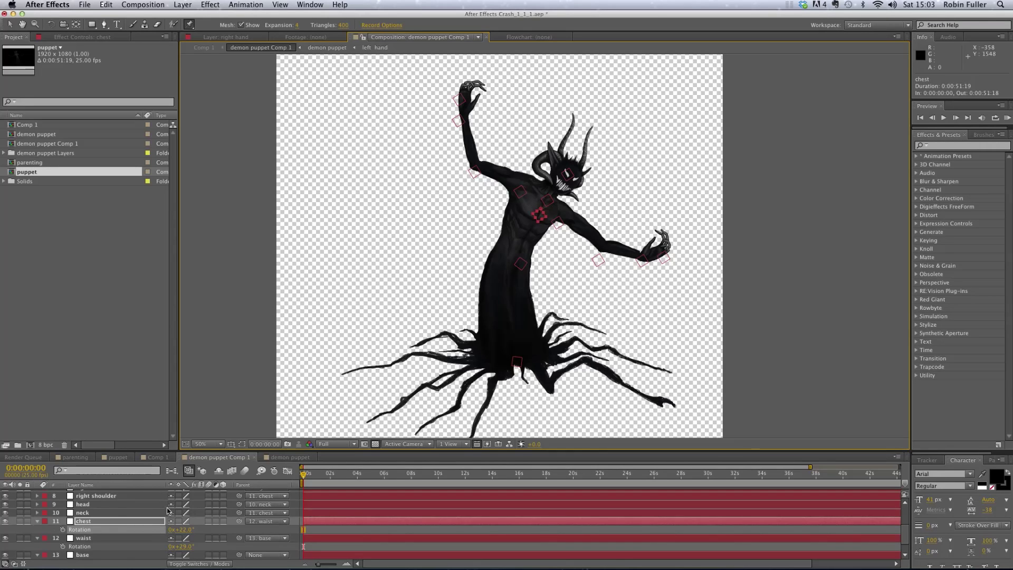
Rotate the neck null slightly clockwise using its Rotation property
{"action": "left_click", "coordinate": [90, 514]}
{"action": "key", "text": "r"}
{"action": "left_click_drag", "start_coordinate": [186, 526], "coordinate": [186, 514]}
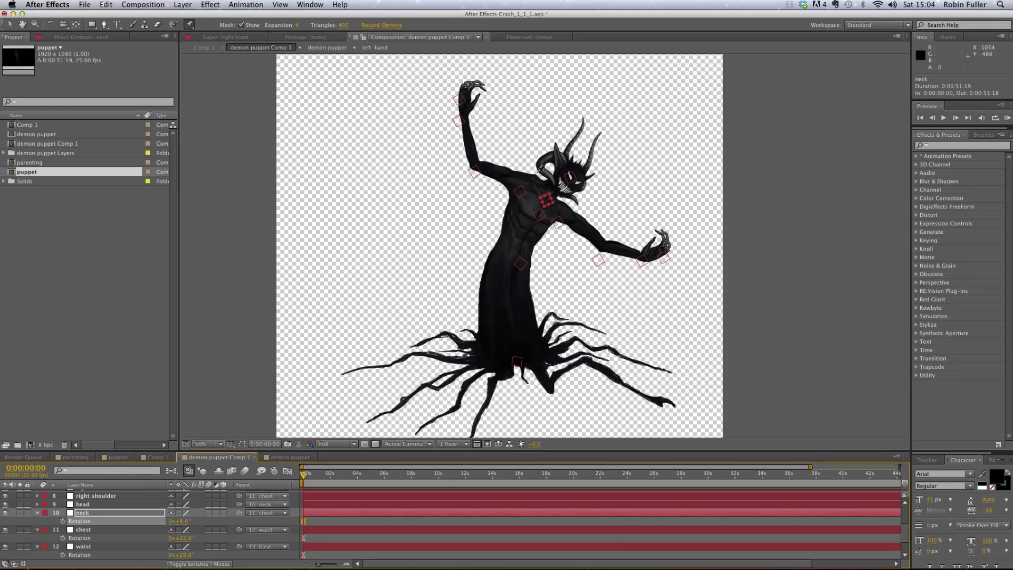
Display the demon puppet layer's Mesh 1 and examine how its triangles deform around the neck, chest and arms
{"action": "scroll", "coordinate": [104, 510], "scroll_direction": "down", "scroll_amount": 2}
{"action": "left_click", "coordinate": [104, 556]}
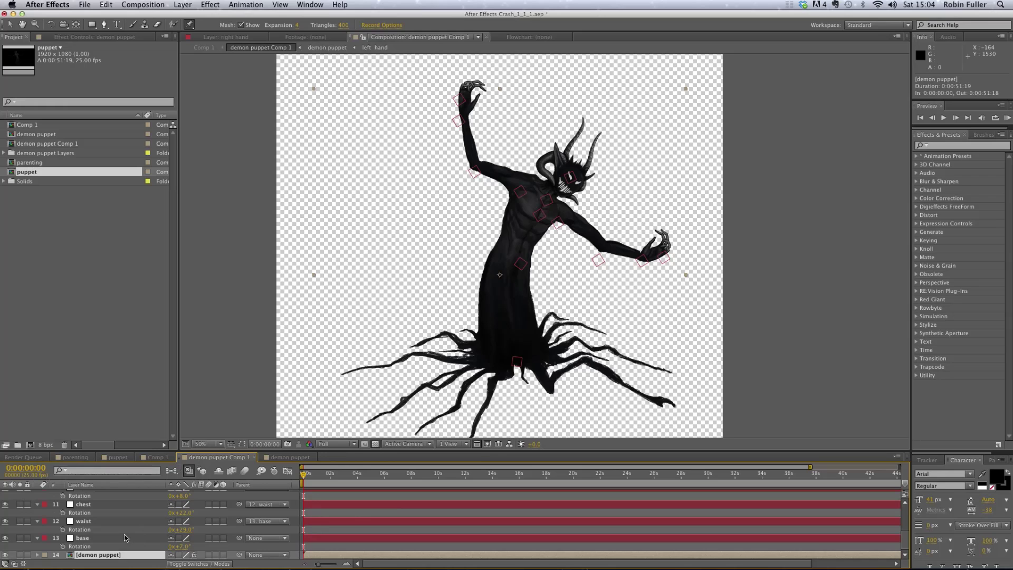
{"action": "key", "text": "u"}
{"action": "scroll", "coordinate": [119, 525], "scroll_direction": "down", "scroll_amount": 1}
{"action": "left_click", "coordinate": [86, 522]}
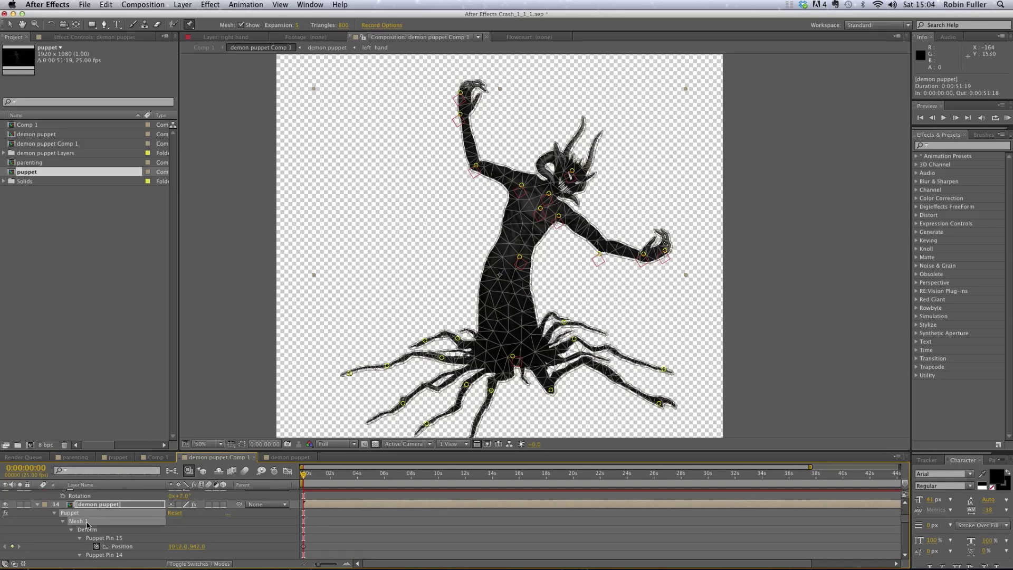
{"action": "scroll", "coordinate": [442, 310], "scroll_direction": "up", "scroll_amount": 1}
{"action": "scroll", "coordinate": [443, 308], "scroll_direction": "up", "scroll_amount": 1}
{"action": "left_click_drag", "start_coordinate": [464, 211], "coordinate": [522, 469]}
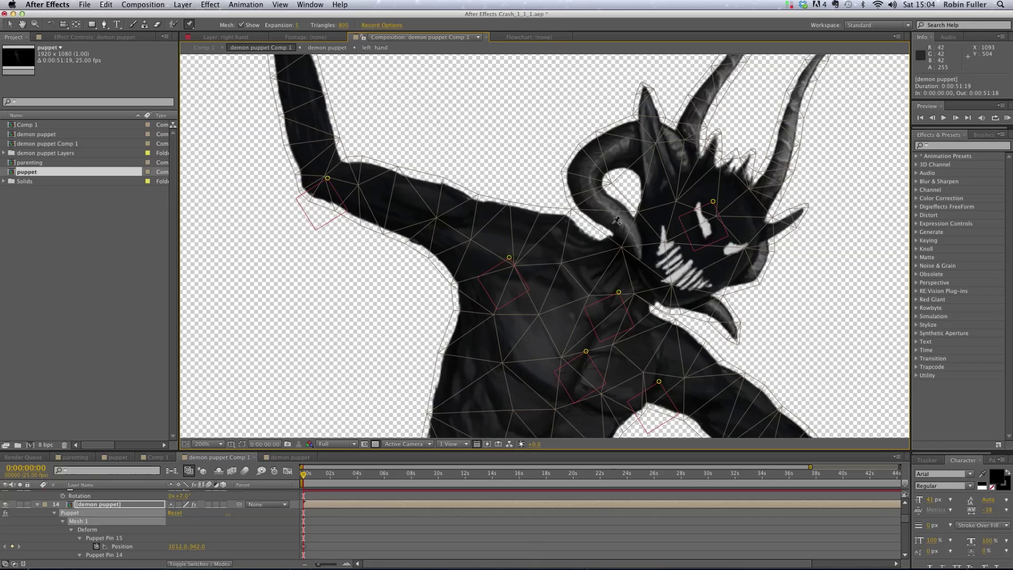
{"action": "scroll", "coordinate": [520, 255], "scroll_direction": "down", "scroll_amount": 1}
{"action": "key", "text": "space"}
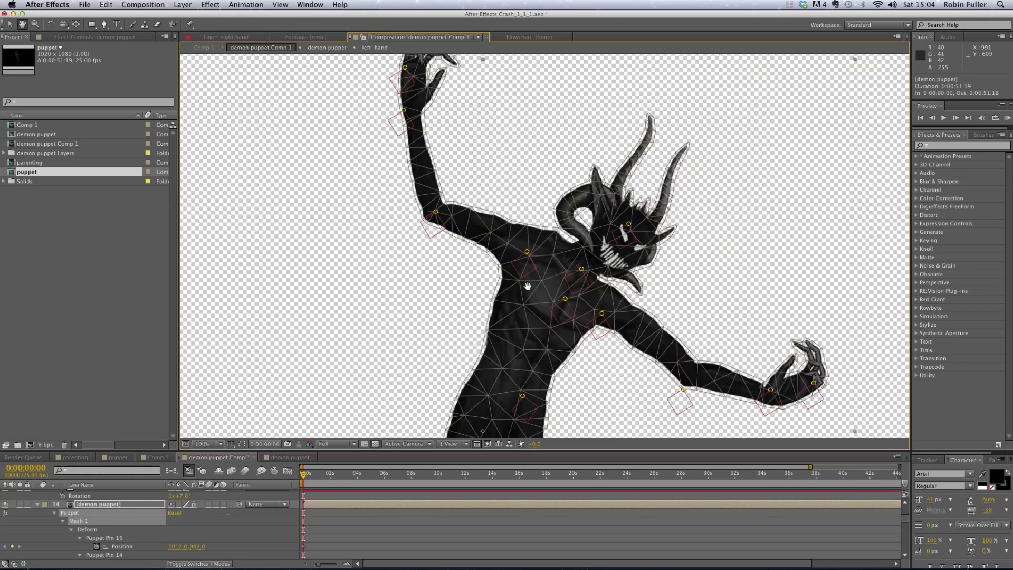
{"action": "left_click_drag", "start_coordinate": [474, 283], "coordinate": [474, 294]}
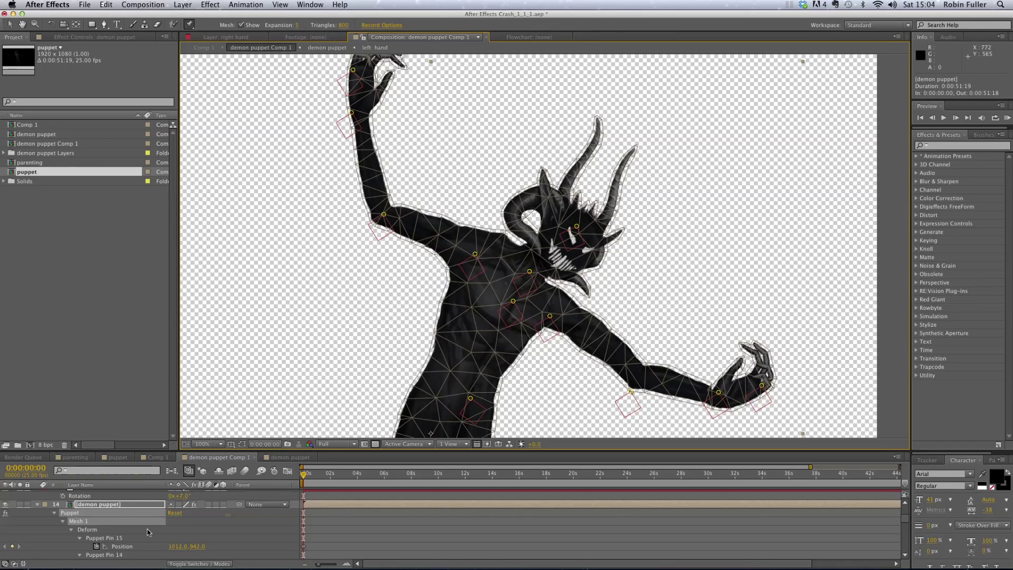
{"action": "left_click", "coordinate": [37, 505]}
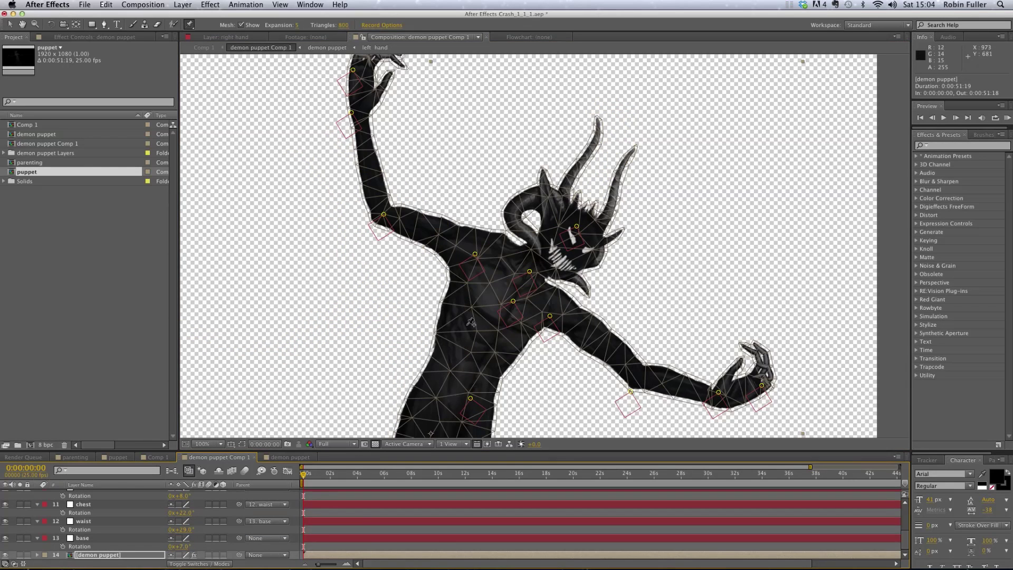
{"action": "mouse_move", "coordinate": [461, 309]}
{"action": "left_mouse_down"}
{"action": "mouse_move", "coordinate": [498, 333]}
{"action": "mouse_move", "coordinate": [473, 322]}
{"action": "left_mouse_up"}
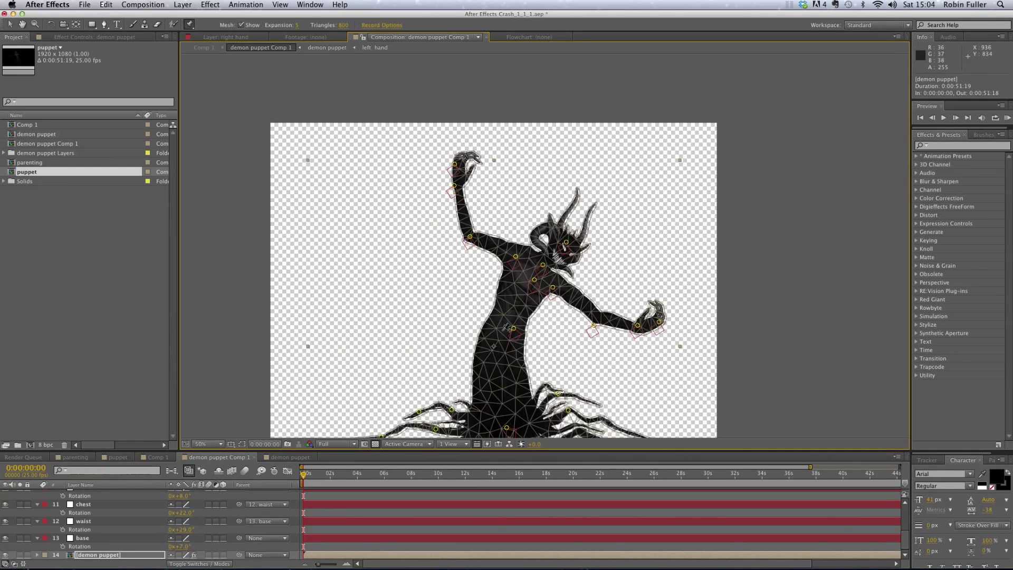
Rotate the left shoulder null to -52° using its Rotation property
{"action": "scroll", "coordinate": [83, 532], "scroll_direction": "up", "scroll_amount": 3}
{"action": "left_click", "coordinate": [96, 507]}
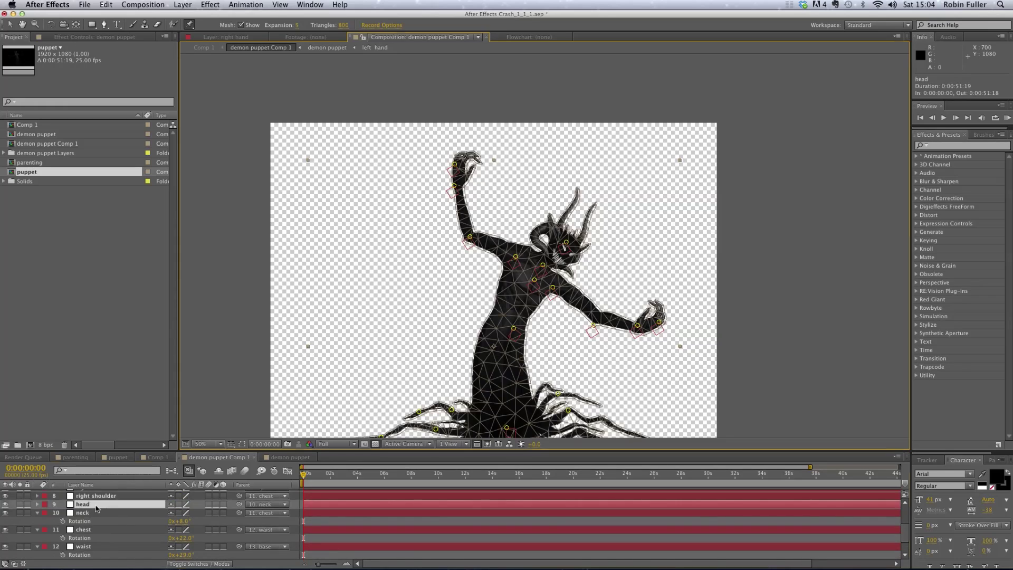
{"action": "scroll", "coordinate": [97, 508], "scroll_direction": "up", "scroll_amount": 5}
{"action": "left_click", "coordinate": [95, 495]}
{"action": "scroll", "coordinate": [100, 518], "scroll_direction": "down", "scroll_amount": 6}
{"action": "scroll", "coordinate": [111, 530], "scroll_direction": "up", "scroll_amount": 5}
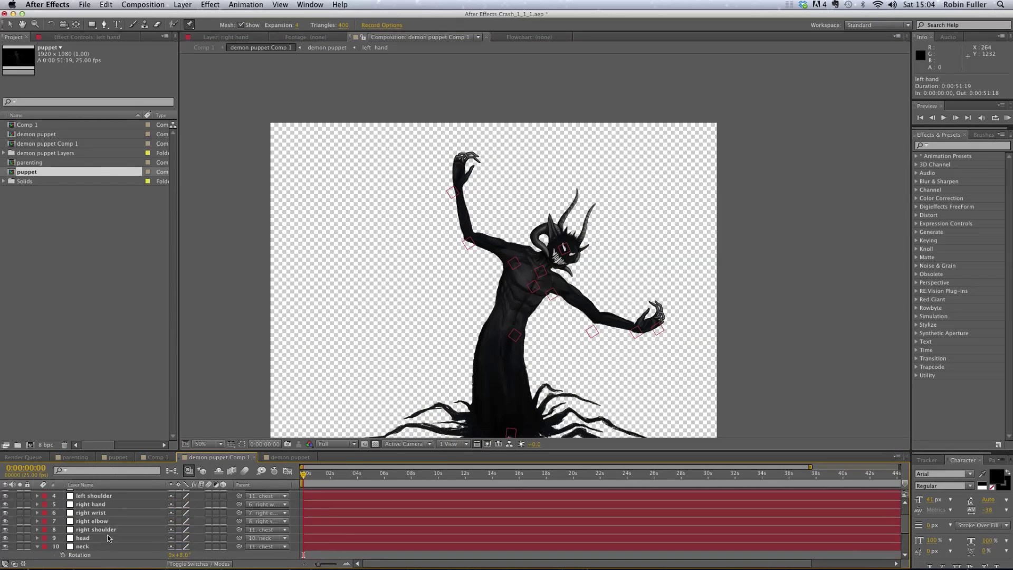
{"action": "left_click", "coordinate": [106, 513]}
{"action": "key", "text": "r"}
{"action": "left_click_drag", "start_coordinate": [181, 527], "coordinate": [163, 529]}
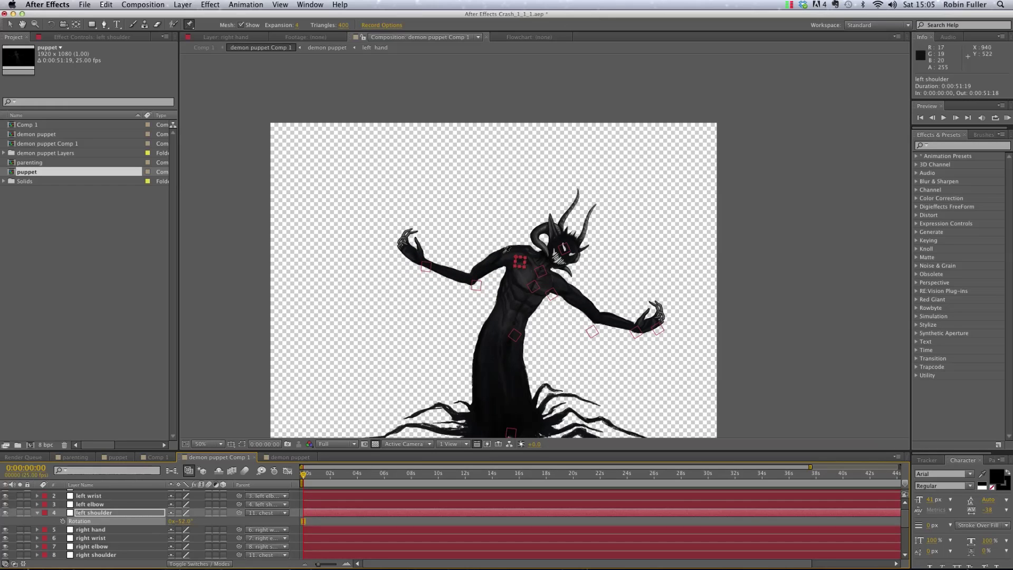
Bend the left arm by rotating the left elbow null to 73°
{"action": "left_click", "coordinate": [110, 505]}
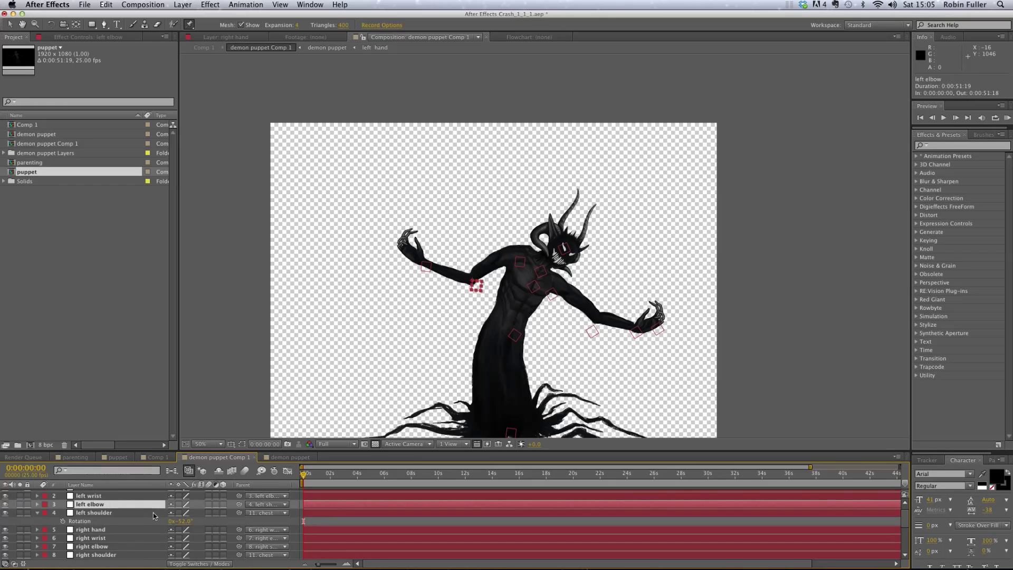
{"action": "key", "text": "r"}
{"action": "left_click_drag", "start_coordinate": [183, 515], "coordinate": [211, 508]}
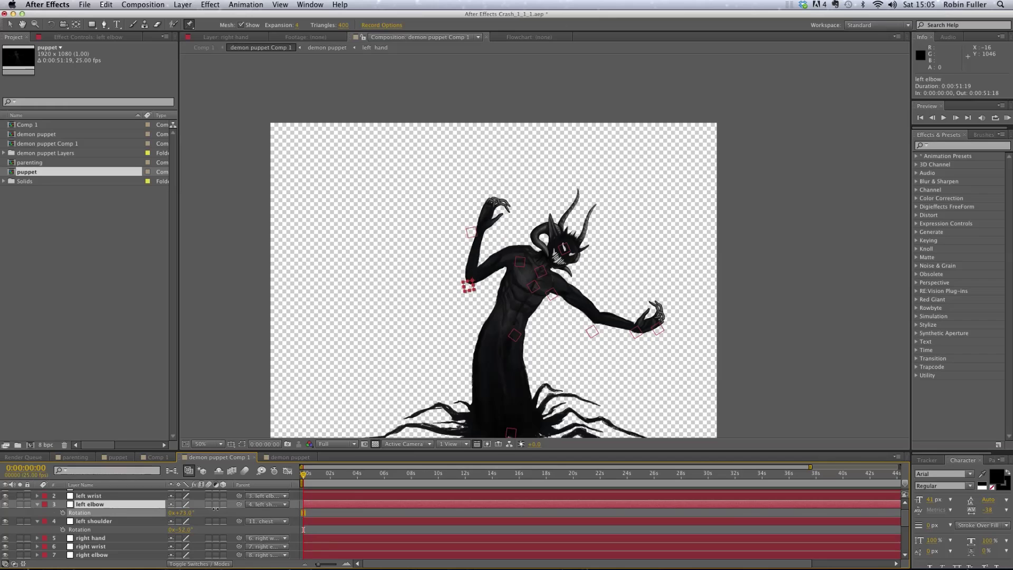
{"action": "scroll", "coordinate": [70, 527], "scroll_direction": "up", "scroll_amount": 1}
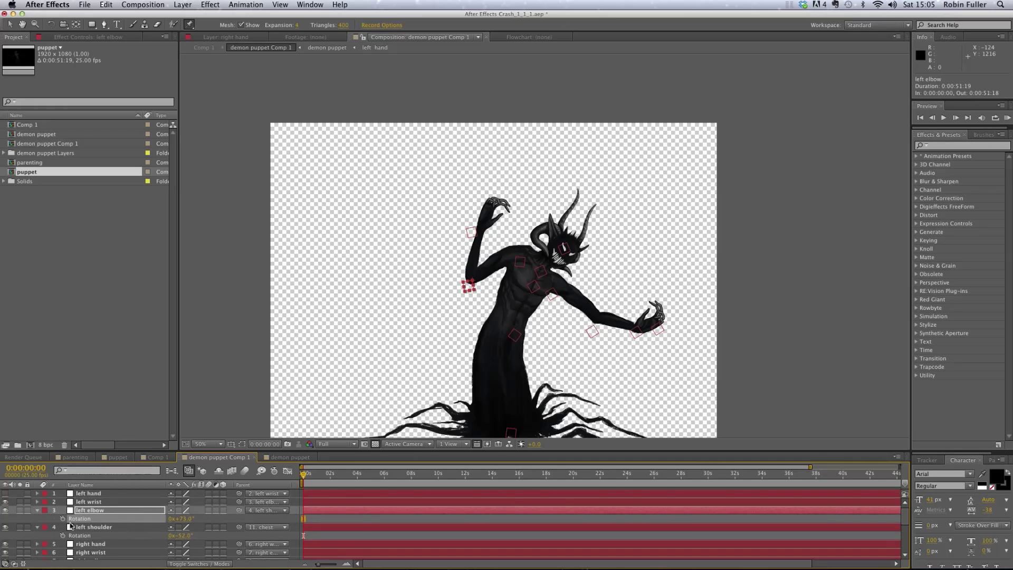
Select all the nulls from left hand to base and reset their Rotation to 0°
{"action": "left_click", "coordinate": [92, 494]}
{"action": "scroll", "coordinate": [93, 523], "scroll_direction": "down", "scroll_amount": 8}
{"action": "left_click", "coordinate": [109, 539], "text": "shift"}
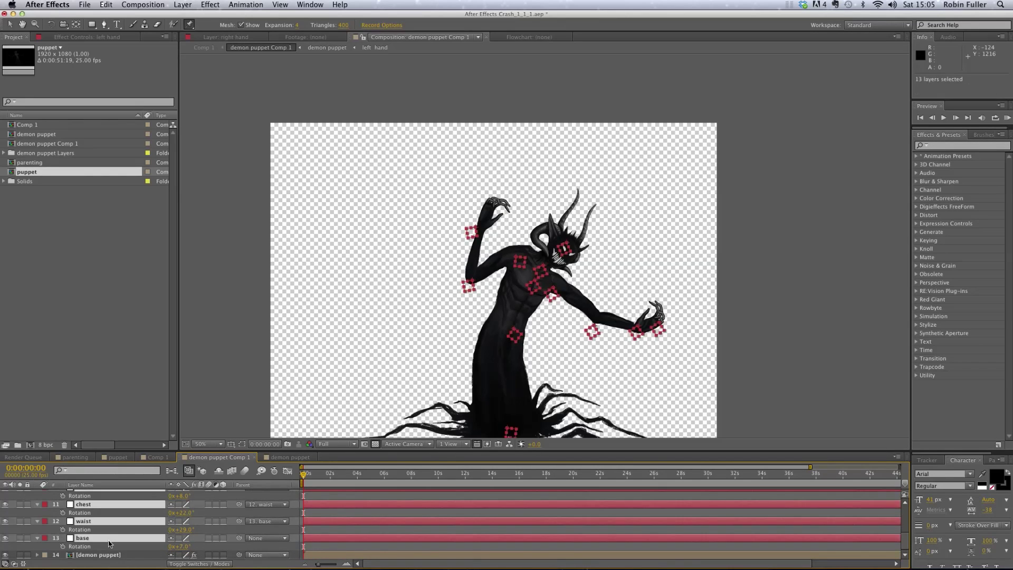
{"action": "scroll", "coordinate": [127, 538], "scroll_direction": "up", "scroll_amount": 8}
{"action": "scroll", "coordinate": [193, 534], "scroll_direction": "down", "scroll_amount": 1}
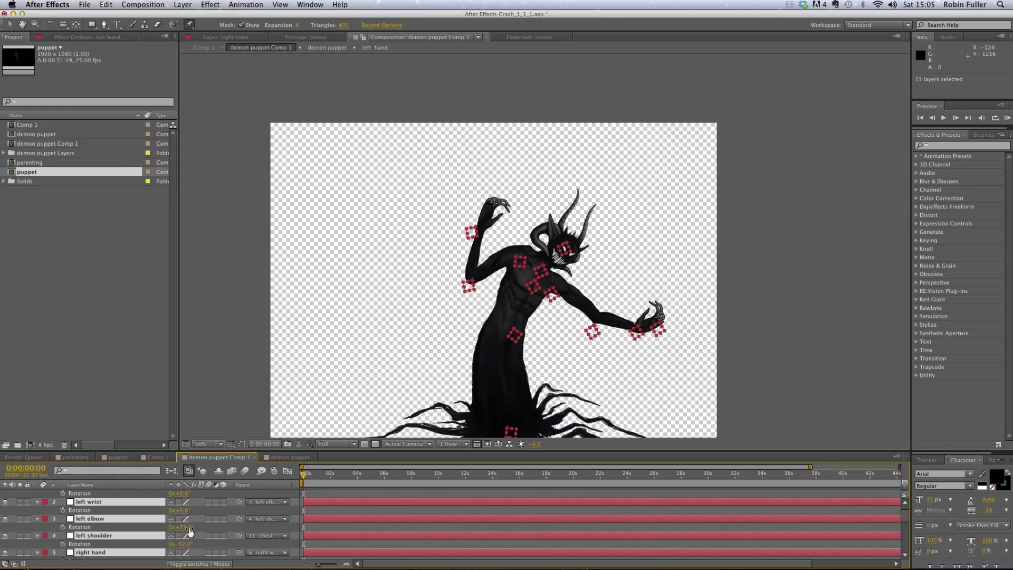
{"action": "key", "text": "Return"}
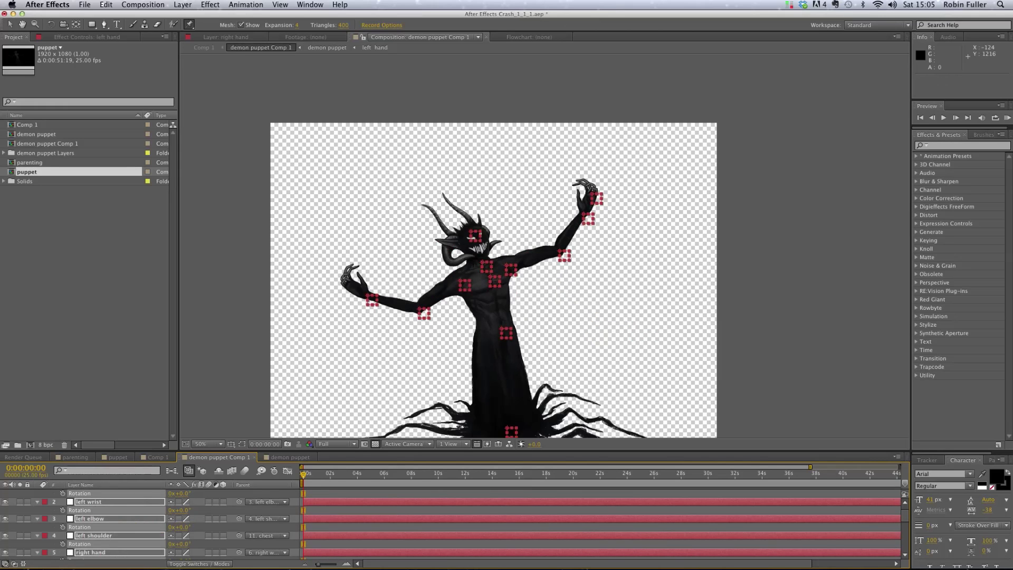
Try rotating the head null to 16°, and undo that rotation
{"action": "scroll", "coordinate": [493, 317], "scroll_direction": "up", "scroll_amount": 1}
{"action": "key", "text": "space"}
{"action": "left_click_drag", "start_coordinate": [483, 321], "coordinate": [552, 220]}
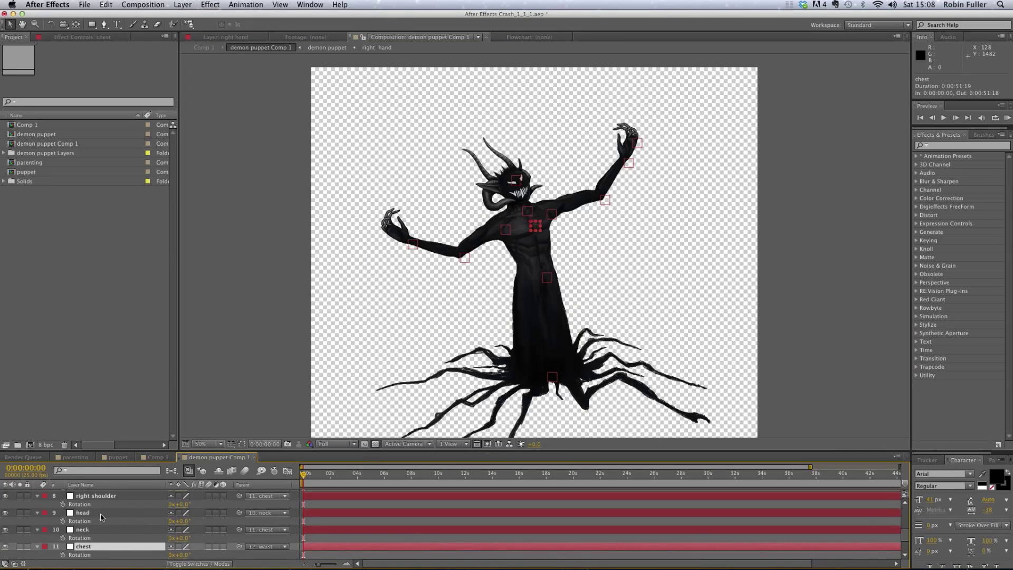
{"action": "left_click", "coordinate": [102, 513]}
{"action": "left_click_drag", "start_coordinate": [183, 521], "coordinate": [195, 522]}
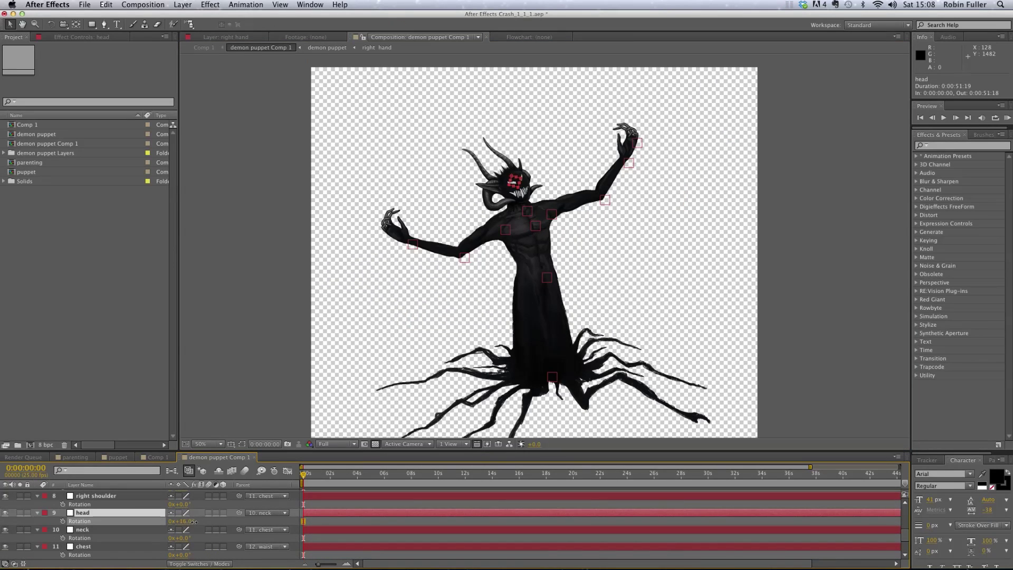
{"action": "key", "text": "super+z"}
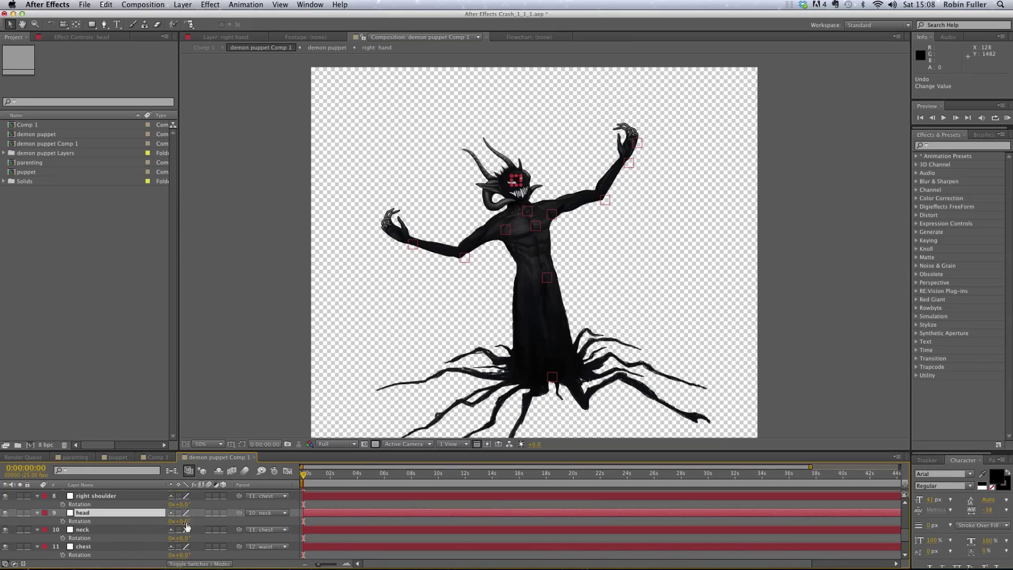
Pose the right arm by rotating the right shoulder null to 24°, right elbow to -28° and right wrist to 15°
{"action": "left_click", "coordinate": [104, 531]}
{"action": "scroll", "coordinate": [113, 530], "scroll_direction": "up", "scroll_amount": 2}
{"action": "left_click", "coordinate": [111, 532]}
{"action": "mouse_move", "coordinate": [186, 542]}
{"action": "left_mouse_down"}
{"action": "mouse_move", "coordinate": [200, 537]}
{"action": "mouse_move", "coordinate": [172, 523]}
{"action": "mouse_move", "coordinate": [213, 519]}
{"action": "mouse_move", "coordinate": [190, 531]}
{"action": "mouse_move", "coordinate": [201, 526]}
{"action": "left_mouse_up"}
{"action": "scroll", "coordinate": [129, 527], "scroll_direction": "up", "scroll_amount": 1}
{"action": "key", "text": "space"}
{"action": "left_click_drag", "start_coordinate": [532, 323], "coordinate": [526, 310]}
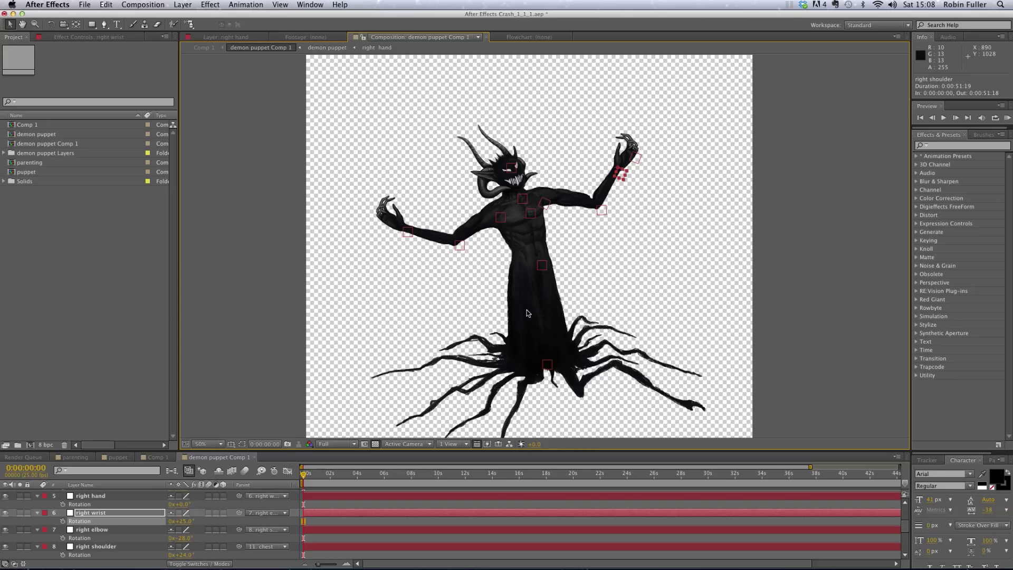
Examine the posed puppet up close, from the head and arms down to the trunk and roots
{"action": "key", "text": "period"}
{"action": "left_click_drag", "start_coordinate": [536, 307], "coordinate": [548, 372]}
{"action": "key", "text": "comma"}
{"action": "key", "text": "period"}
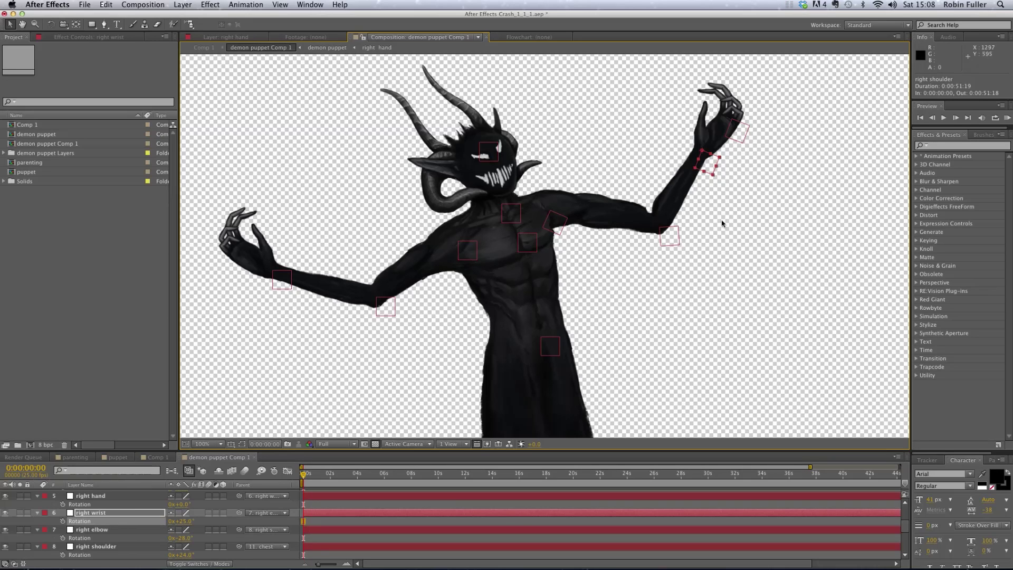
{"action": "left_click_drag", "start_coordinate": [554, 319], "coordinate": [563, 218]}
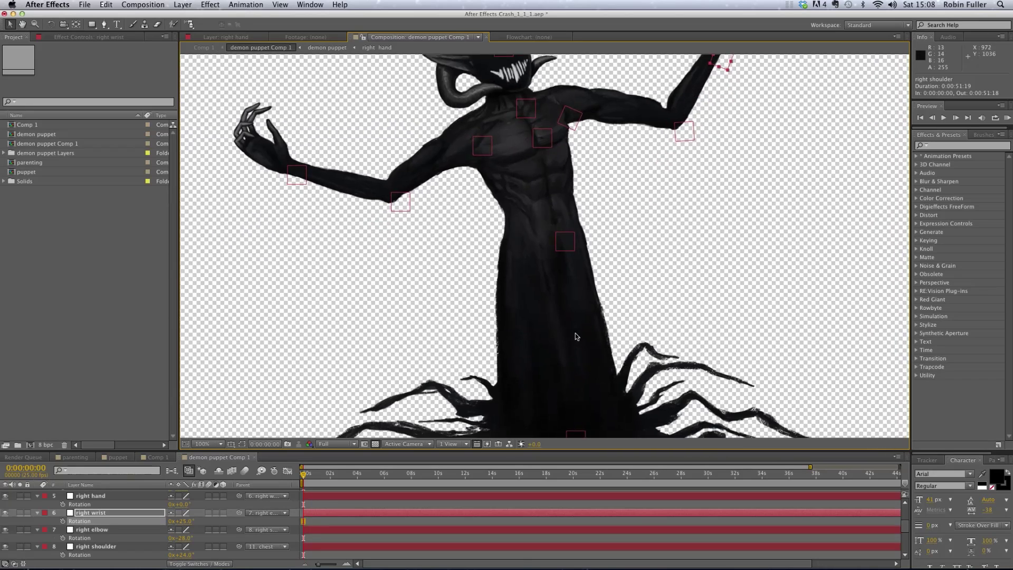
{"action": "scroll", "coordinate": [576, 333], "scroll_direction": "down", "scroll_amount": 1}
{"action": "left_click_drag", "start_coordinate": [570, 294], "coordinate": [555, 330]}
{"action": "scroll", "coordinate": [547, 327], "scroll_direction": "up", "scroll_amount": 2}
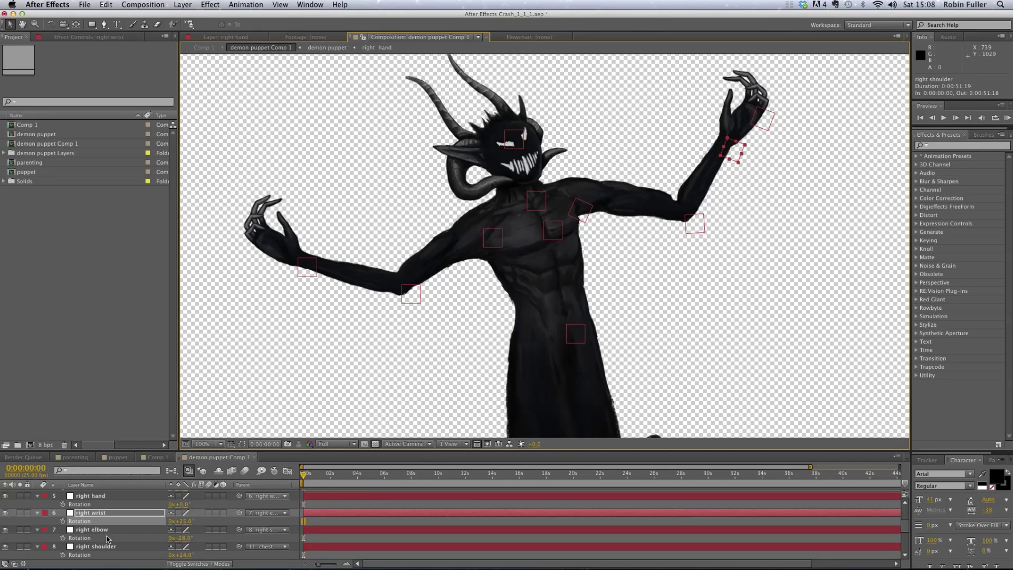
Reveal the demon puppet layer's keyframed properties and review the pin Position expressions that link to the nulls
{"action": "key", "text": "r"}
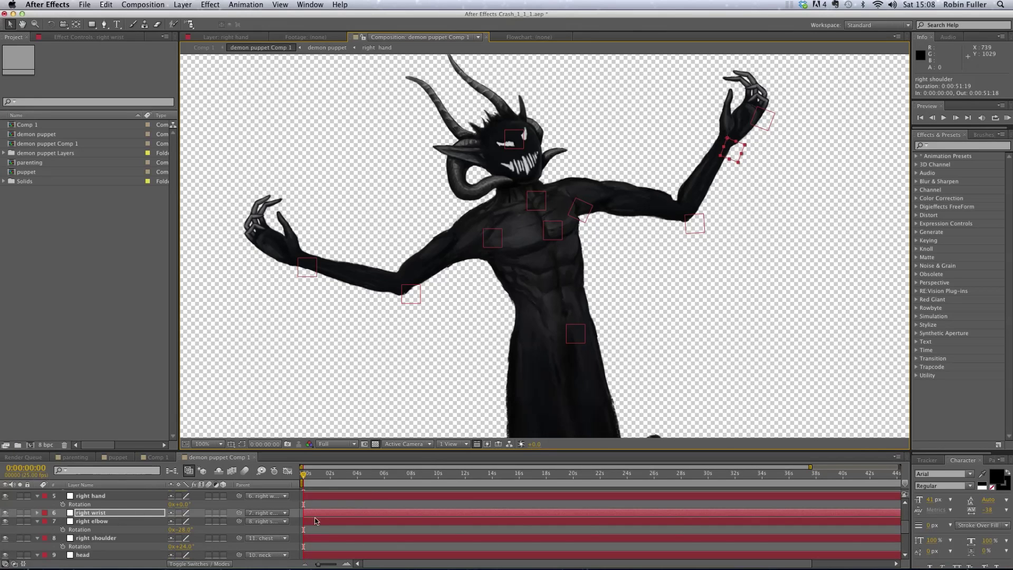
{"action": "scroll", "coordinate": [326, 515], "scroll_direction": "down", "scroll_amount": 5}
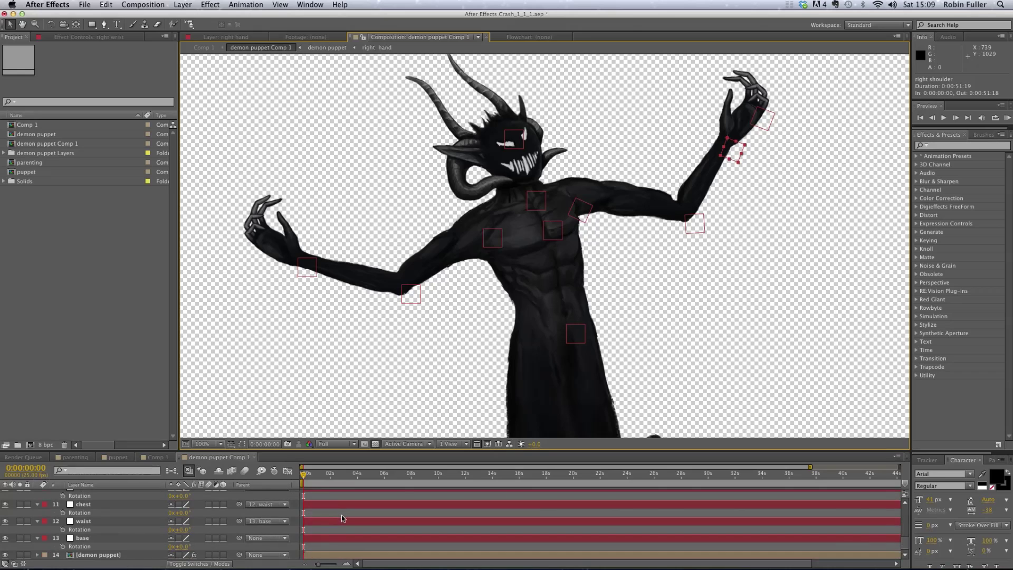
{"action": "left_click", "coordinate": [327, 558]}
{"action": "key", "text": "u"}
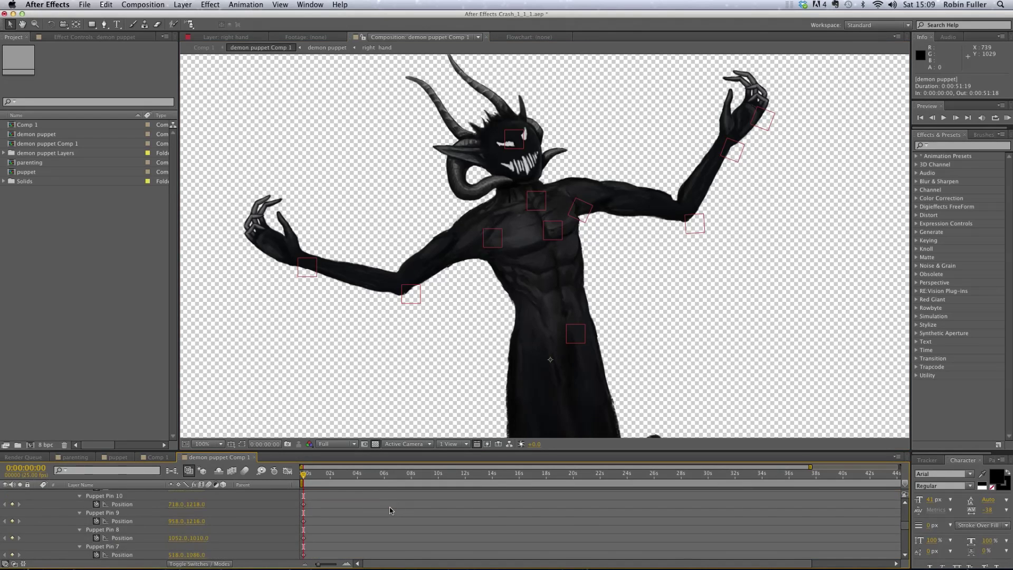
{"action": "scroll", "coordinate": [384, 521], "scroll_direction": "up", "scroll_amount": 5}
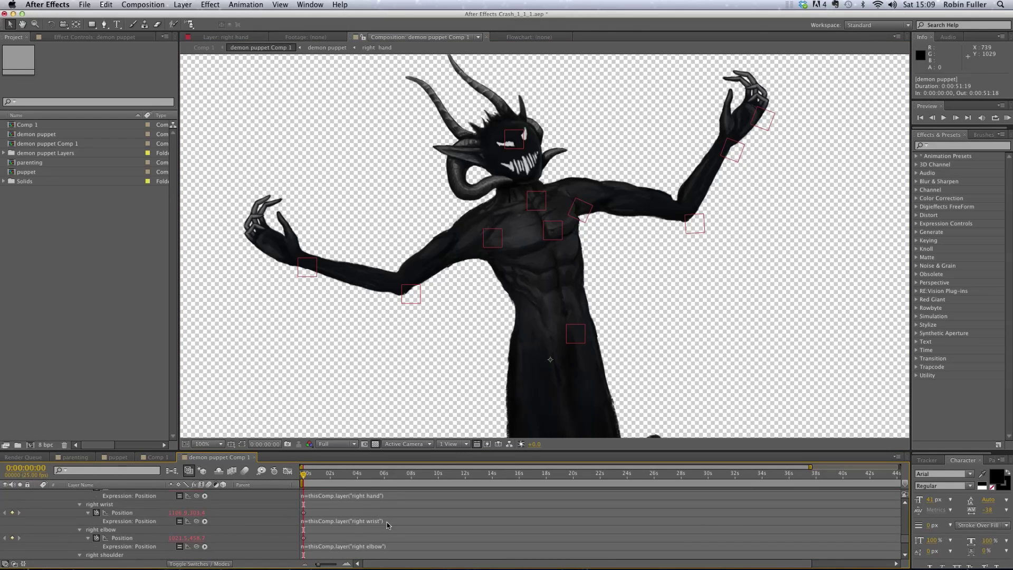
{"action": "scroll", "coordinate": [580, 303], "scroll_direction": "down", "scroll_amount": 1}
{"action": "key", "text": "space"}
{"action": "left_click_drag", "start_coordinate": [564, 292], "coordinate": [568, 367]}
{"action": "scroll", "coordinate": [529, 243], "scroll_direction": "up", "scroll_amount": 2}
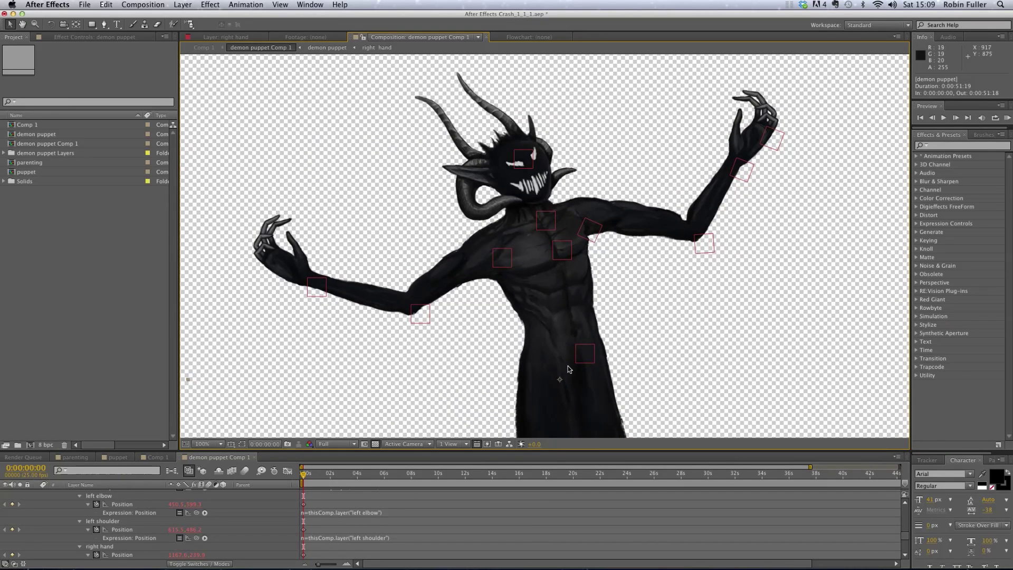